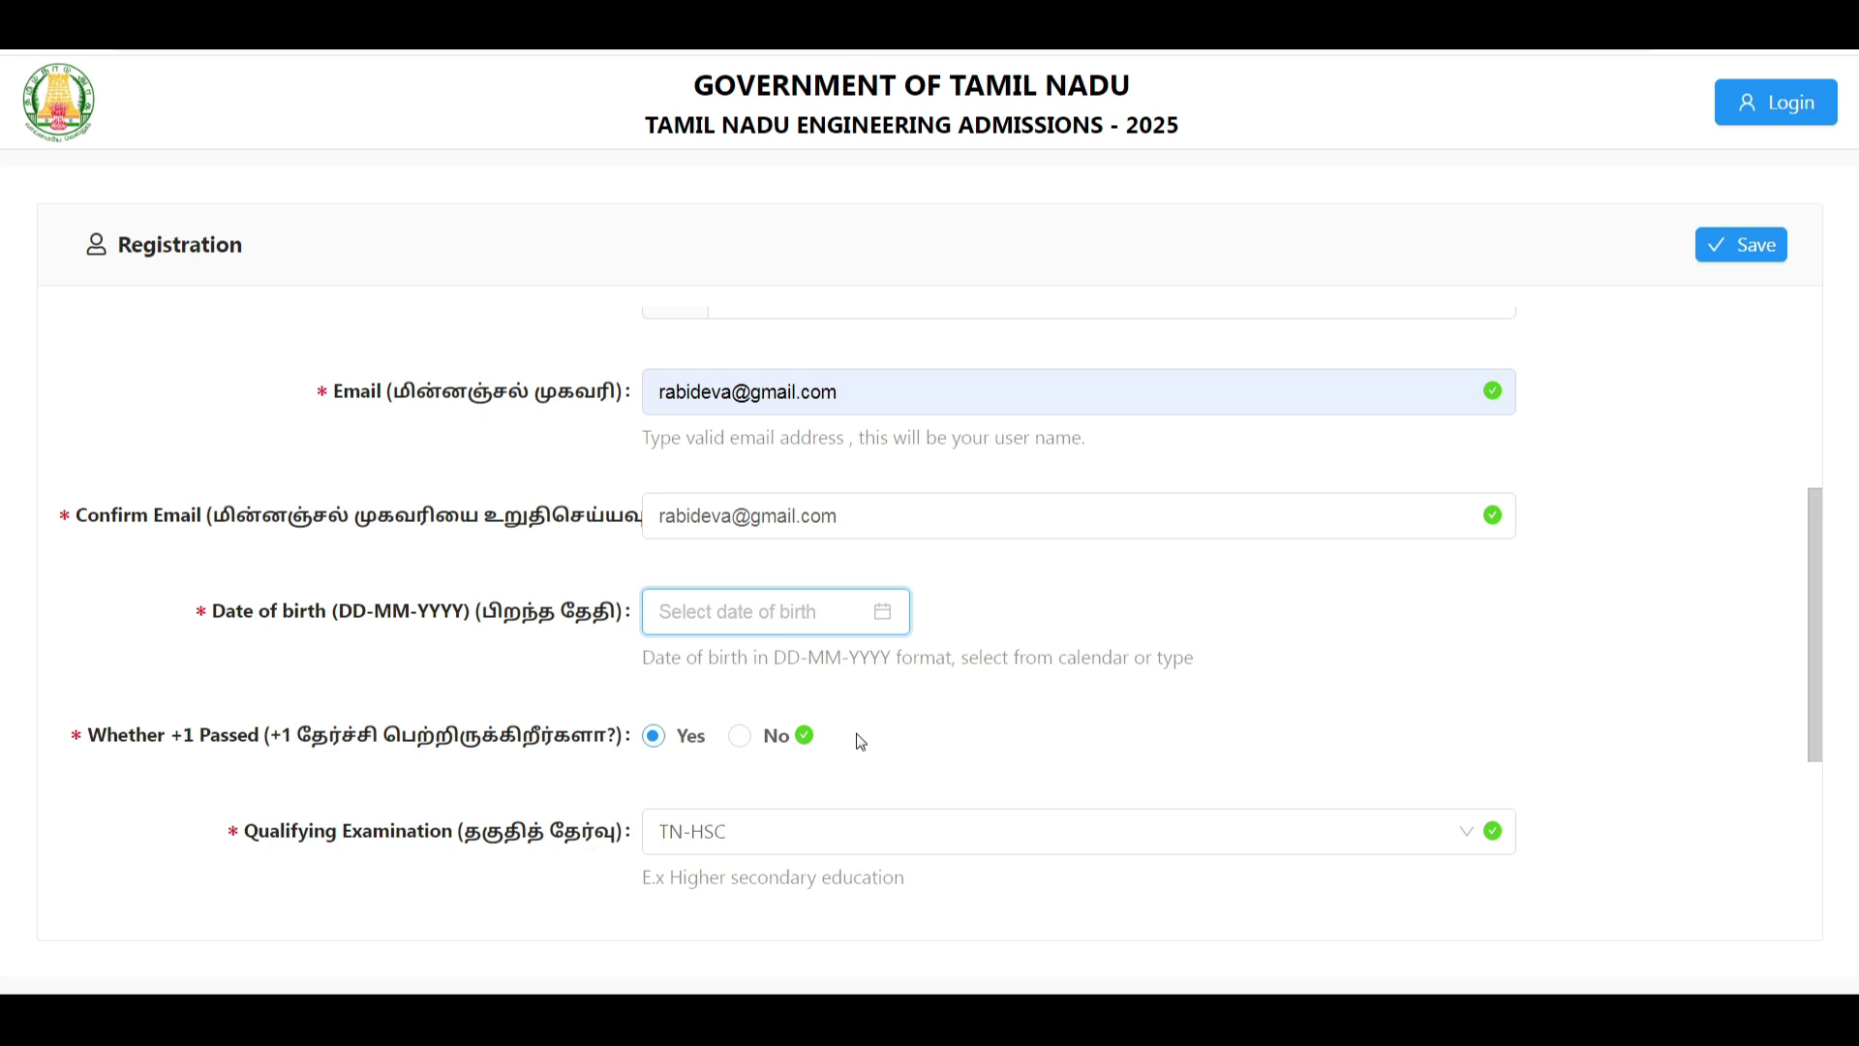
Scroll down the registration form past the email and qualifying examination fields.
{"action": "scroll", "coordinate": [859, 741], "scroll_direction": "down", "scroll_amount": 1}
Set the date of birth to 27 February 1990 and keep TN-HSC as qualifying examination.
{"action": "left_click", "coordinate": [764, 577]}
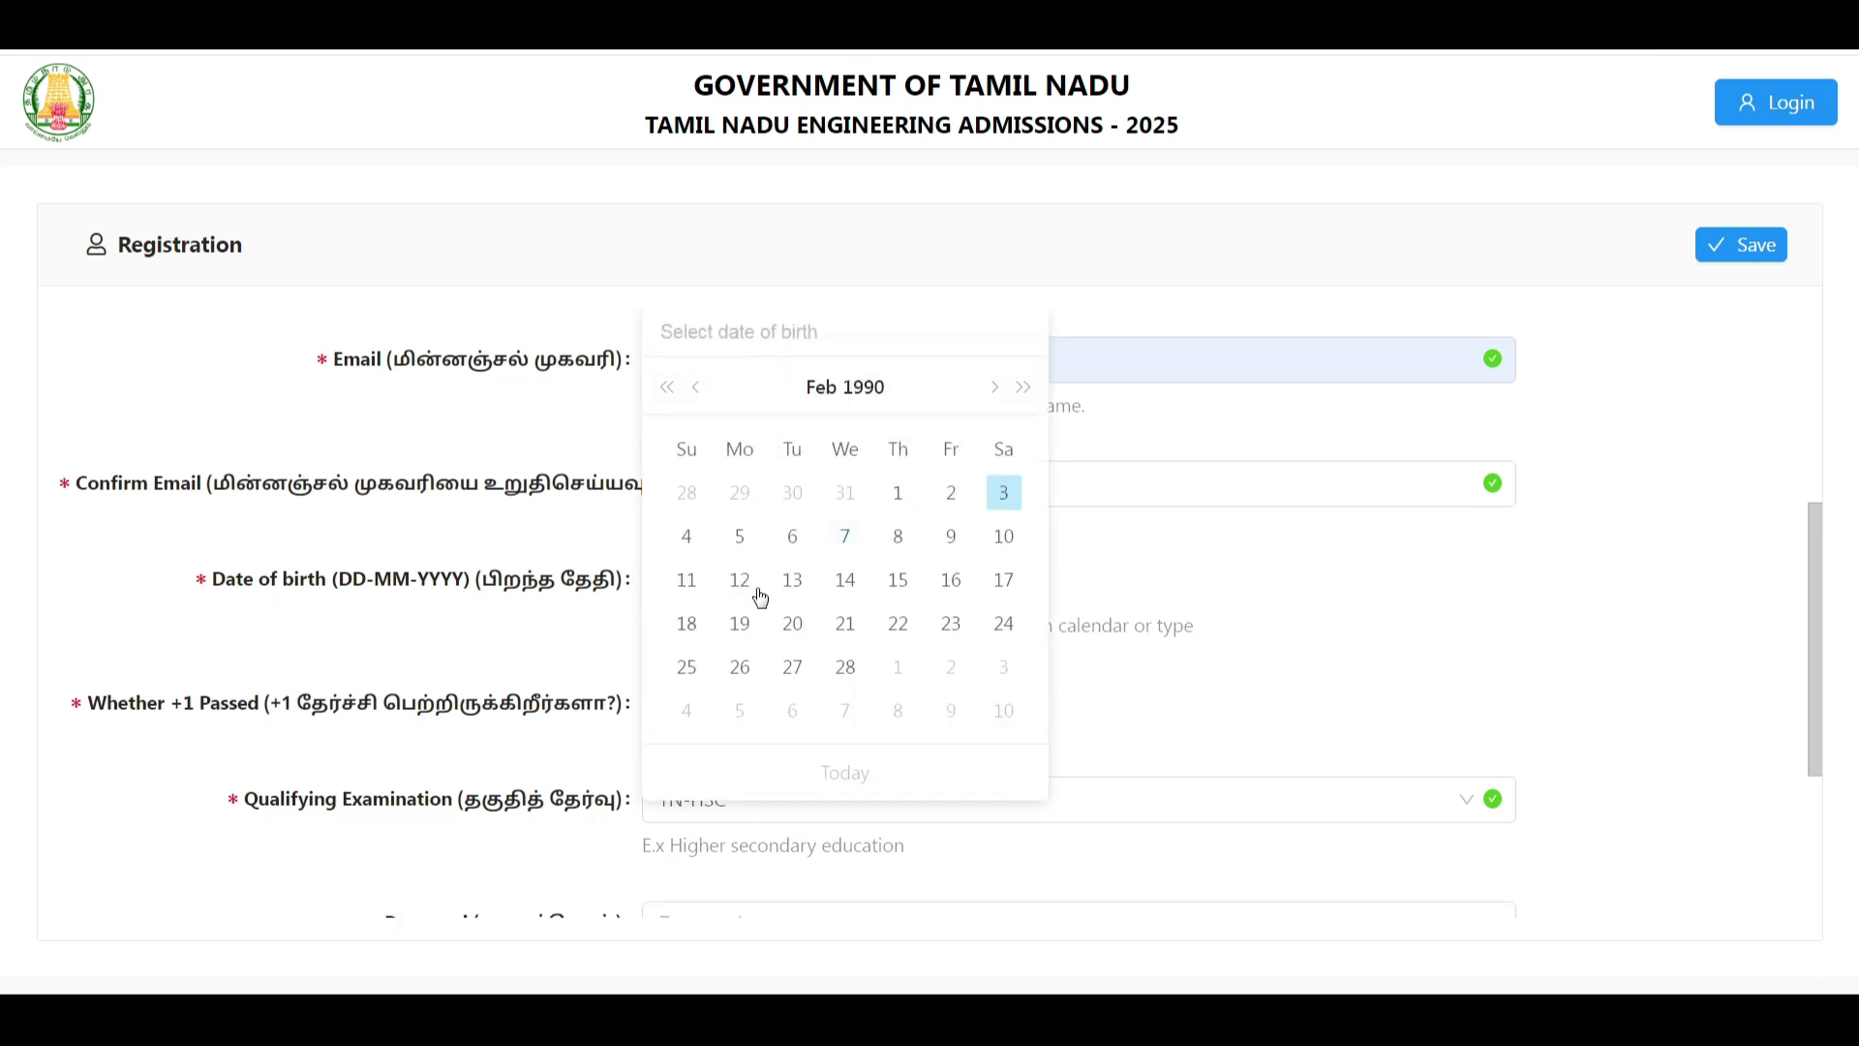
{"action": "left_click", "coordinate": [794, 668]}
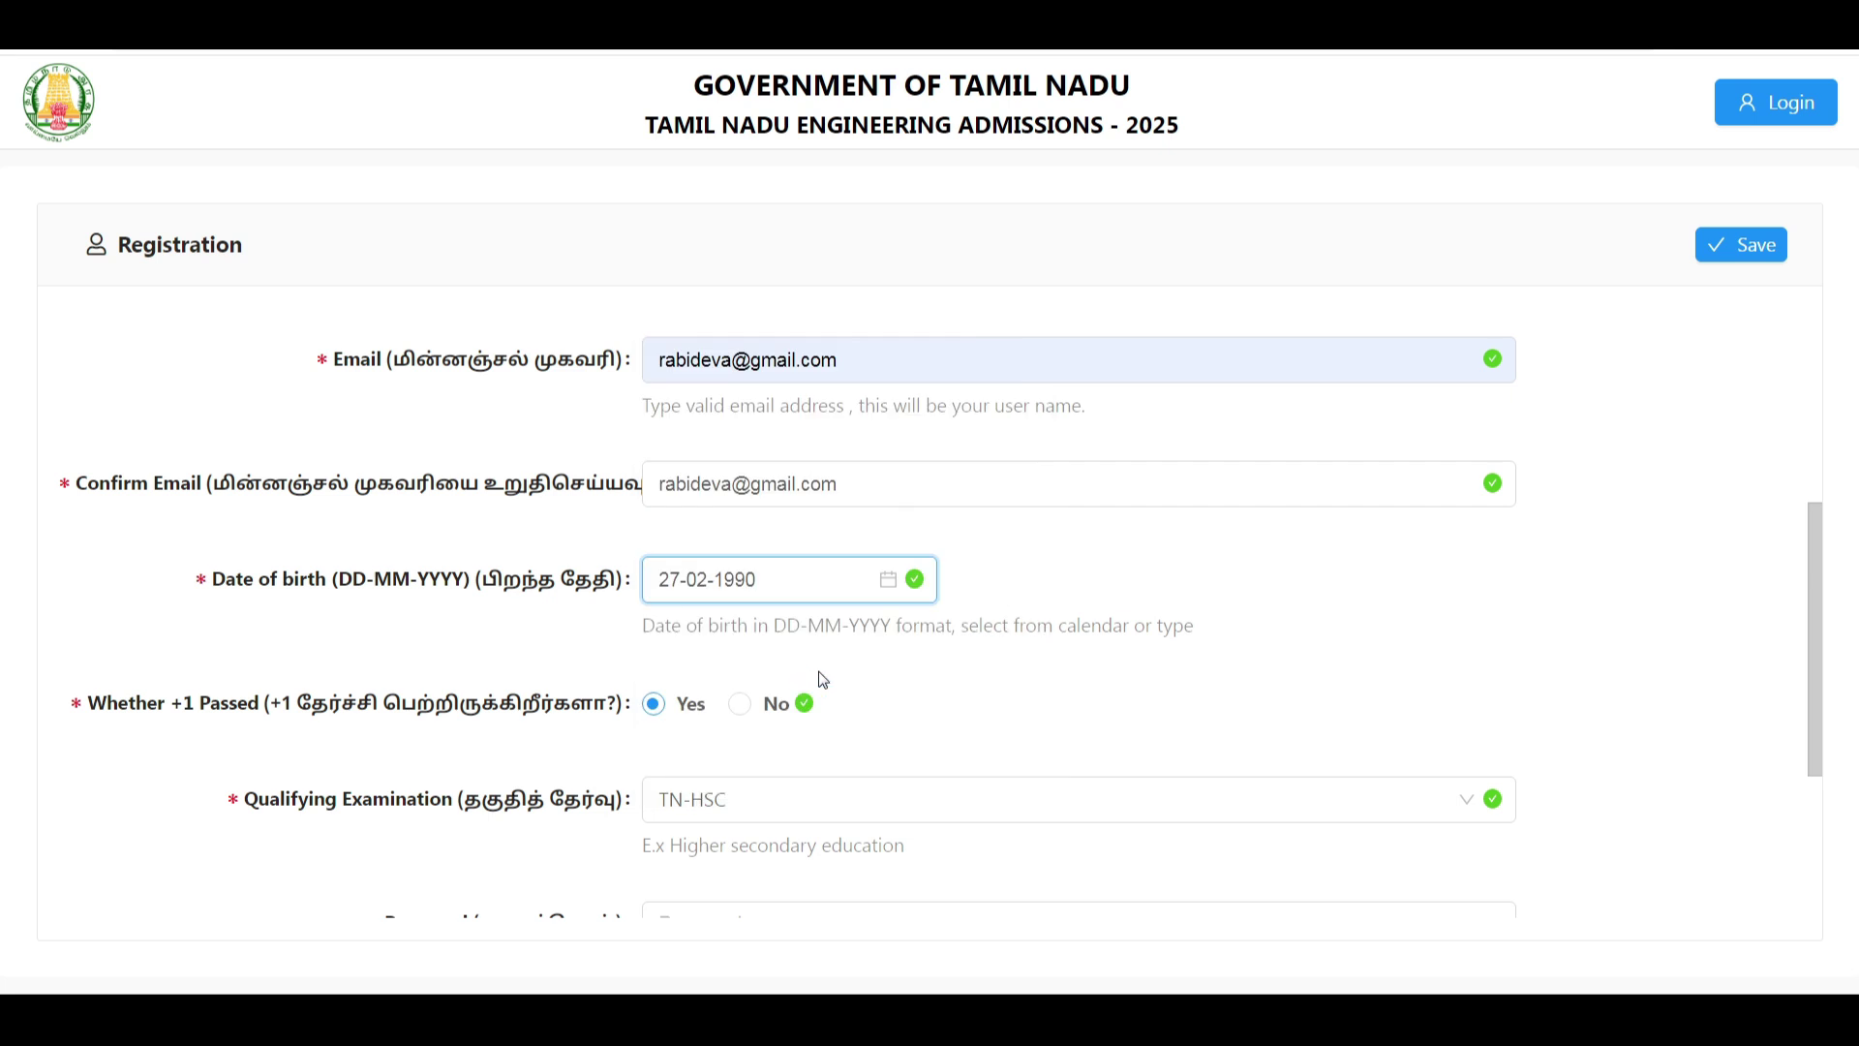
{"action": "scroll", "coordinate": [792, 750], "scroll_direction": "down", "scroll_amount": 2}
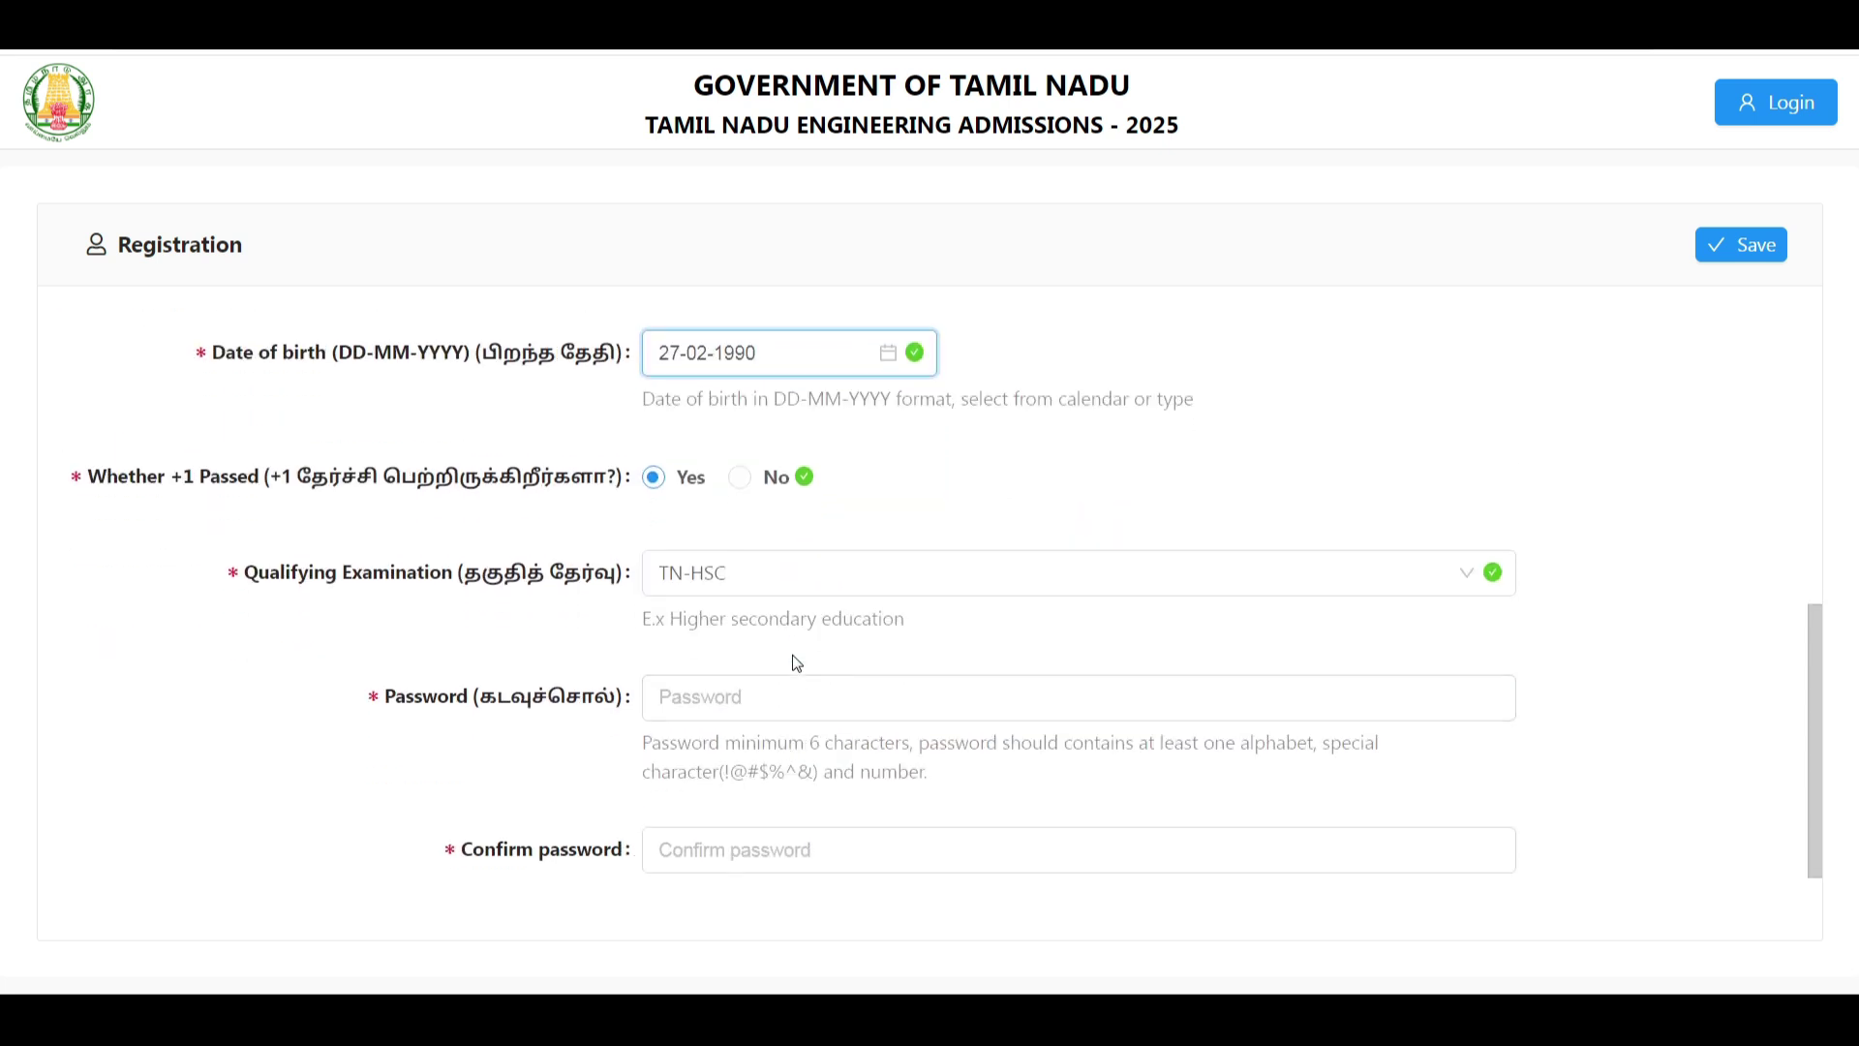
{"action": "left_click", "coordinate": [774, 575]}
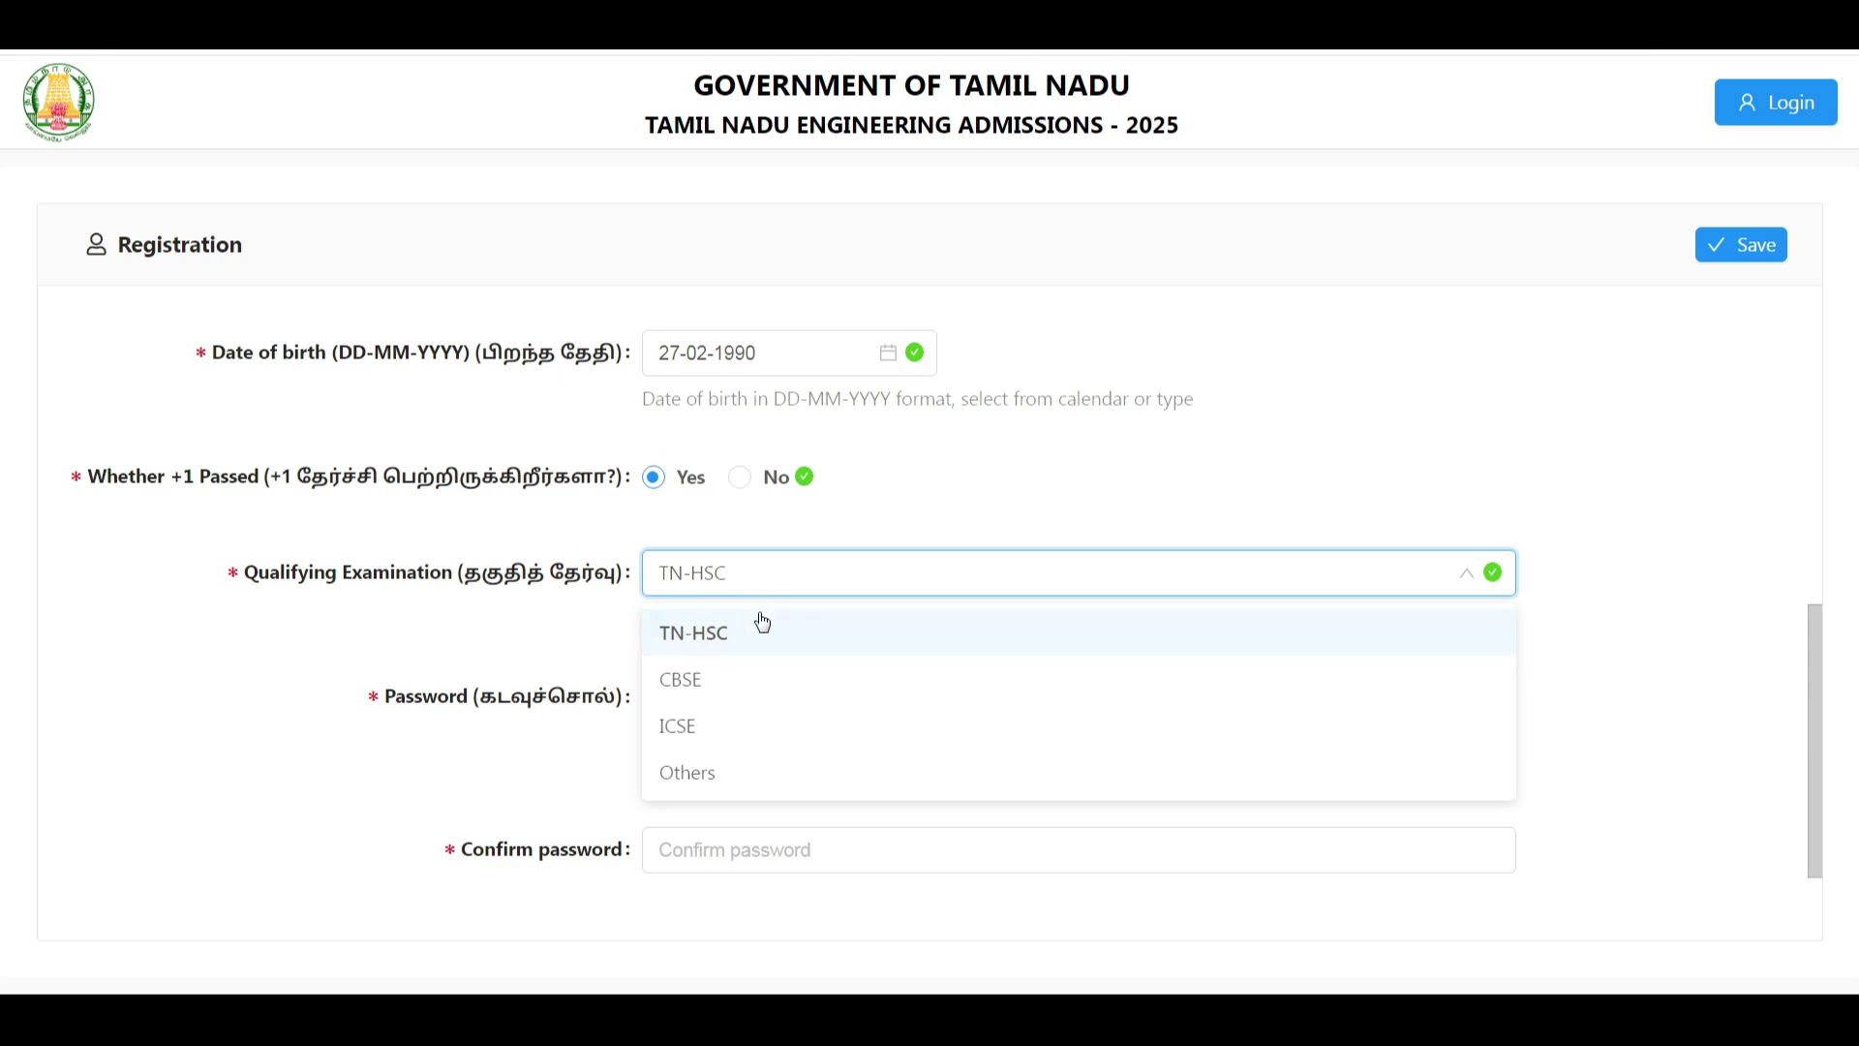
{"action": "left_click", "coordinate": [761, 630]}
Enter the account password and move on to the confirm password field.
{"action": "left_click", "coordinate": [790, 701]}
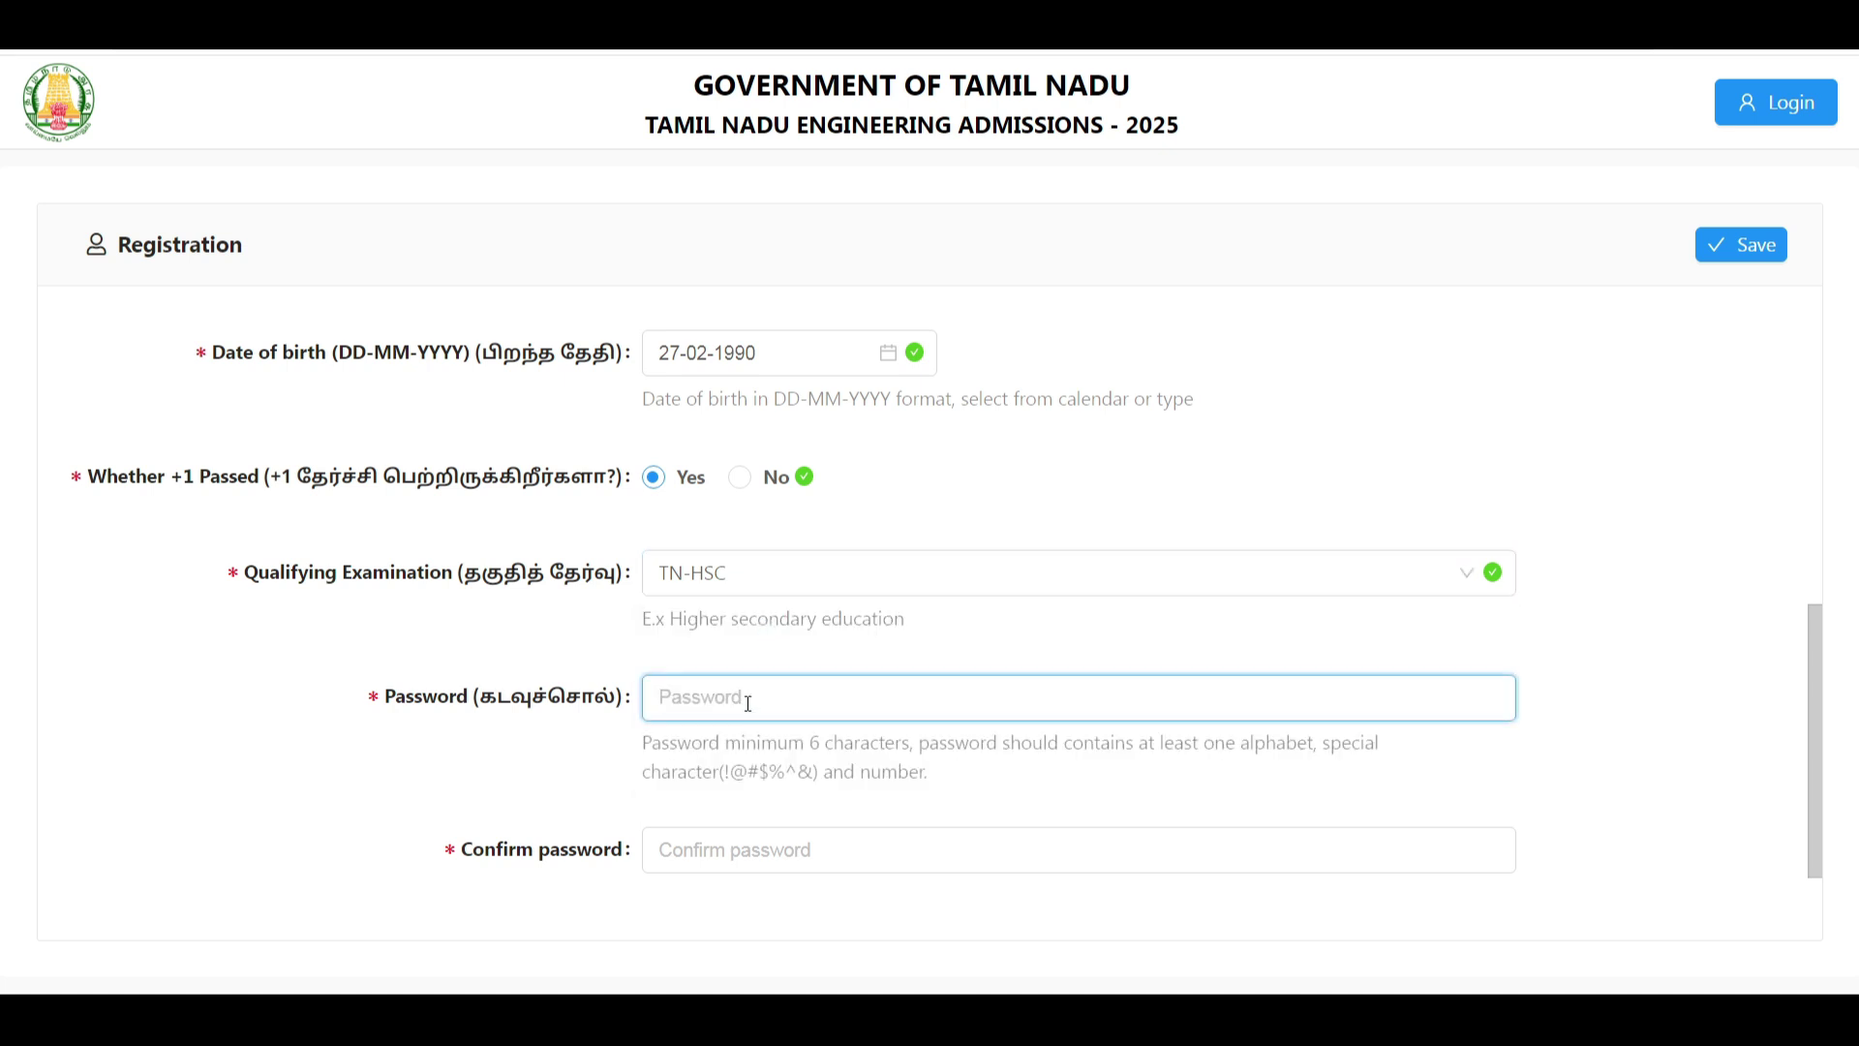
{"action": "type", "text": "•••••••"}
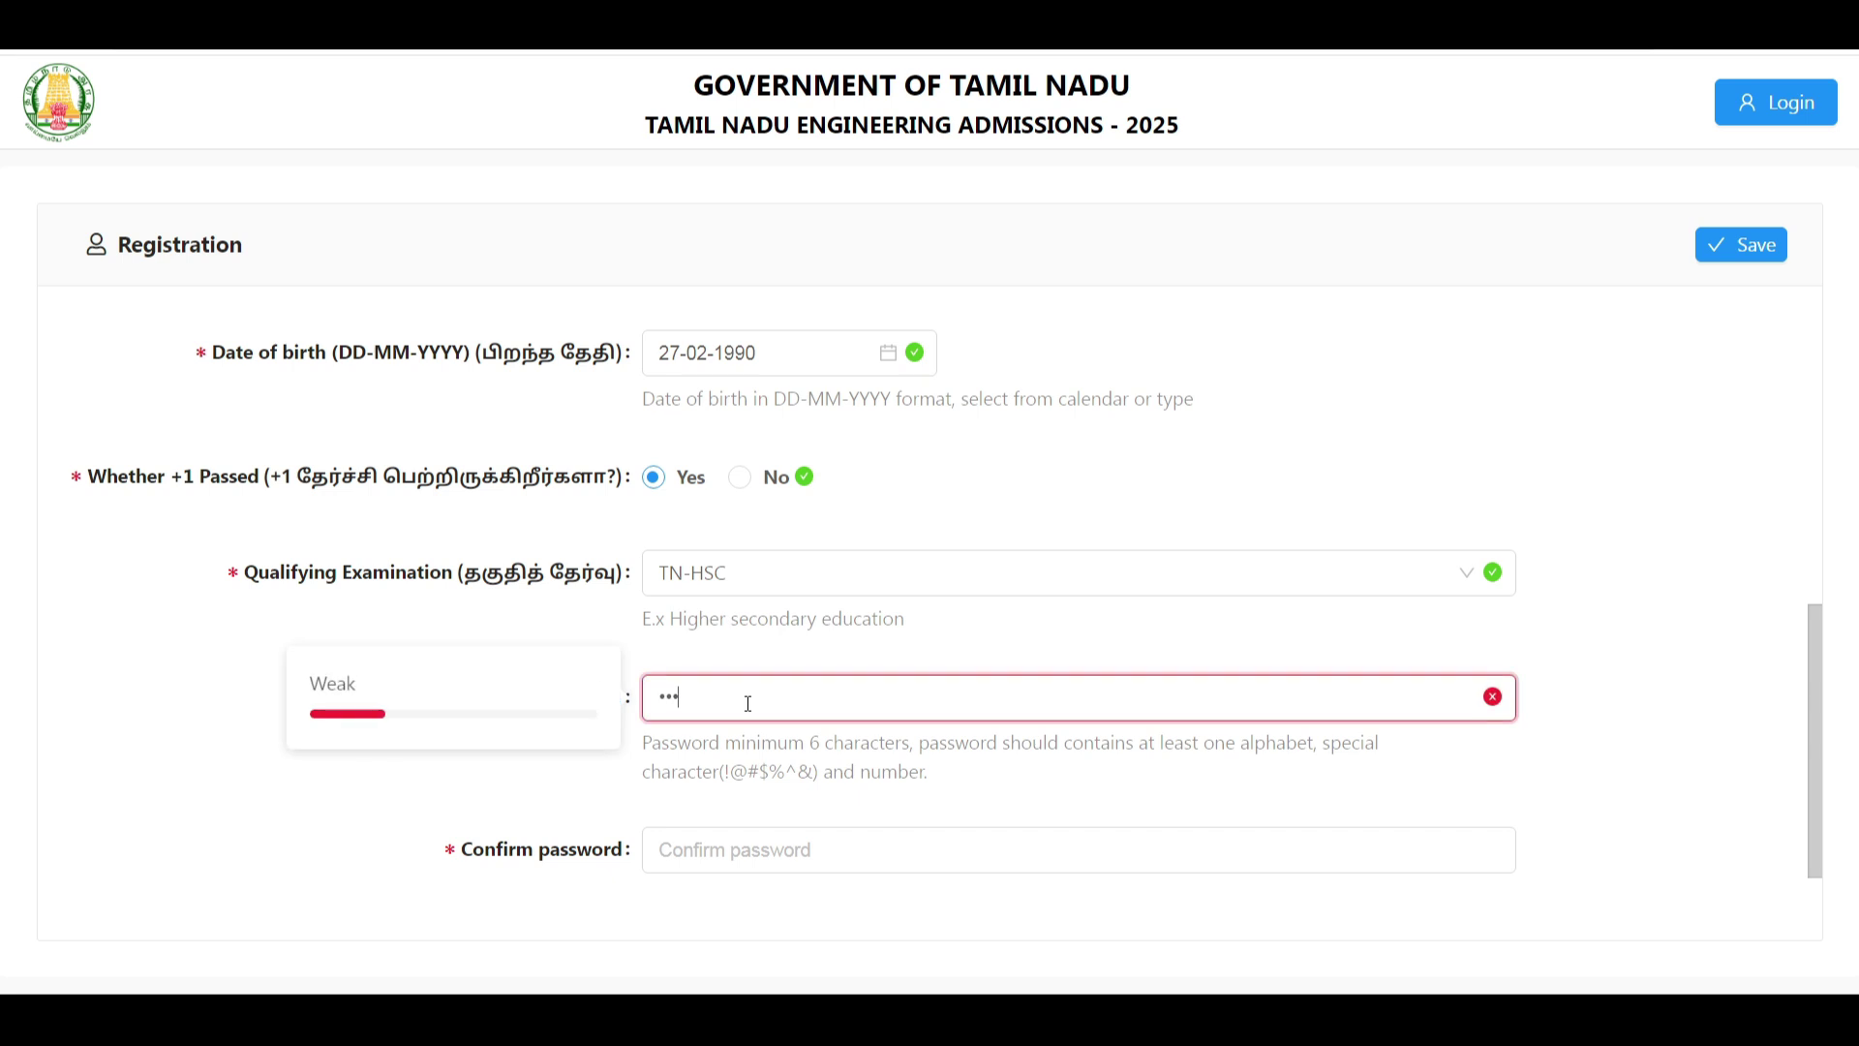
{"action": "type", "text": "•"}
{"action": "key", "text": "Tab"}
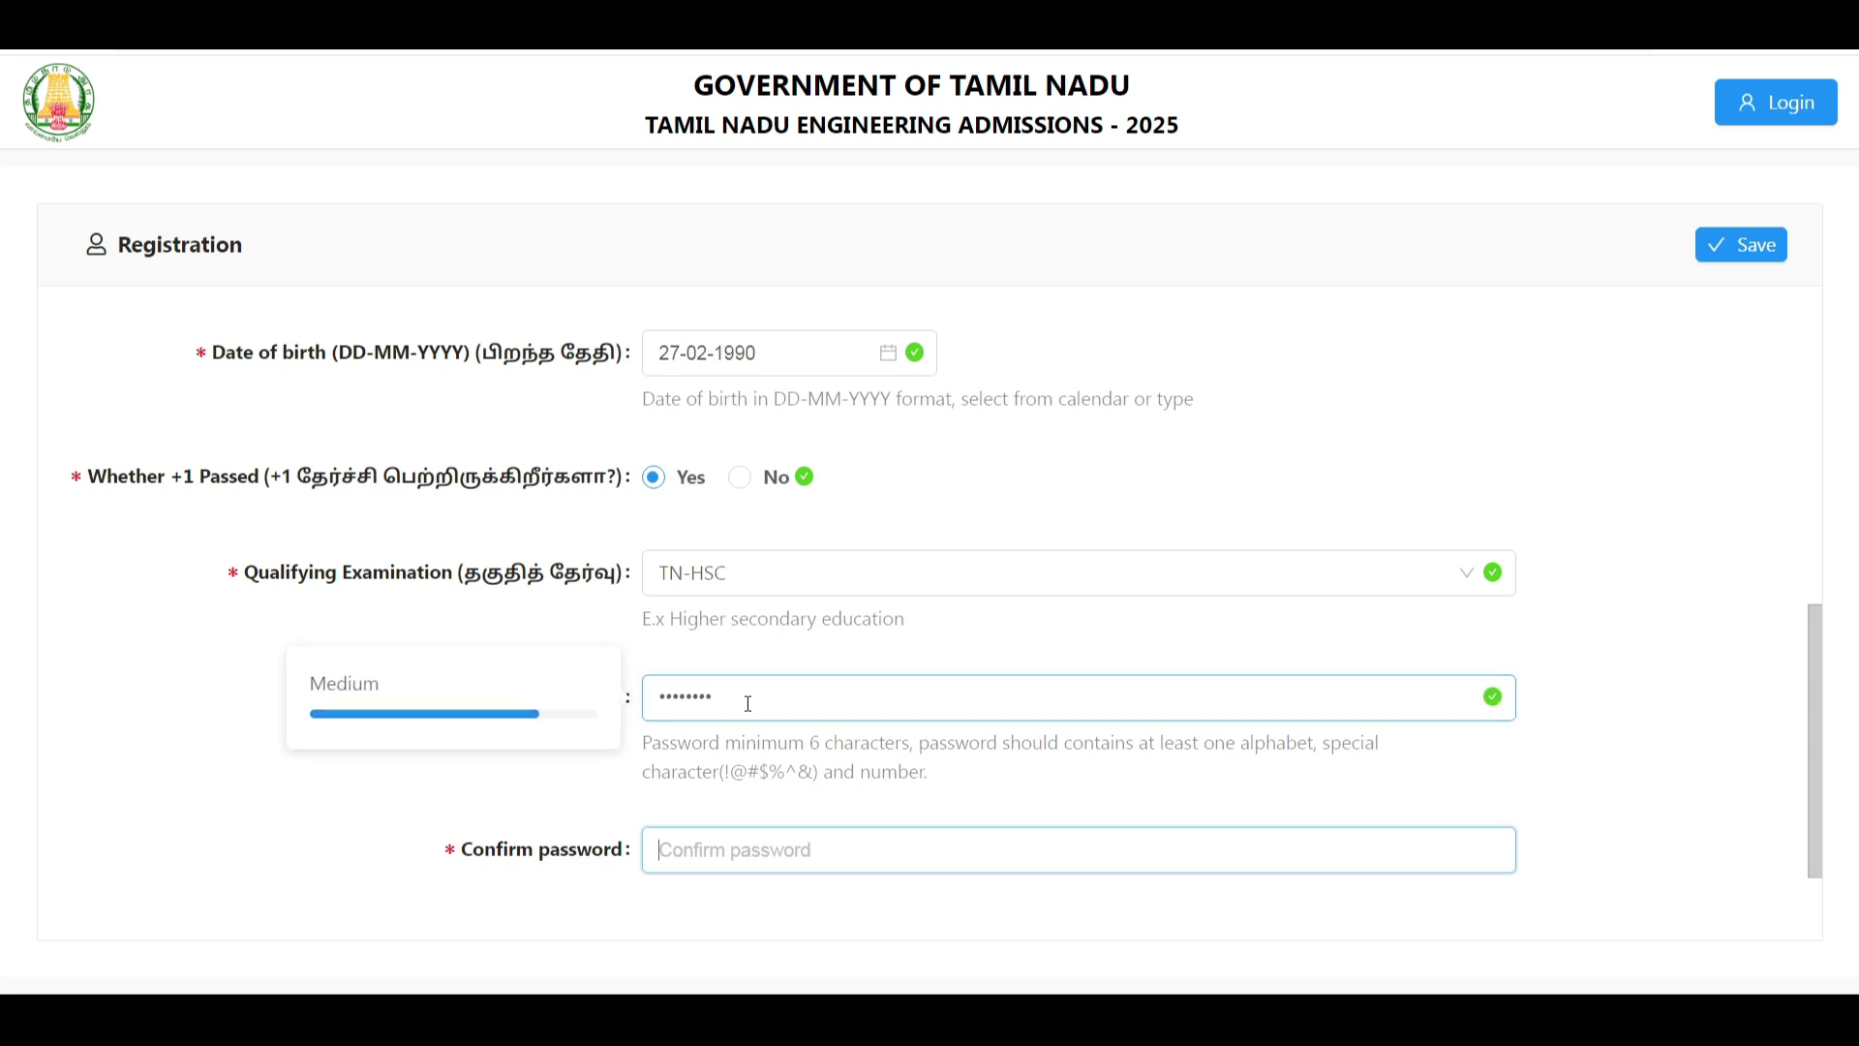
{"action": "type", "text": "••••••••"}
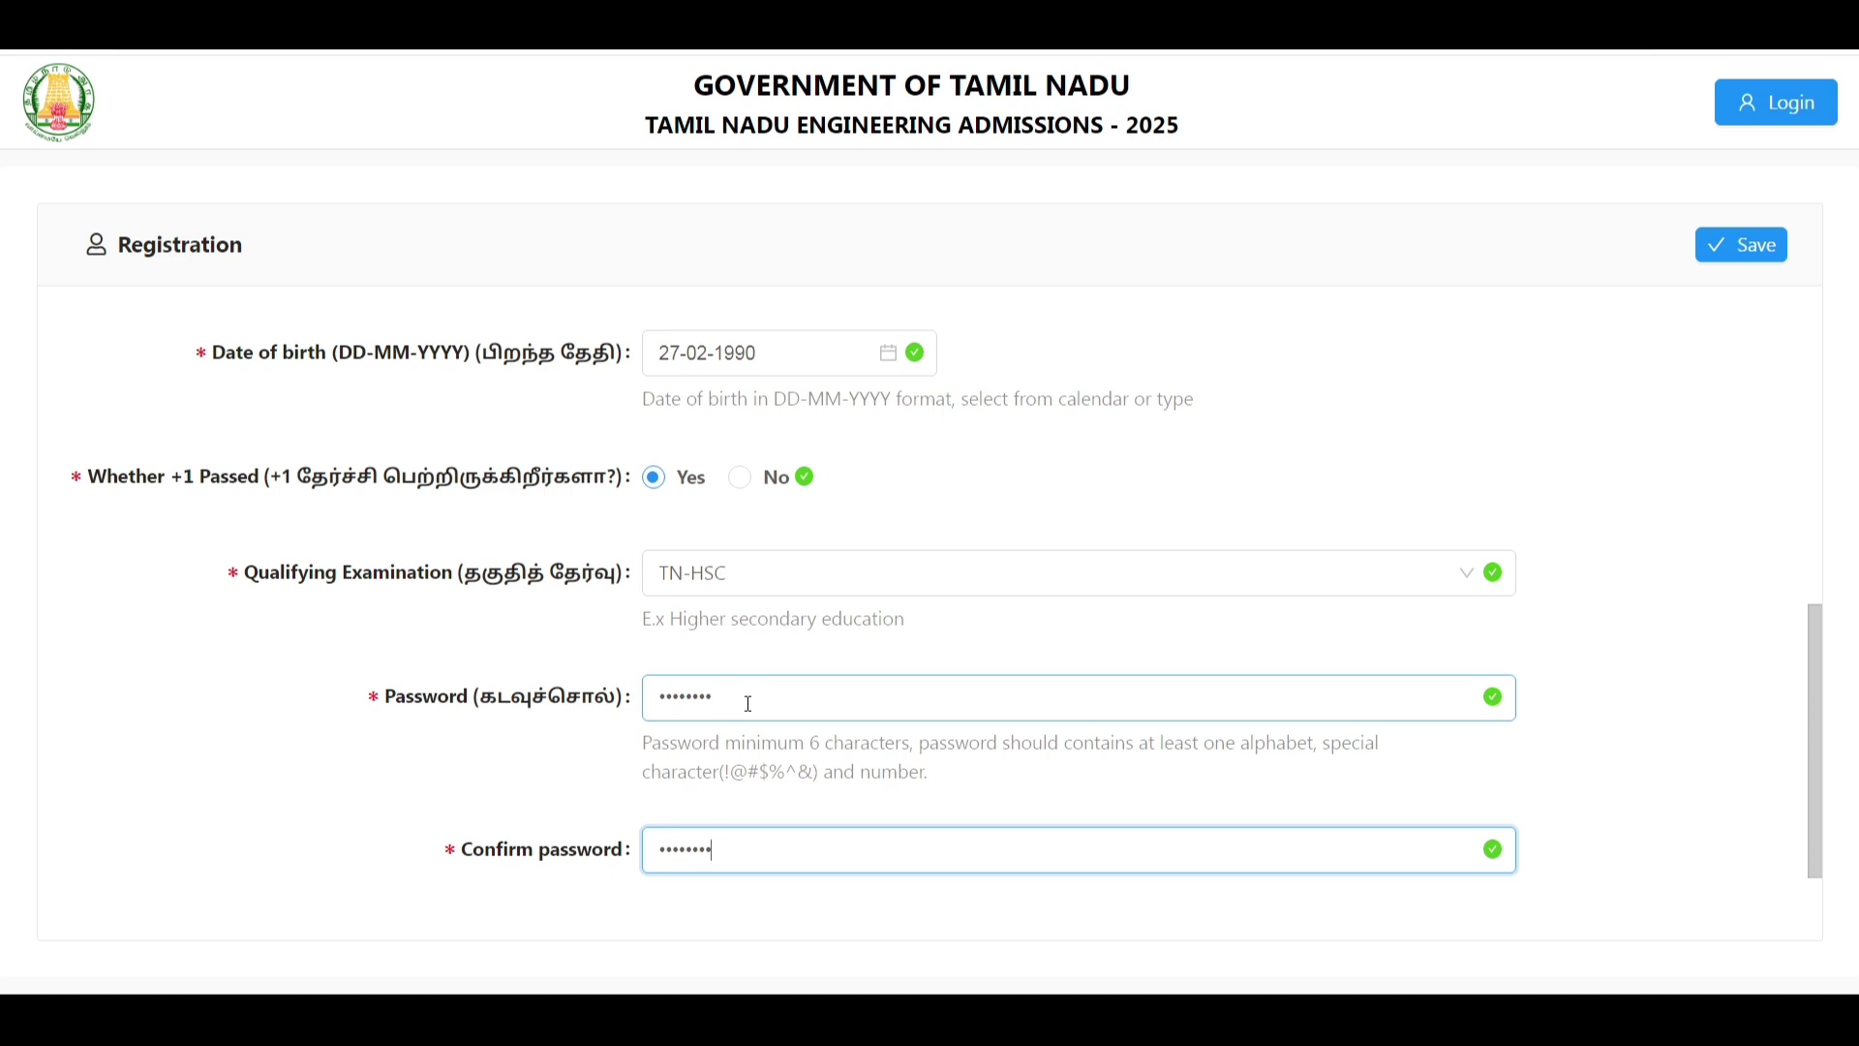
{"action": "scroll", "coordinate": [747, 703], "scroll_direction": "down", "scroll_amount": 1}
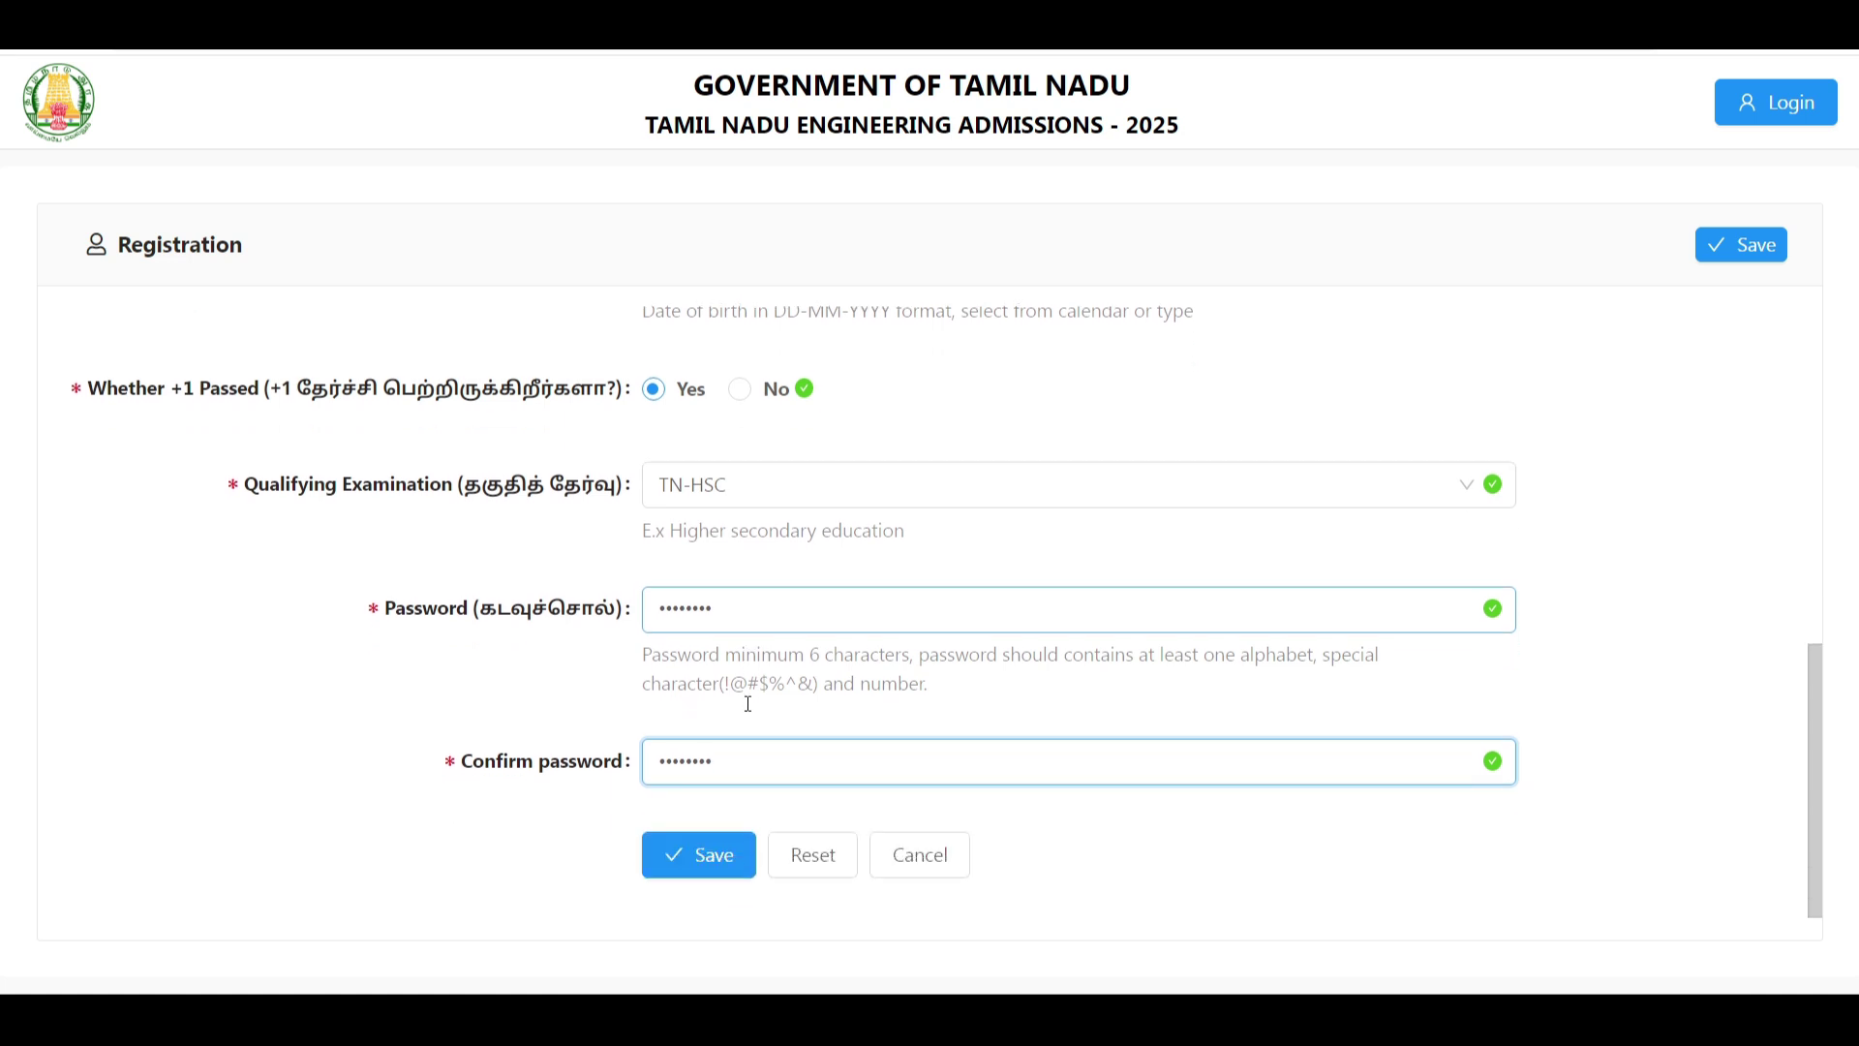
Save and confirm the registration, then verify it with the one-time password.
{"action": "left_click", "coordinate": [715, 856]}
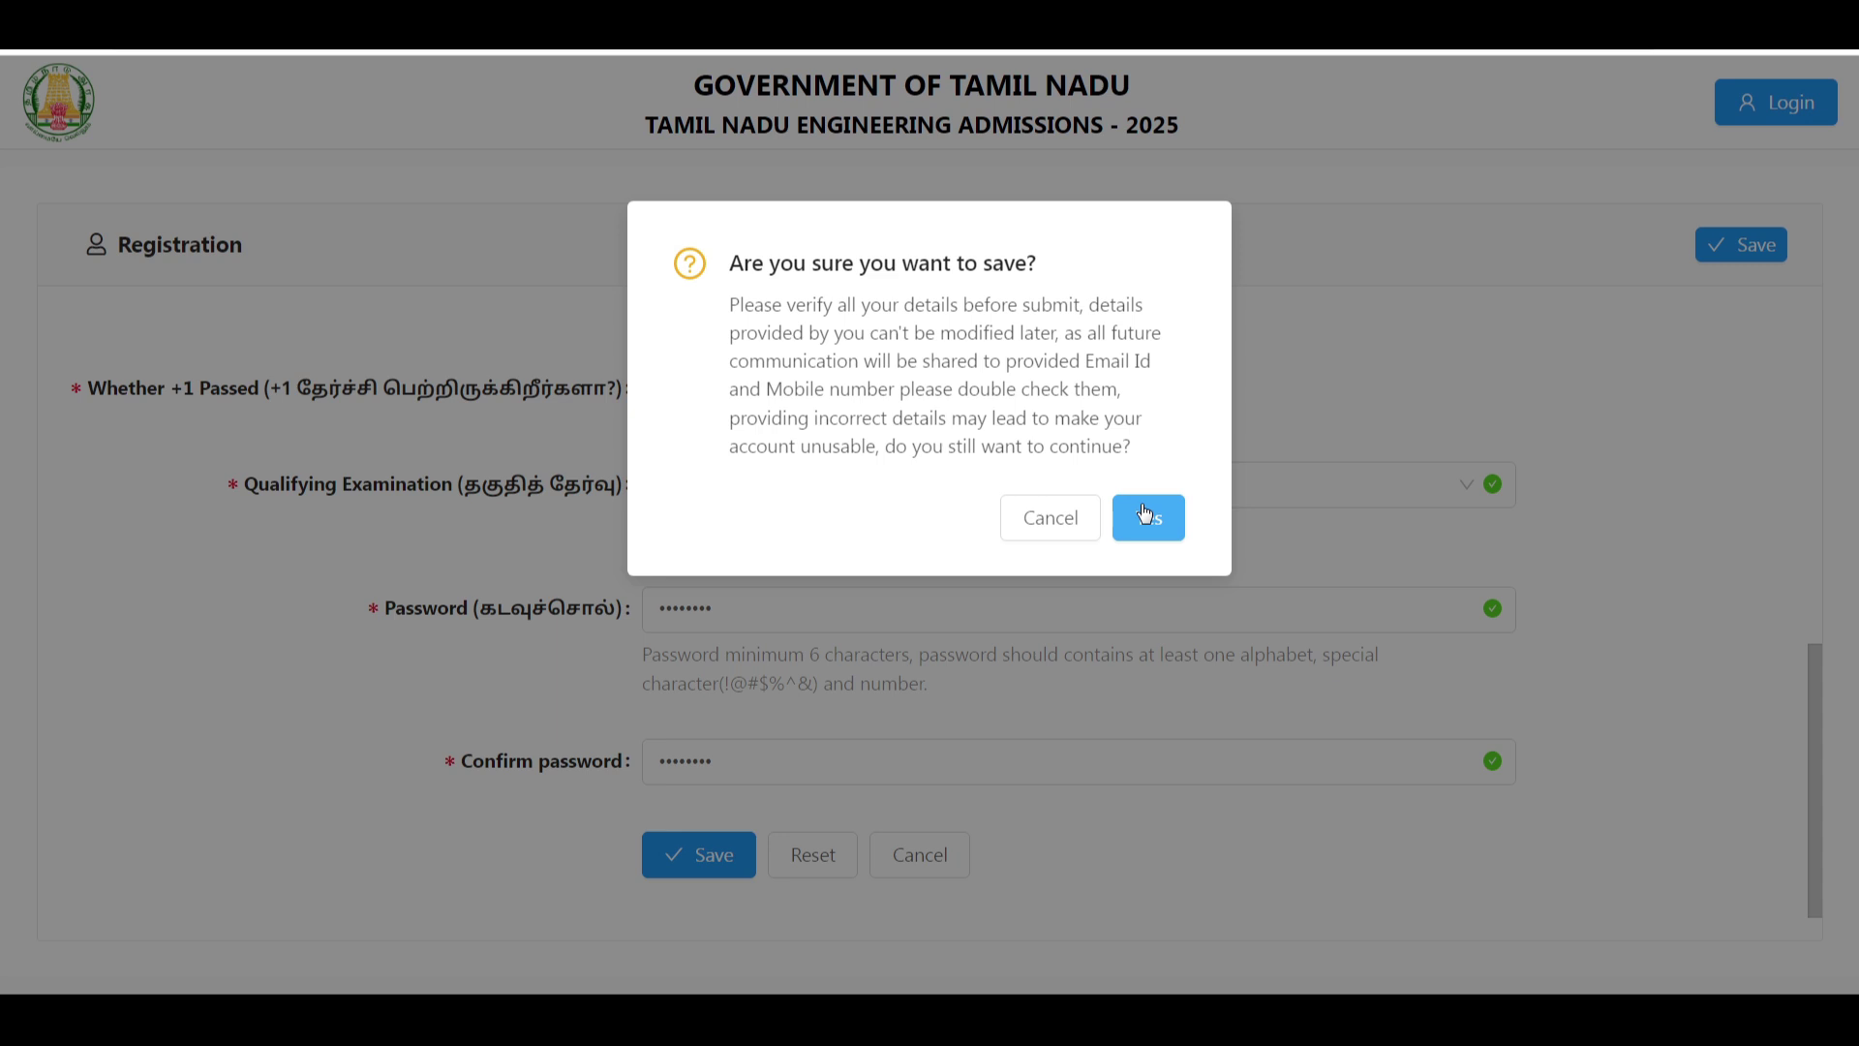
{"action": "left_click", "coordinate": [1144, 513]}
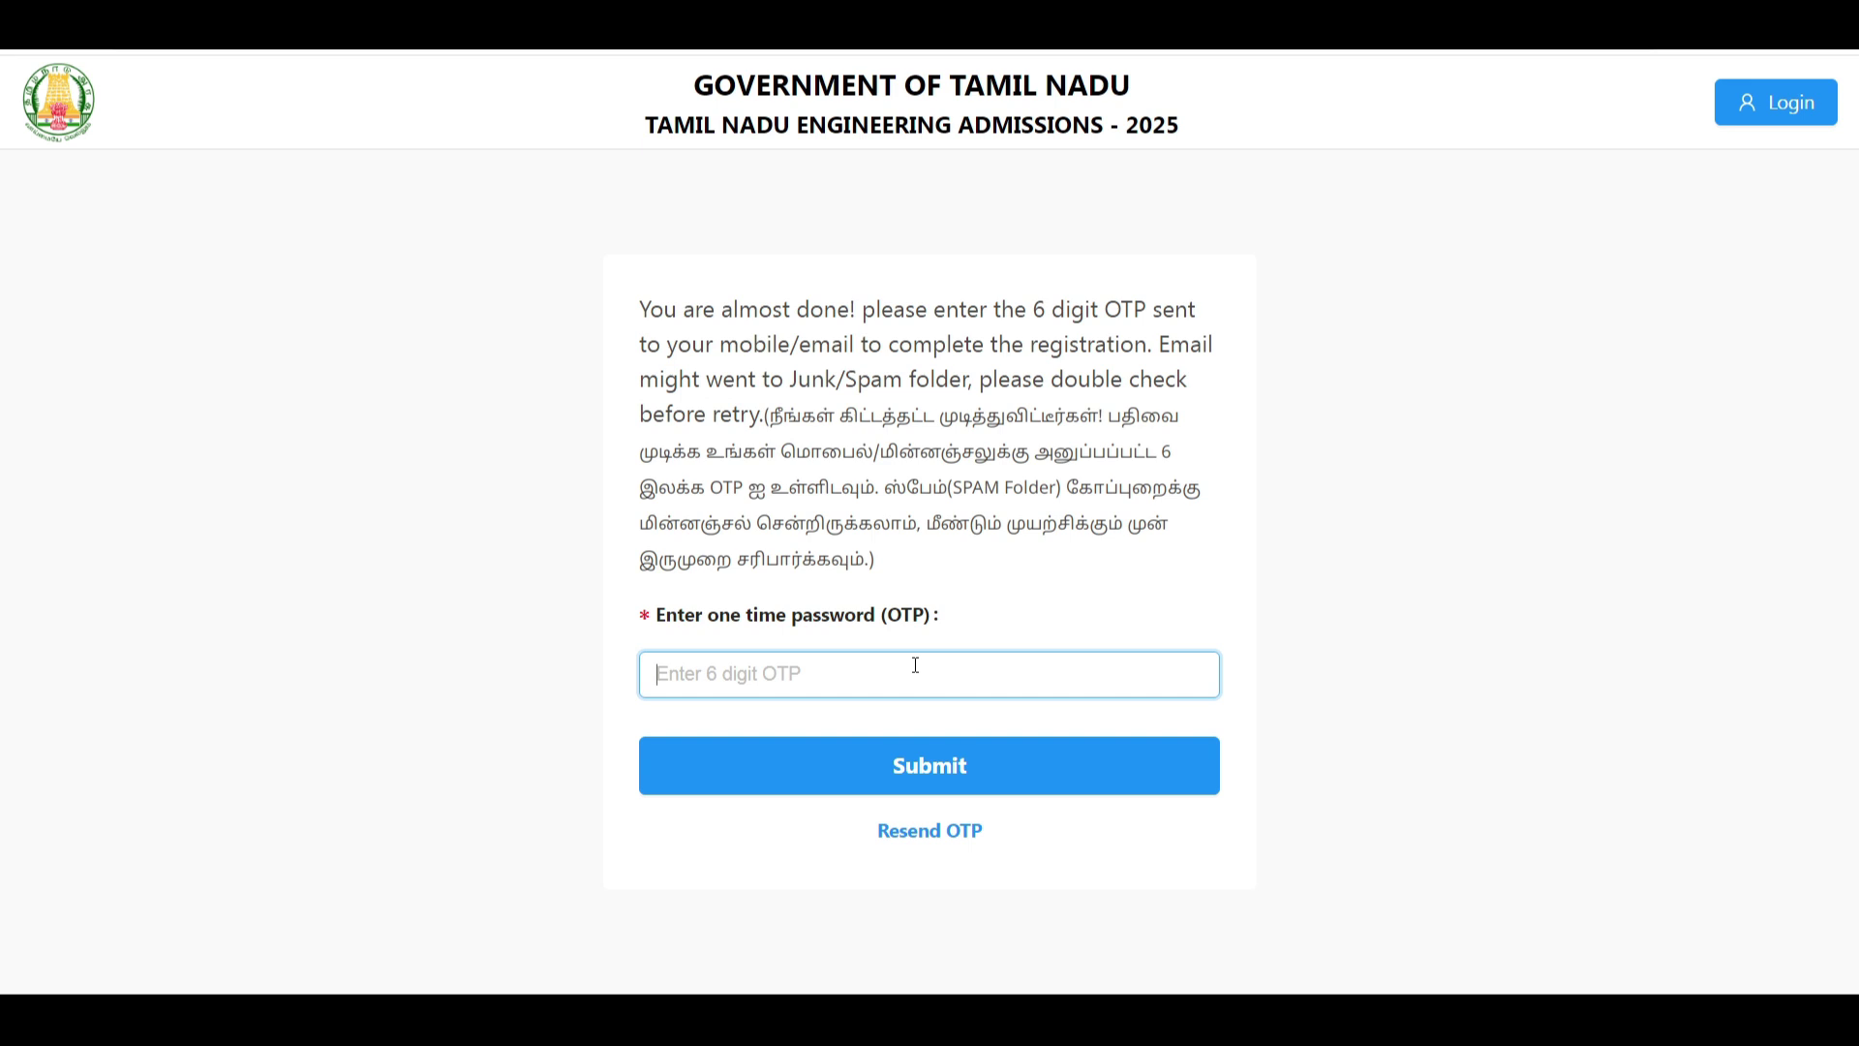
{"action": "key", "text": "Return"}
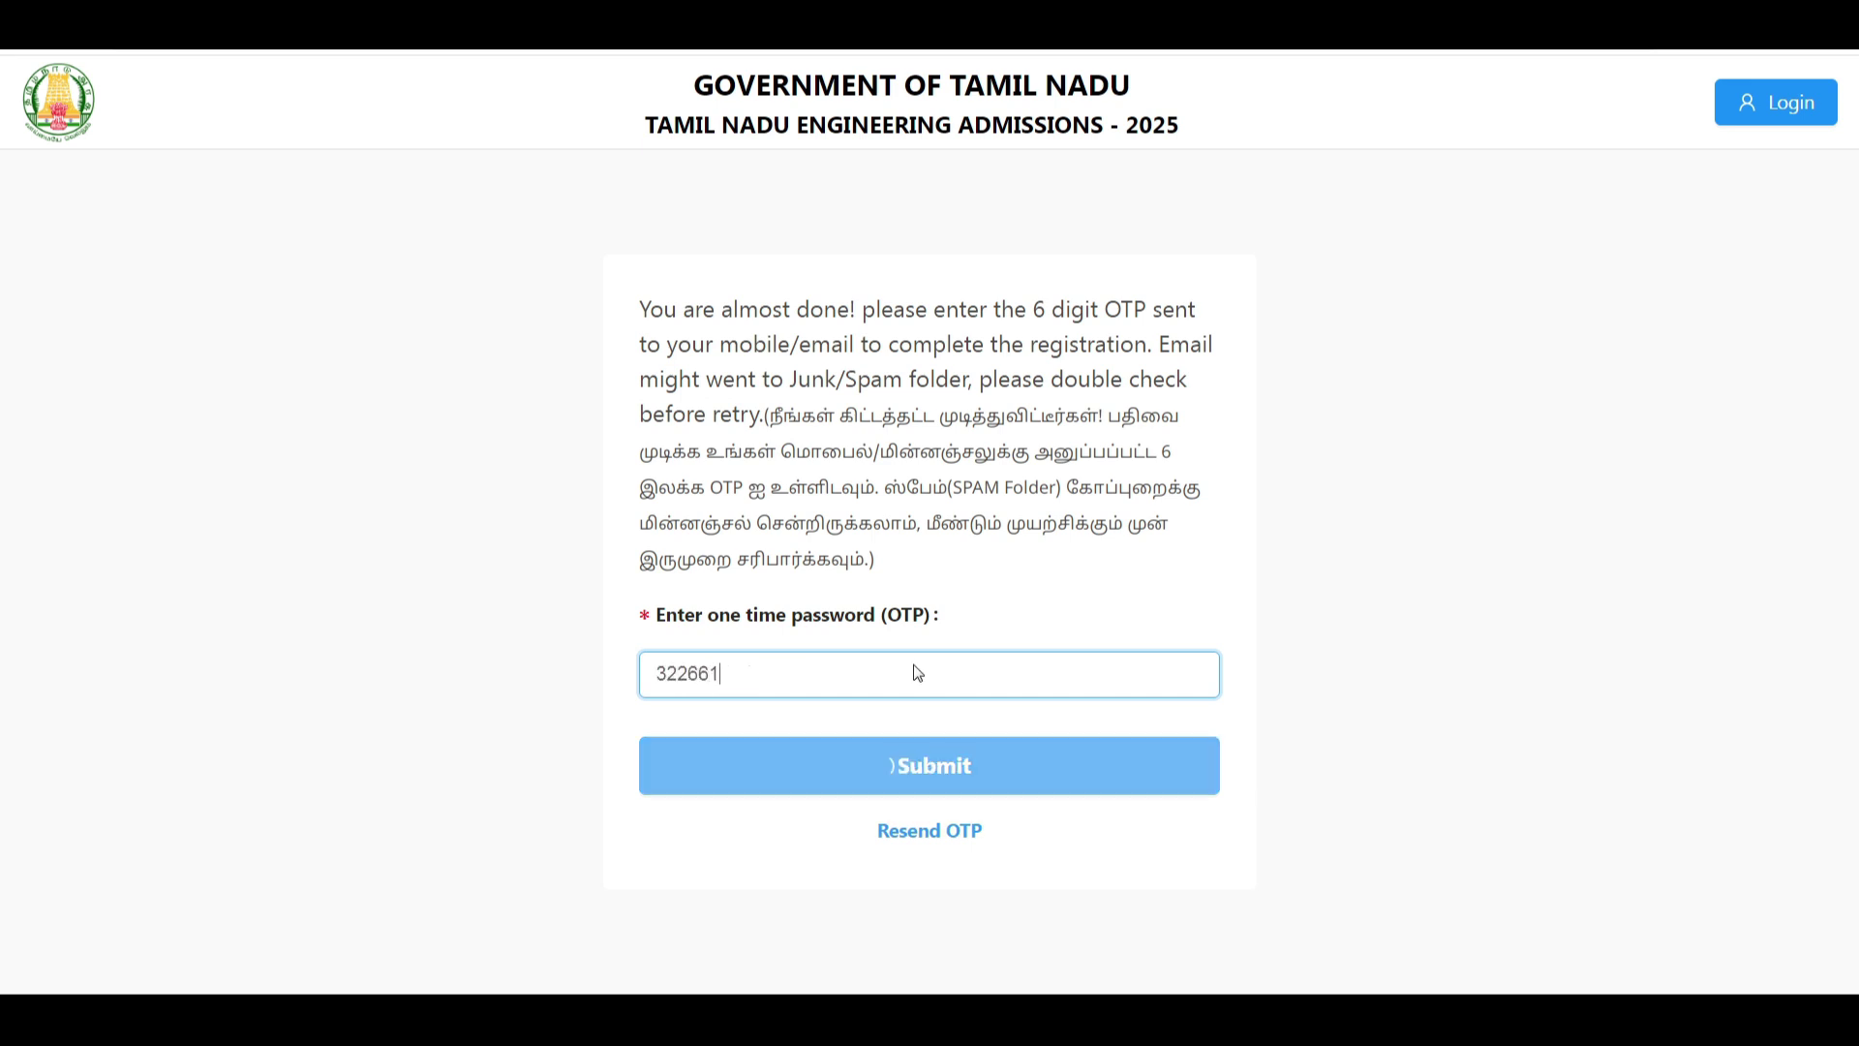
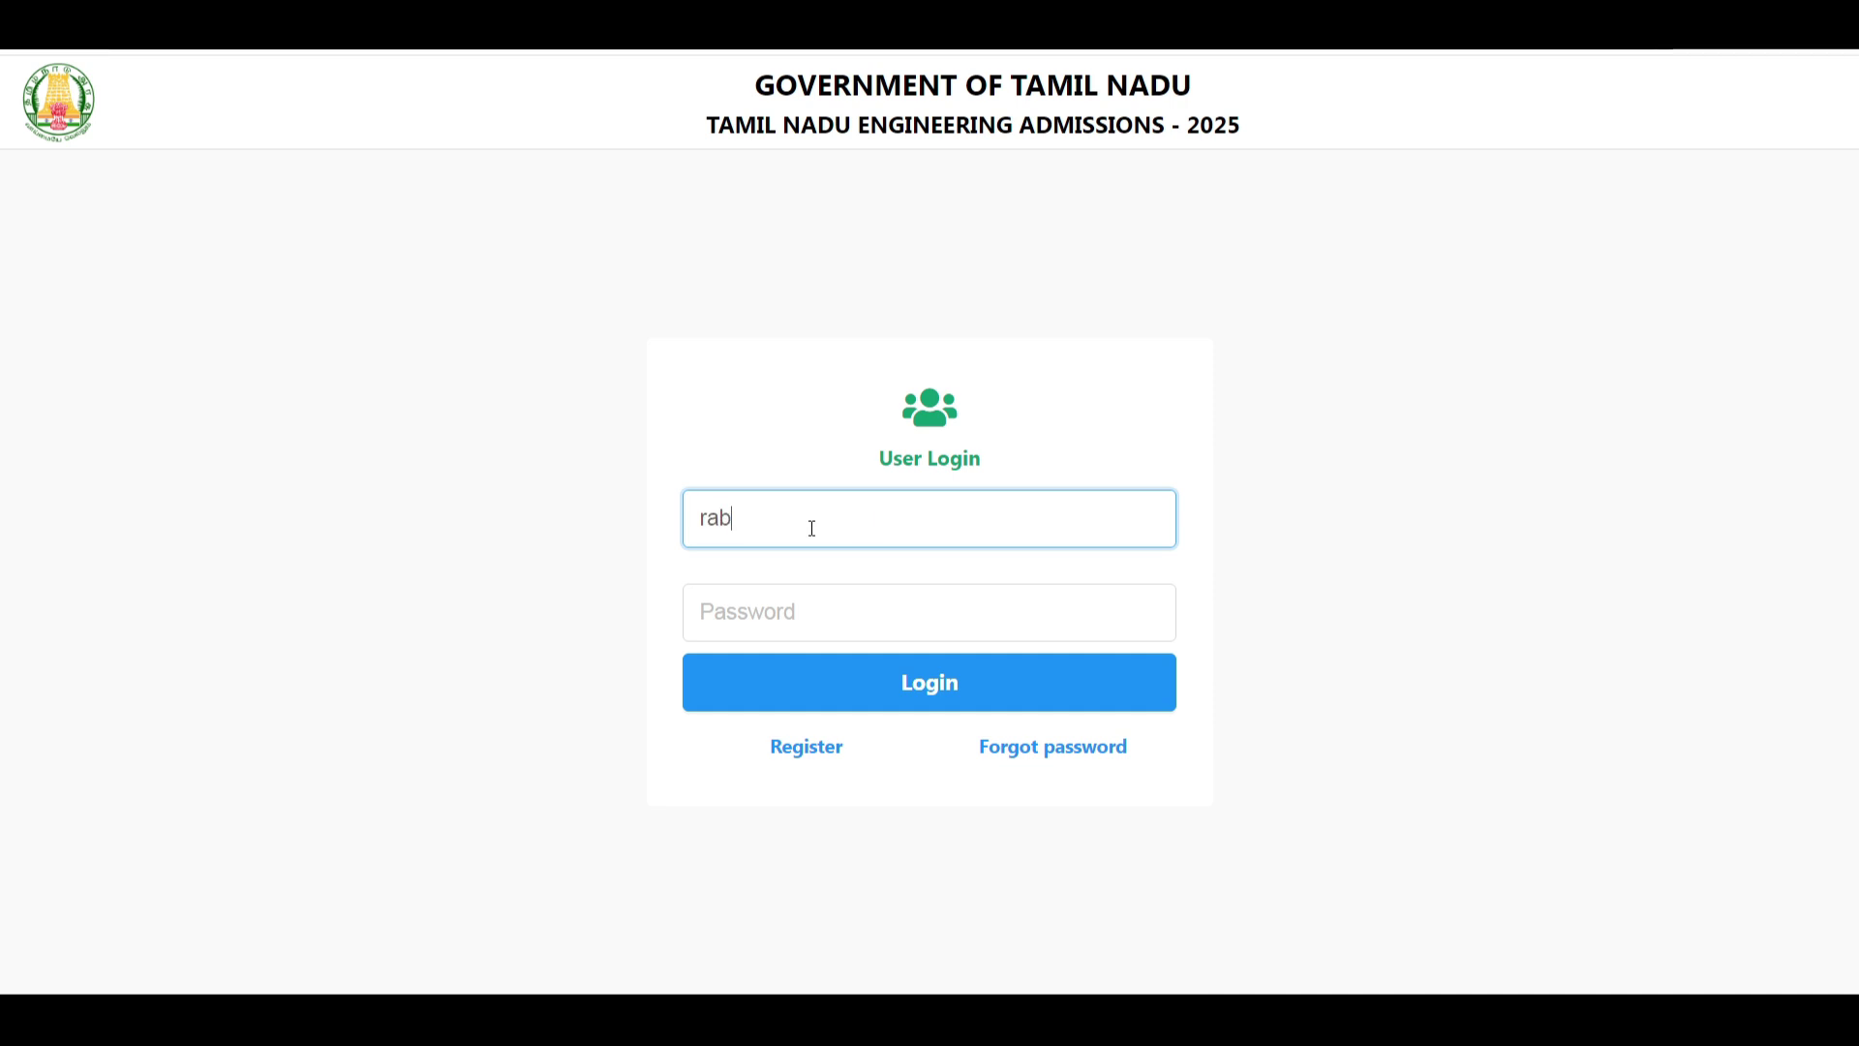
Log in with the registered email address and account password.
{"action": "left_click", "coordinate": [819, 563]}
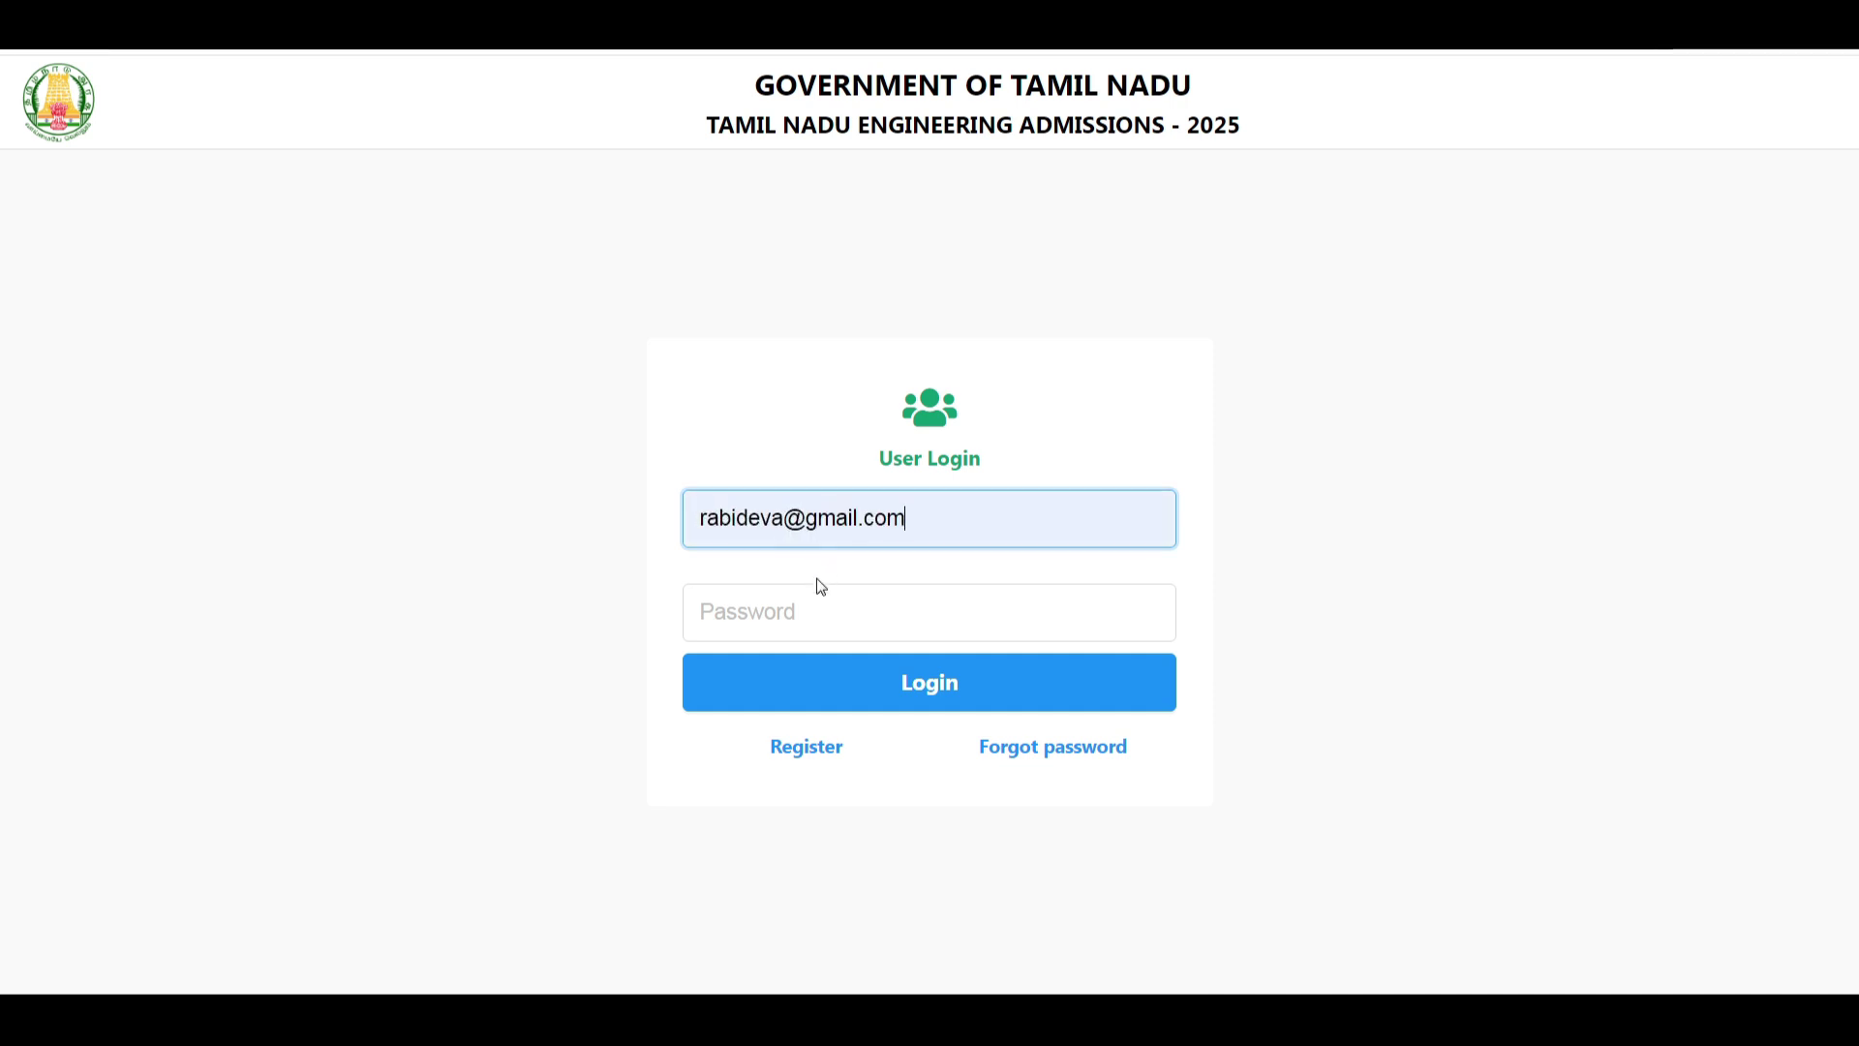
{"action": "left_click", "coordinate": [816, 595]}
{"action": "type", "text": "****"}
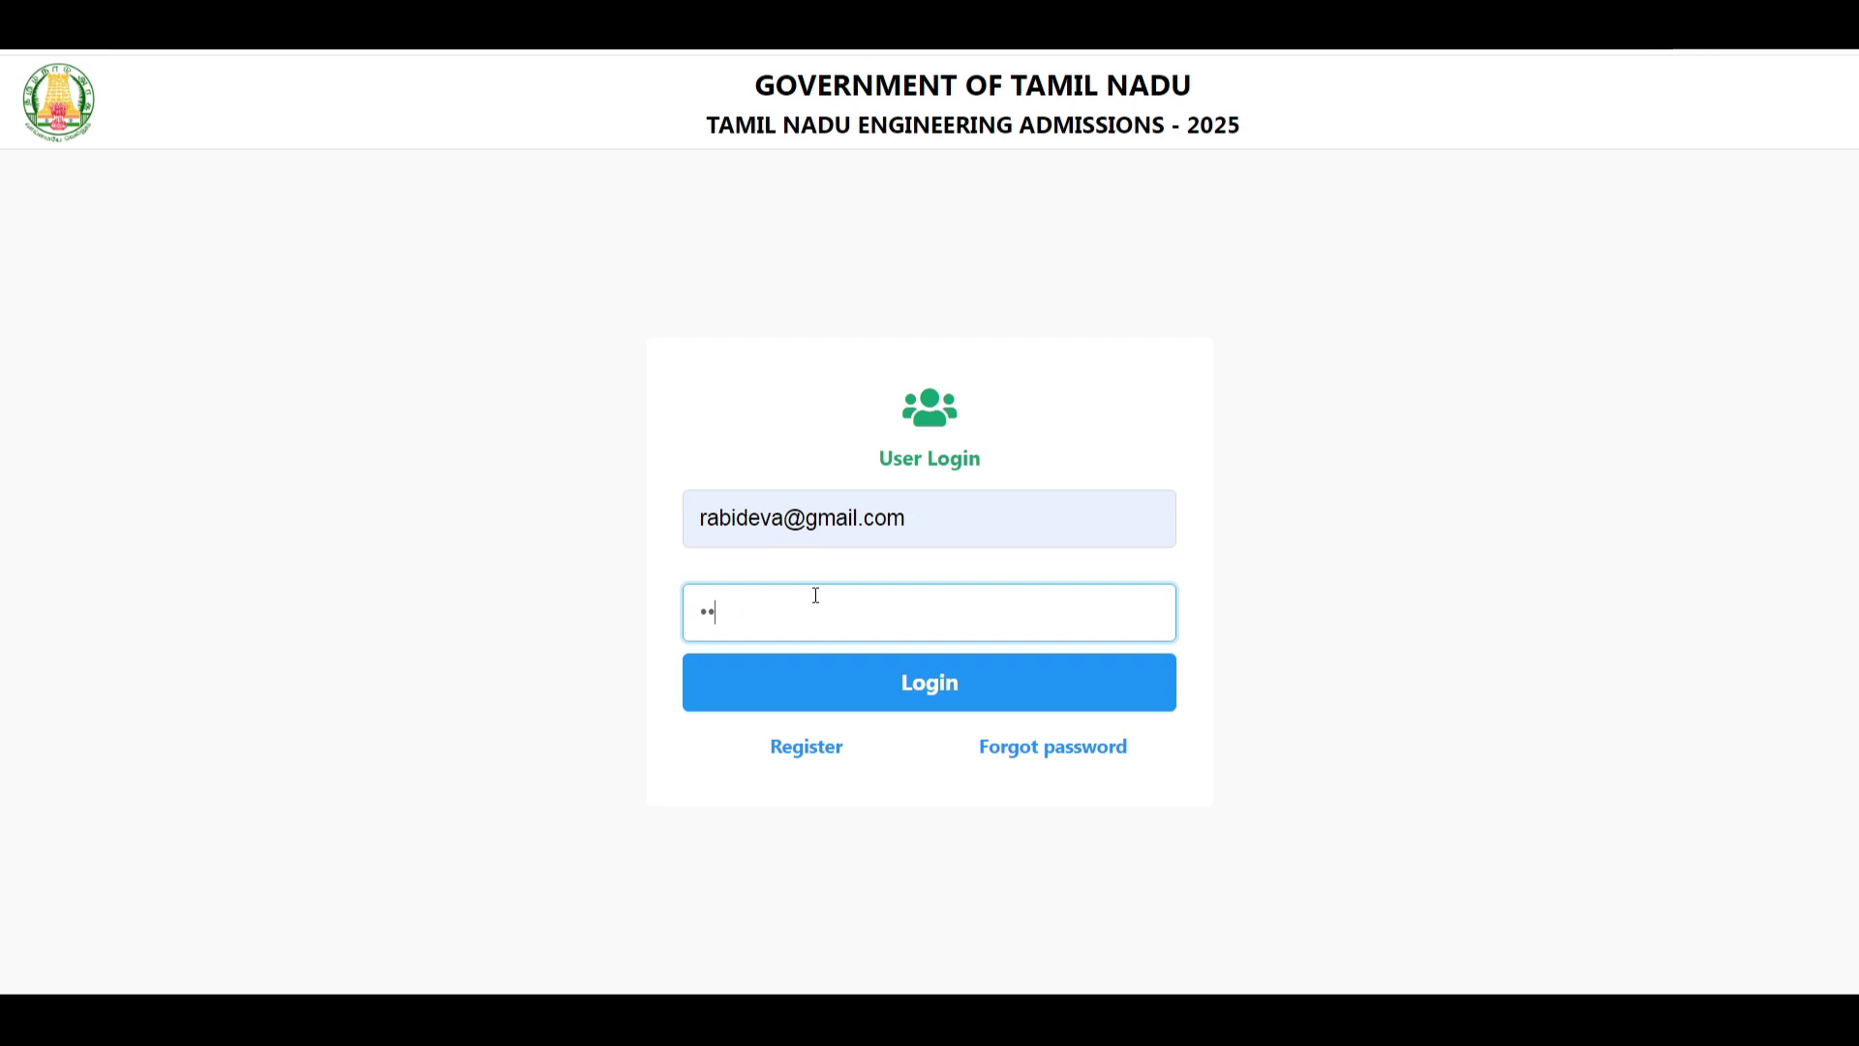
{"action": "type", "text": "****"}
{"action": "key", "text": "Return"}
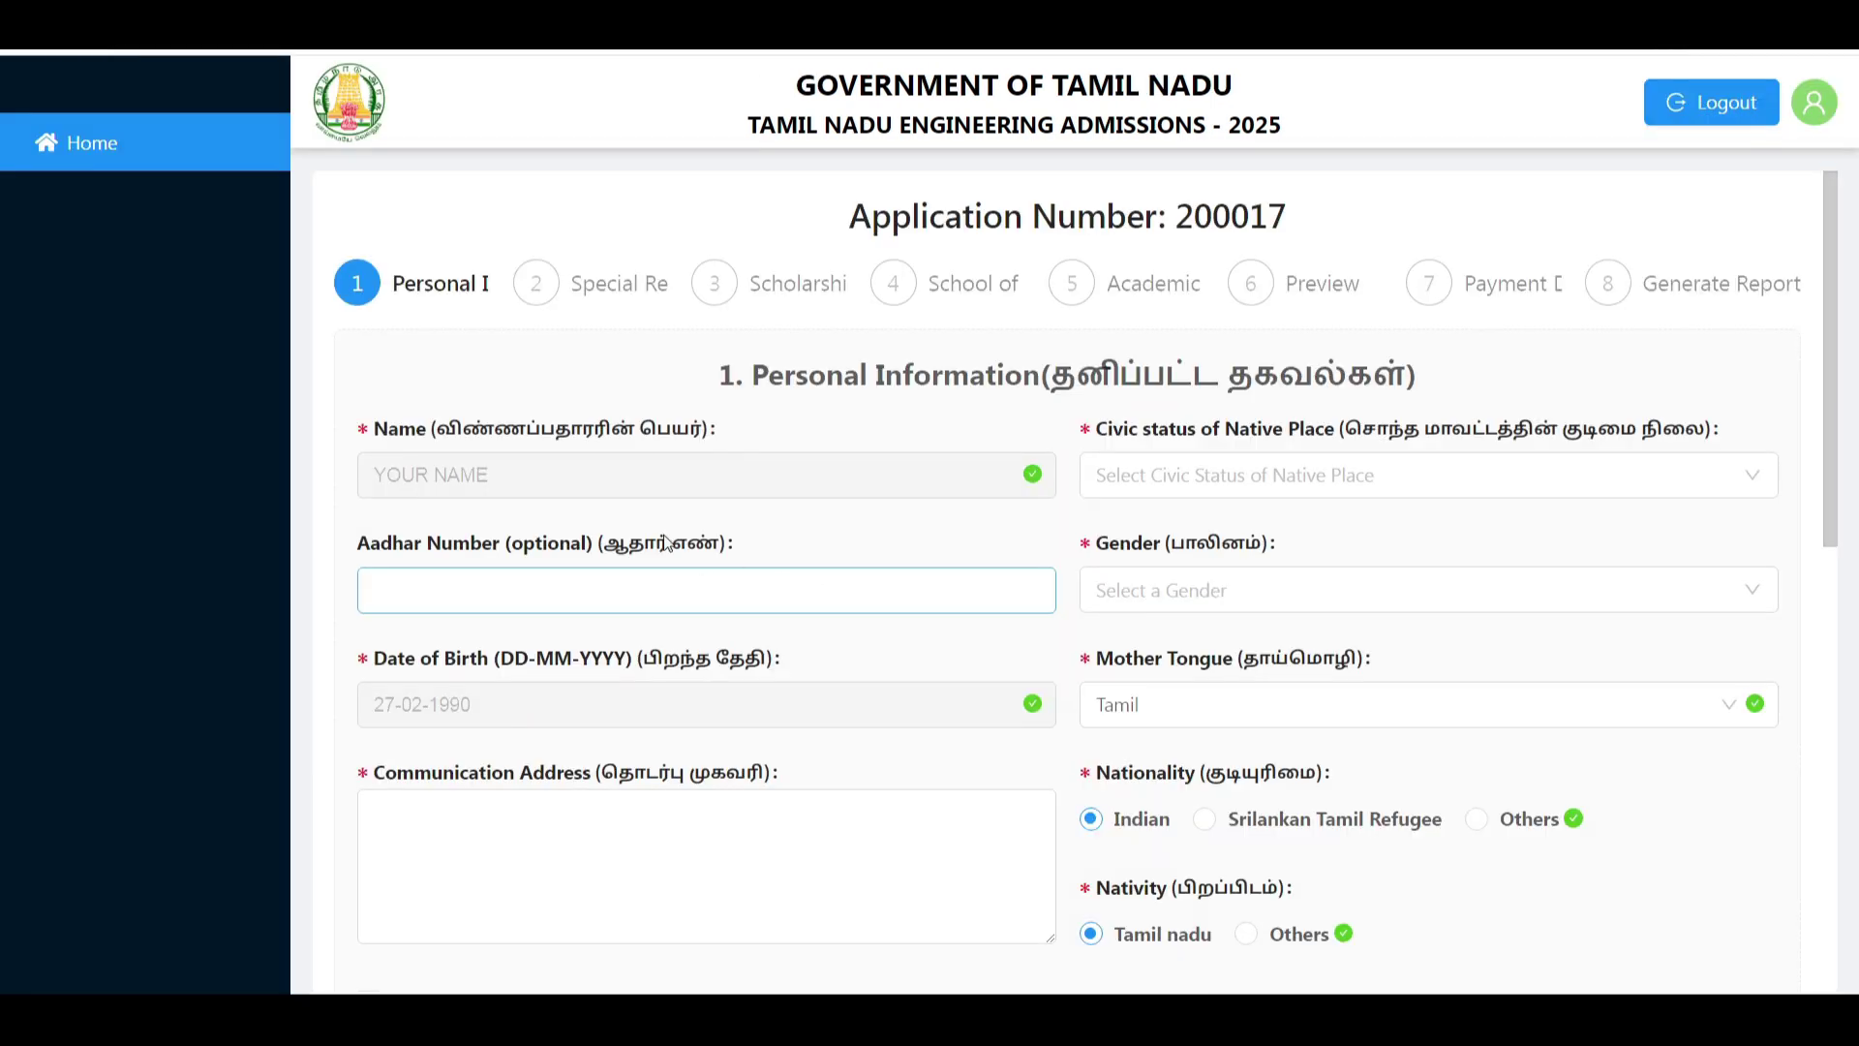
Enter the Aadhar number and a two-line communication address, reused as the permanent address.
{"action": "left_click", "coordinate": [581, 582]}
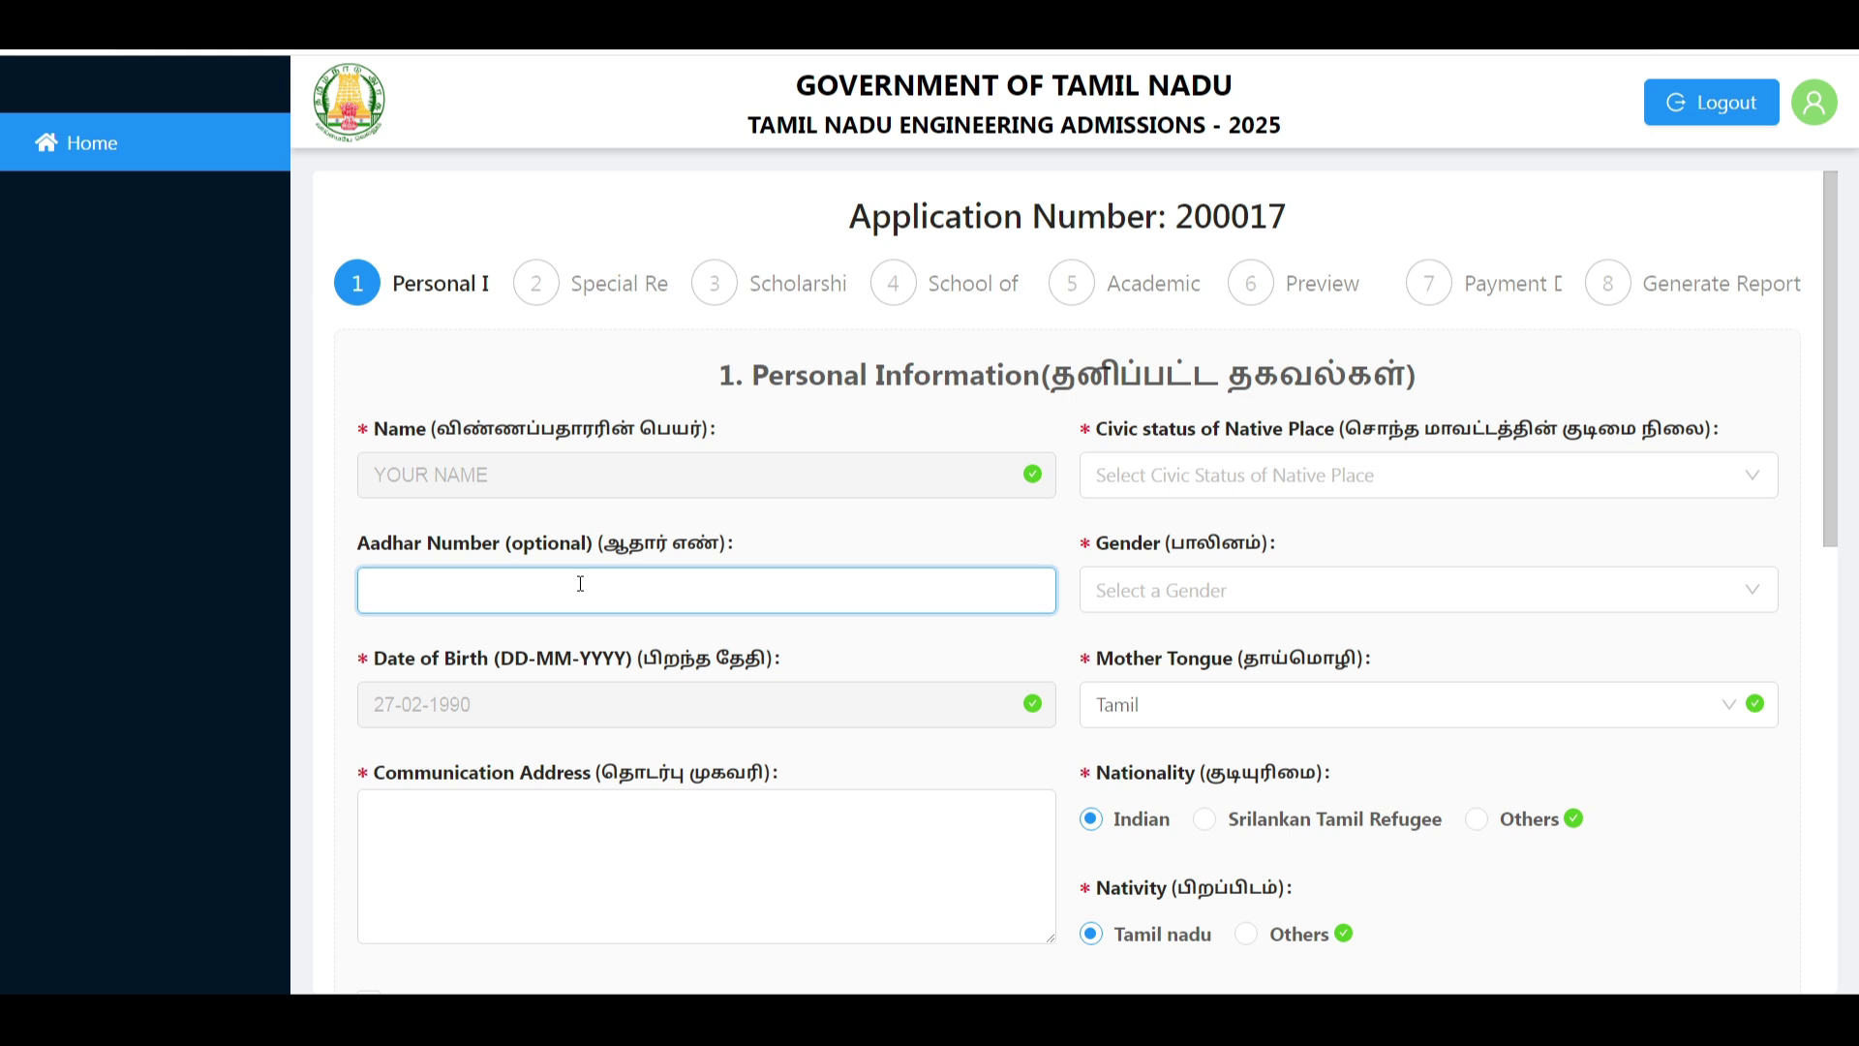
{"action": "type", "text": "1234567890123"}
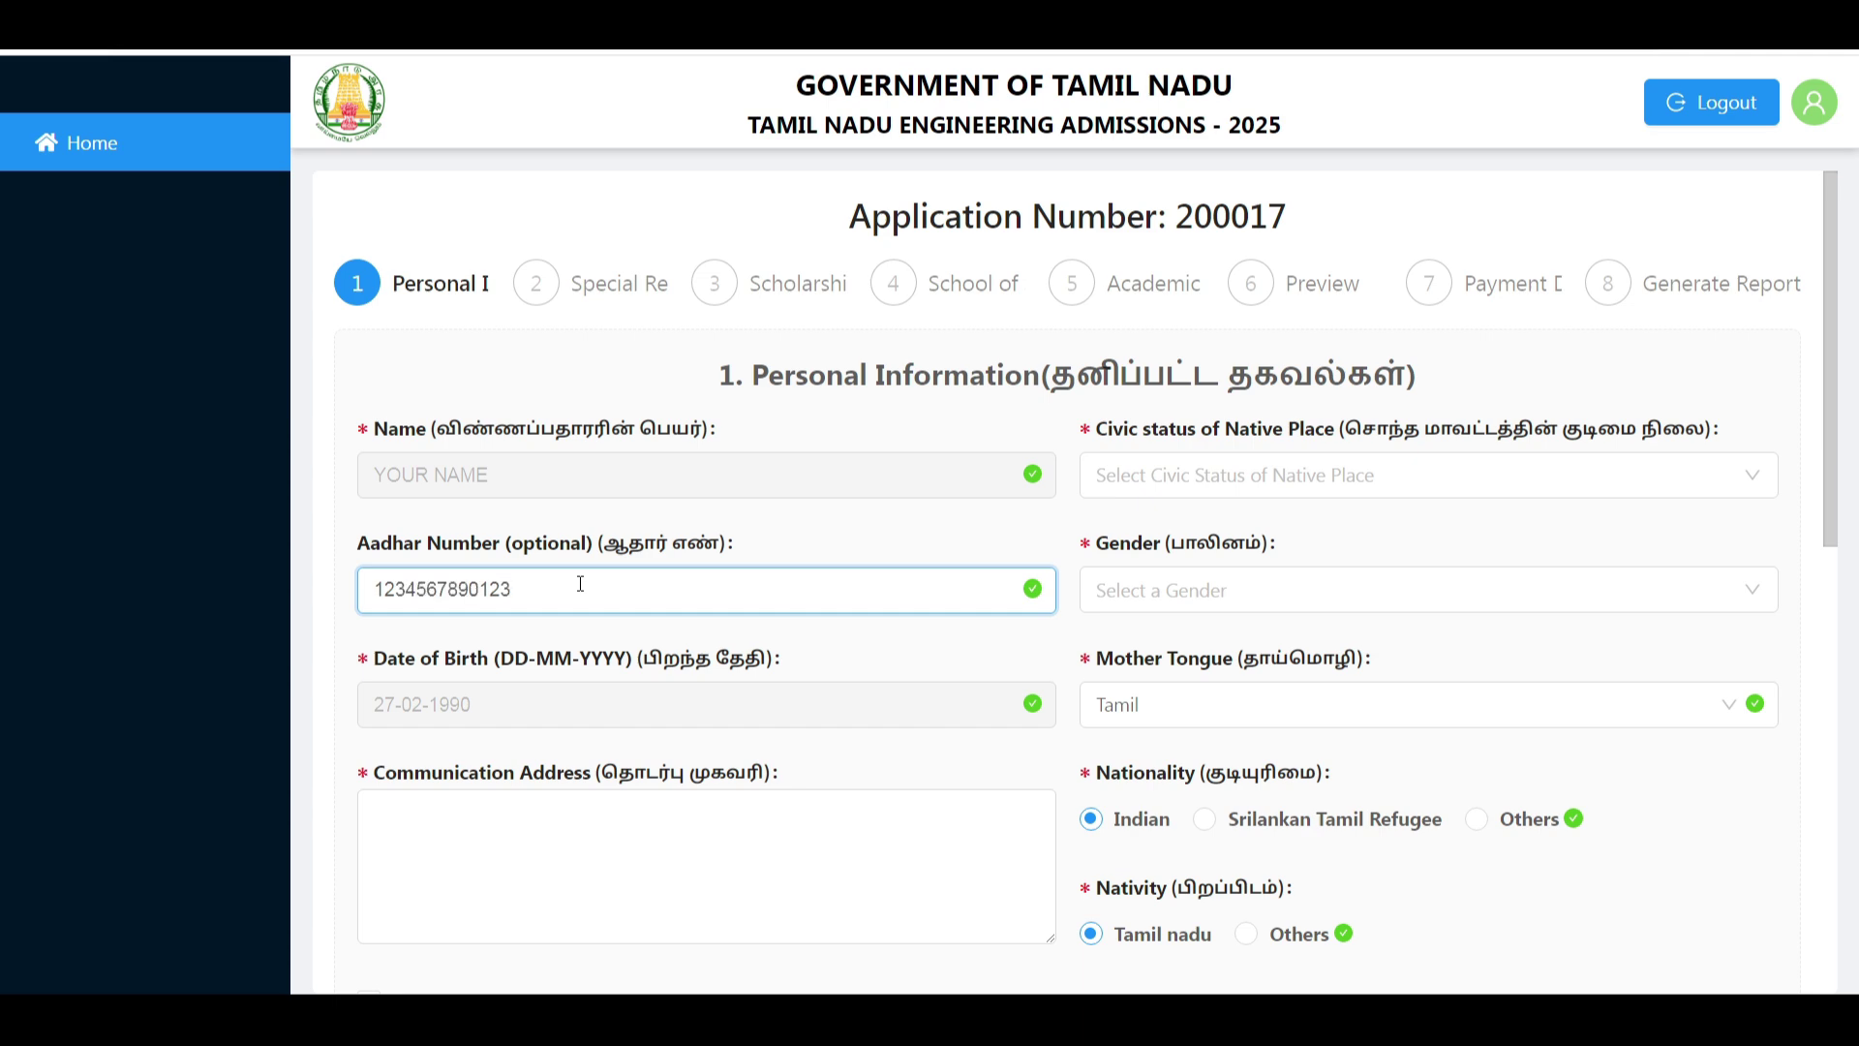
{"action": "type", "text": "4"}
{"action": "scroll", "coordinate": [555, 590], "scroll_direction": "down", "scroll_amount": 3}
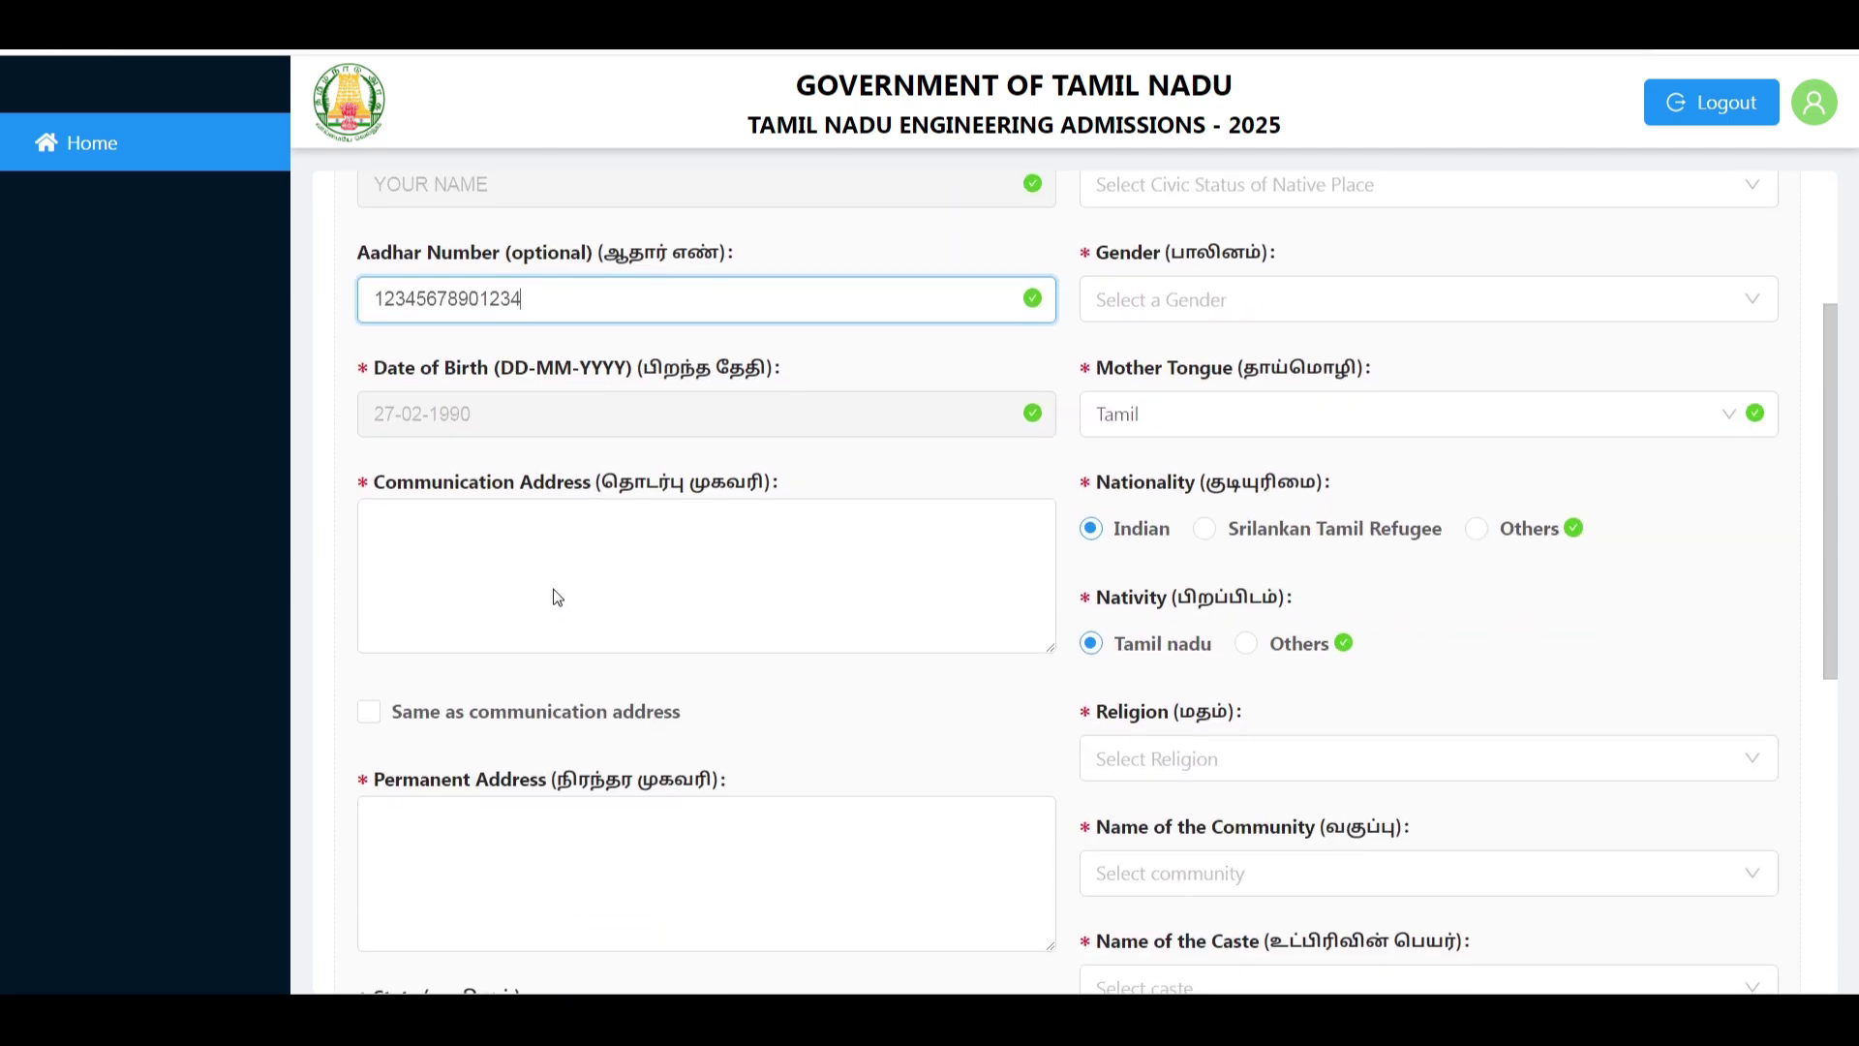
{"action": "left_click", "coordinate": [522, 548]}
{"action": "type", "text": "xxx "}
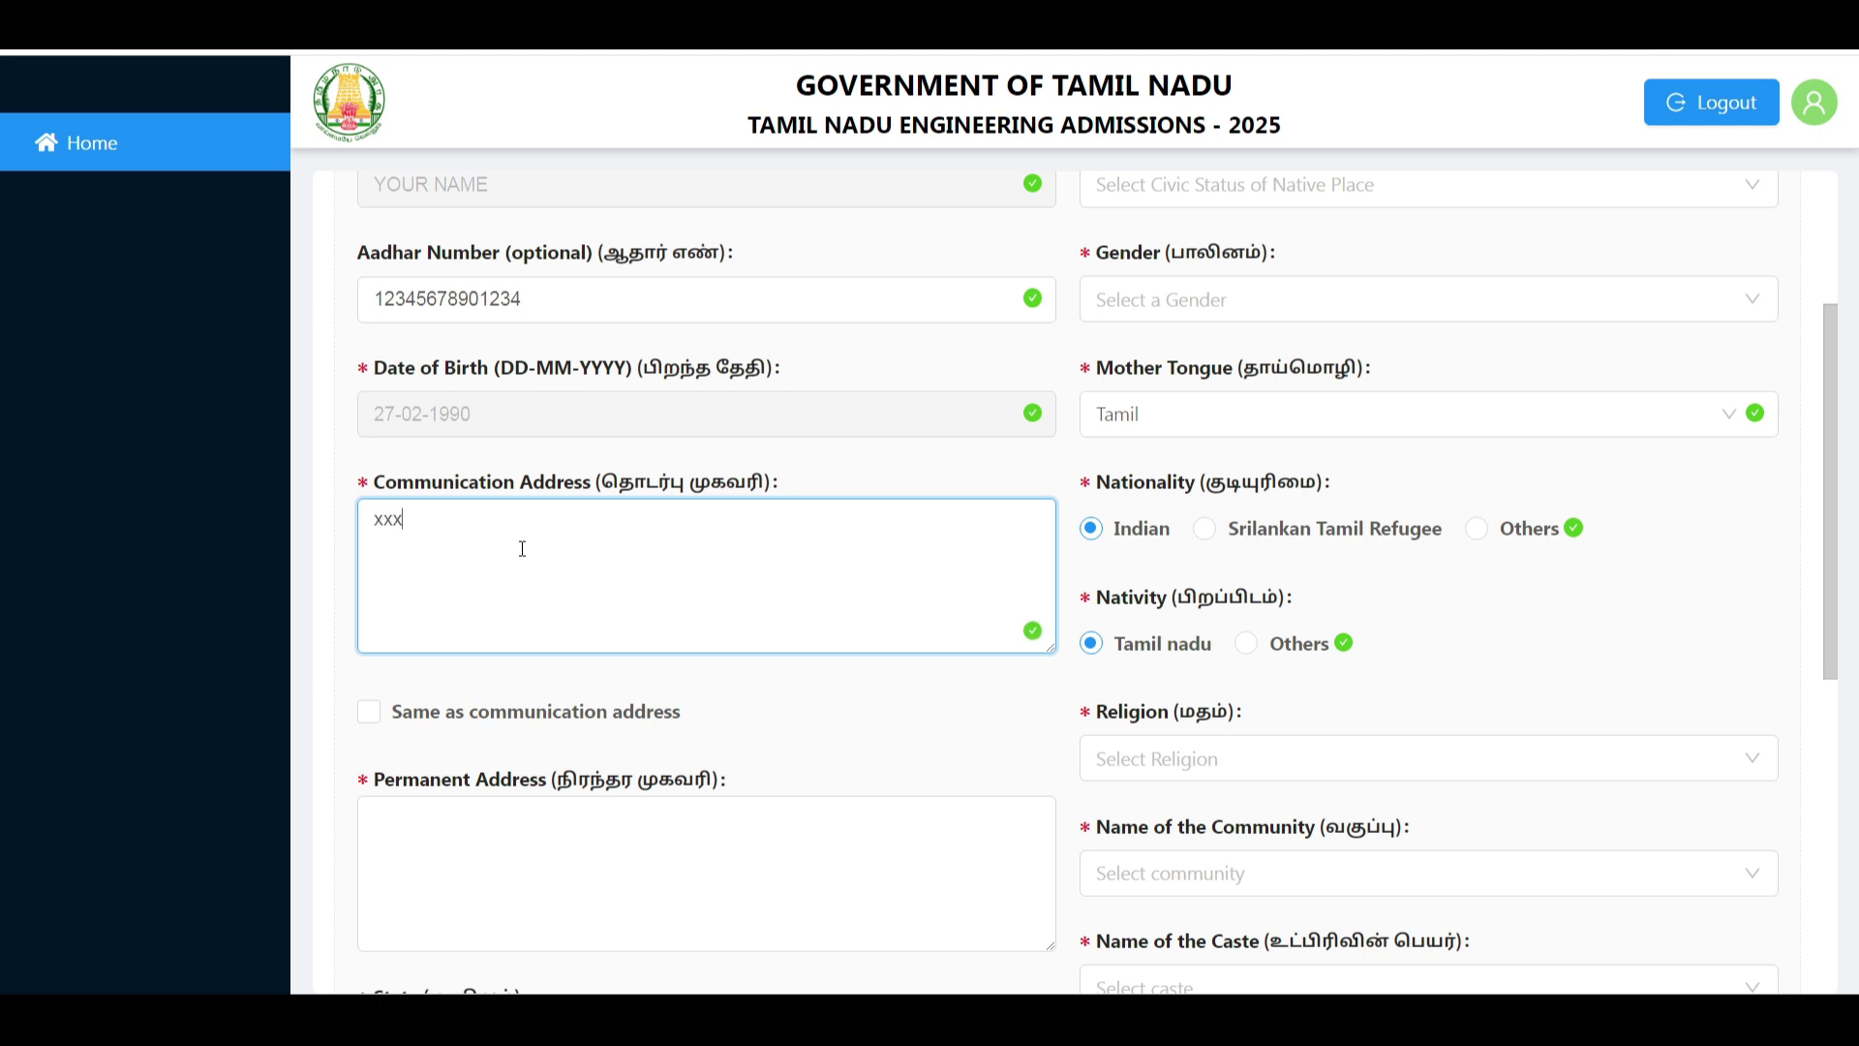
{"action": "type", "text": "yyyzzz"}
{"action": "key", "text": "Left"}
{"action": "key", "text": "Left"}
{"action": "key", "text": "Left"}
{"action": "key", "text": "Return"}
{"action": "left_click", "coordinate": [369, 714]}
{"action": "left_click", "coordinate": [369, 714]}
{"action": "scroll", "coordinate": [484, 736], "scroll_direction": "down", "scroll_amount": 4}
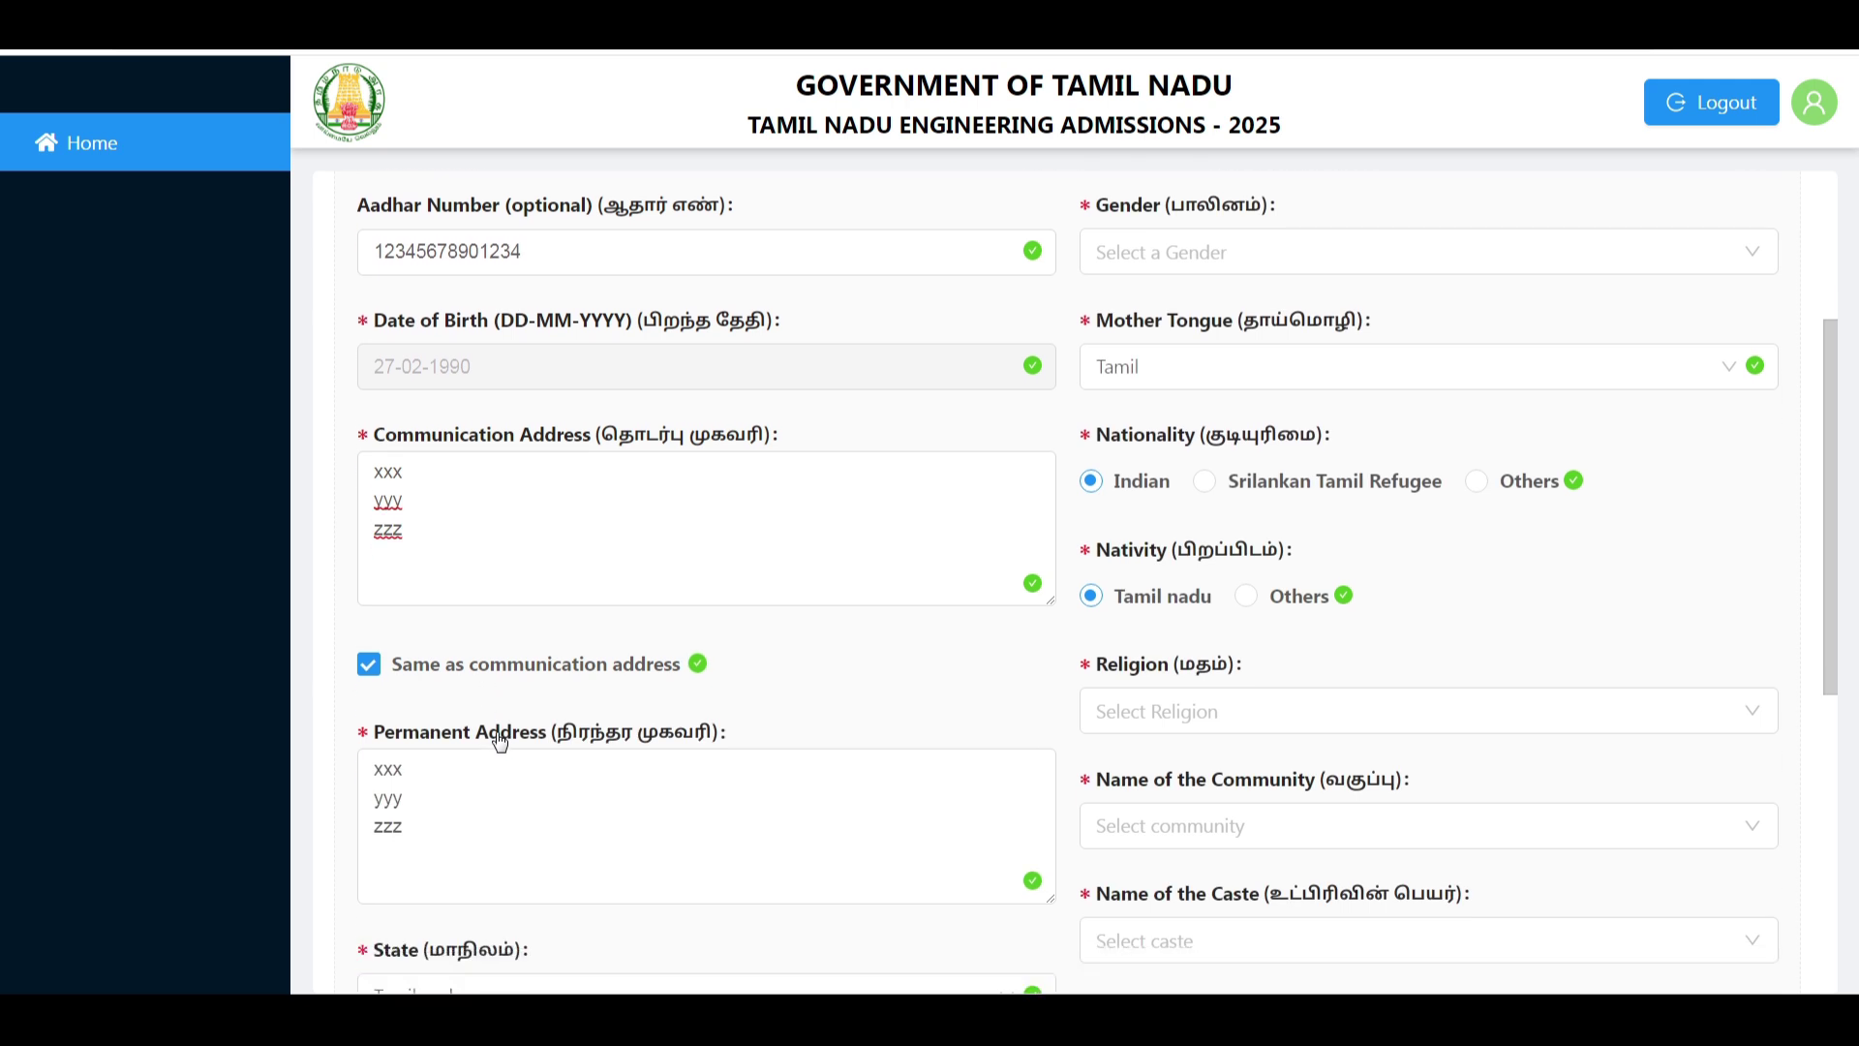
{"action": "scroll", "coordinate": [479, 716], "scroll_direction": "down", "scroll_amount": 2}
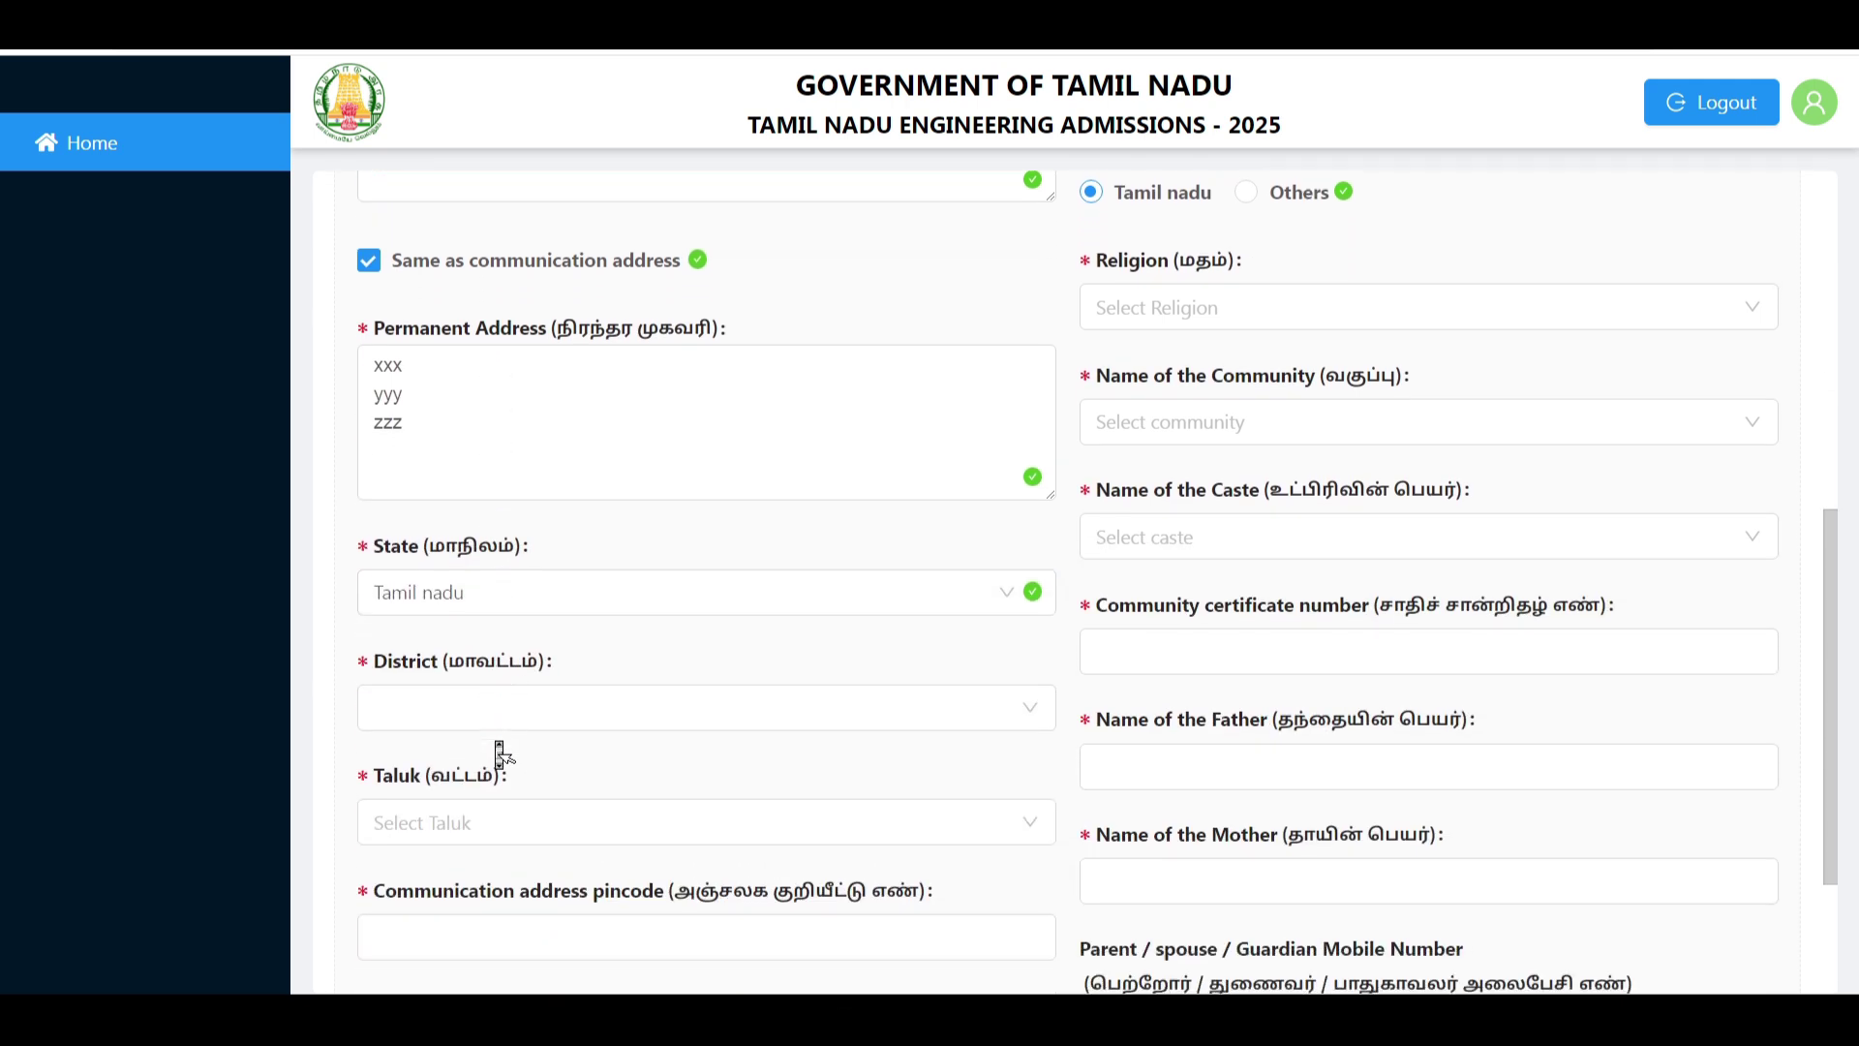
Select Sivaganga as the district and Manamadurai as the taluk.
{"action": "left_click", "coordinate": [482, 680]}
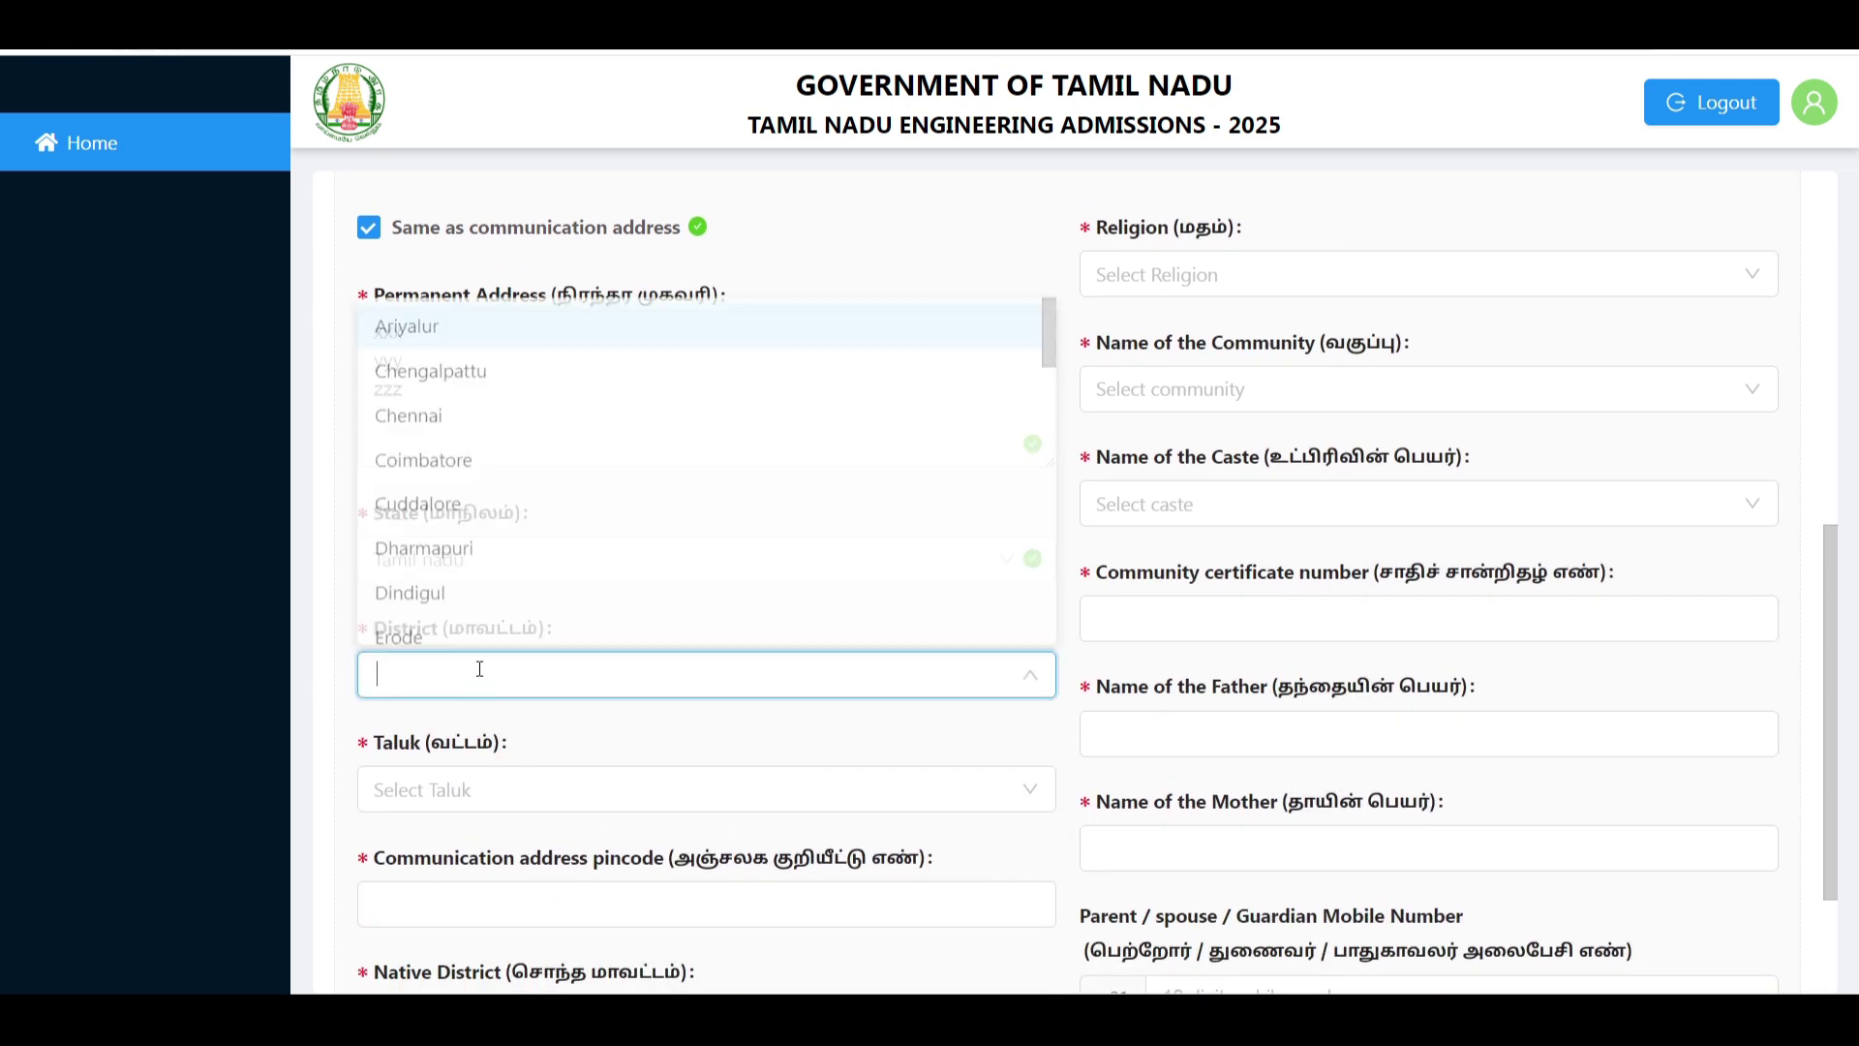
{"action": "type", "text": "Sivaganga"}
{"action": "left_click", "coordinate": [477, 740]}
{"action": "left_click", "coordinate": [469, 796]}
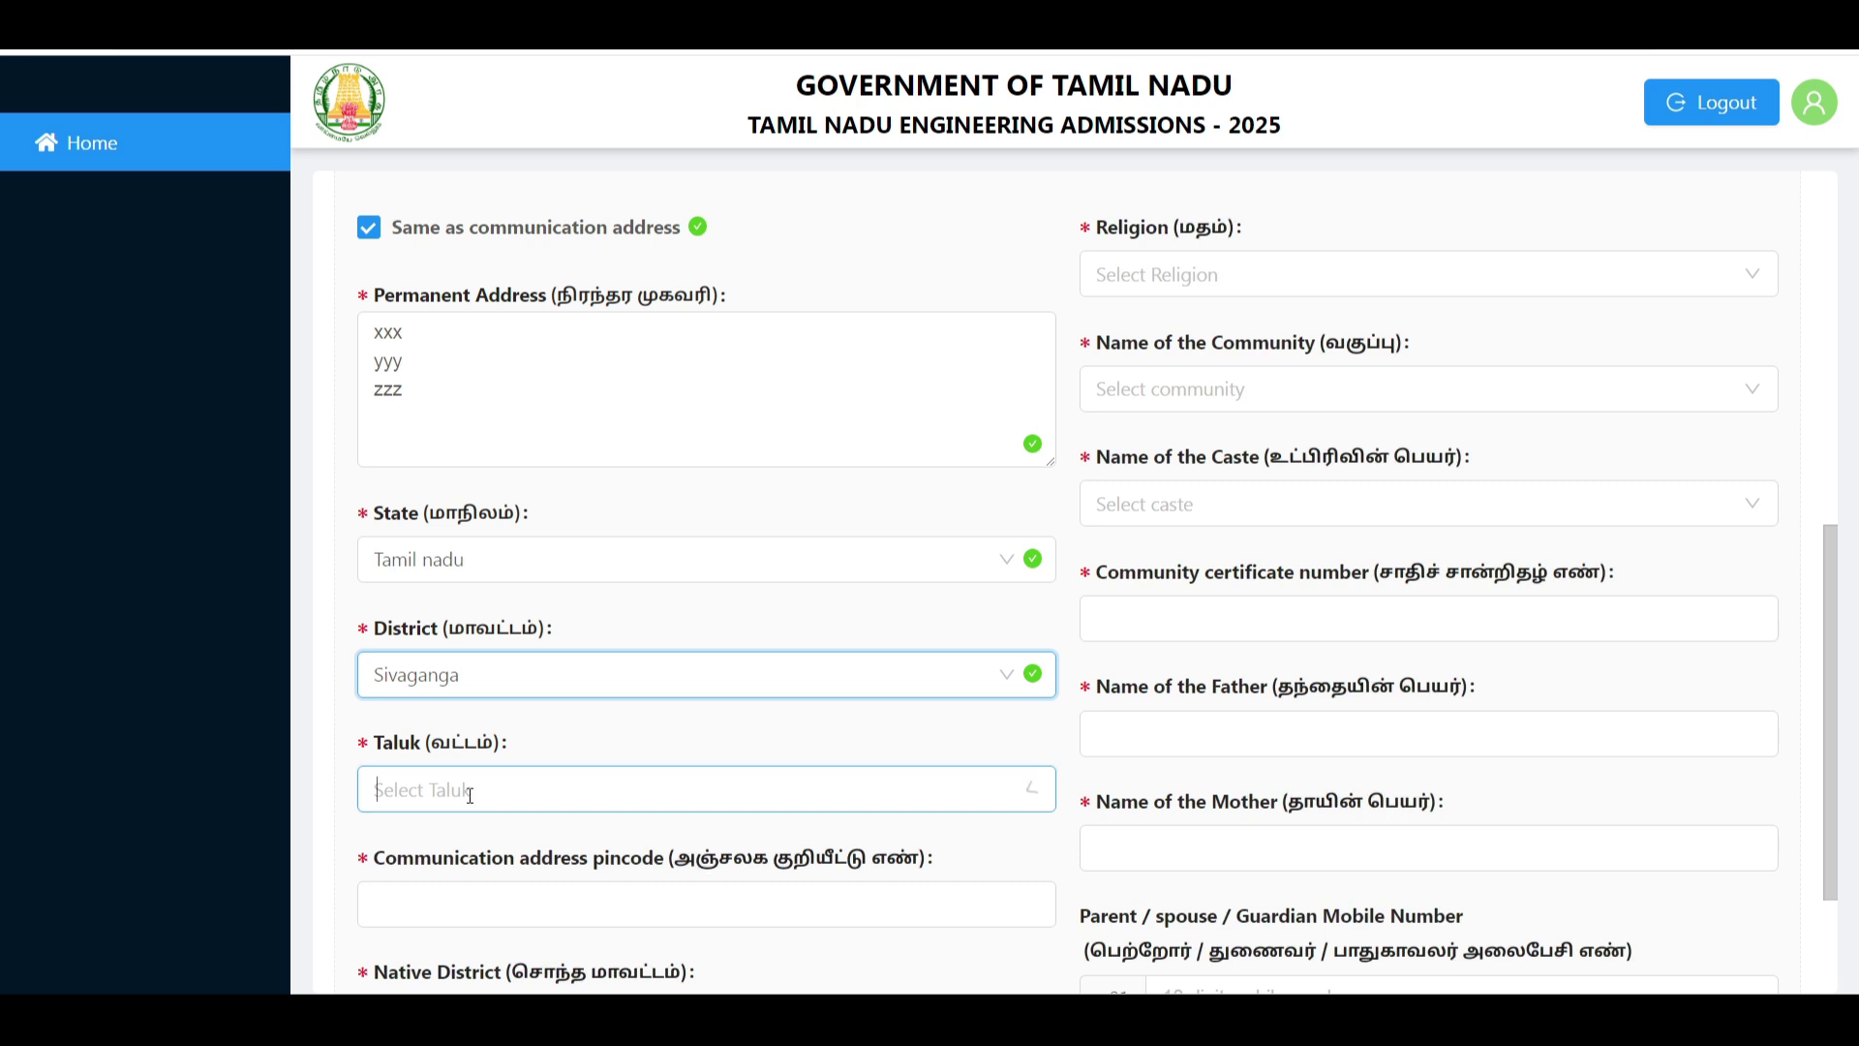
{"action": "type", "text": "mana"}
{"action": "left_click", "coordinate": [467, 848]}
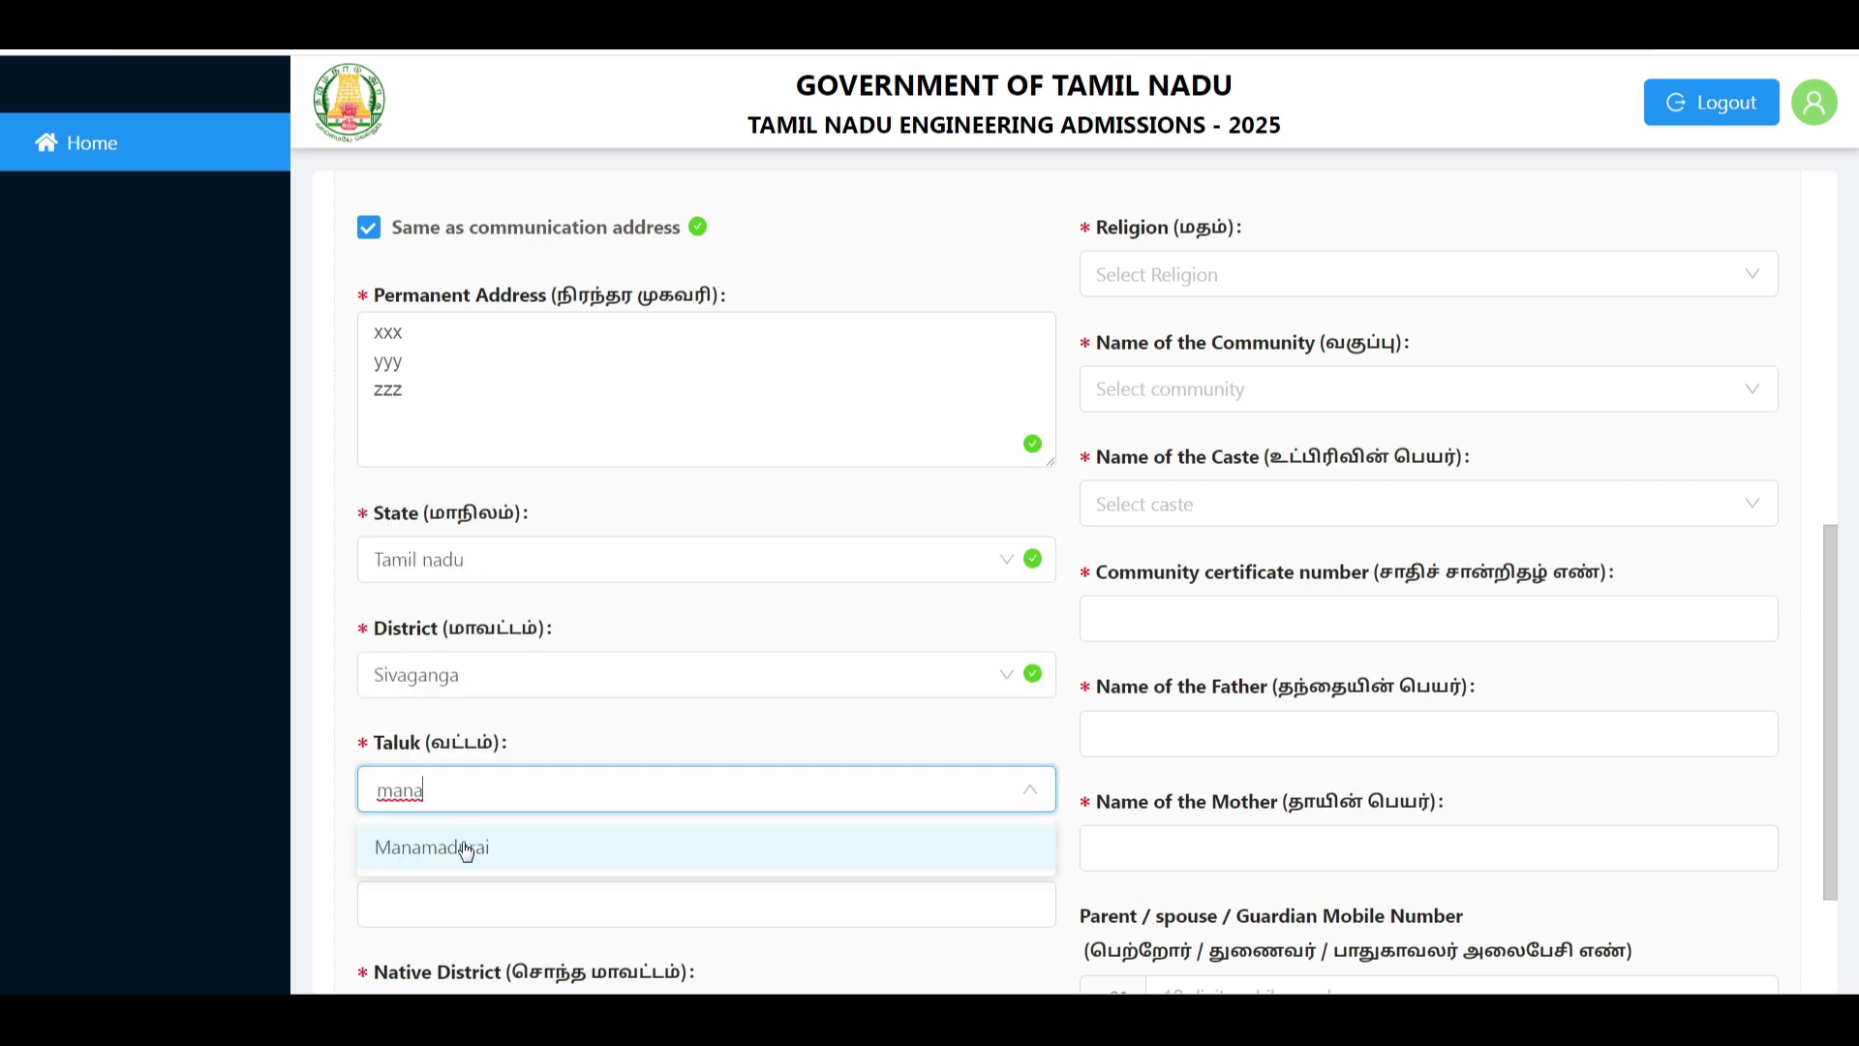
Enter the address pincode and choose Sivaganga as the native district.
{"action": "scroll", "coordinate": [467, 857], "scroll_direction": "down", "scroll_amount": 2}
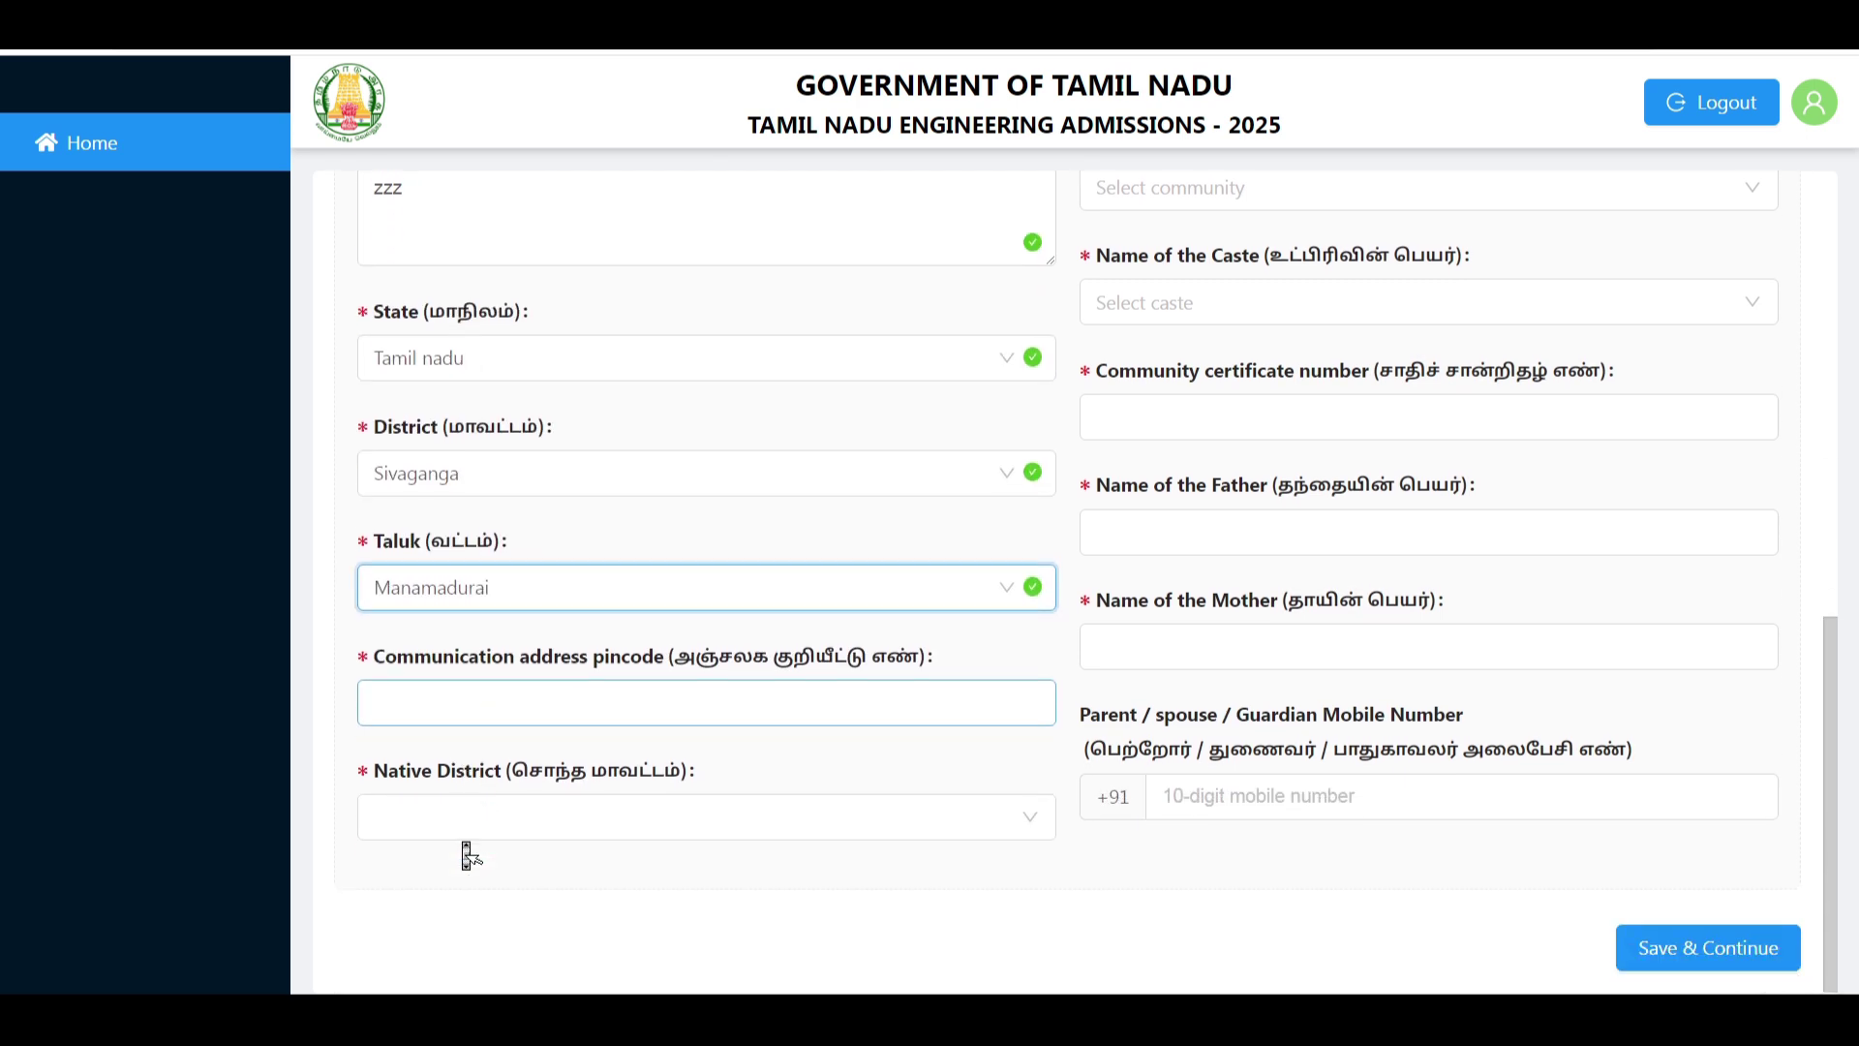
{"action": "left_click", "coordinate": [432, 704]}
{"action": "type", "text": "630606"}
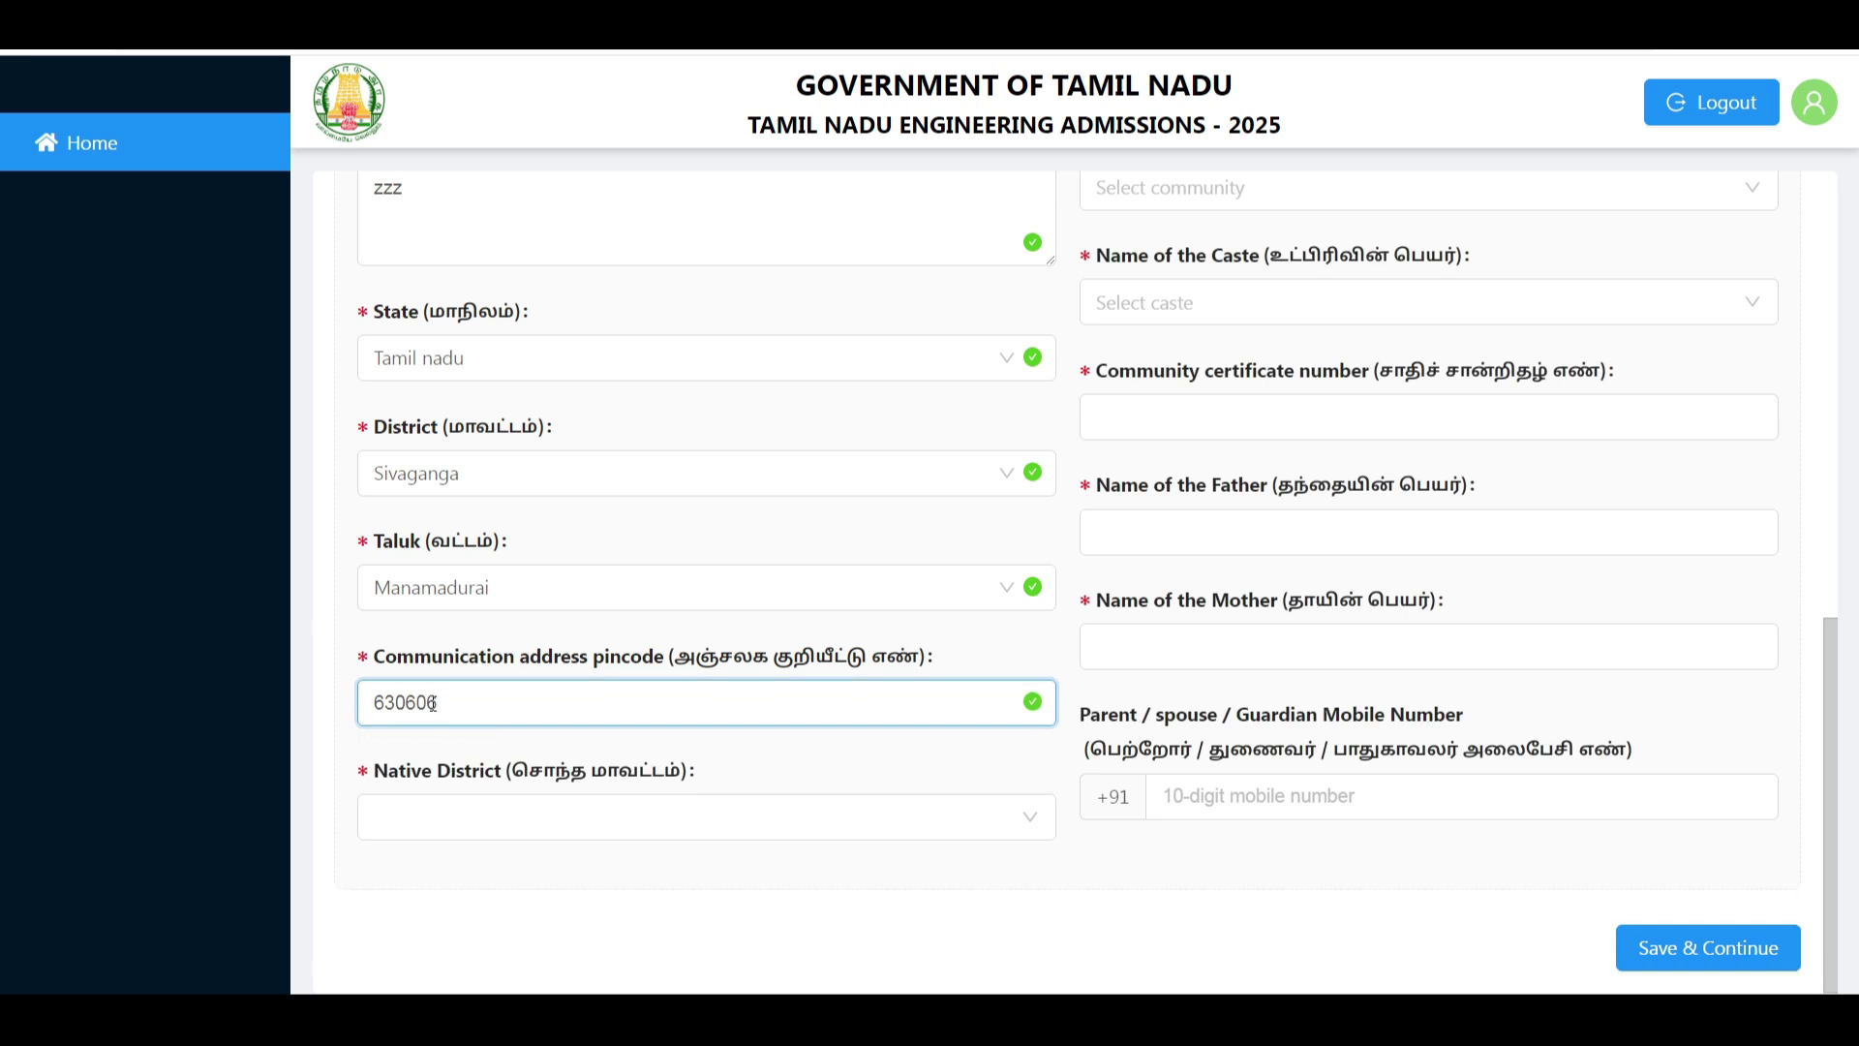
{"action": "key", "text": "Tab"}
{"action": "left_click", "coordinate": [387, 815]}
{"action": "type", "text": "siva"}
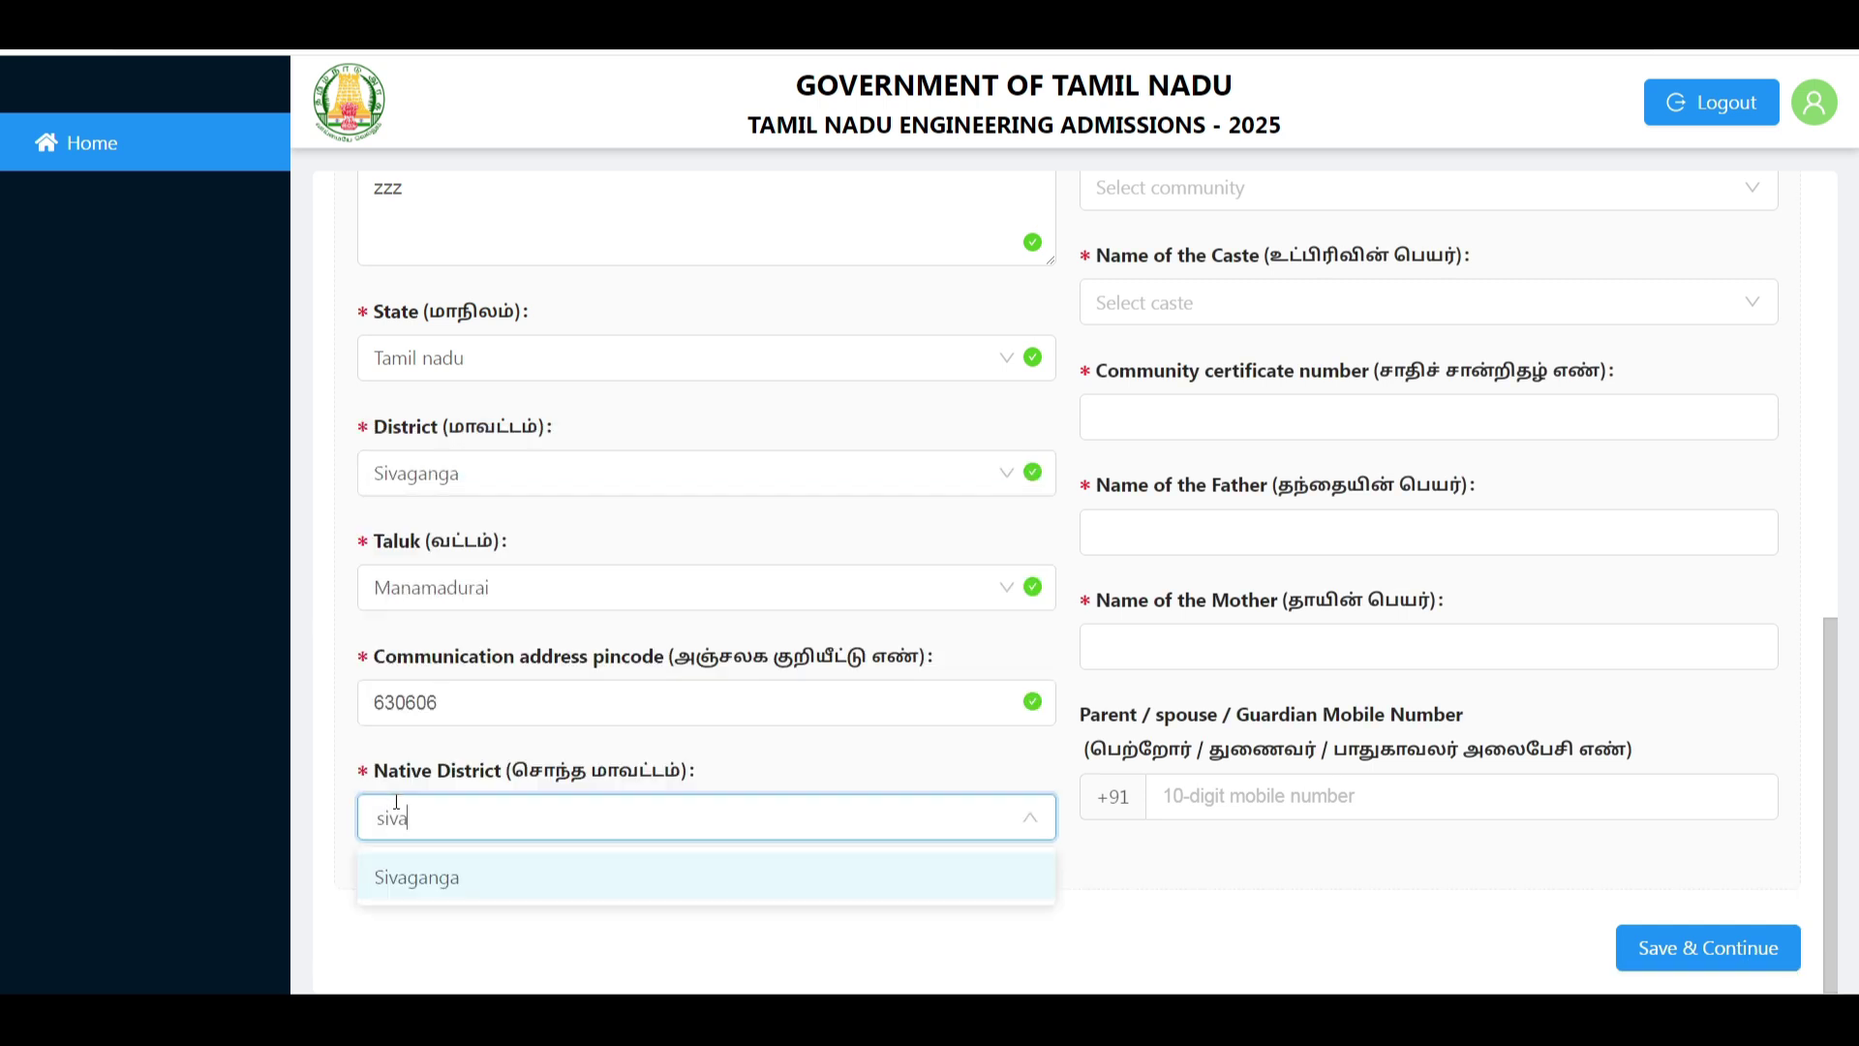
{"action": "left_click", "coordinate": [411, 877]}
{"action": "scroll", "coordinate": [1210, 726], "scroll_direction": "up", "scroll_amount": 10}
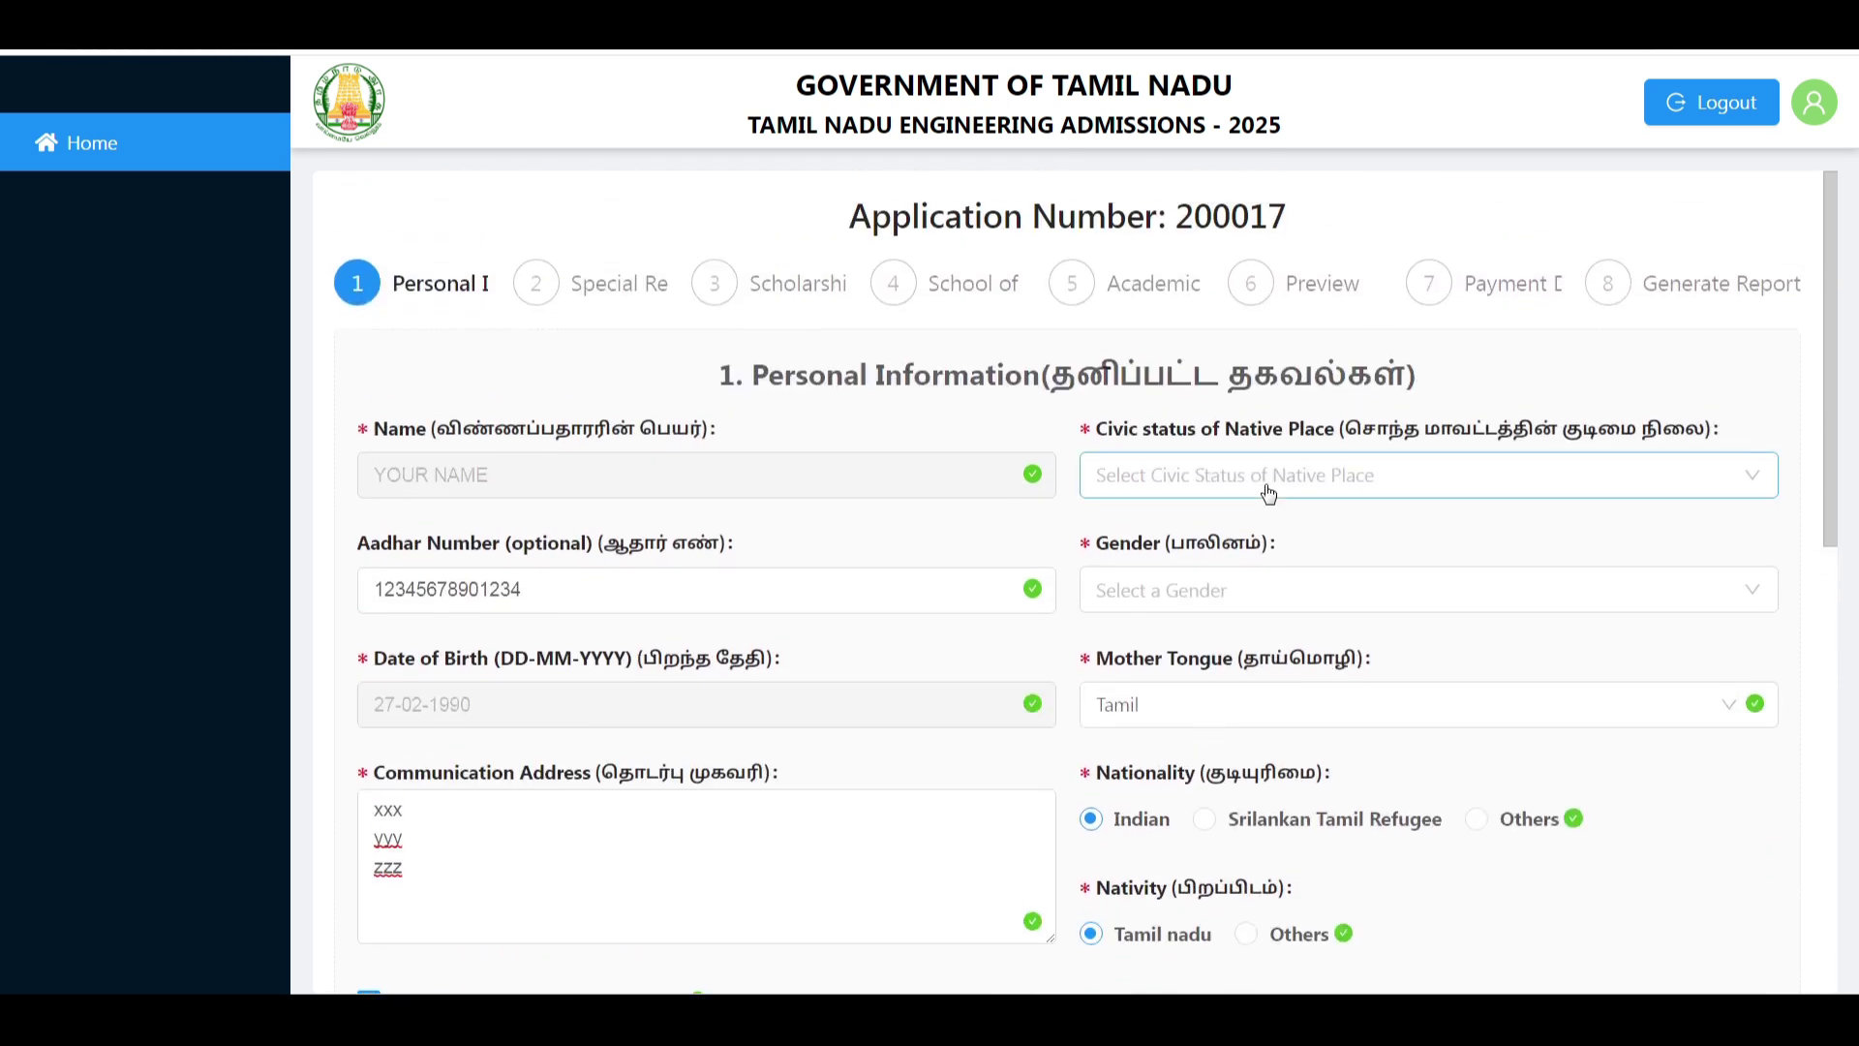
Set native civic status to Town Panchayat, gender Male, and keep Tamil as mother tongue.
{"action": "left_click", "coordinate": [1268, 493]}
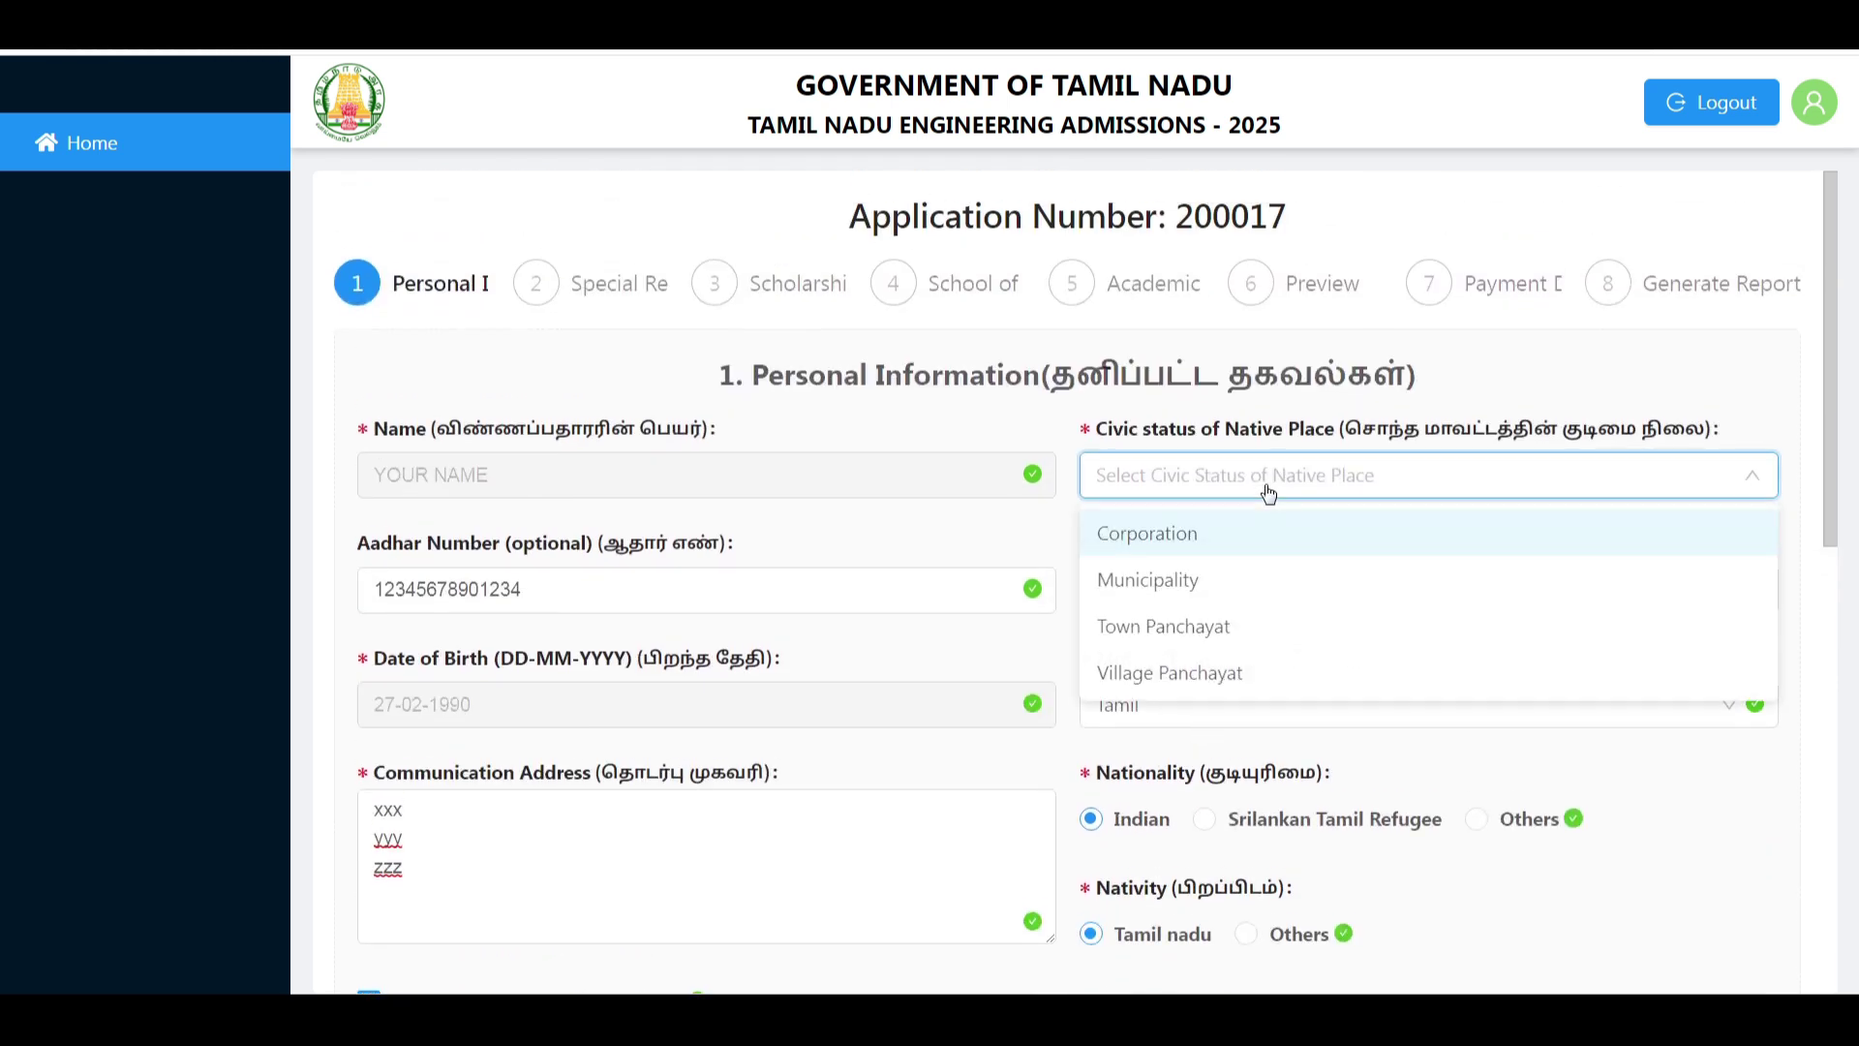
{"action": "left_click", "coordinate": [1210, 637]}
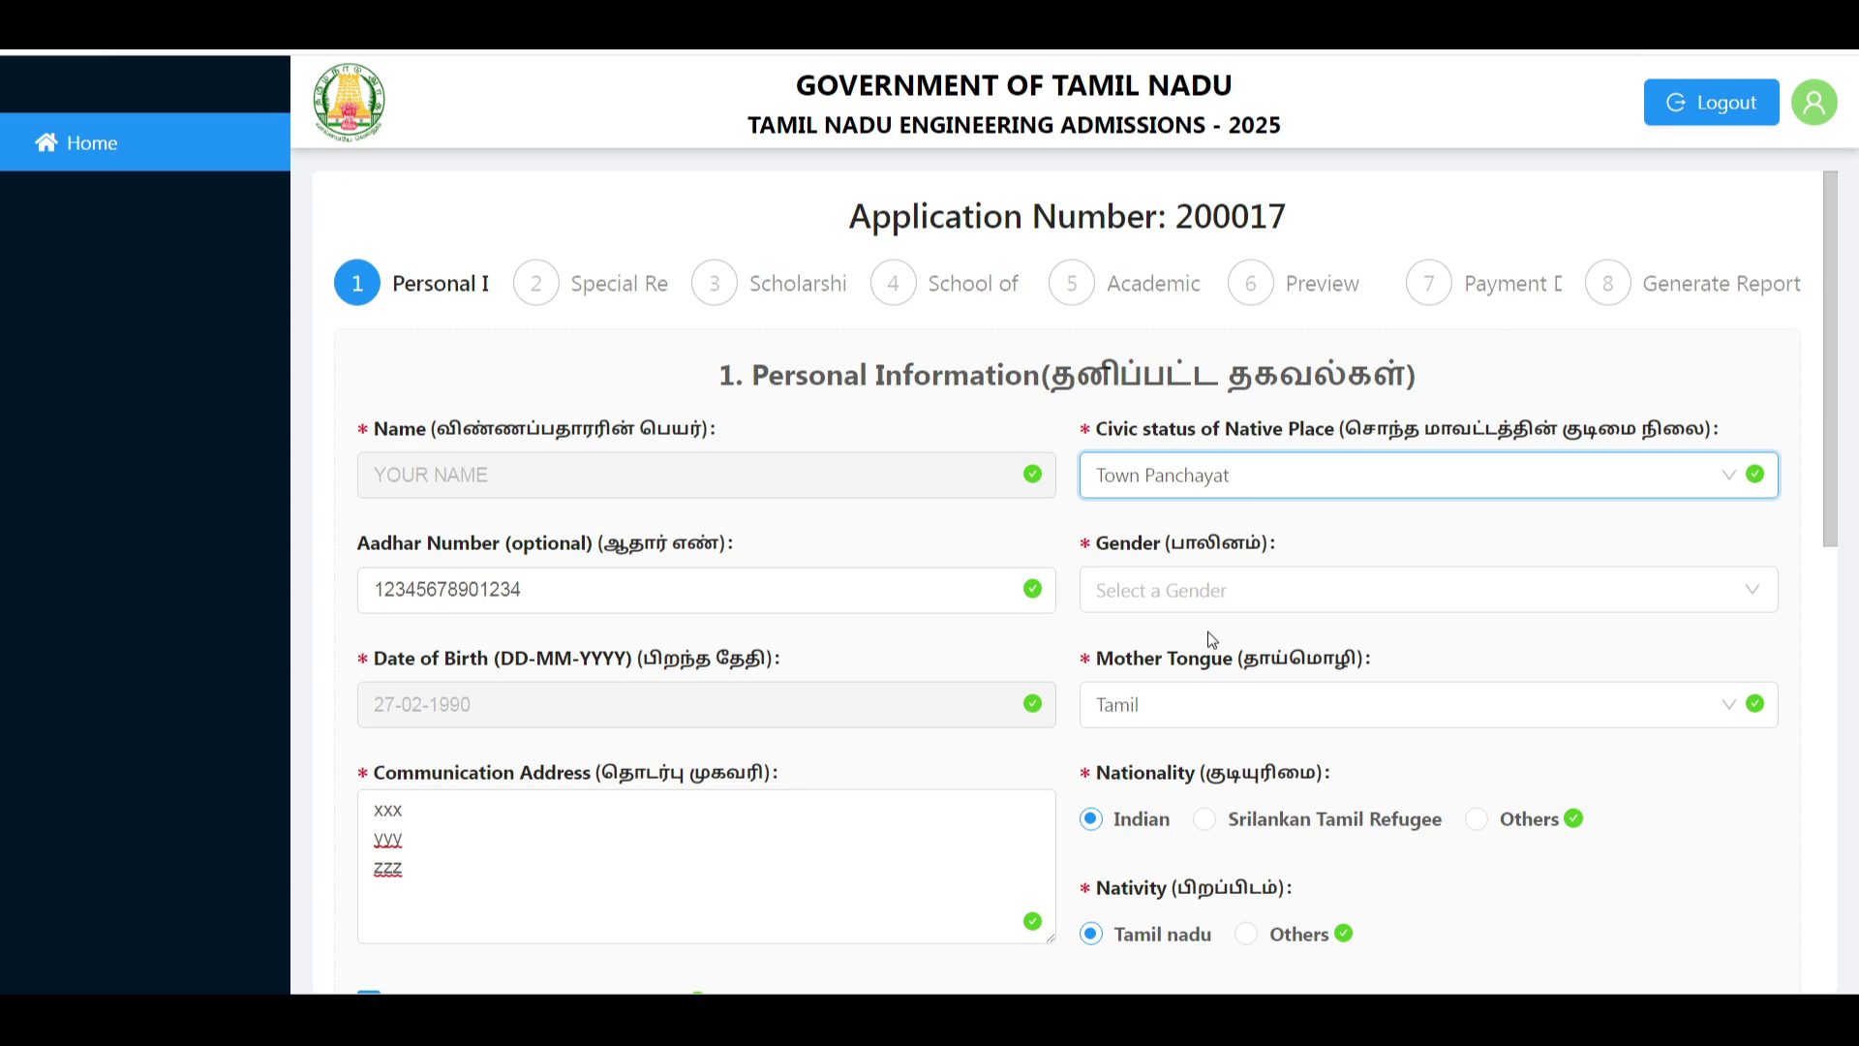
{"action": "left_click", "coordinate": [1264, 609]}
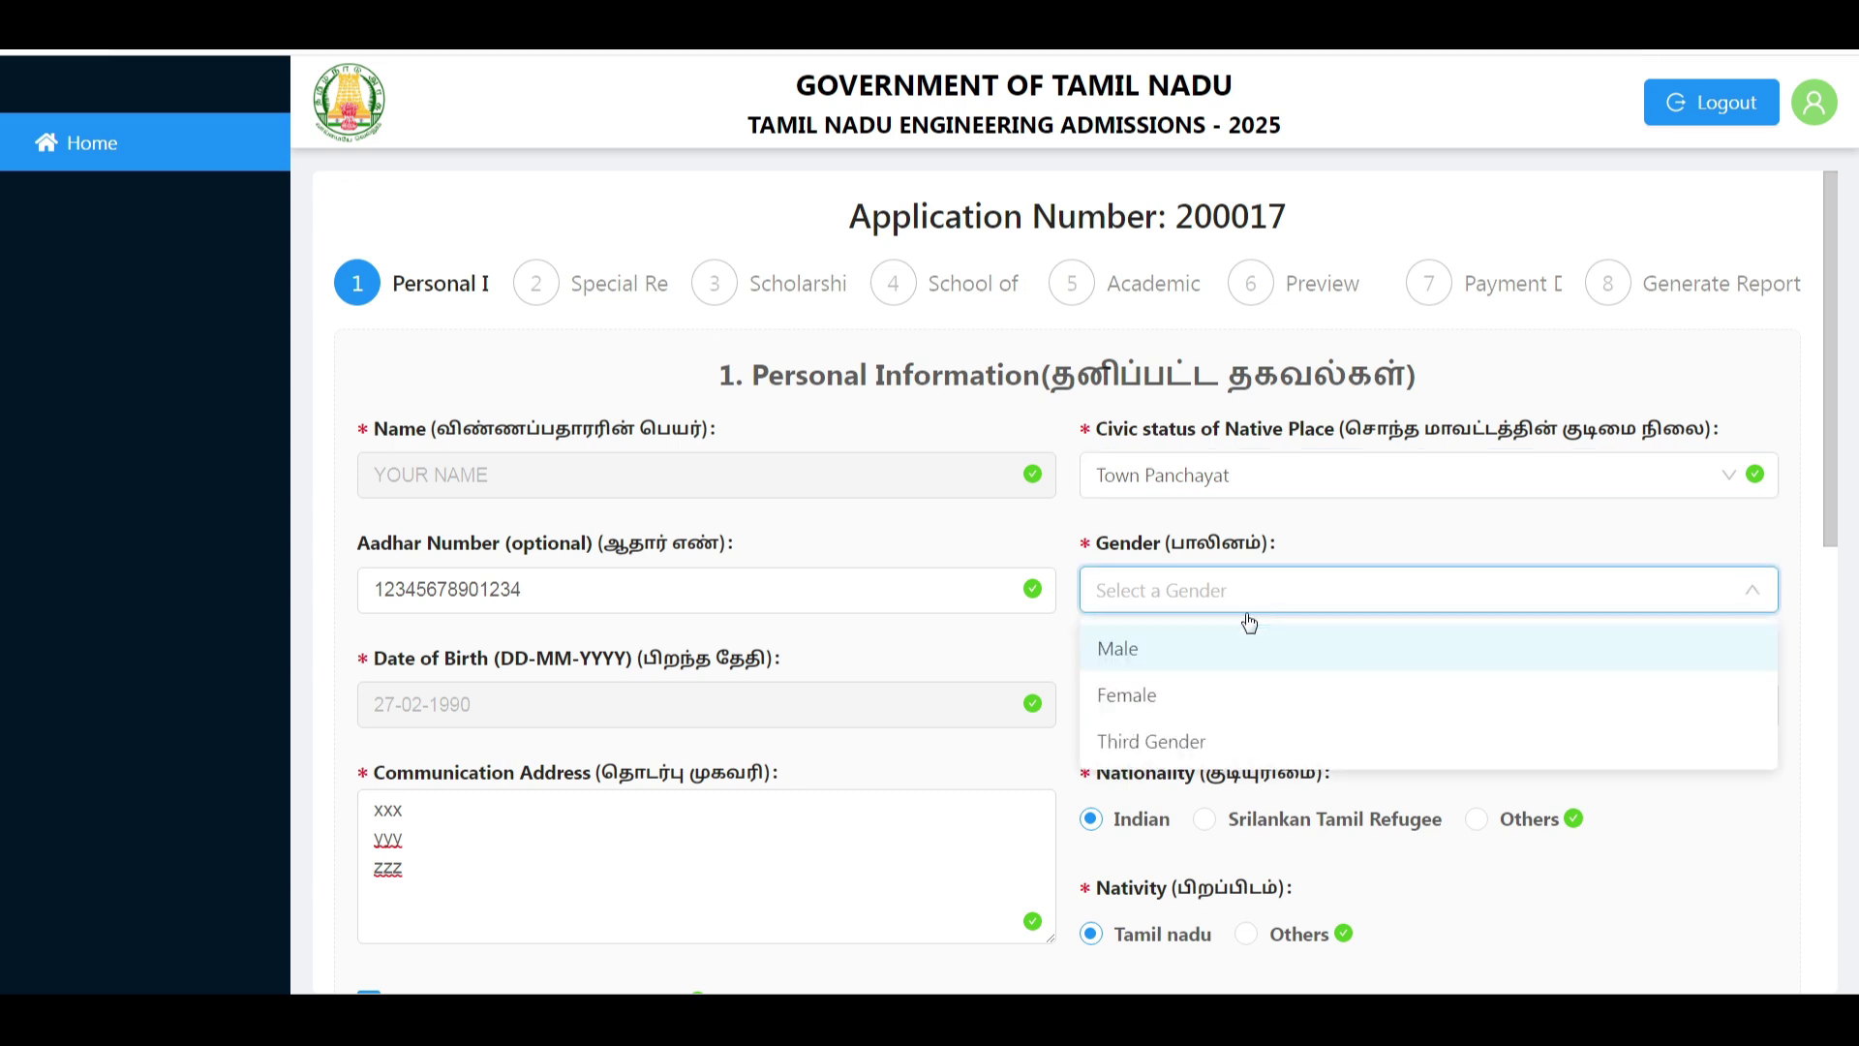
{"action": "left_click", "coordinate": [1170, 651]}
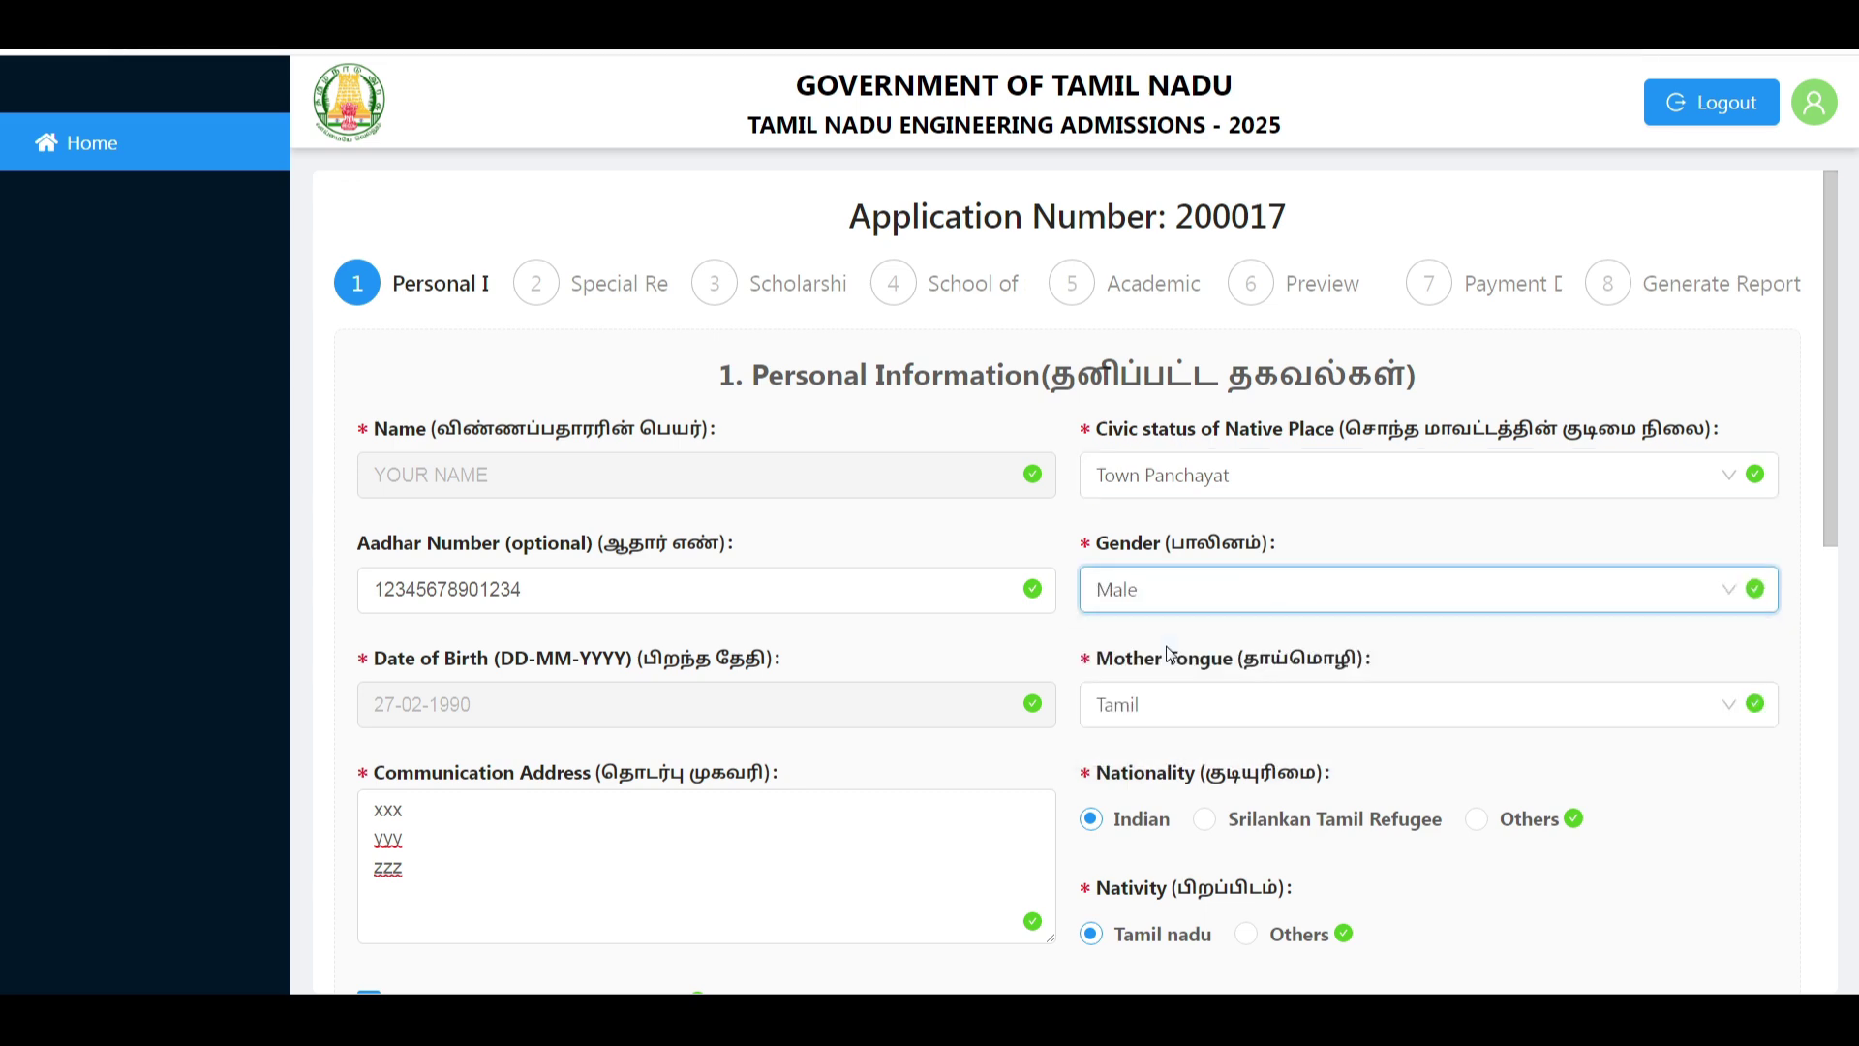
{"action": "left_click", "coordinate": [1186, 721]}
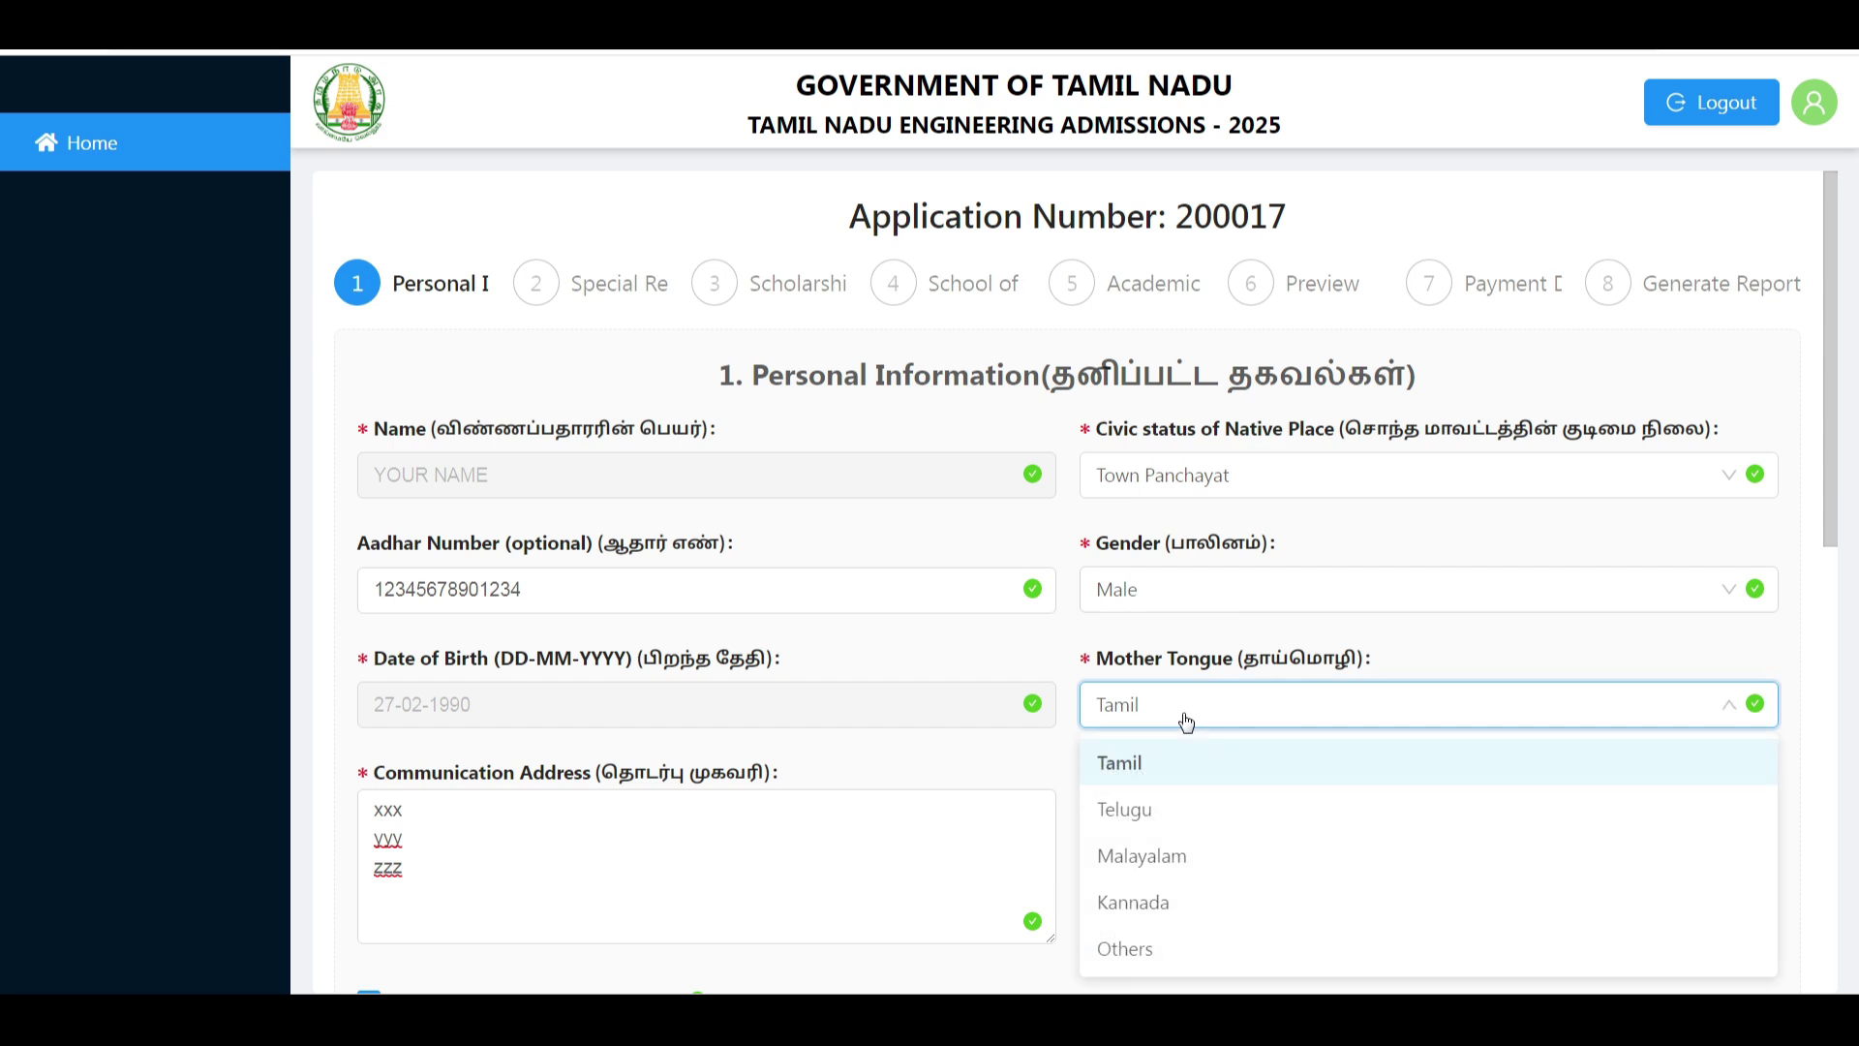
{"action": "left_click", "coordinate": [1187, 722]}
{"action": "scroll", "coordinate": [1187, 722], "scroll_direction": "down", "scroll_amount": 5}
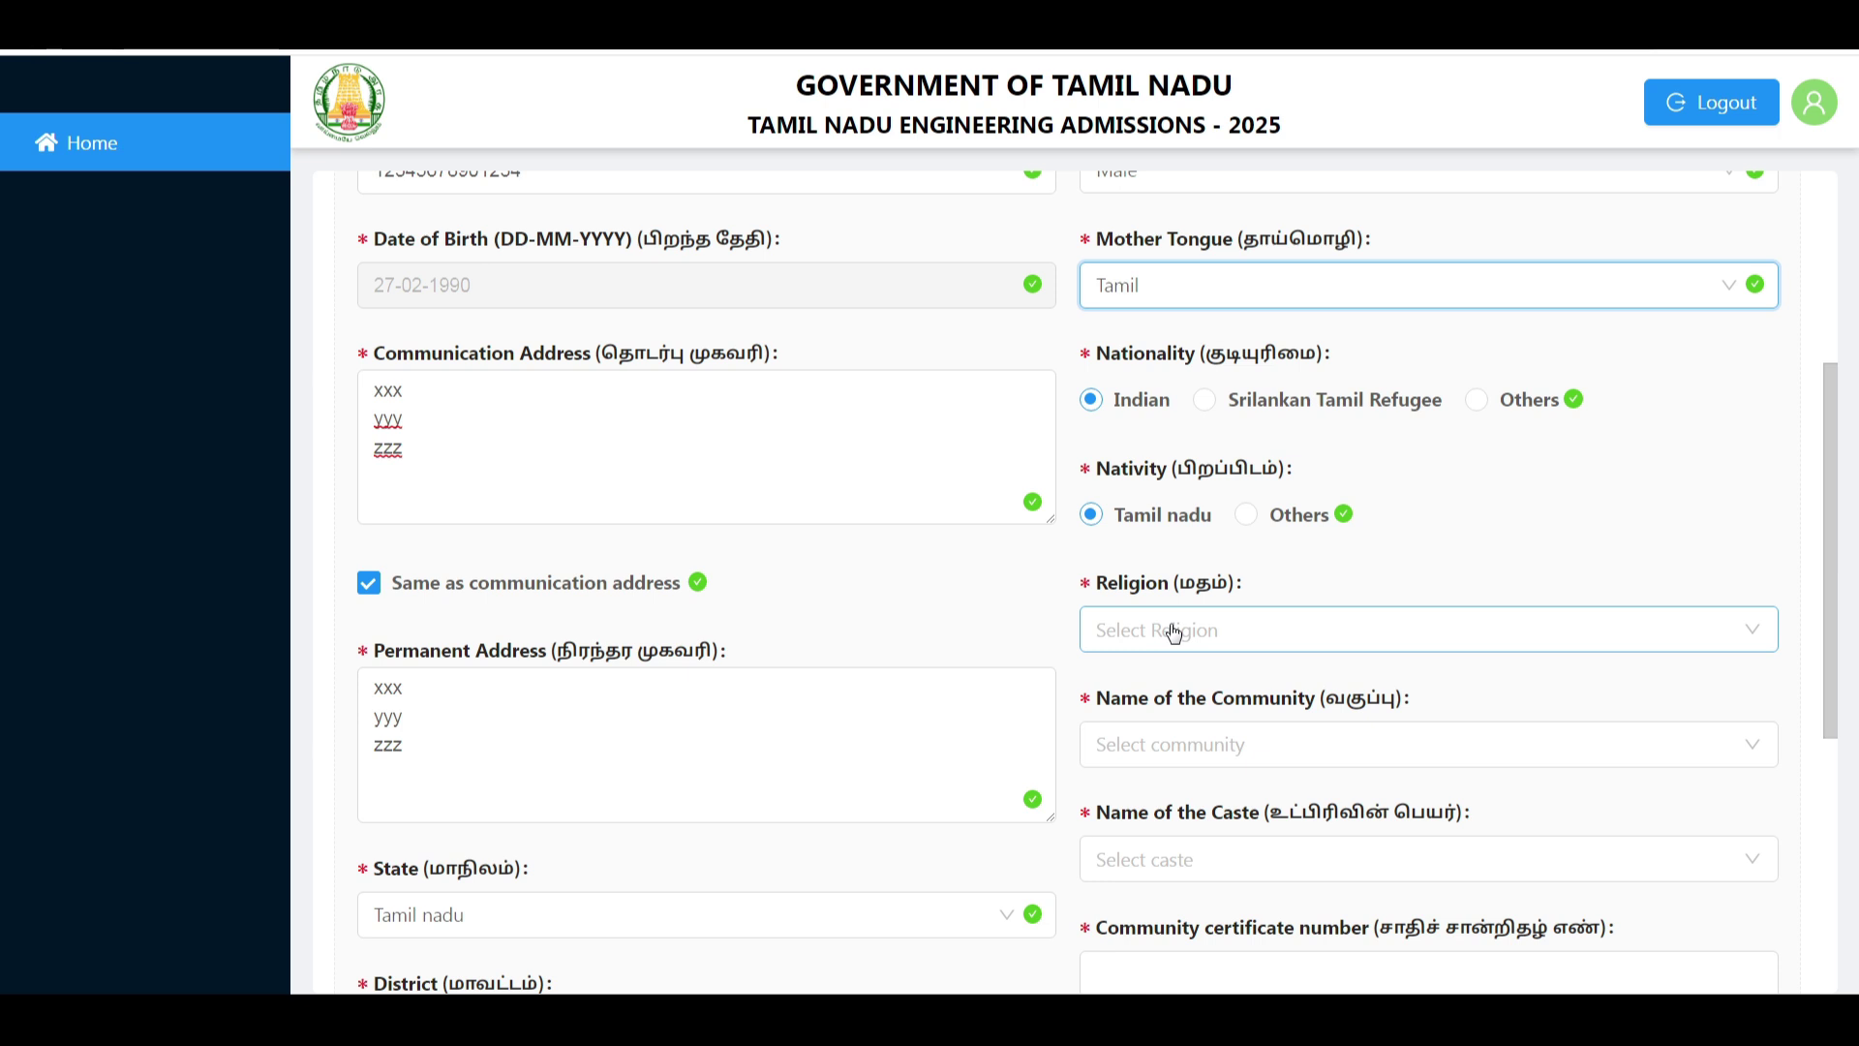
Set religion Christian, community BC, and caste Nadar, Shanar and Gramani.
{"action": "left_click", "coordinate": [1174, 630]}
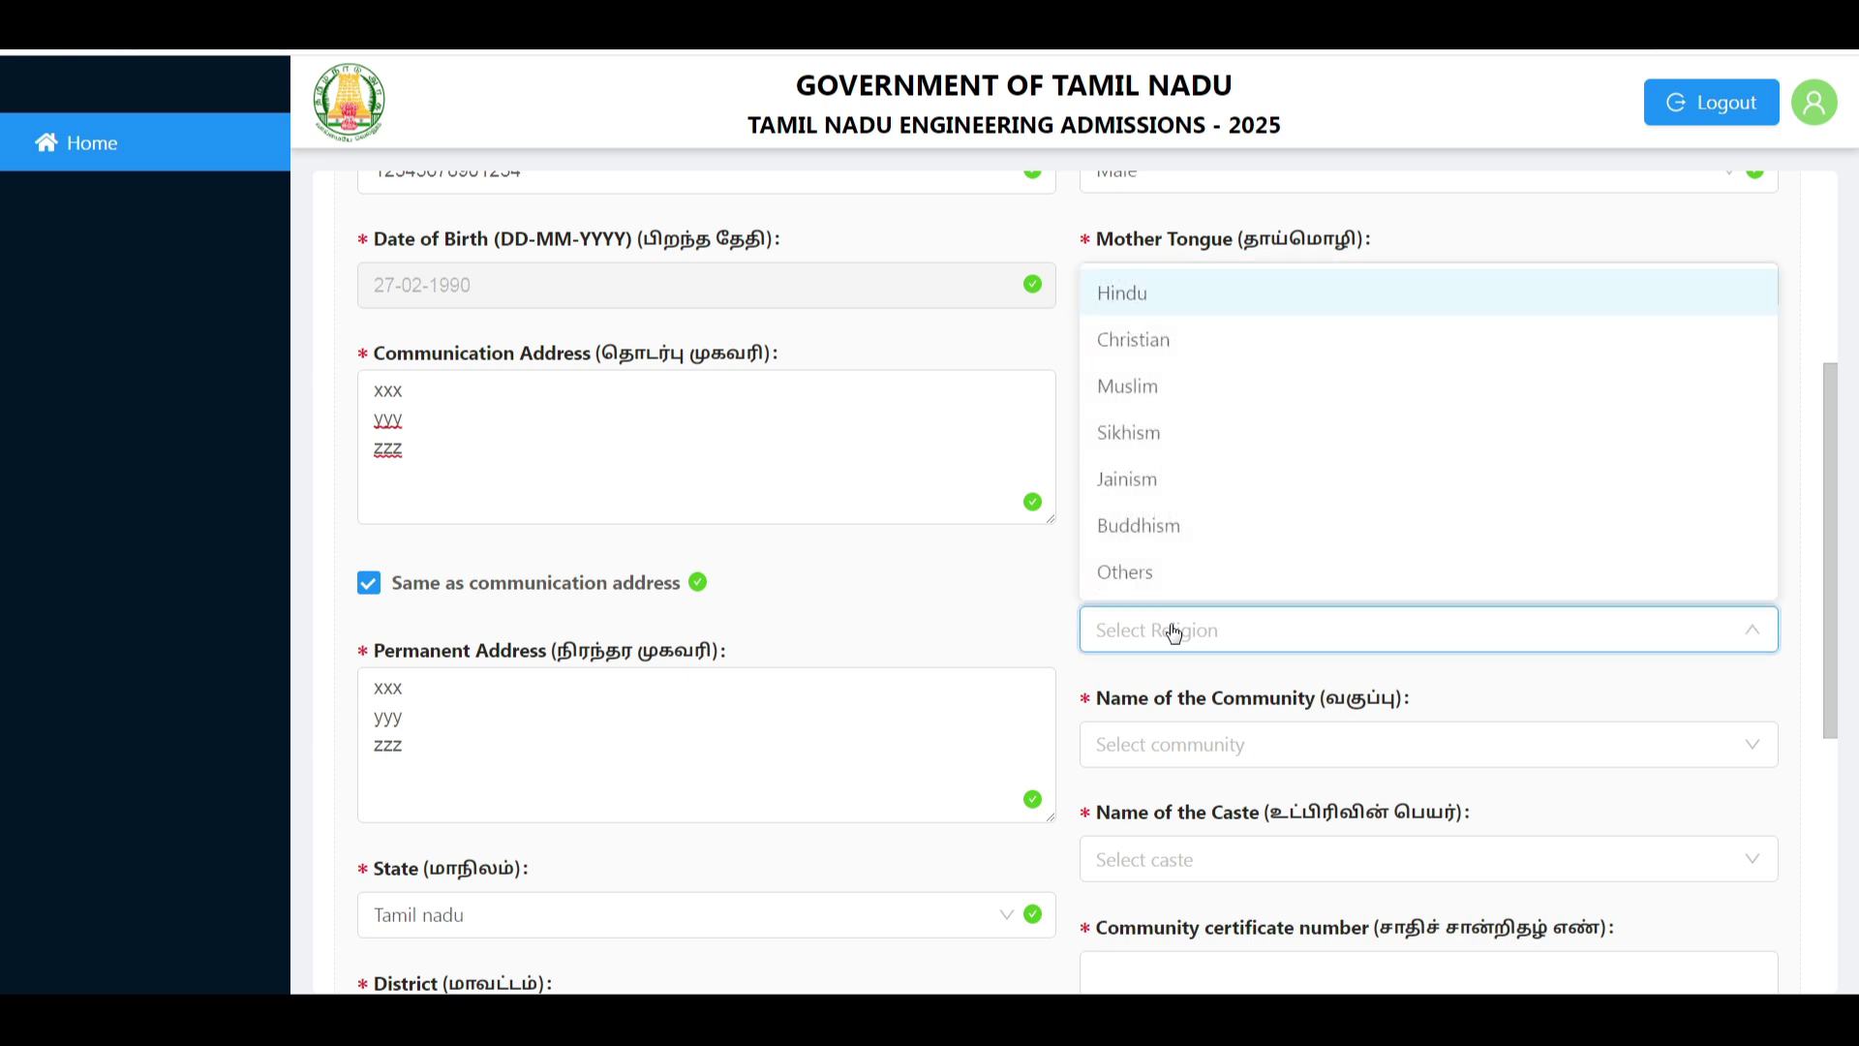
{"action": "left_click", "coordinate": [1136, 341]}
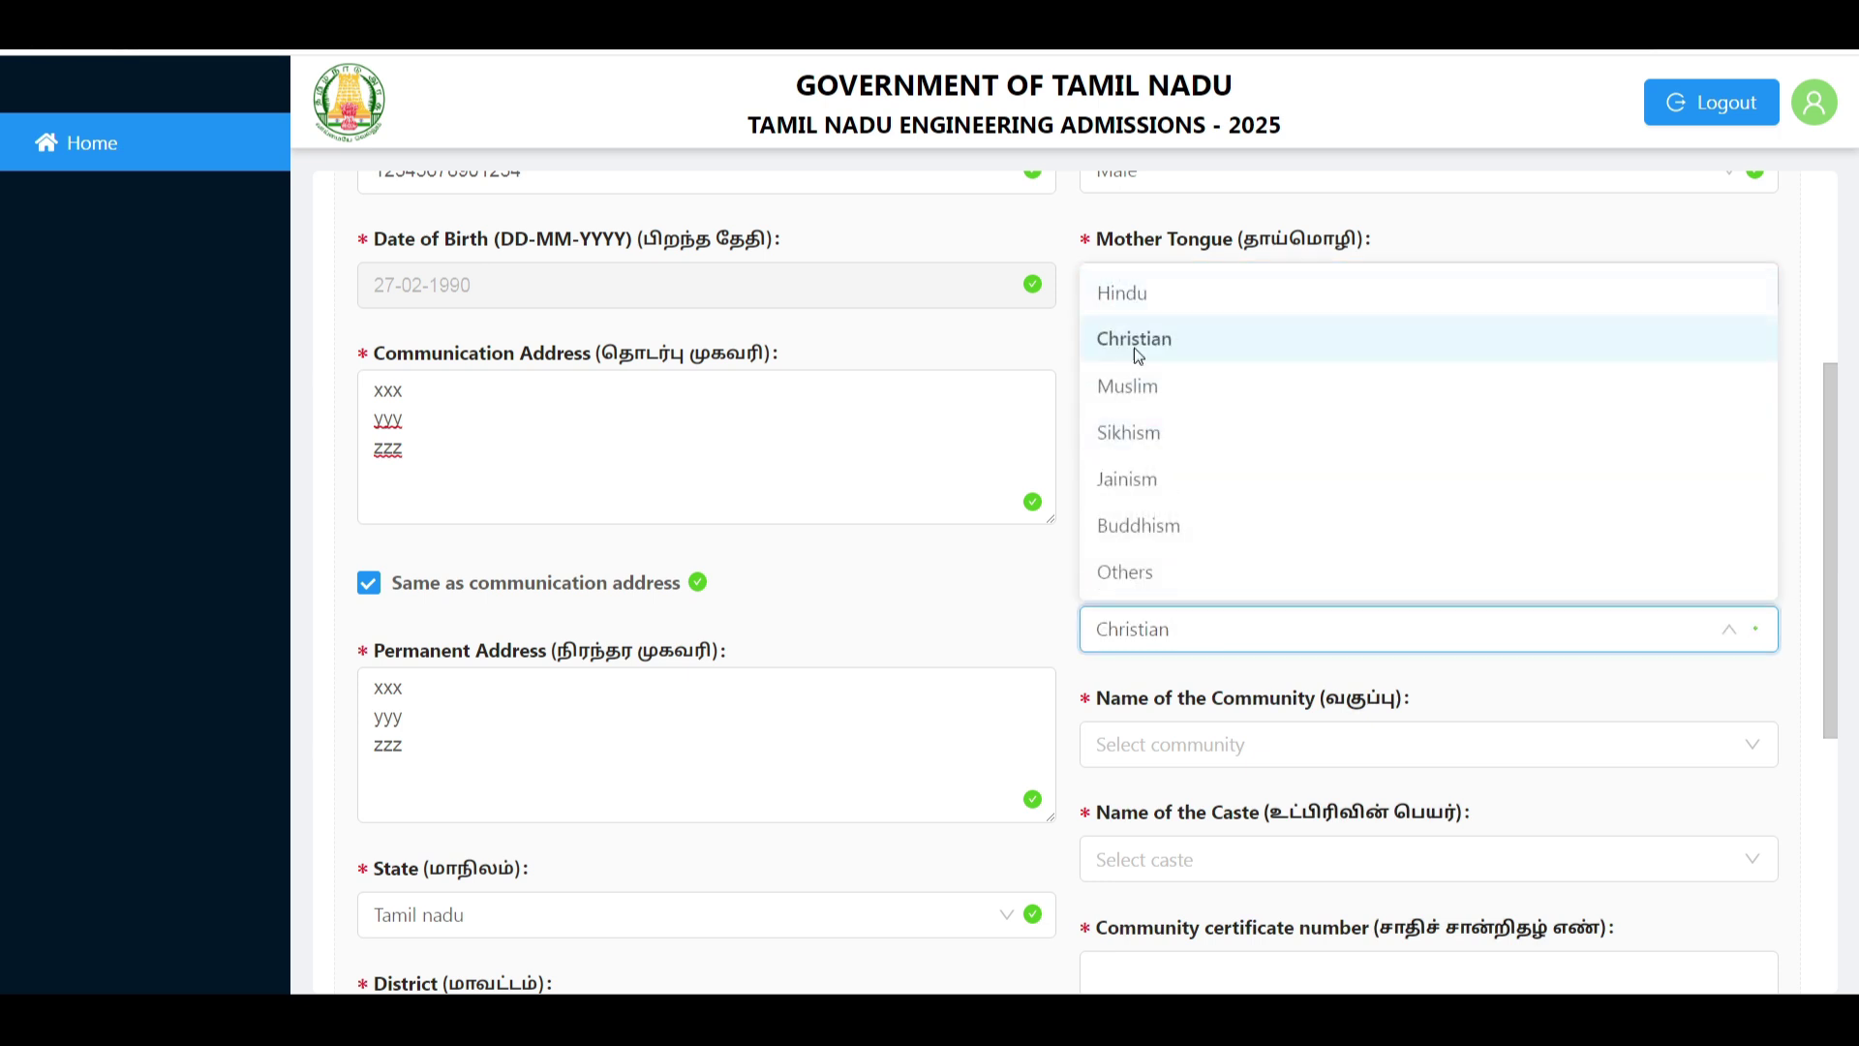
{"action": "left_click", "coordinate": [1208, 746]}
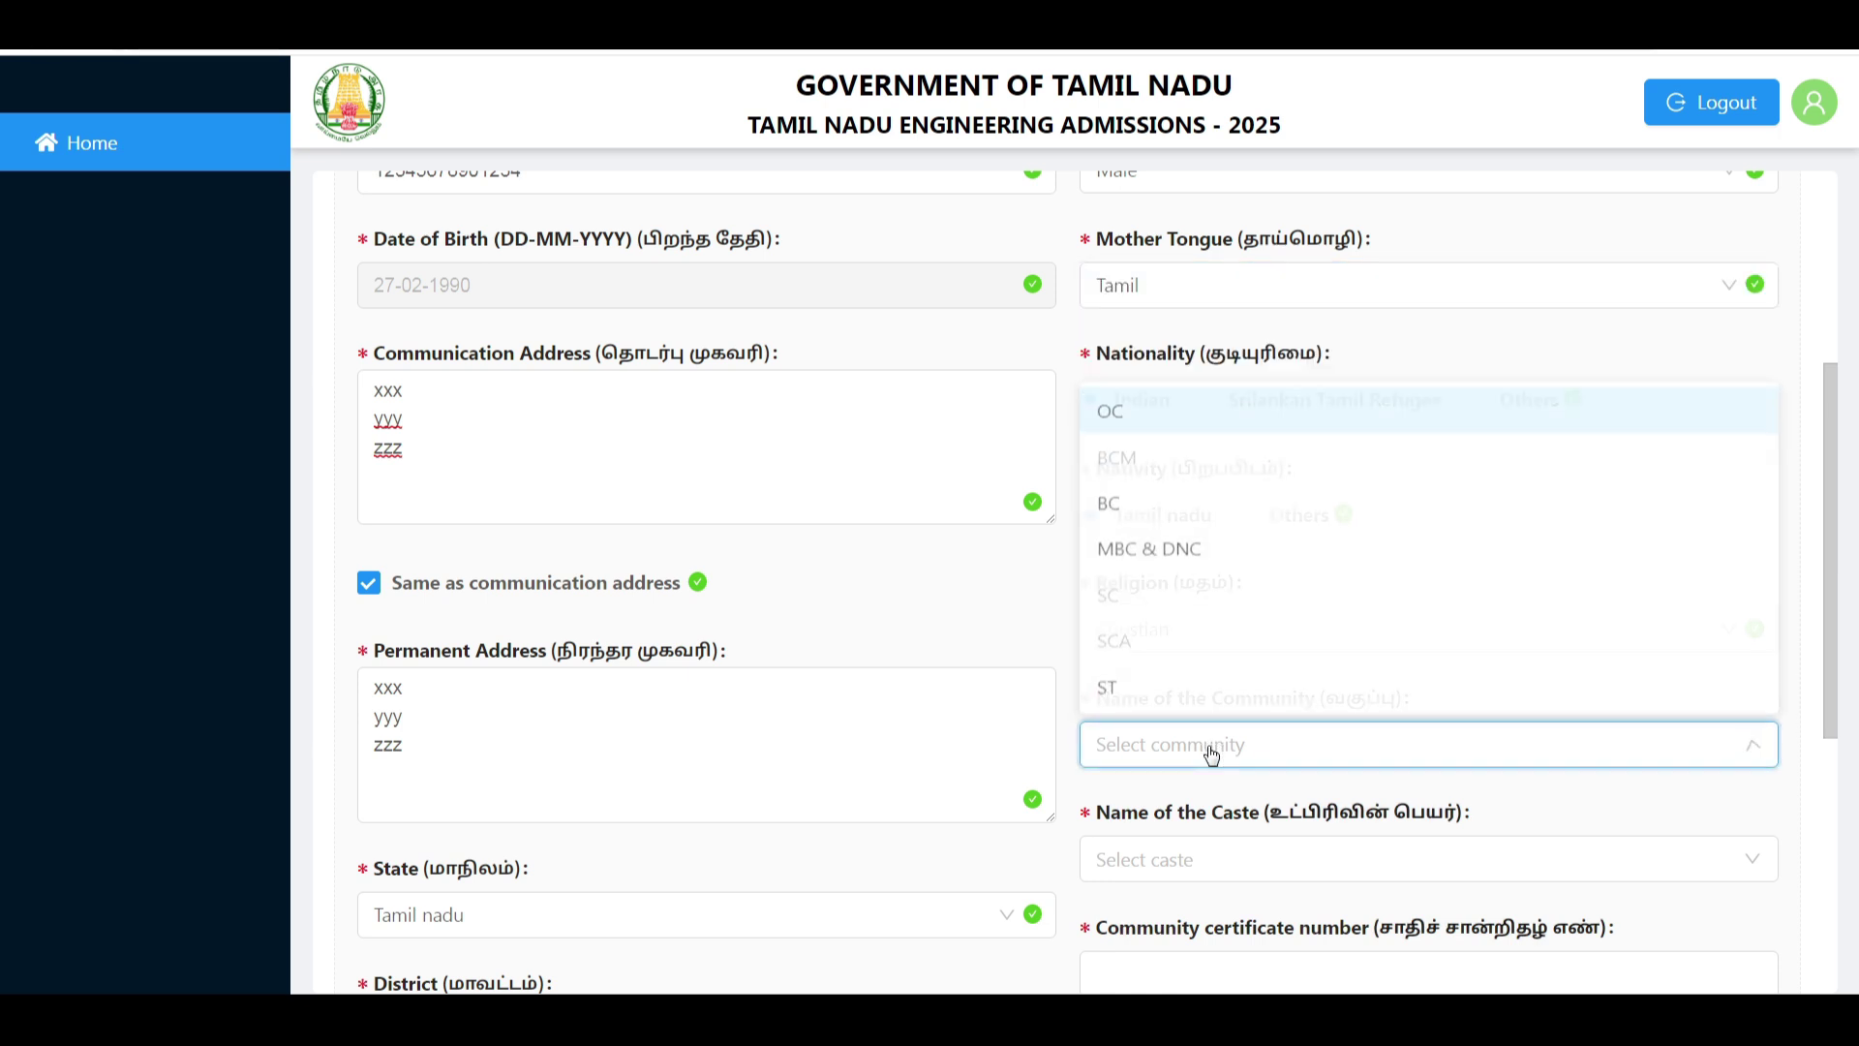
{"action": "left_click", "coordinate": [1115, 498]}
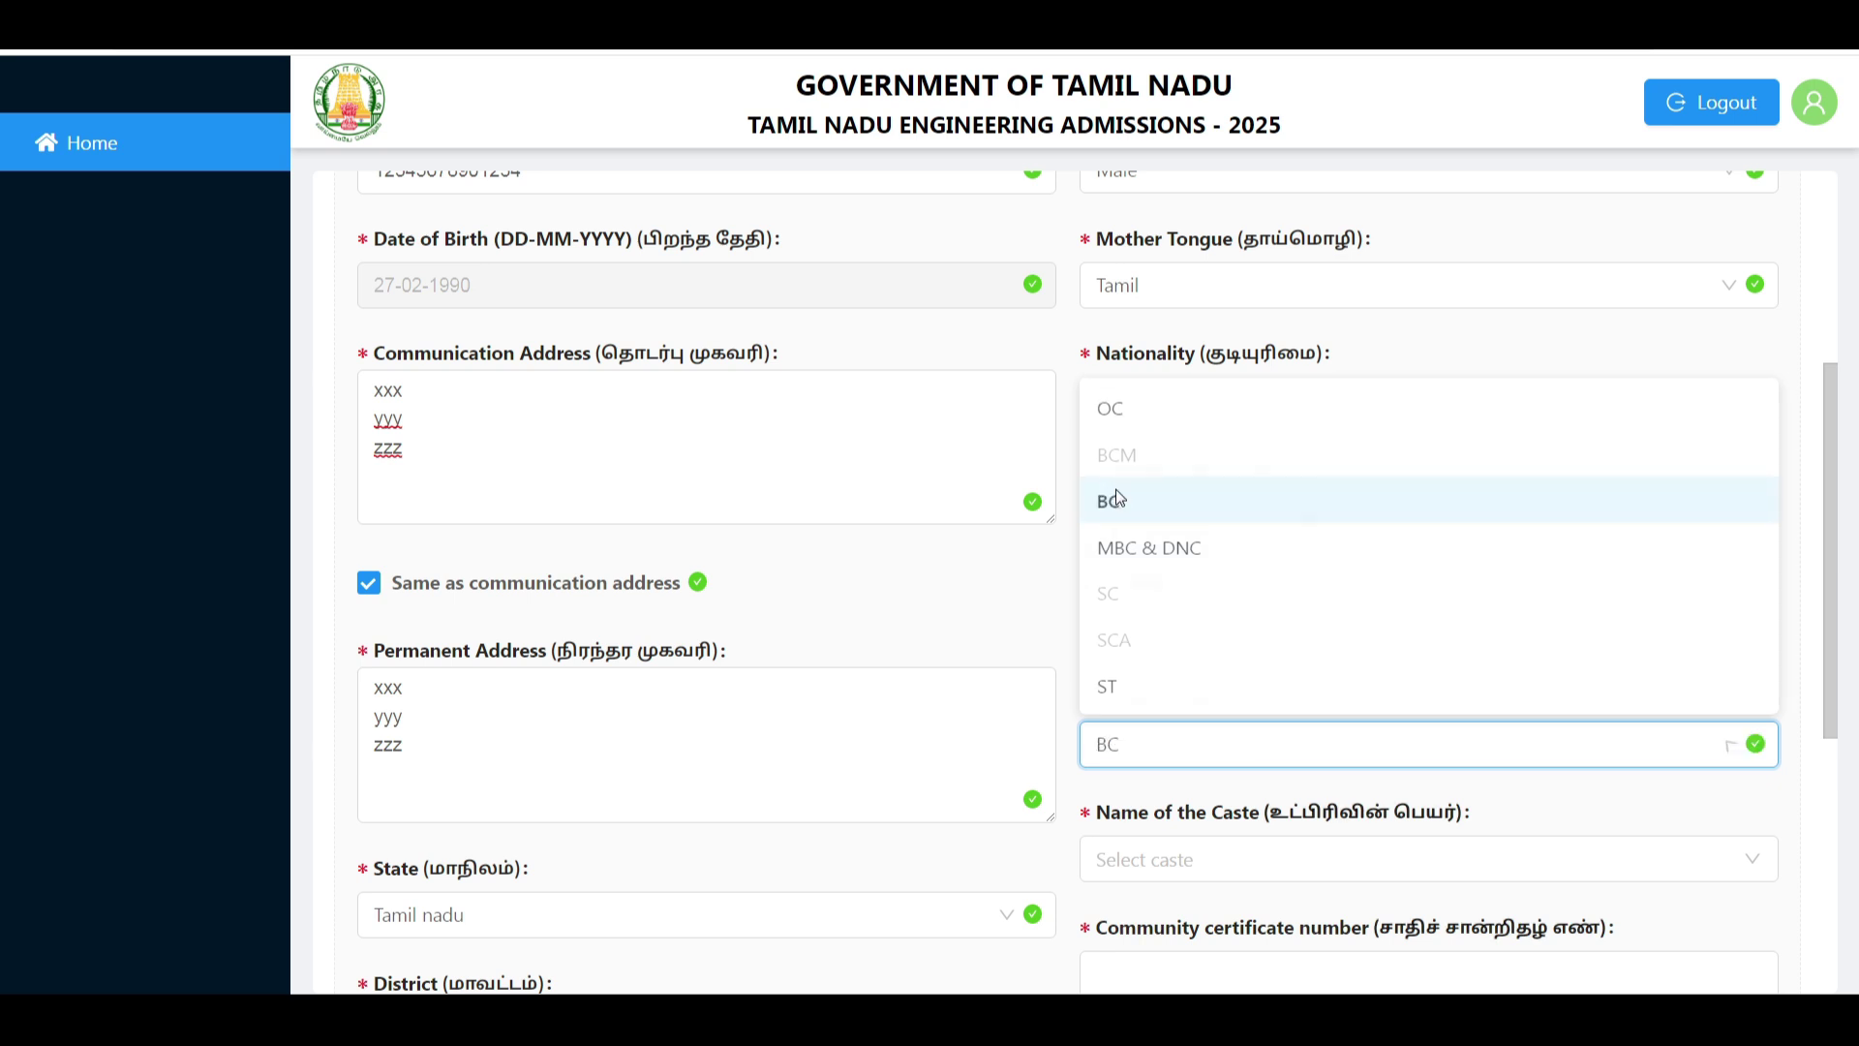
{"action": "left_click", "coordinate": [1201, 861]}
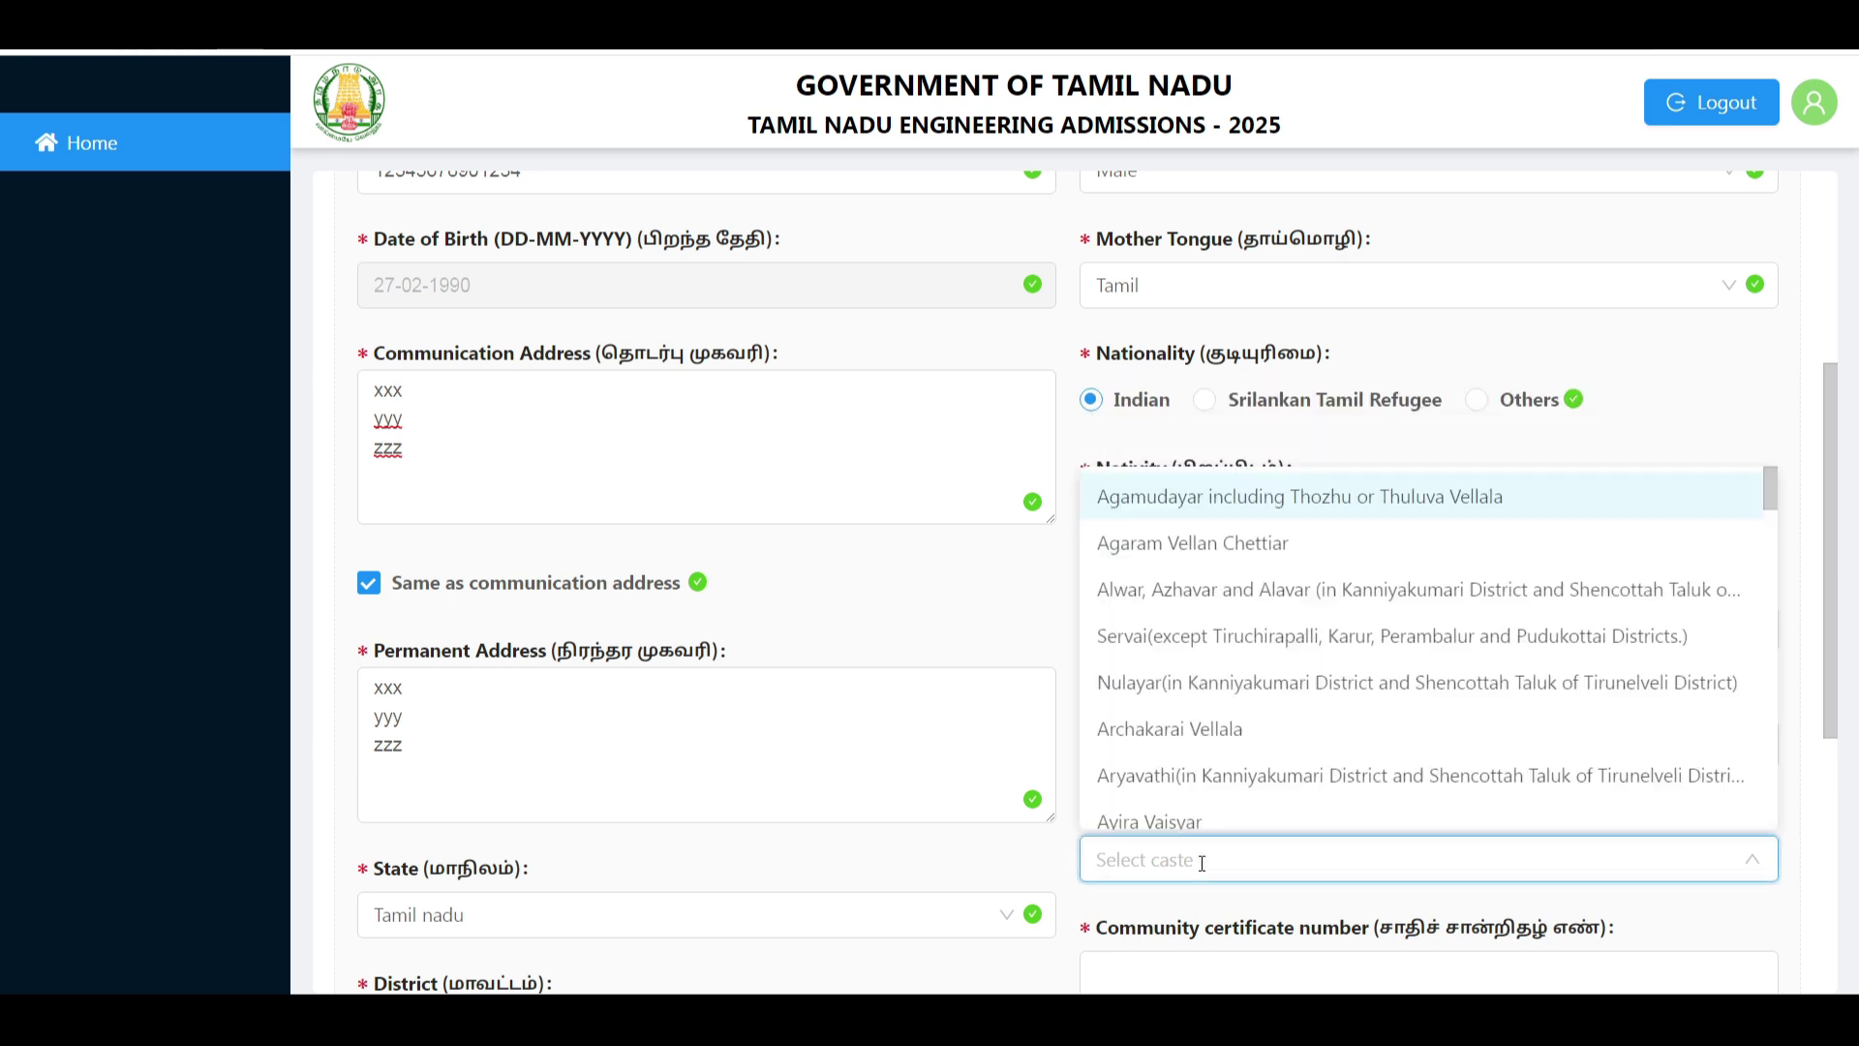
{"action": "type", "text": "nada"}
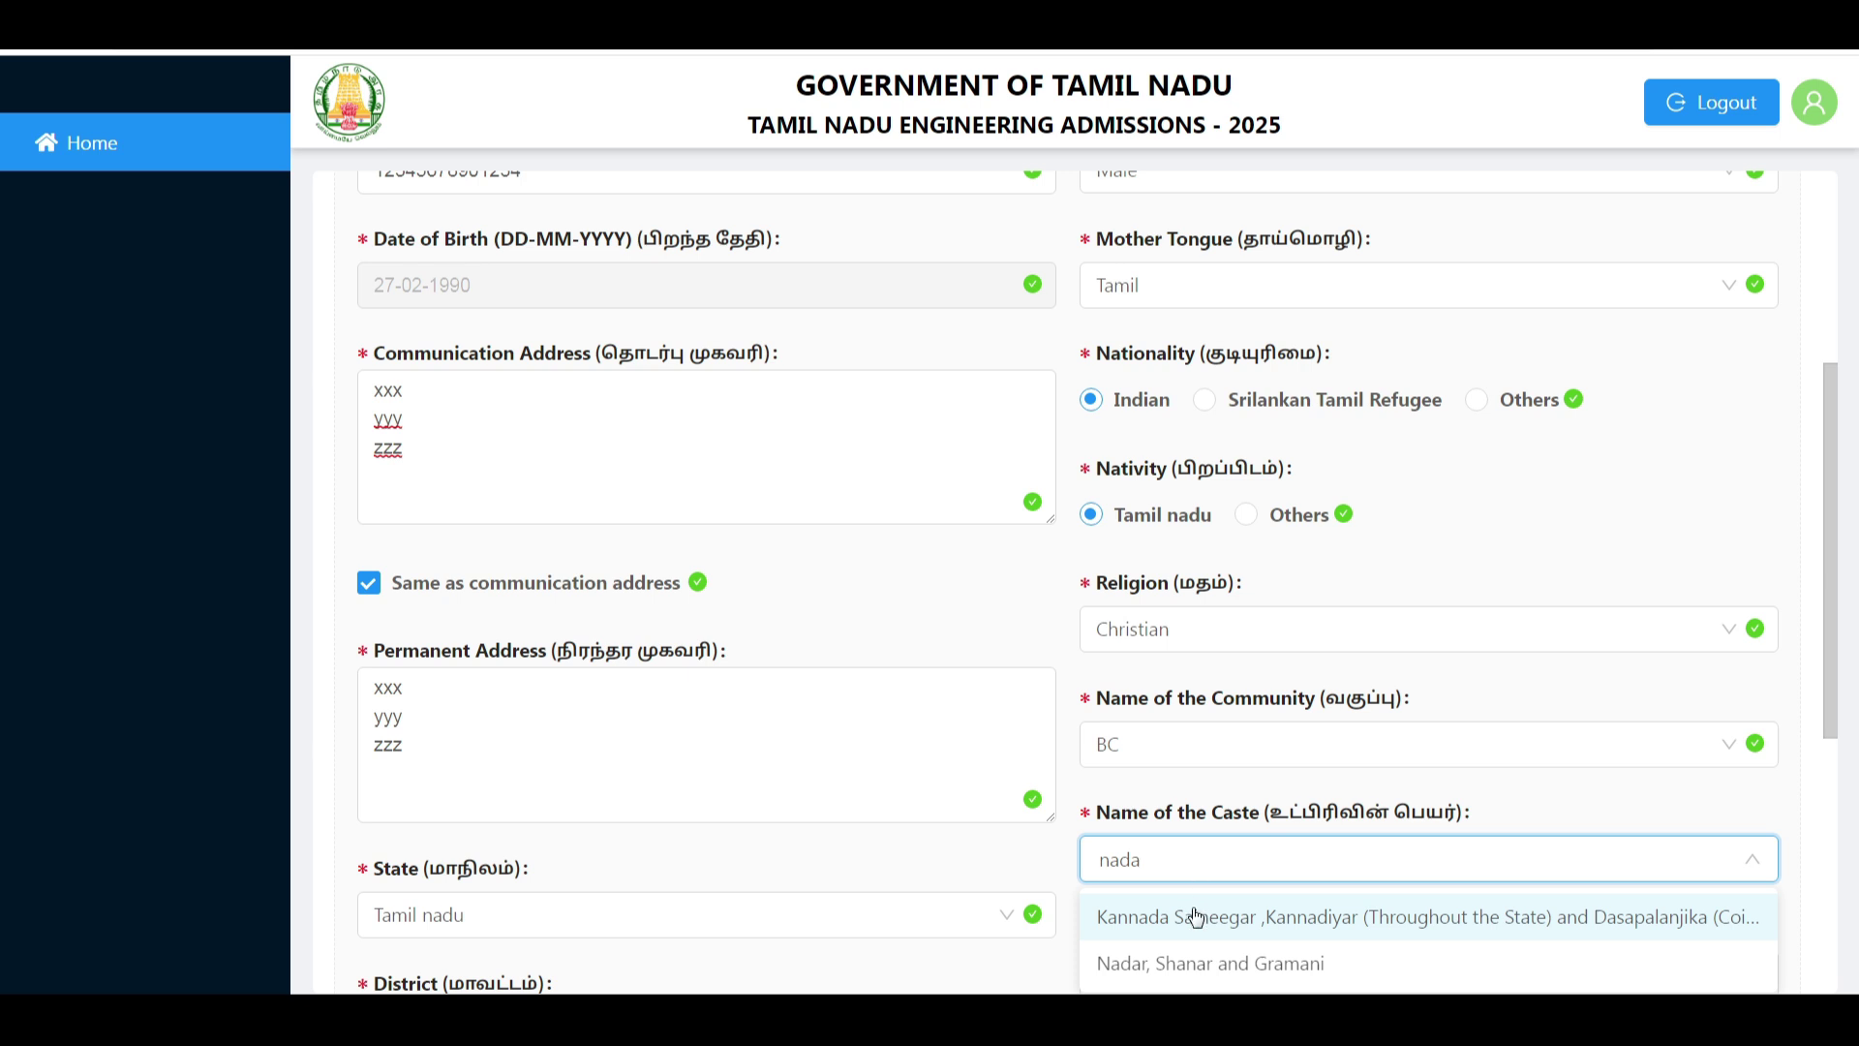
{"action": "left_click", "coordinate": [1196, 964]}
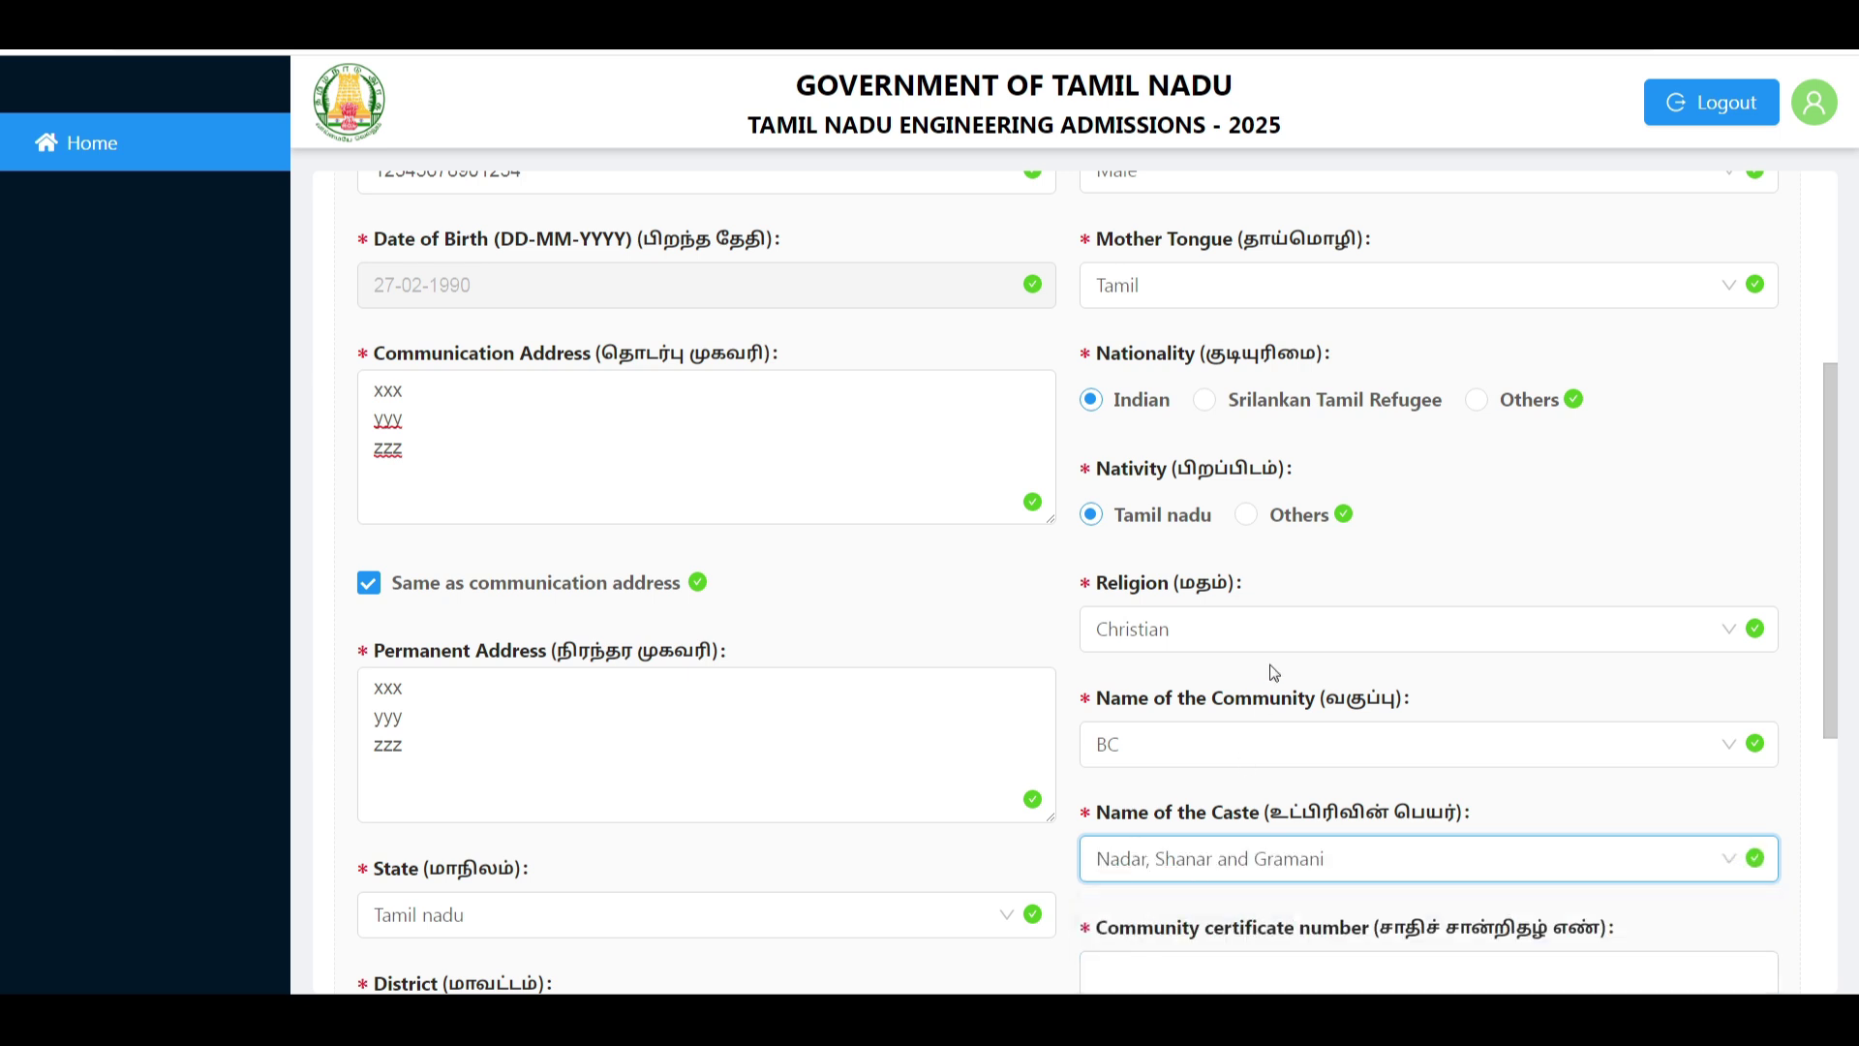
{"action": "scroll", "coordinate": [1274, 677], "scroll_direction": "down", "scroll_amount": 2}
{"action": "scroll", "coordinate": [1274, 700], "scroll_direction": "down", "scroll_amount": 1}
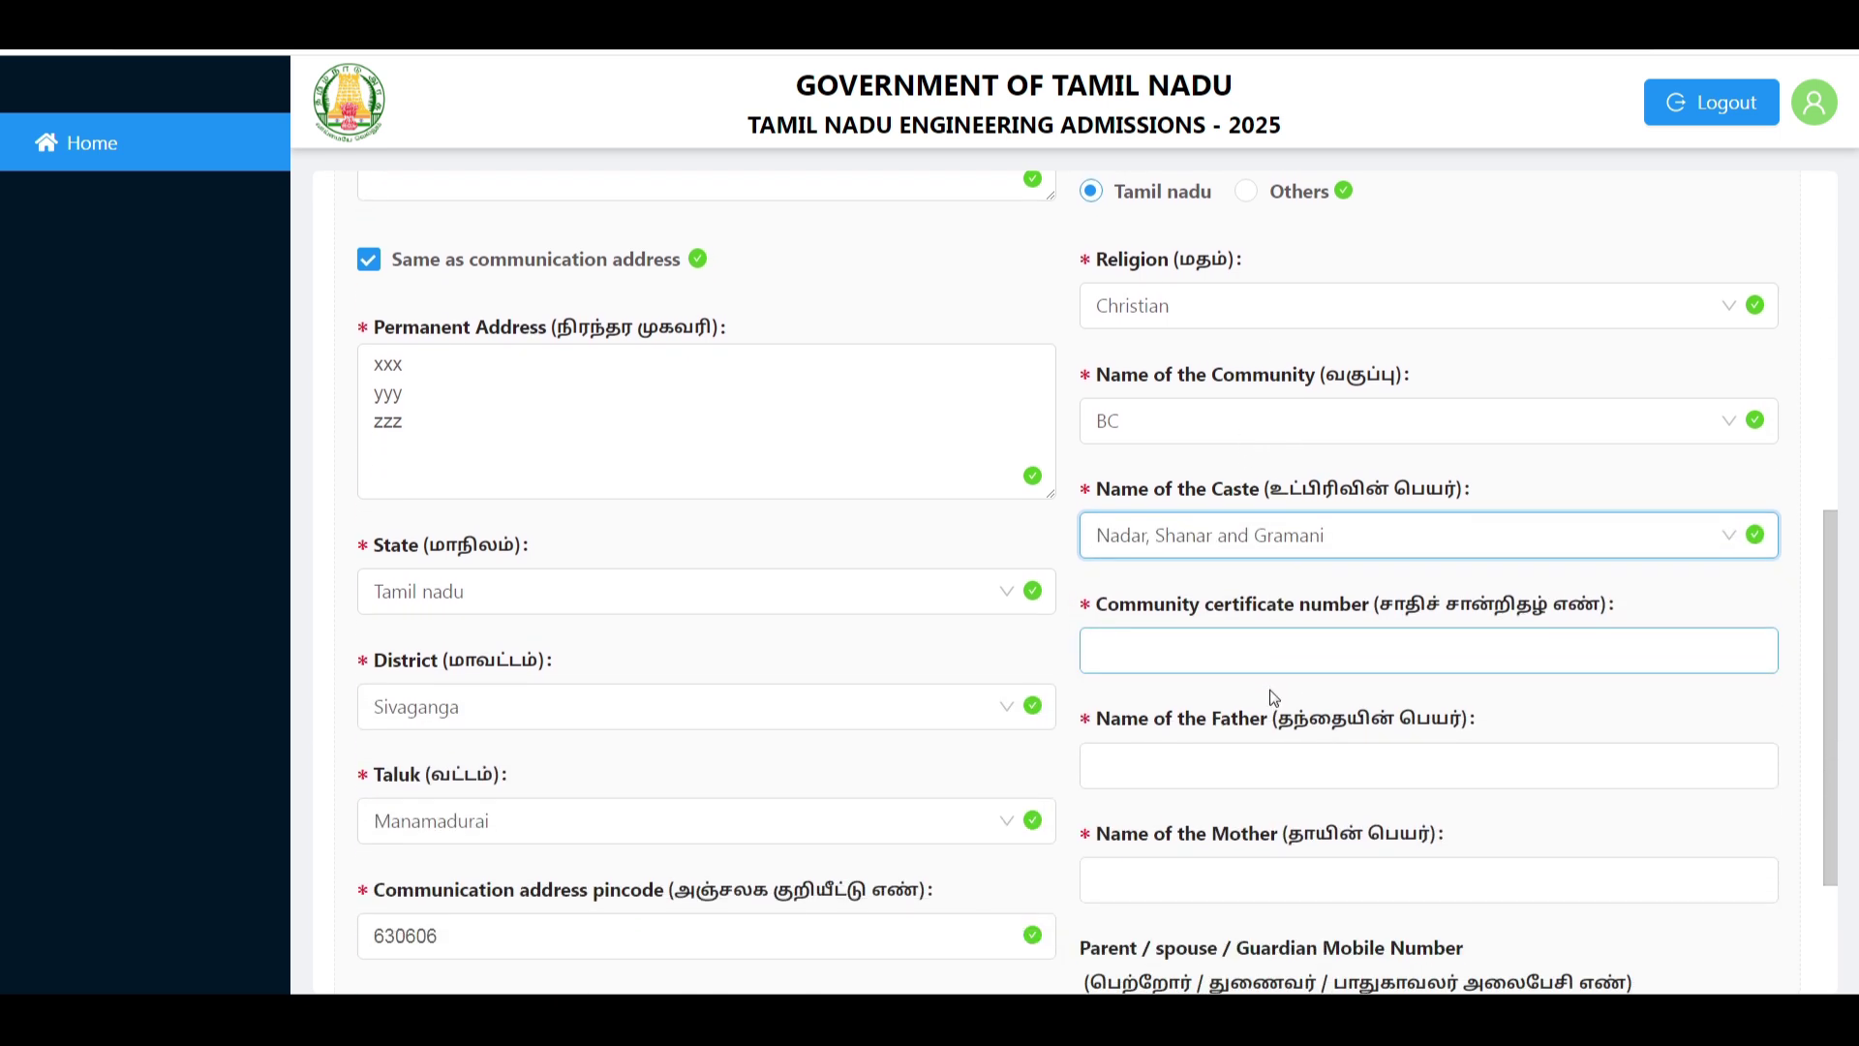
Enter the community certificate number, parents' names and guardian mobile, then save personal information.
{"action": "left_click", "coordinate": [1235, 653]}
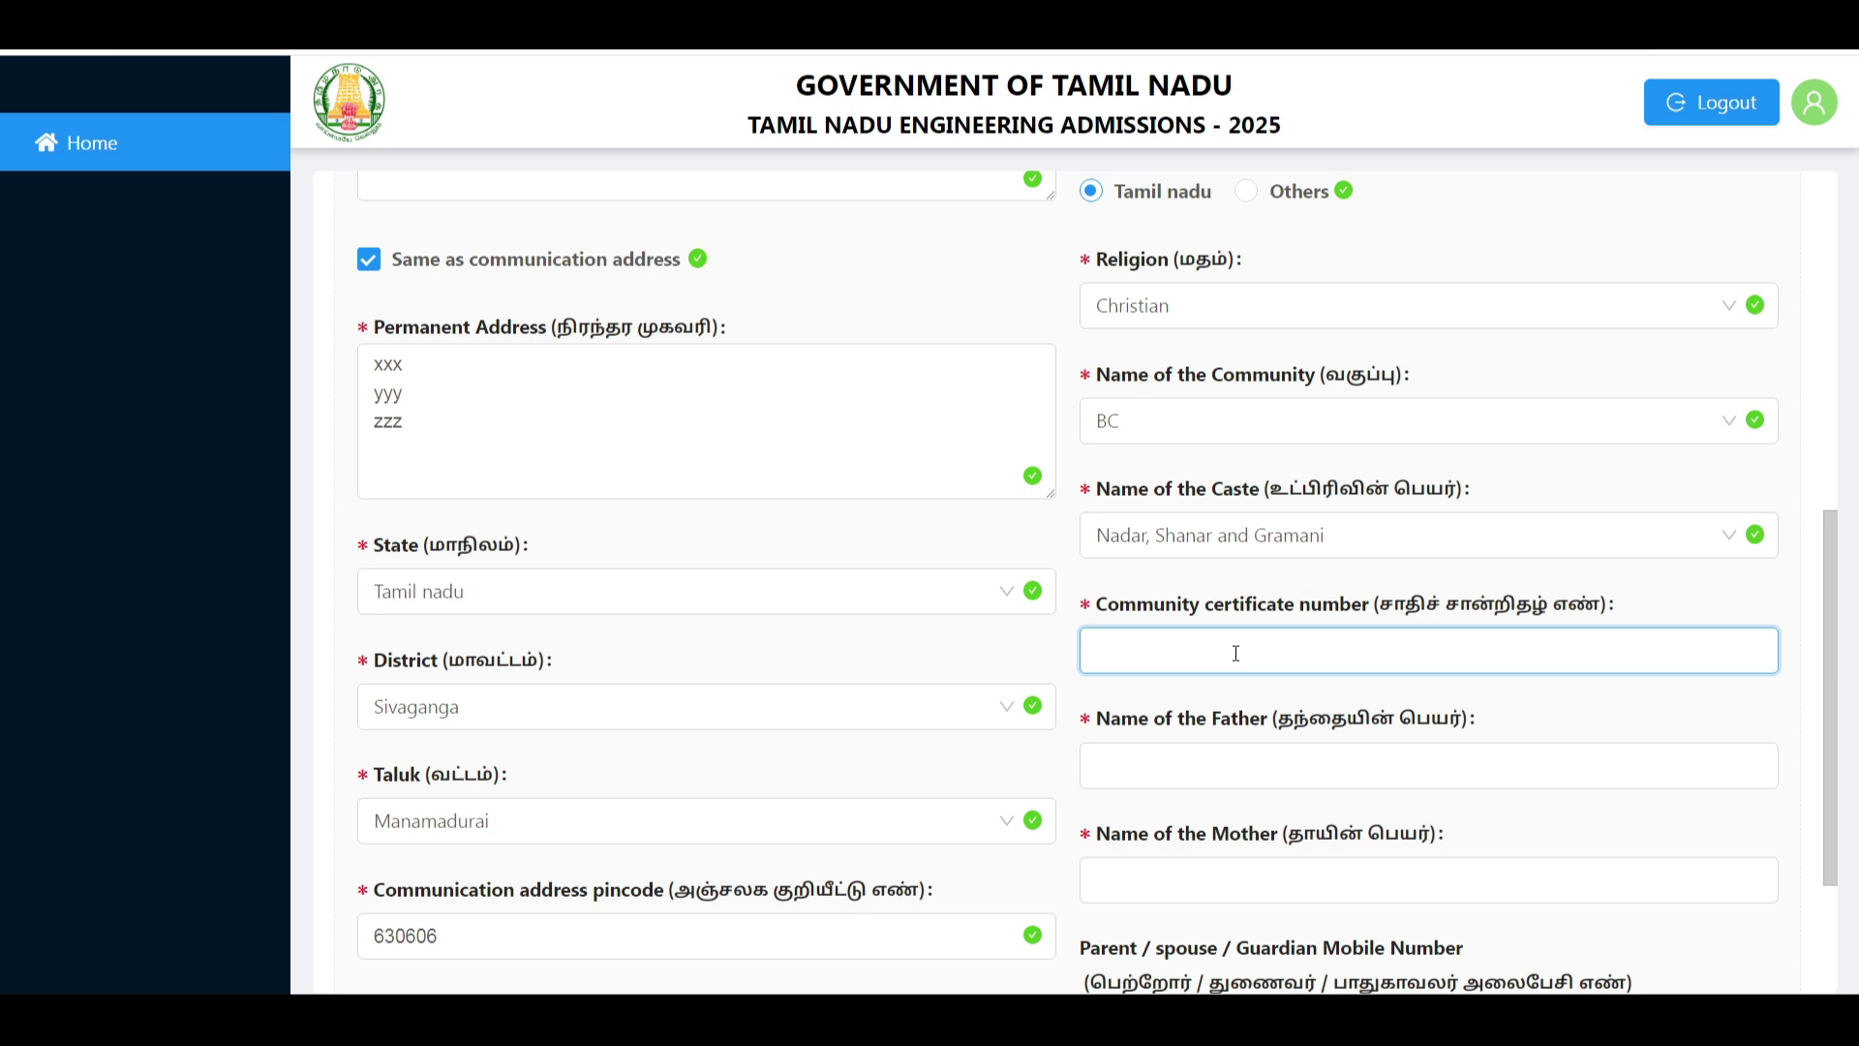
{"action": "type", "text": "1234567890"}
{"action": "key", "text": "Tab"}
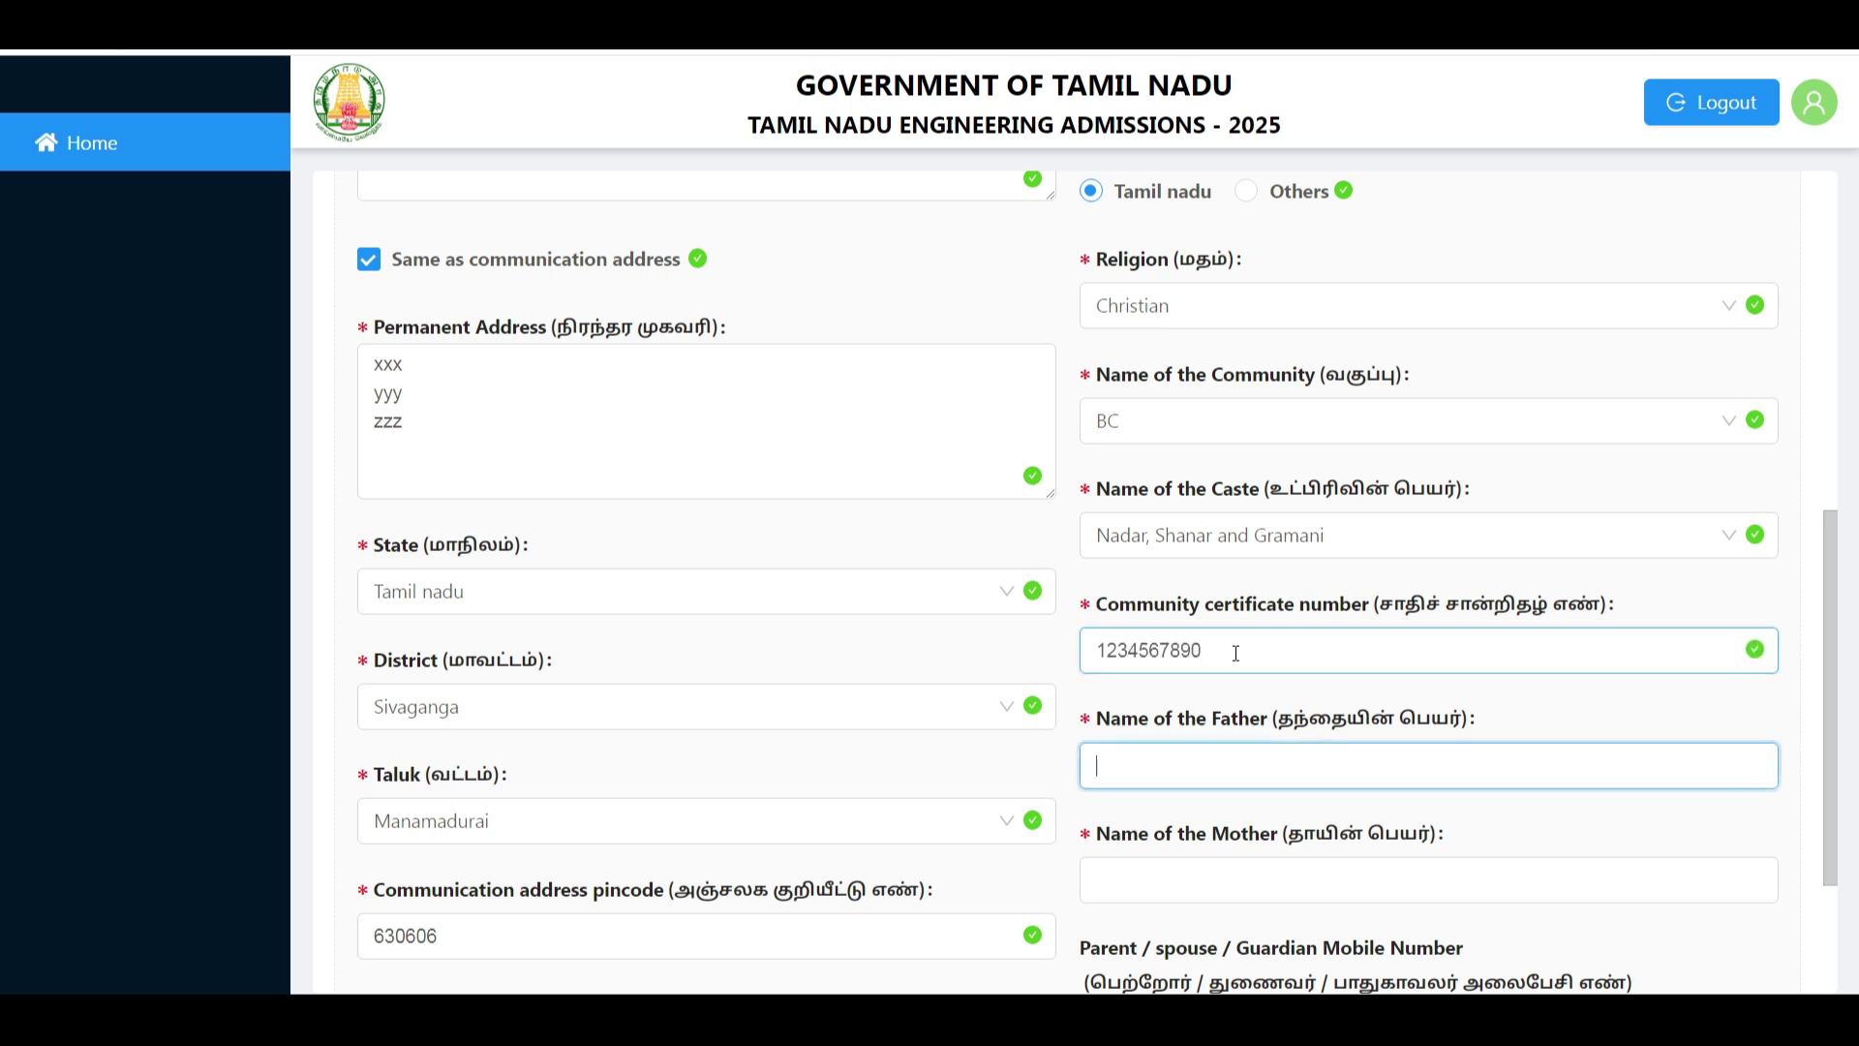
{"action": "type", "text": "Fathers Name"}
{"action": "key", "text": "Tab"}
{"action": "type", "text": "Mothers Name"}
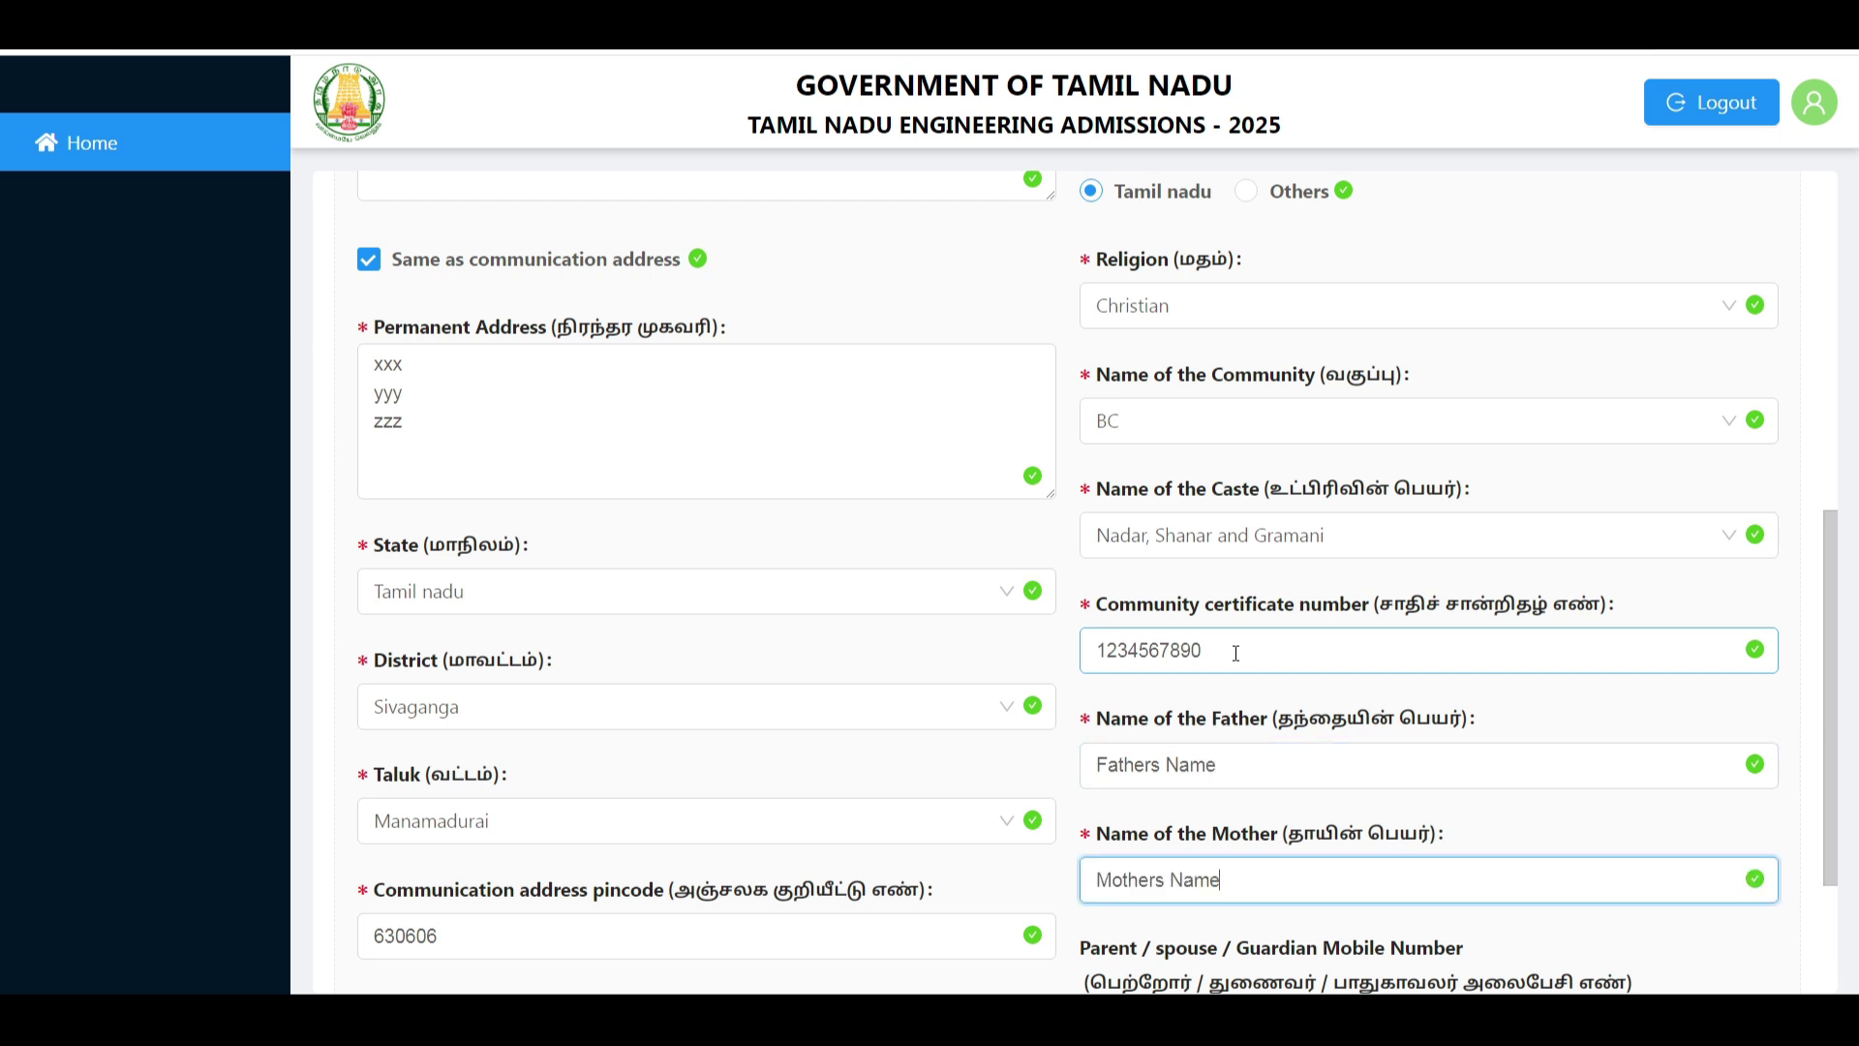
{"action": "key", "text": "Tab"}
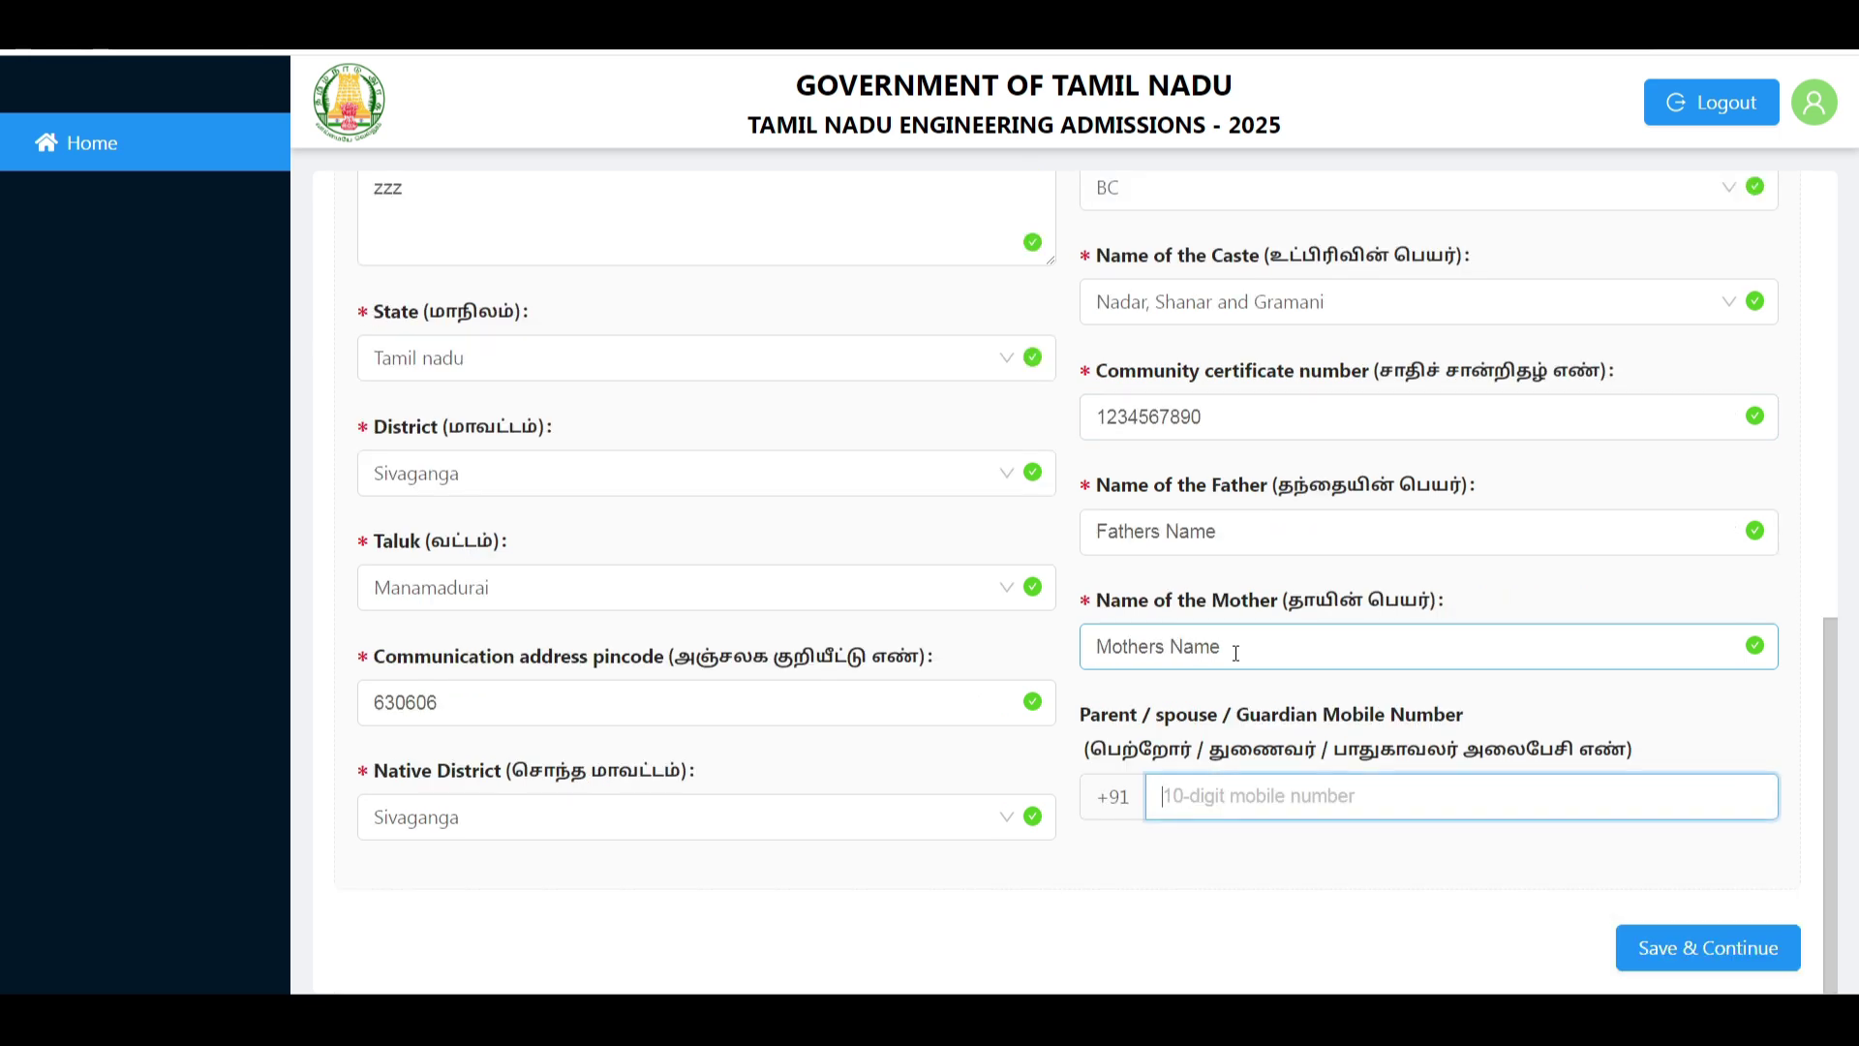
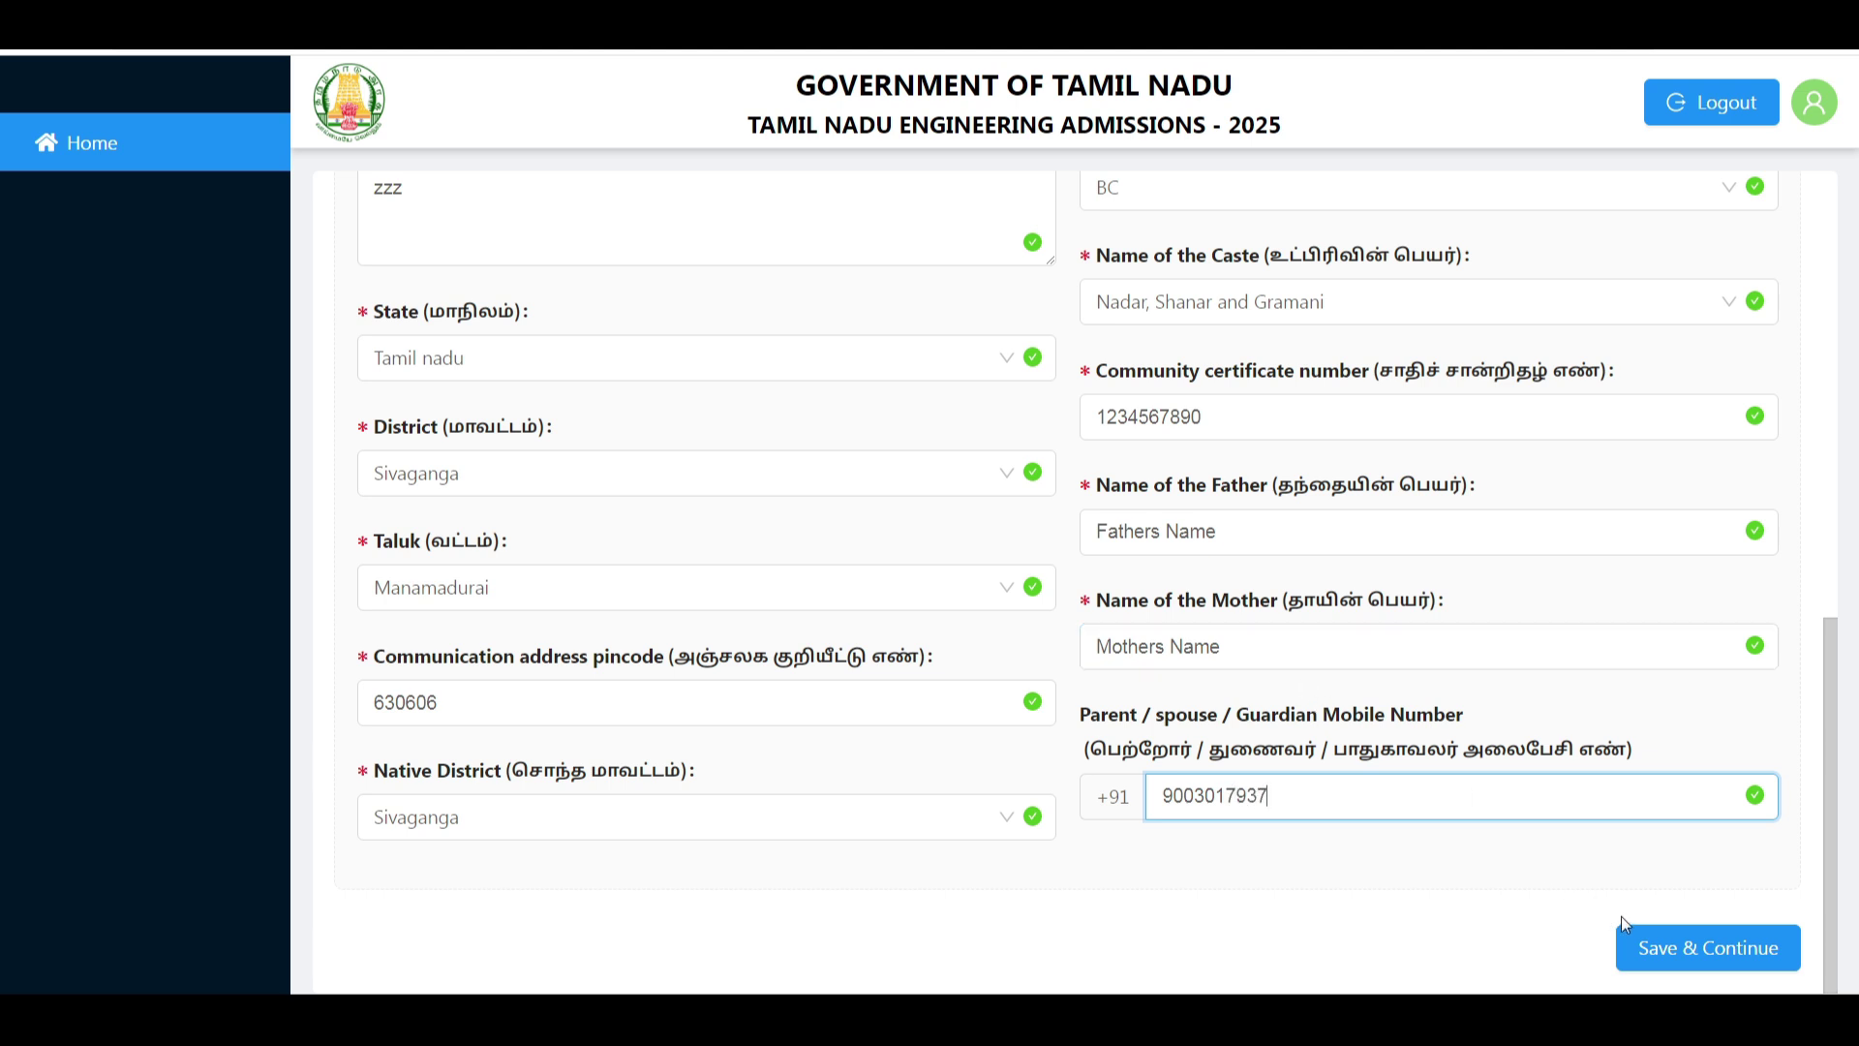
{"action": "left_click", "coordinate": [1677, 949]}
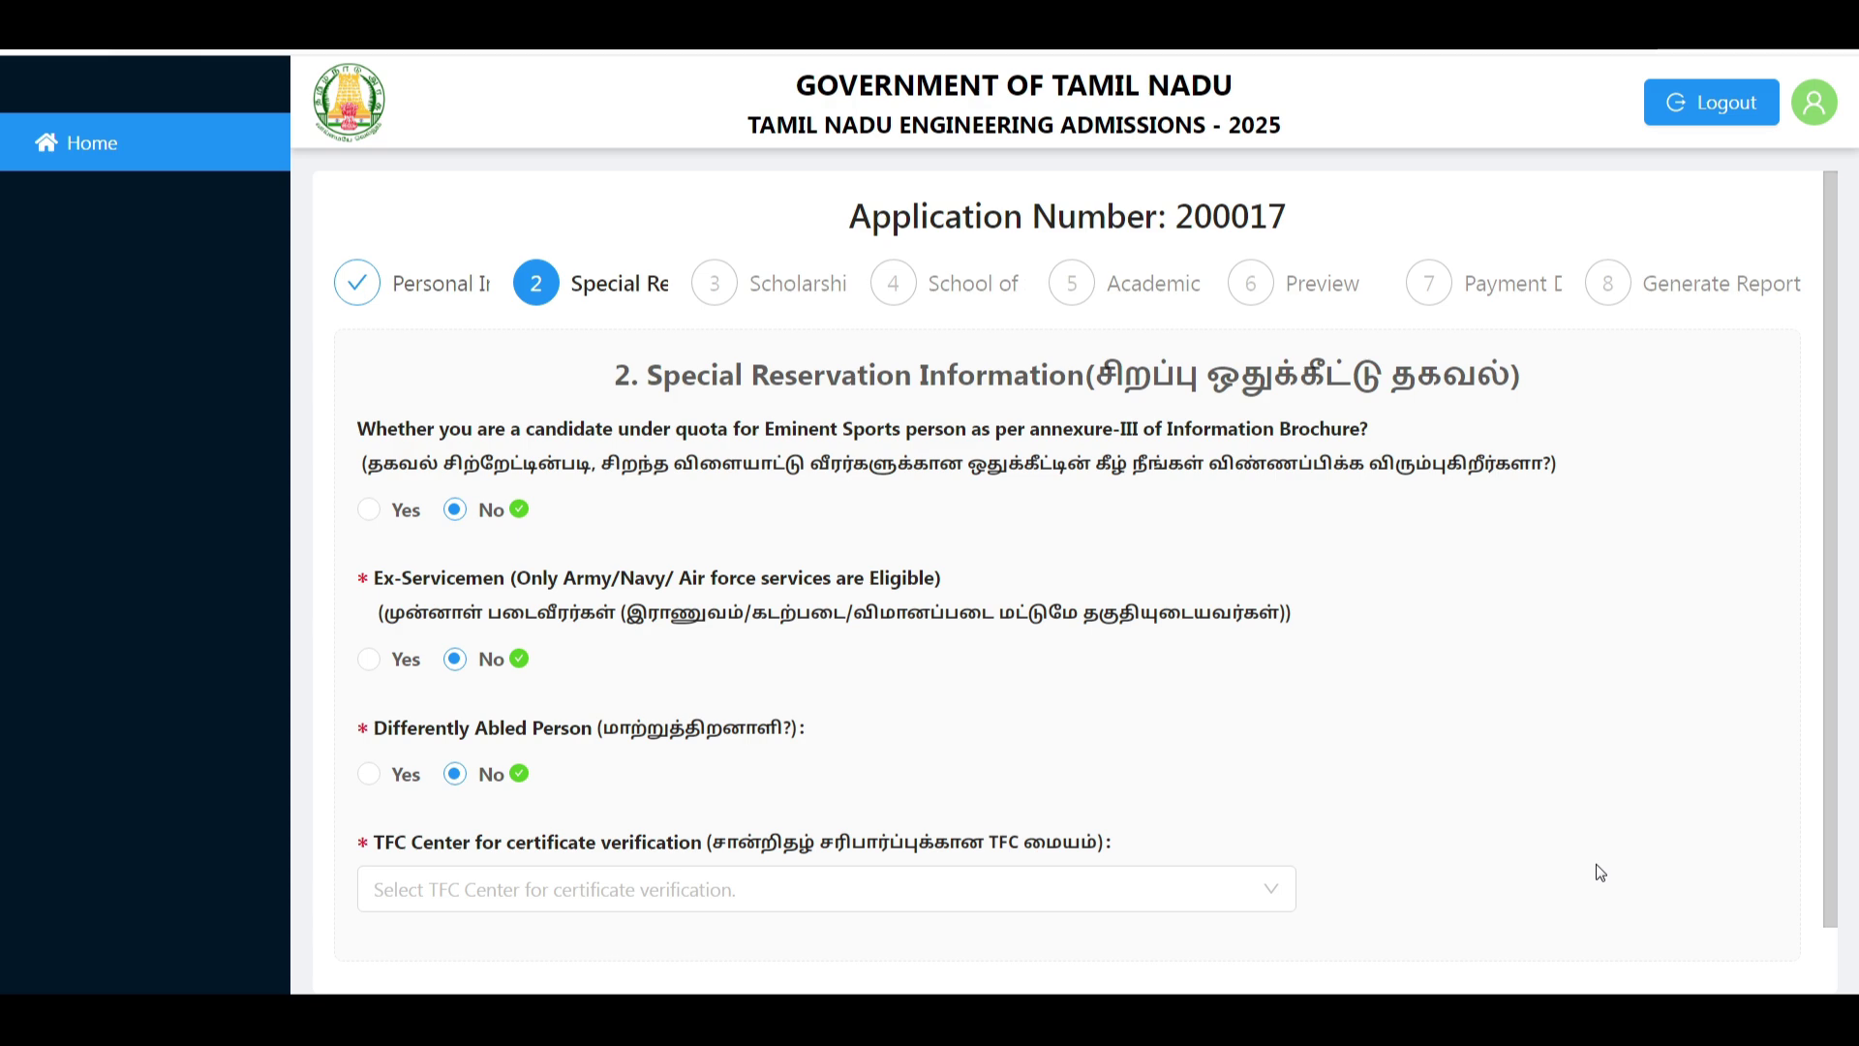
{"action": "scroll", "coordinate": [1599, 872], "scroll_direction": "down", "scroll_amount": 1}
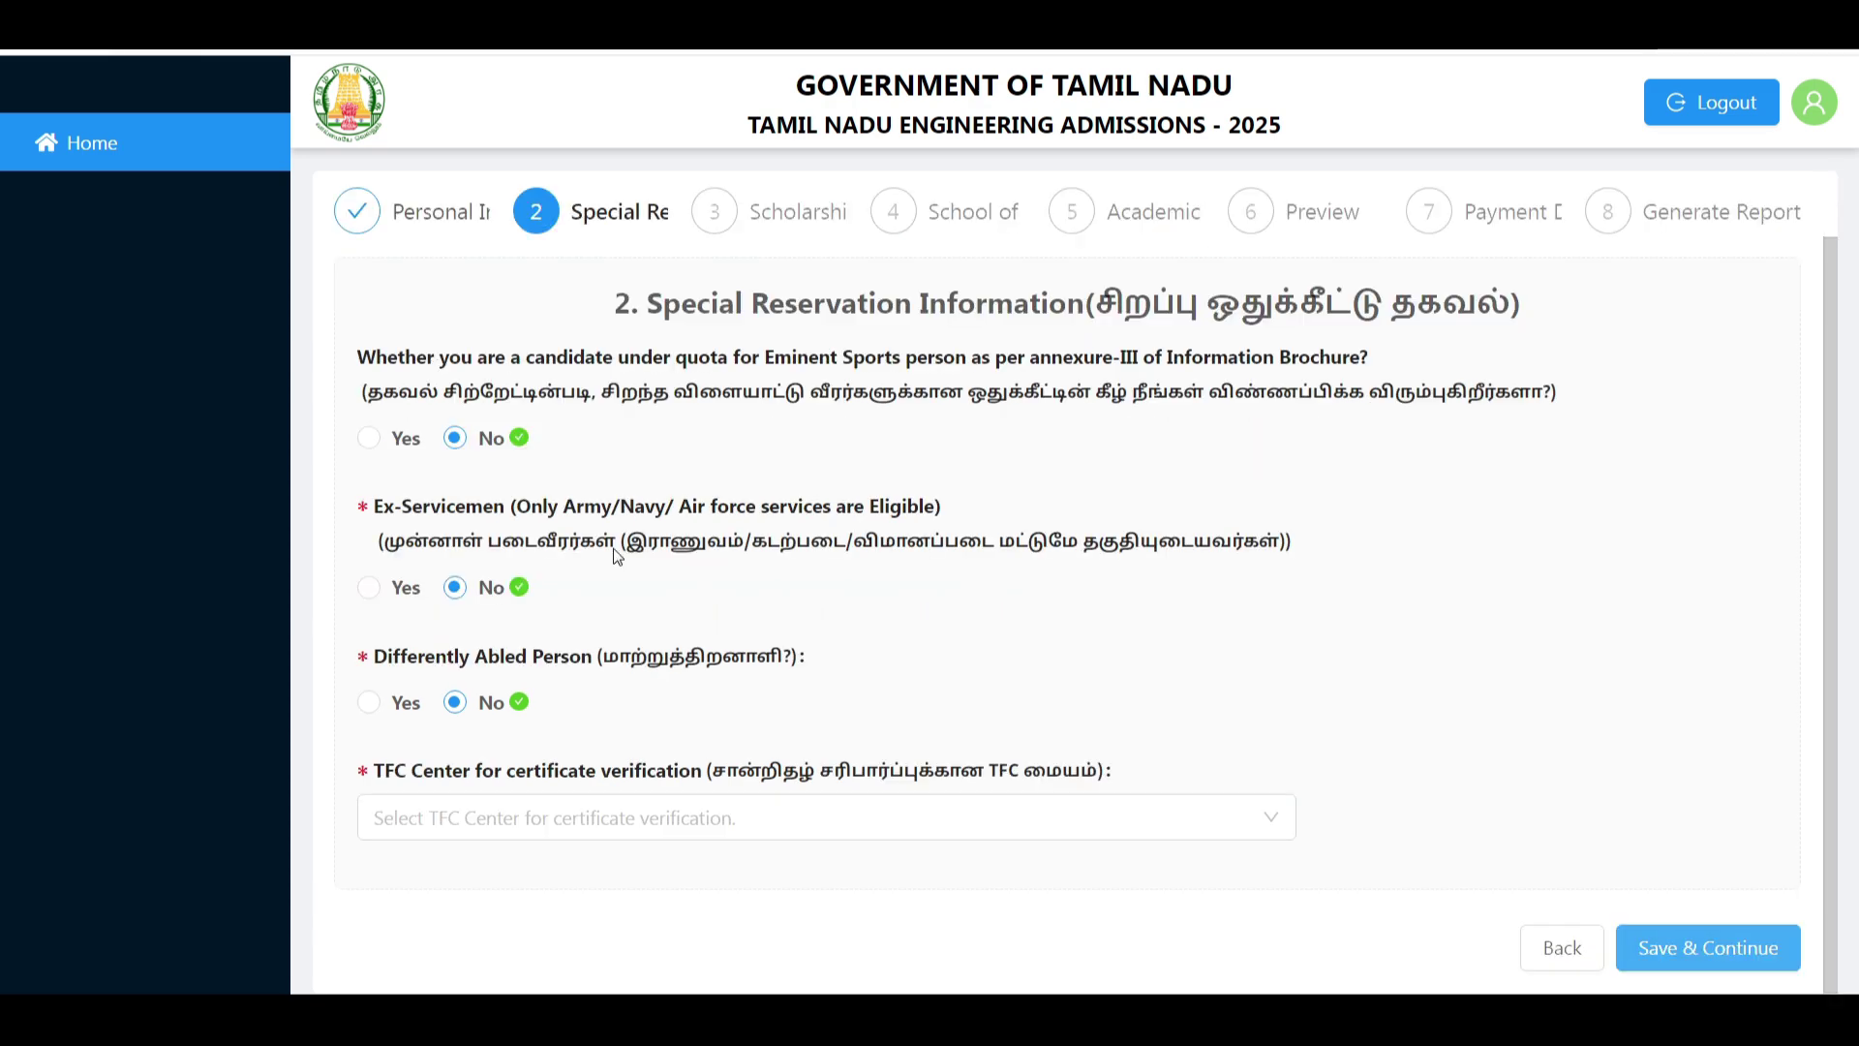
{"action": "left_click", "coordinate": [371, 440]}
{"action": "scroll", "coordinate": [1599, 871], "scroll_direction": "down", "scroll_amount": 1}
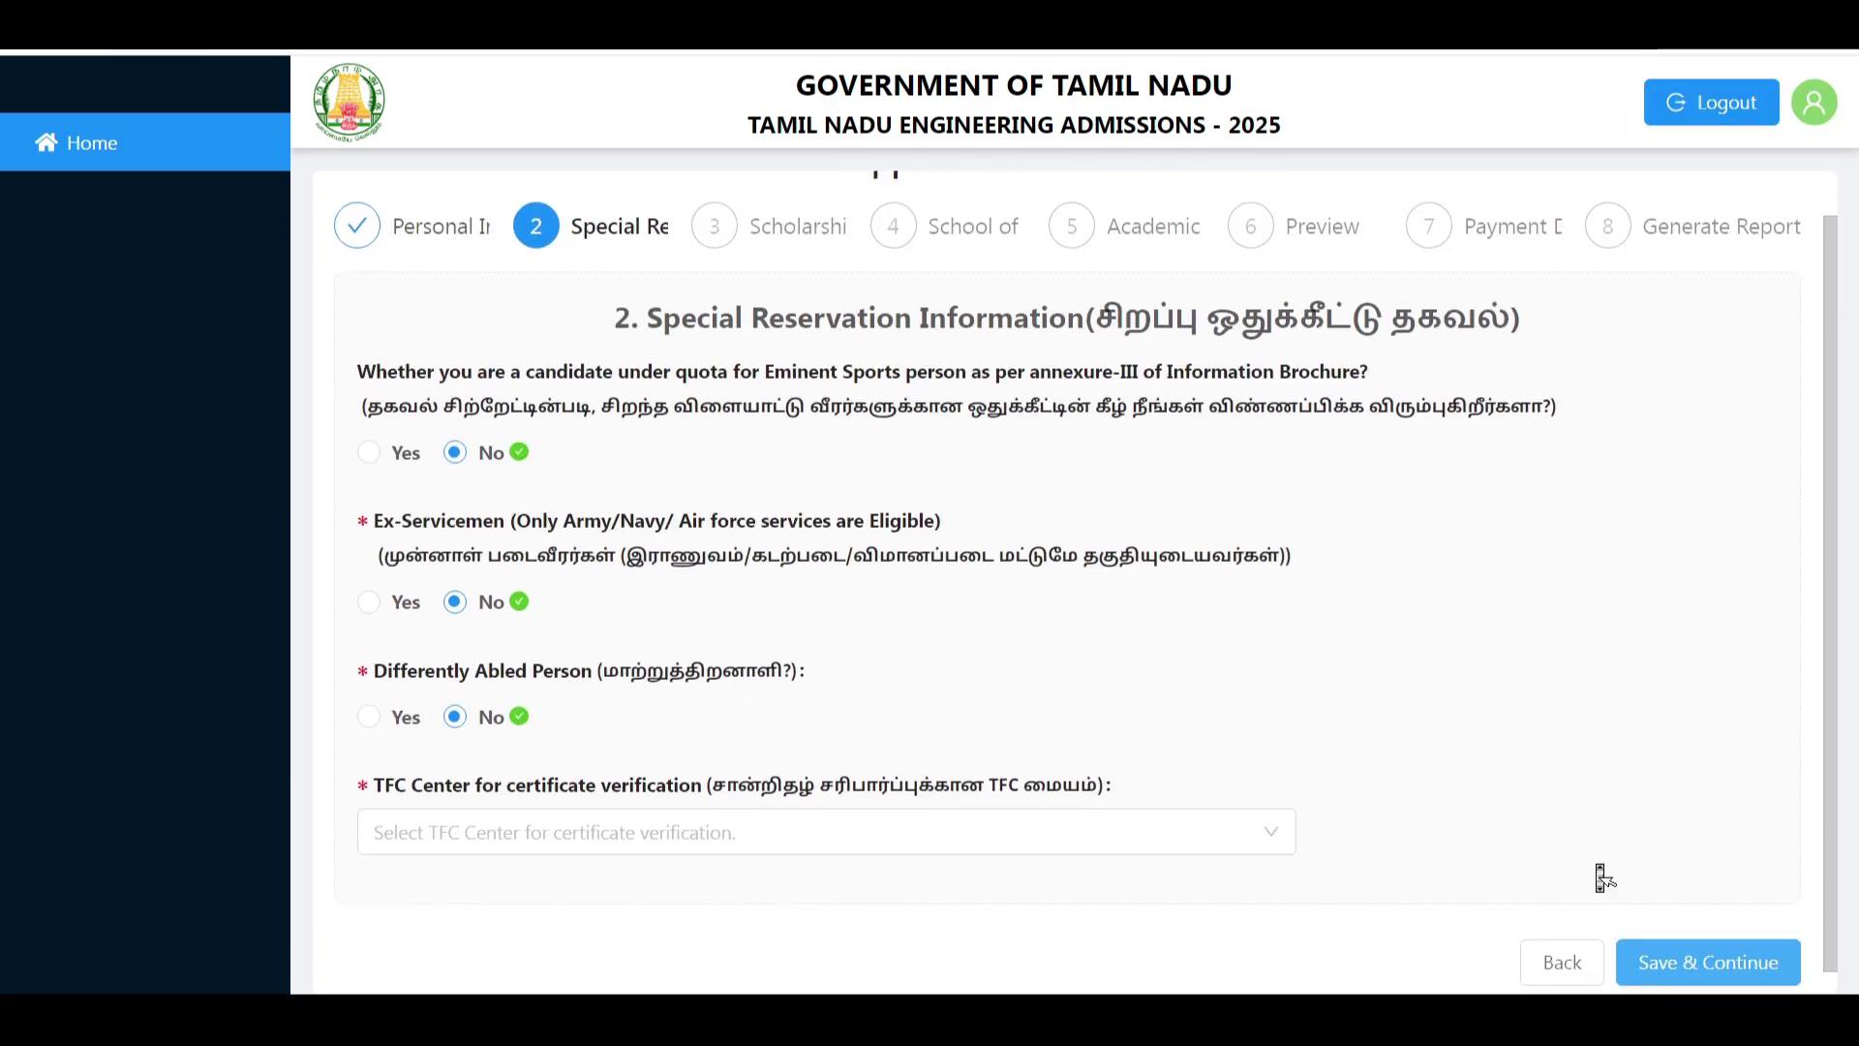
{"action": "left_click", "coordinate": [369, 438]}
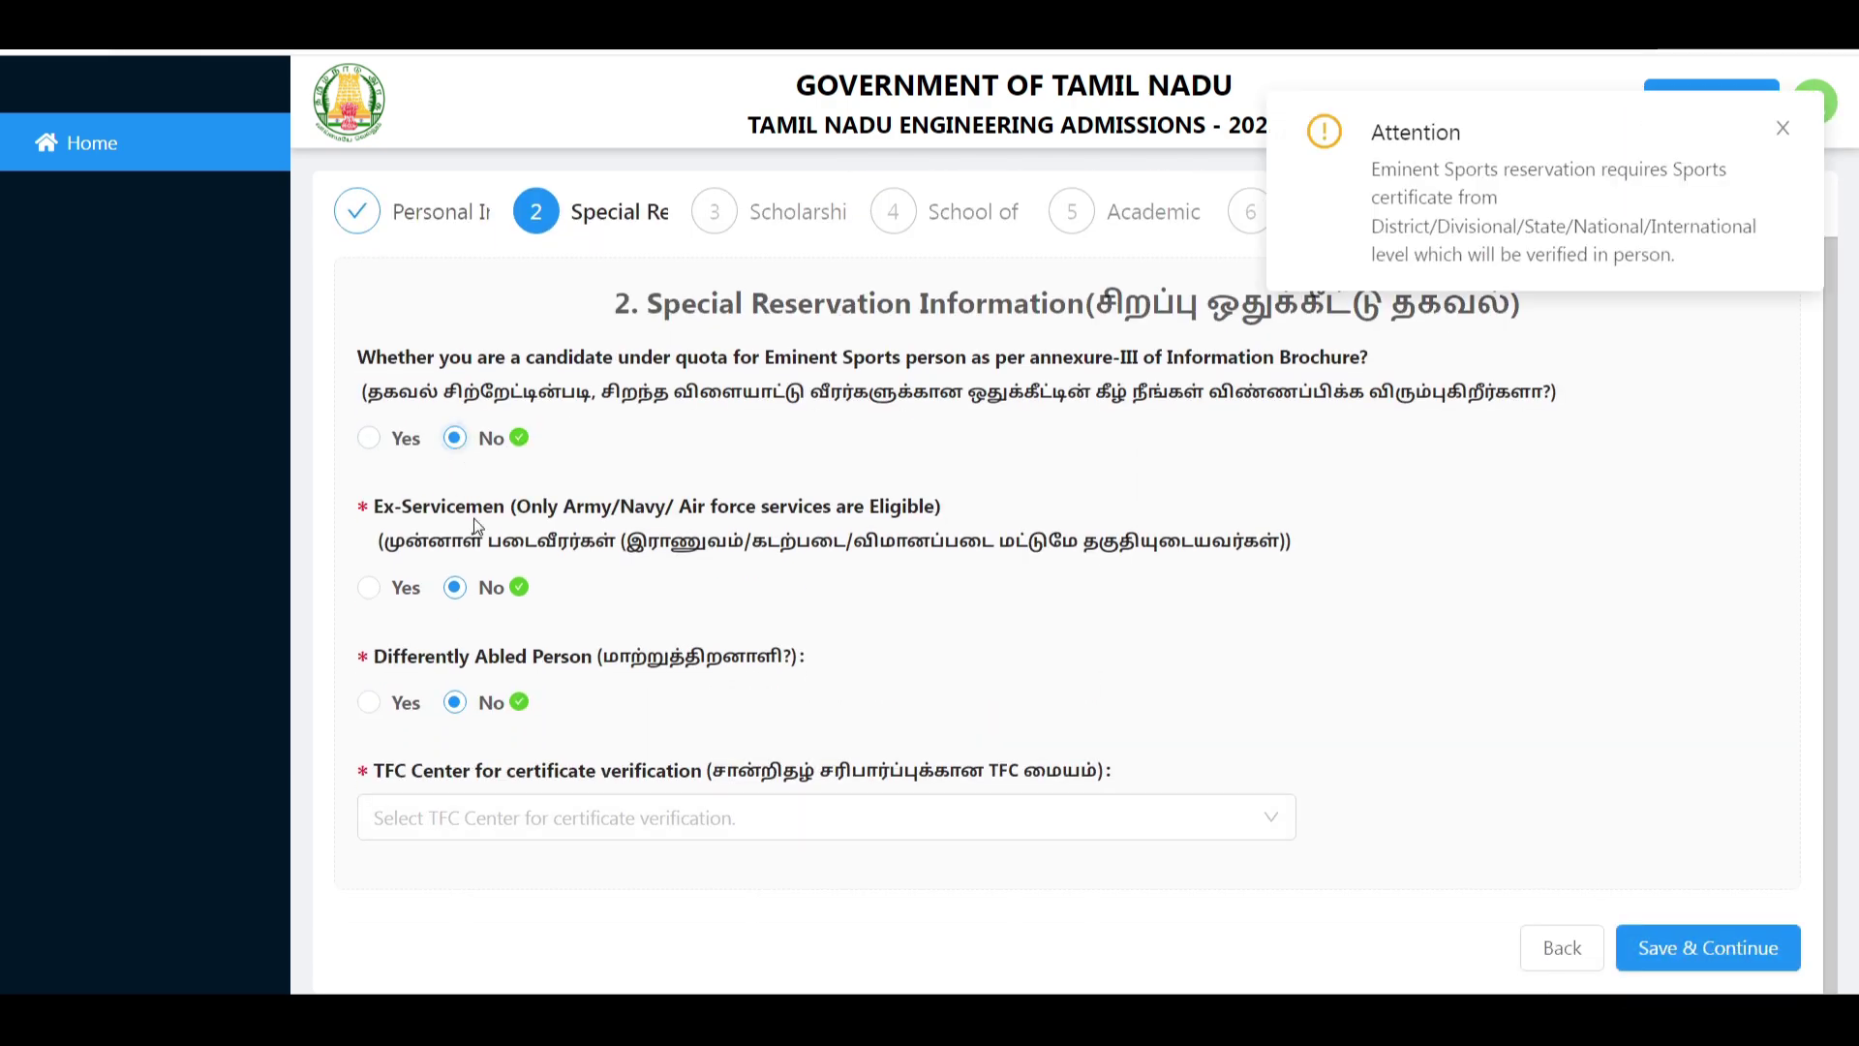
{"action": "left_click", "coordinate": [376, 592]}
{"action": "left_click", "coordinate": [454, 588]}
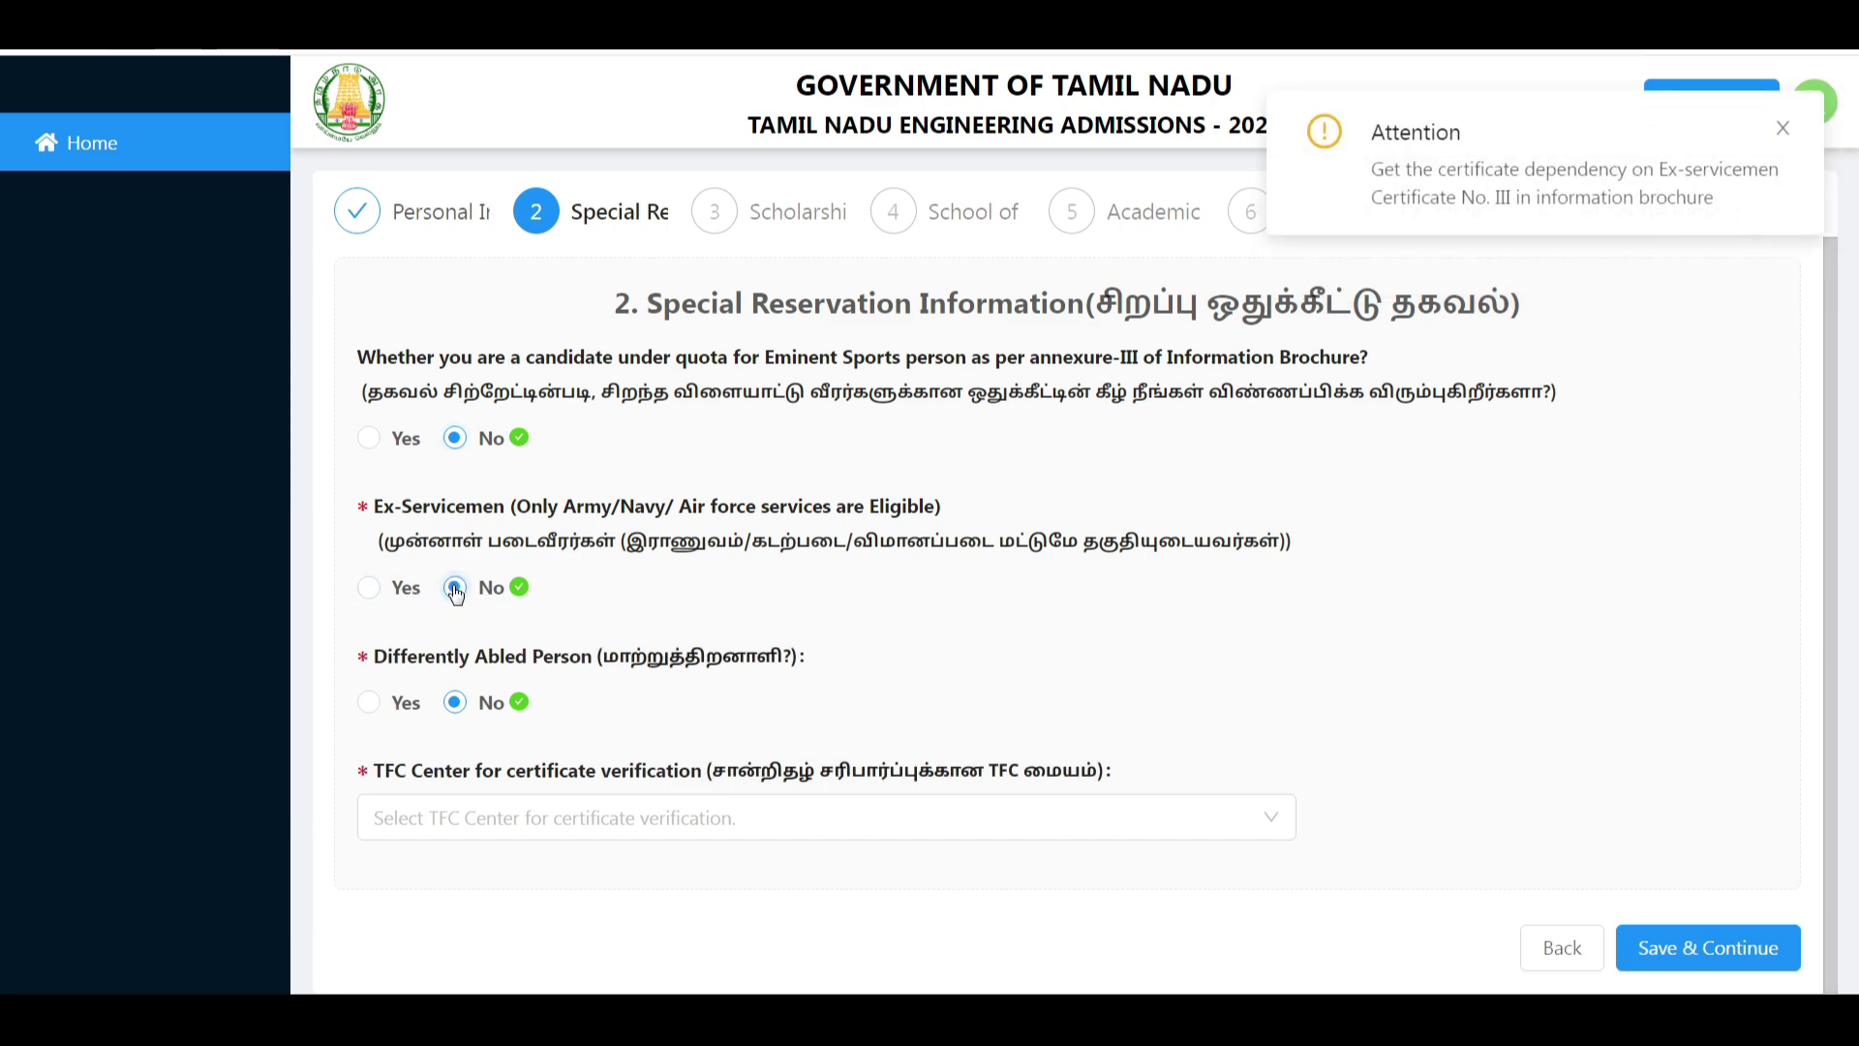
{"action": "left_click", "coordinate": [371, 702]}
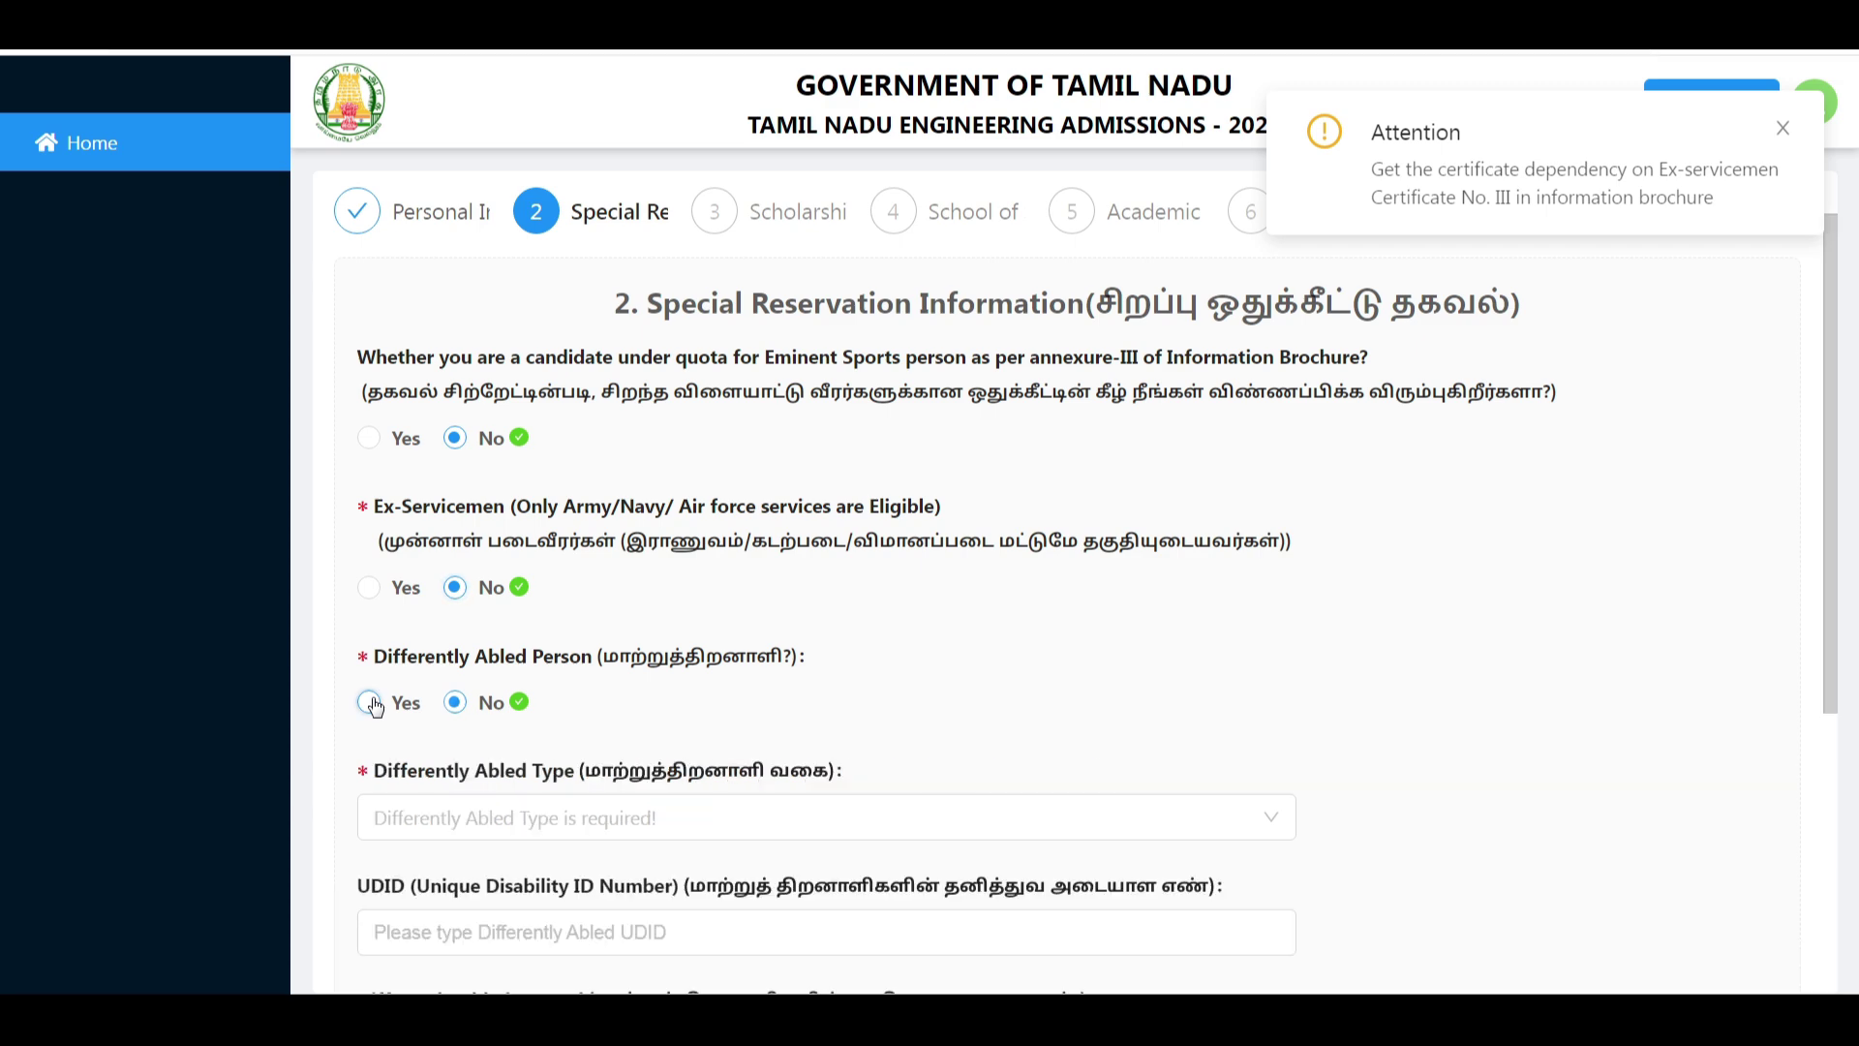
{"action": "scroll", "coordinate": [782, 595], "scroll_direction": "down", "scroll_amount": 2}
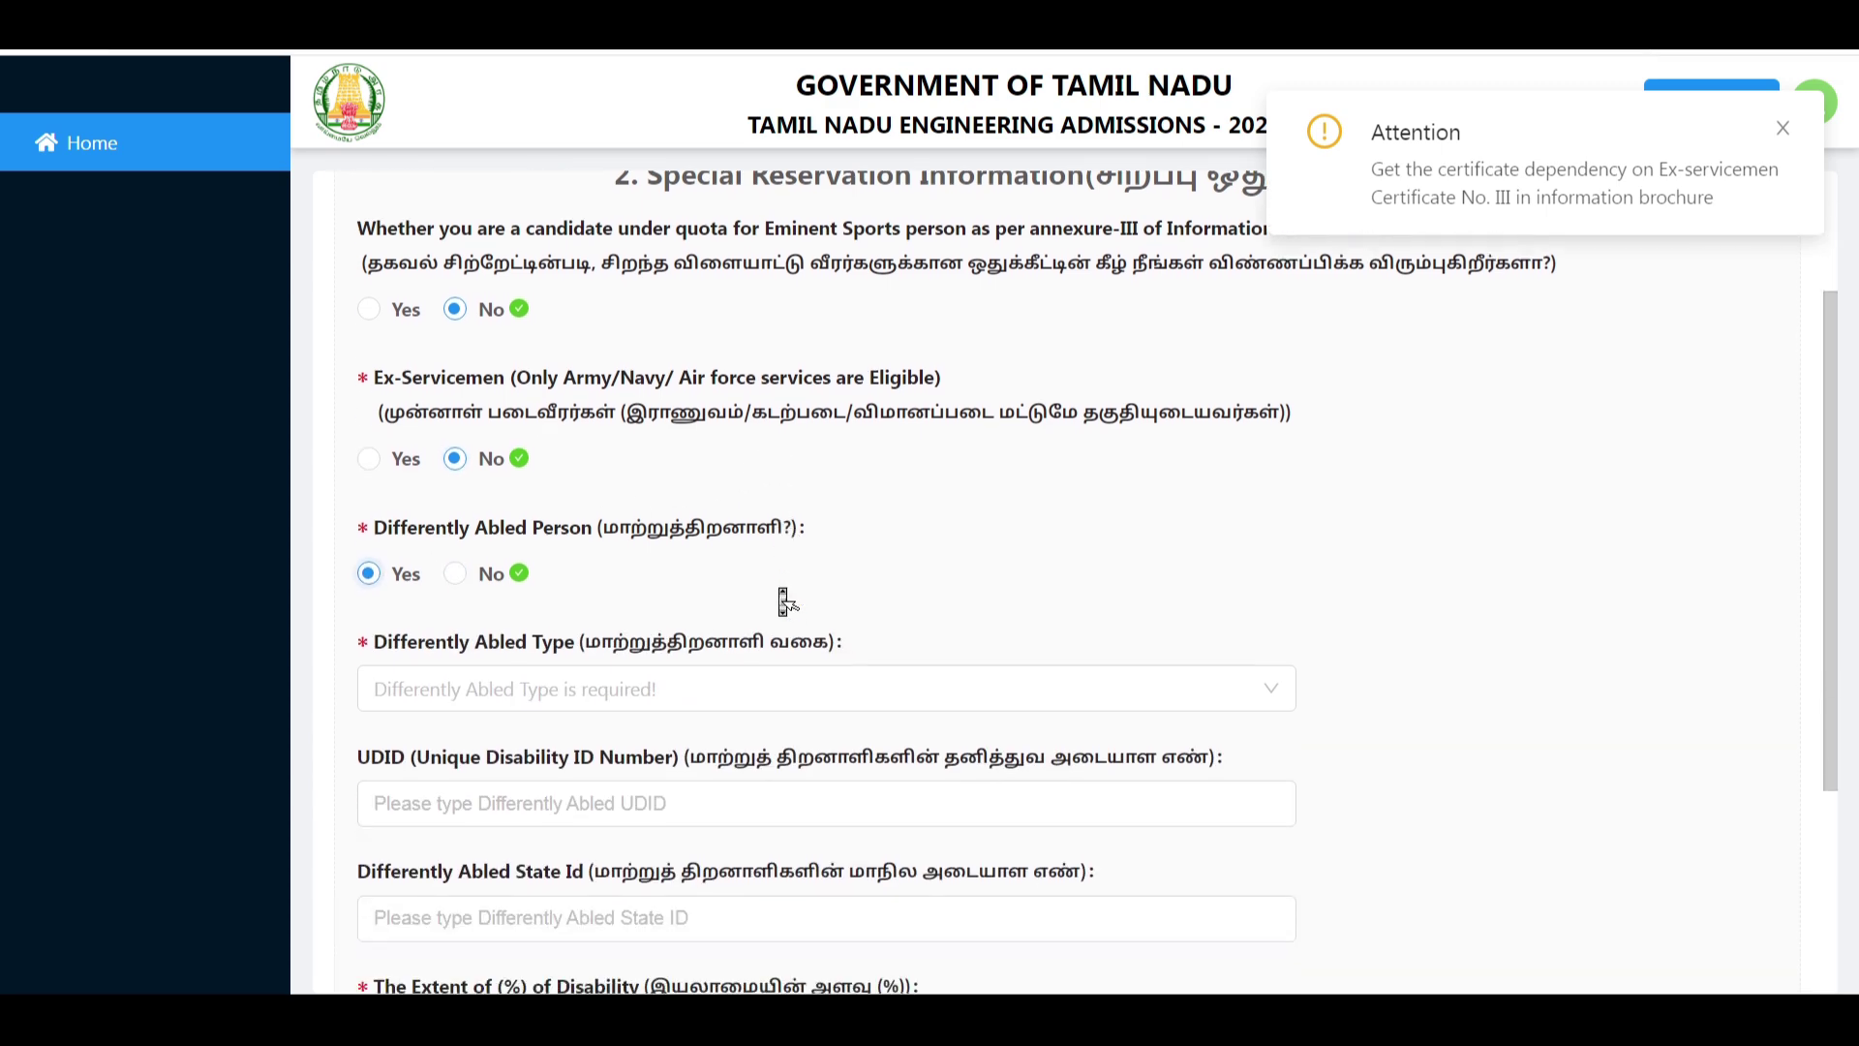
{"action": "scroll", "coordinate": [782, 595], "scroll_direction": "down", "scroll_amount": 2}
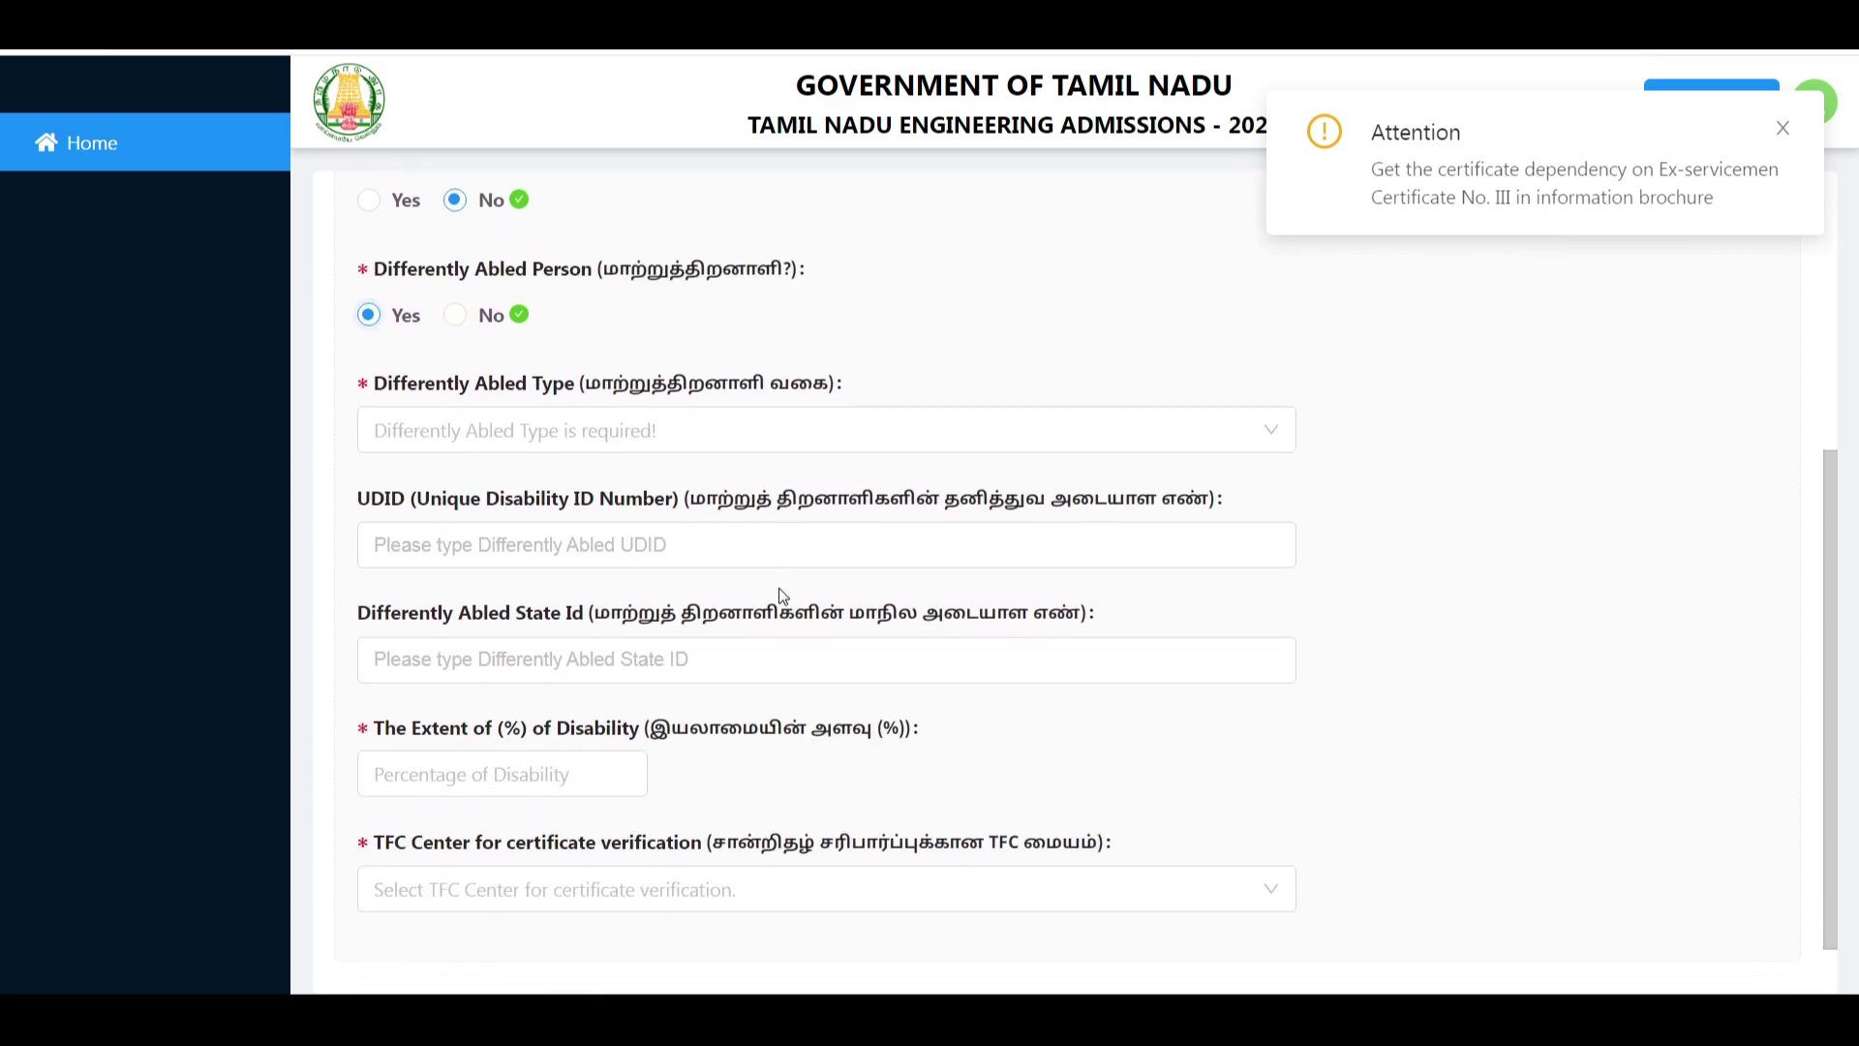
{"action": "key", "text": "F5"}
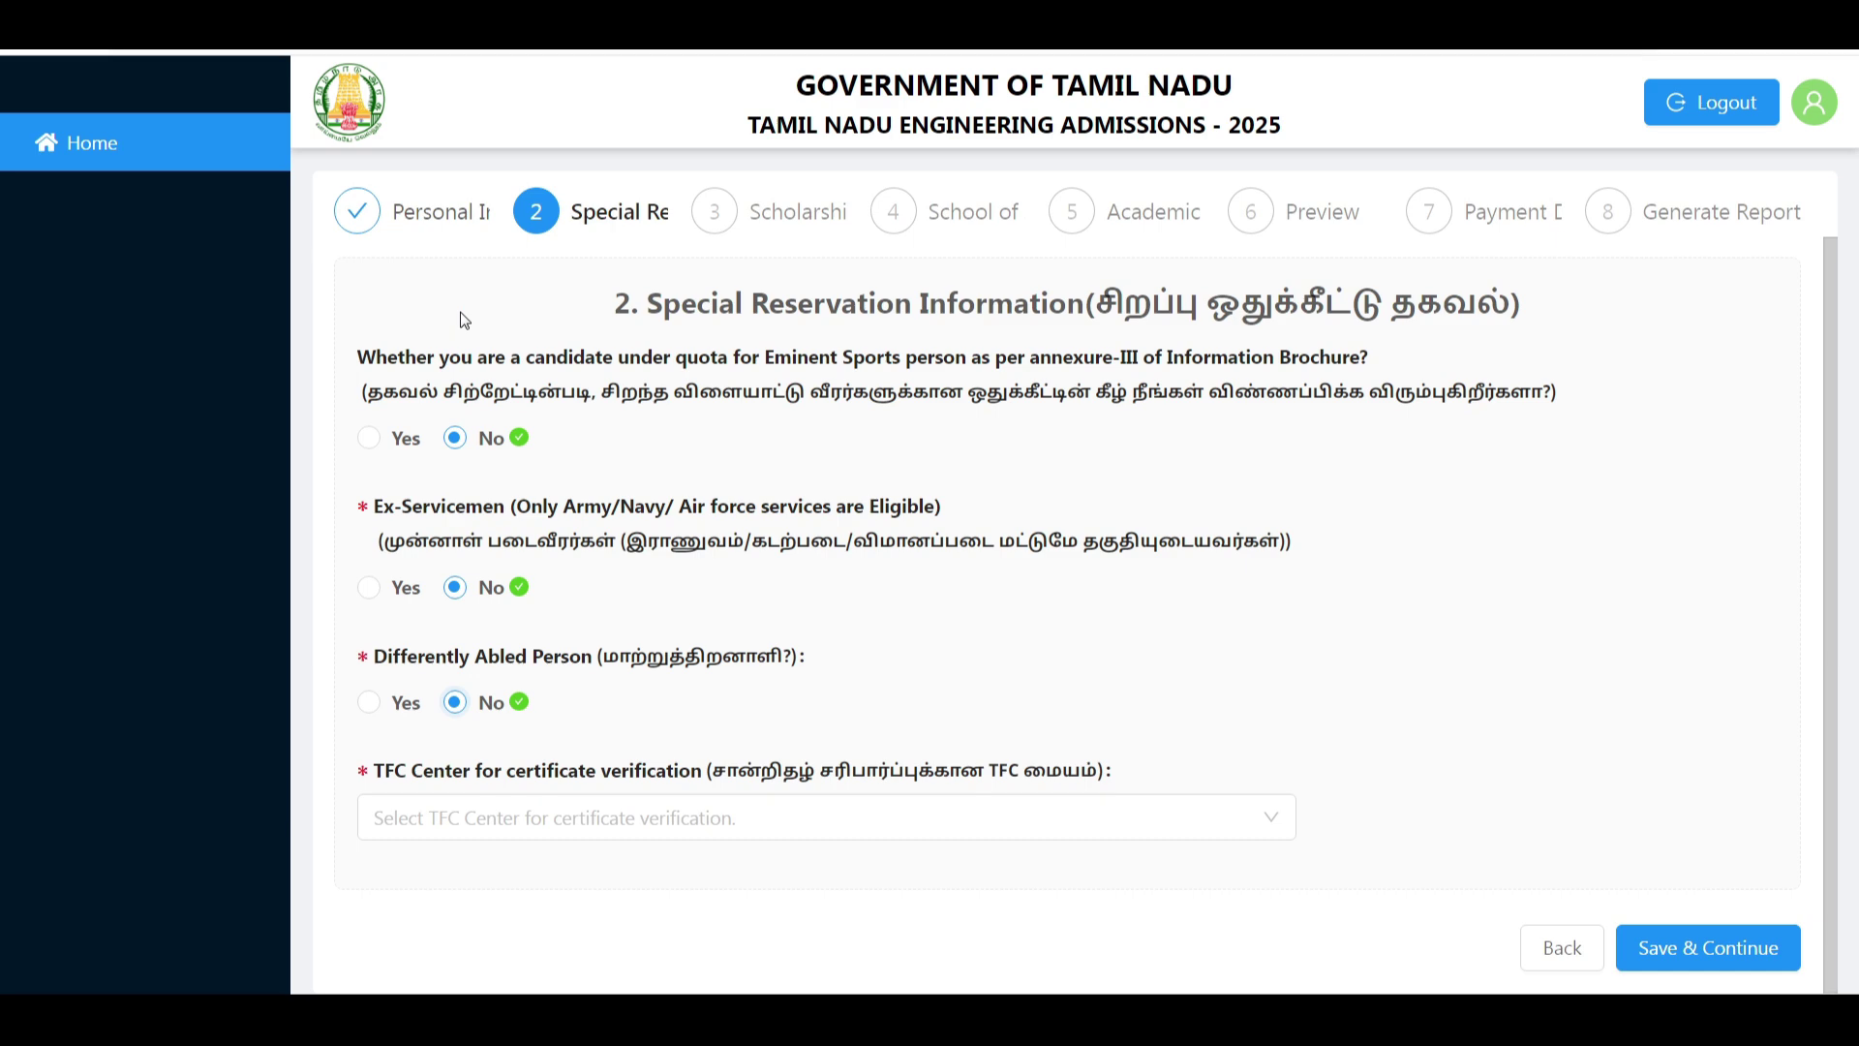
Choose GCT Coimbatore as TFC centre, leave Eminent Sports at No, and save.
{"action": "left_click", "coordinate": [524, 826]}
{"action": "scroll", "coordinate": [490, 666], "scroll_direction": "down", "scroll_amount": 3}
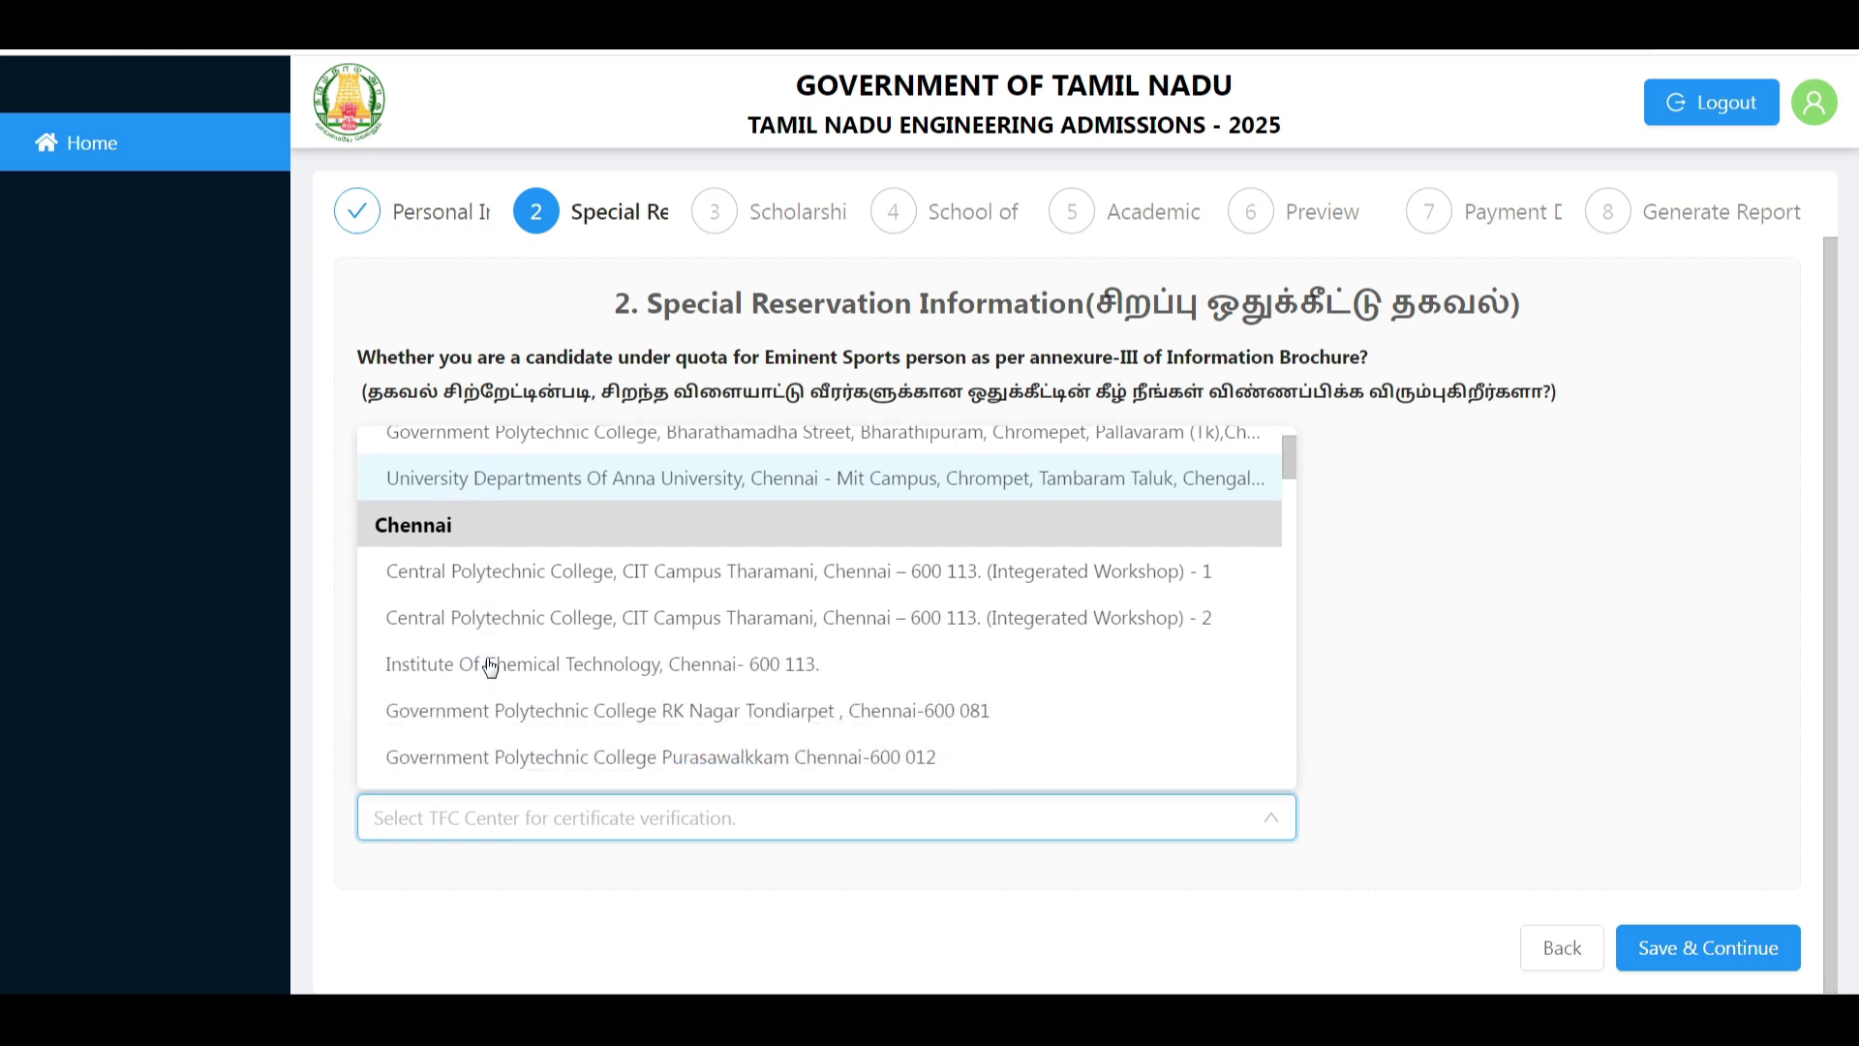
{"action": "scroll", "coordinate": [490, 666], "scroll_direction": "down", "scroll_amount": 3}
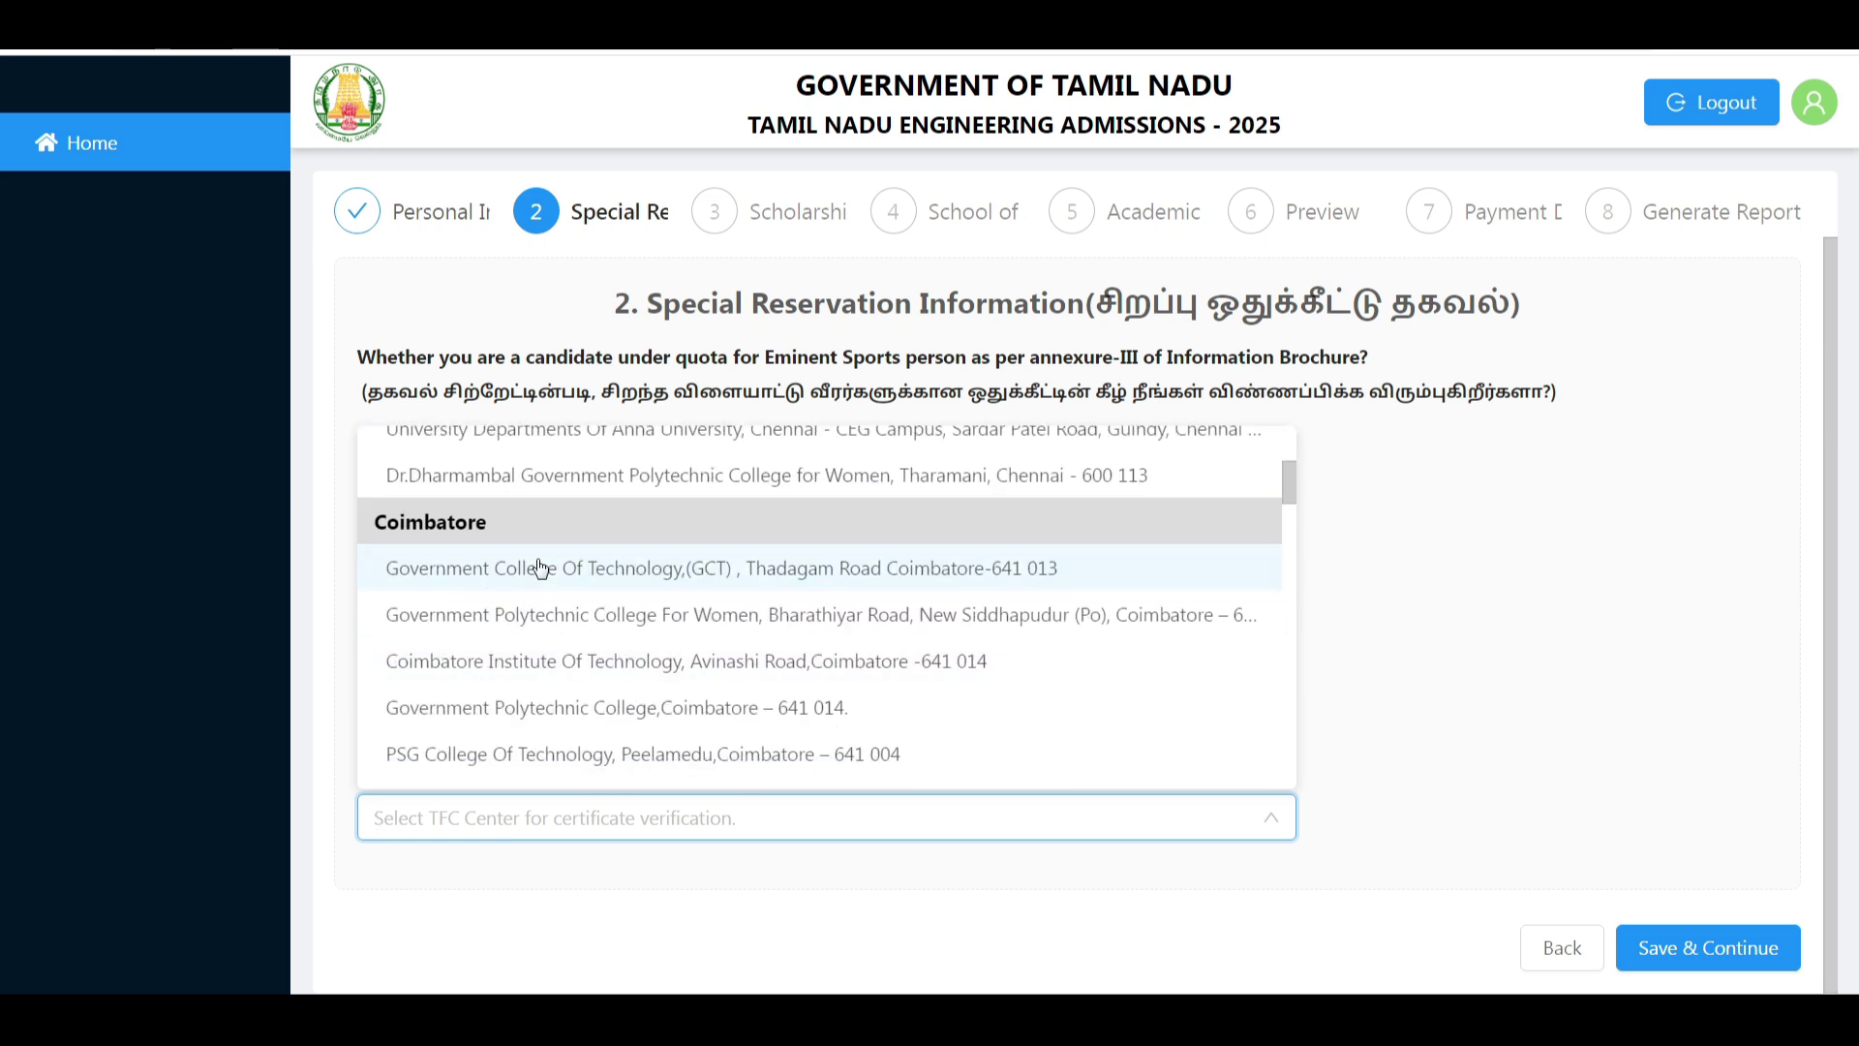
{"action": "left_click", "coordinate": [541, 569]}
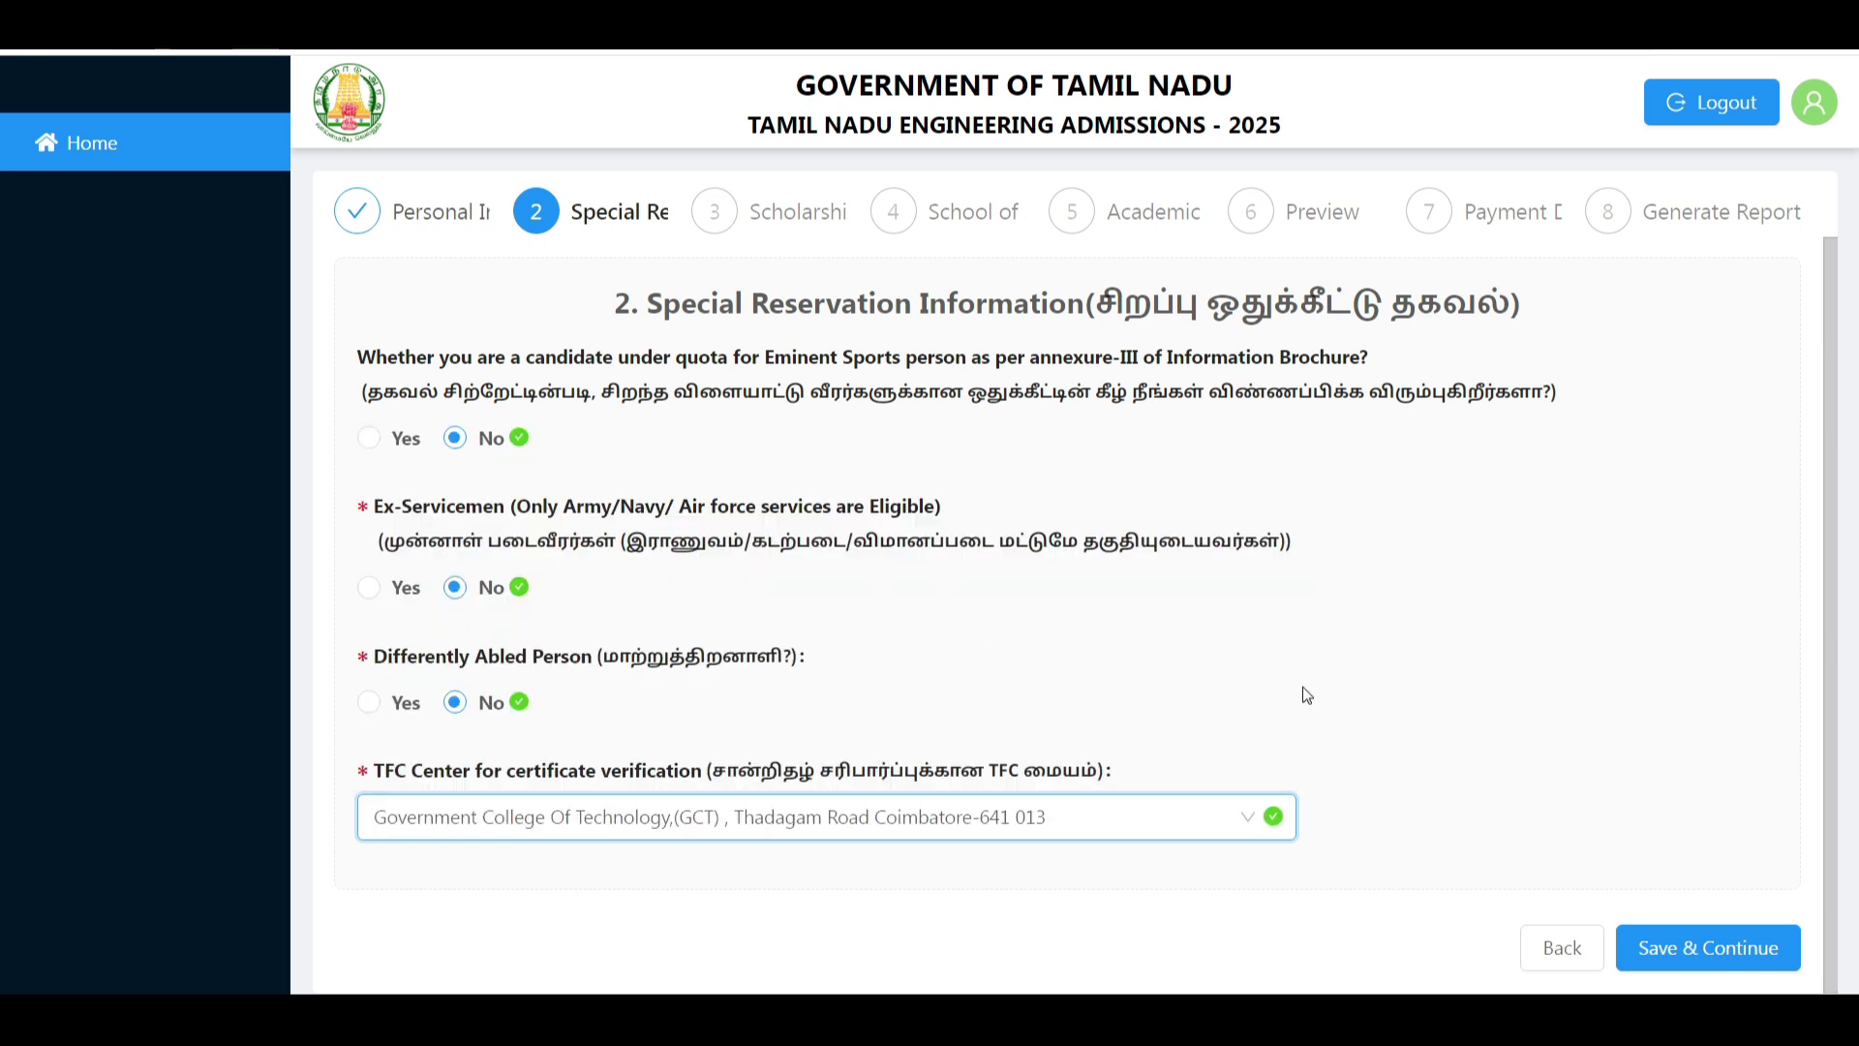
{"action": "left_click", "coordinate": [372, 438]}
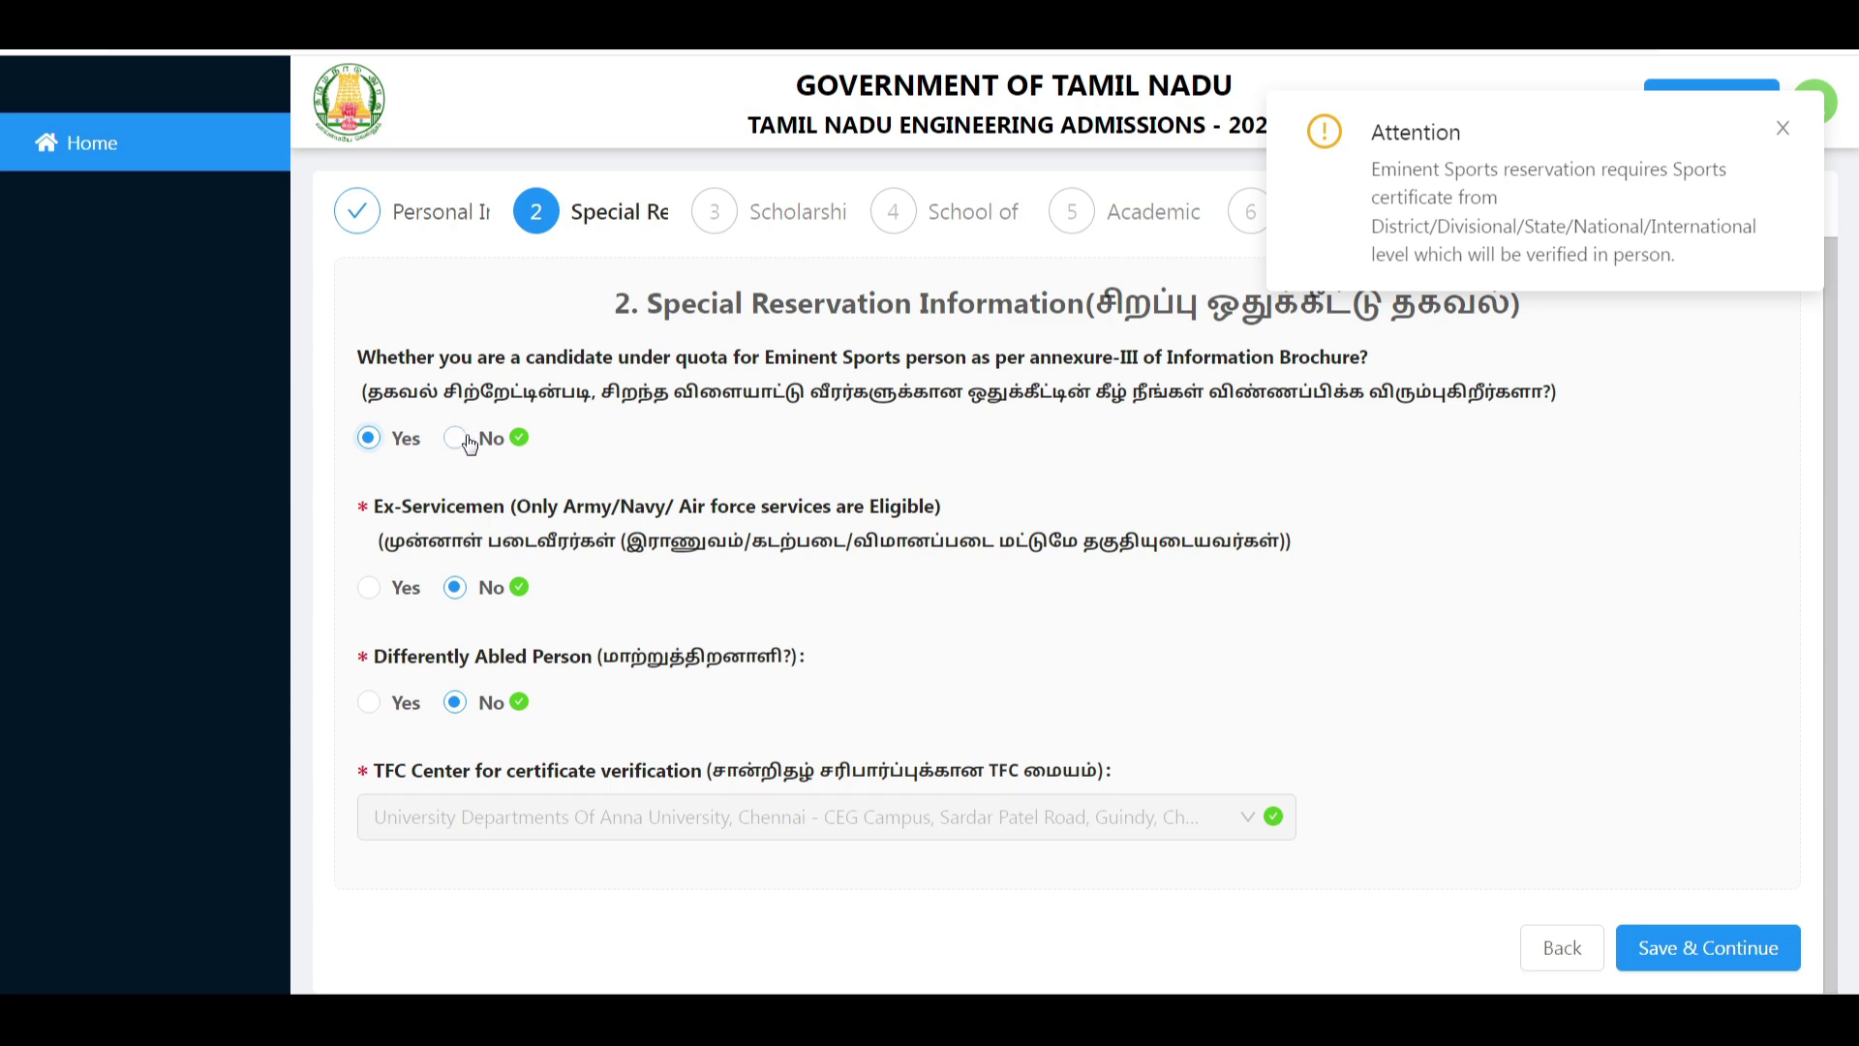
{"action": "left_click", "coordinate": [453, 437]}
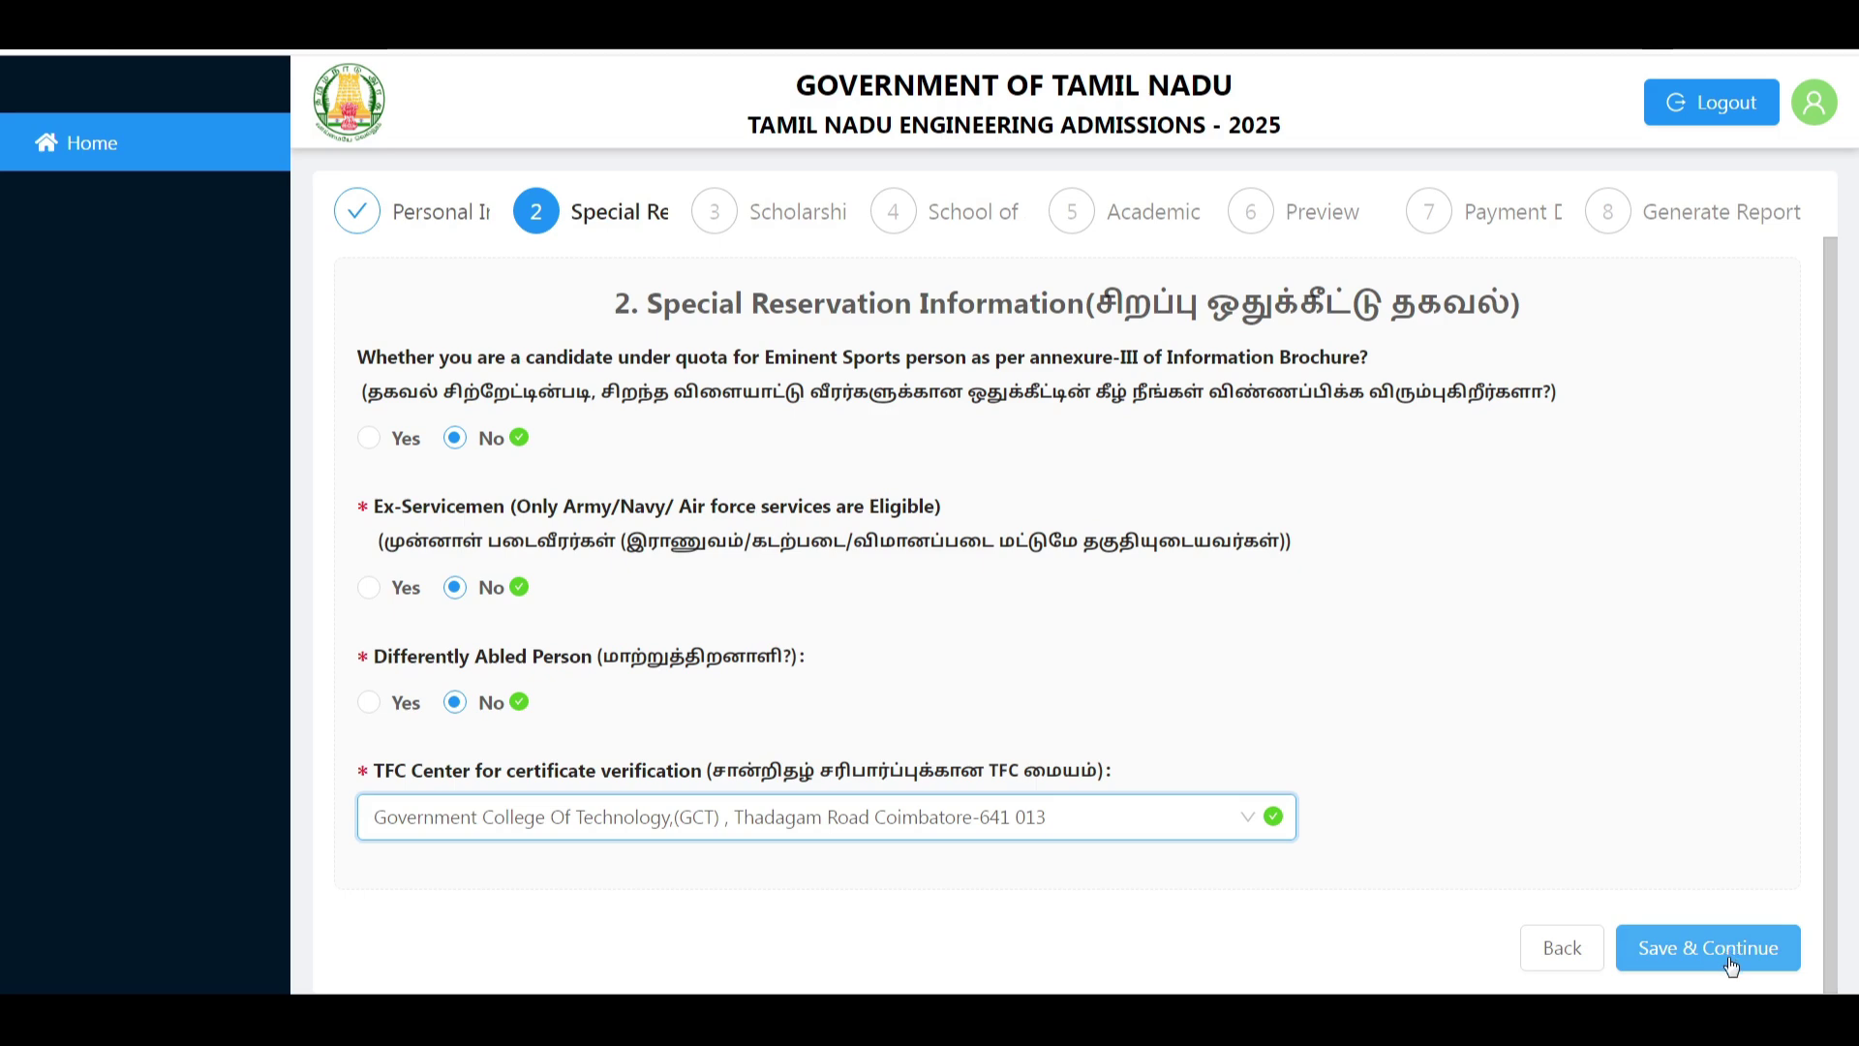
{"action": "left_click", "coordinate": [1731, 965]}
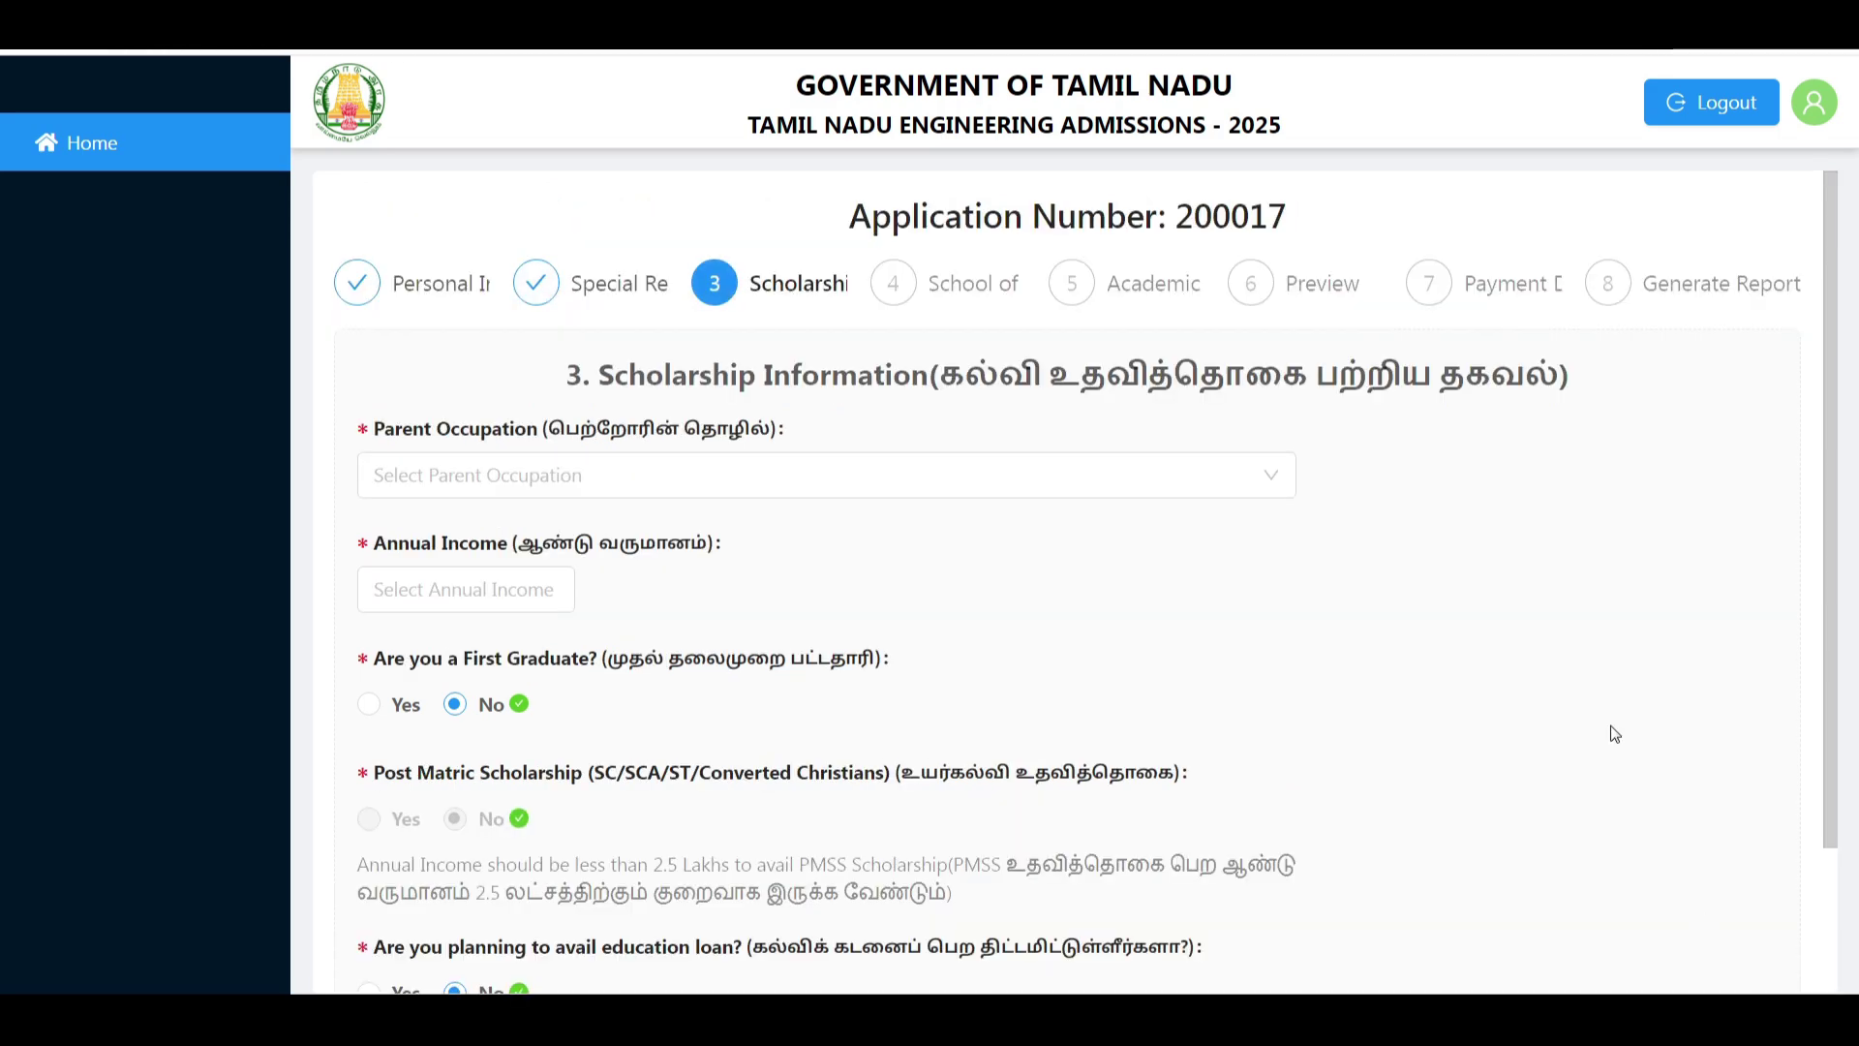
Set parent occupation State Govt Employee, annual income 800000, education loan Yes, and save.
{"action": "scroll", "coordinate": [1571, 641], "scroll_direction": "down", "scroll_amount": 2}
{"action": "scroll", "coordinate": [1572, 645], "scroll_direction": "down", "scroll_amount": 1}
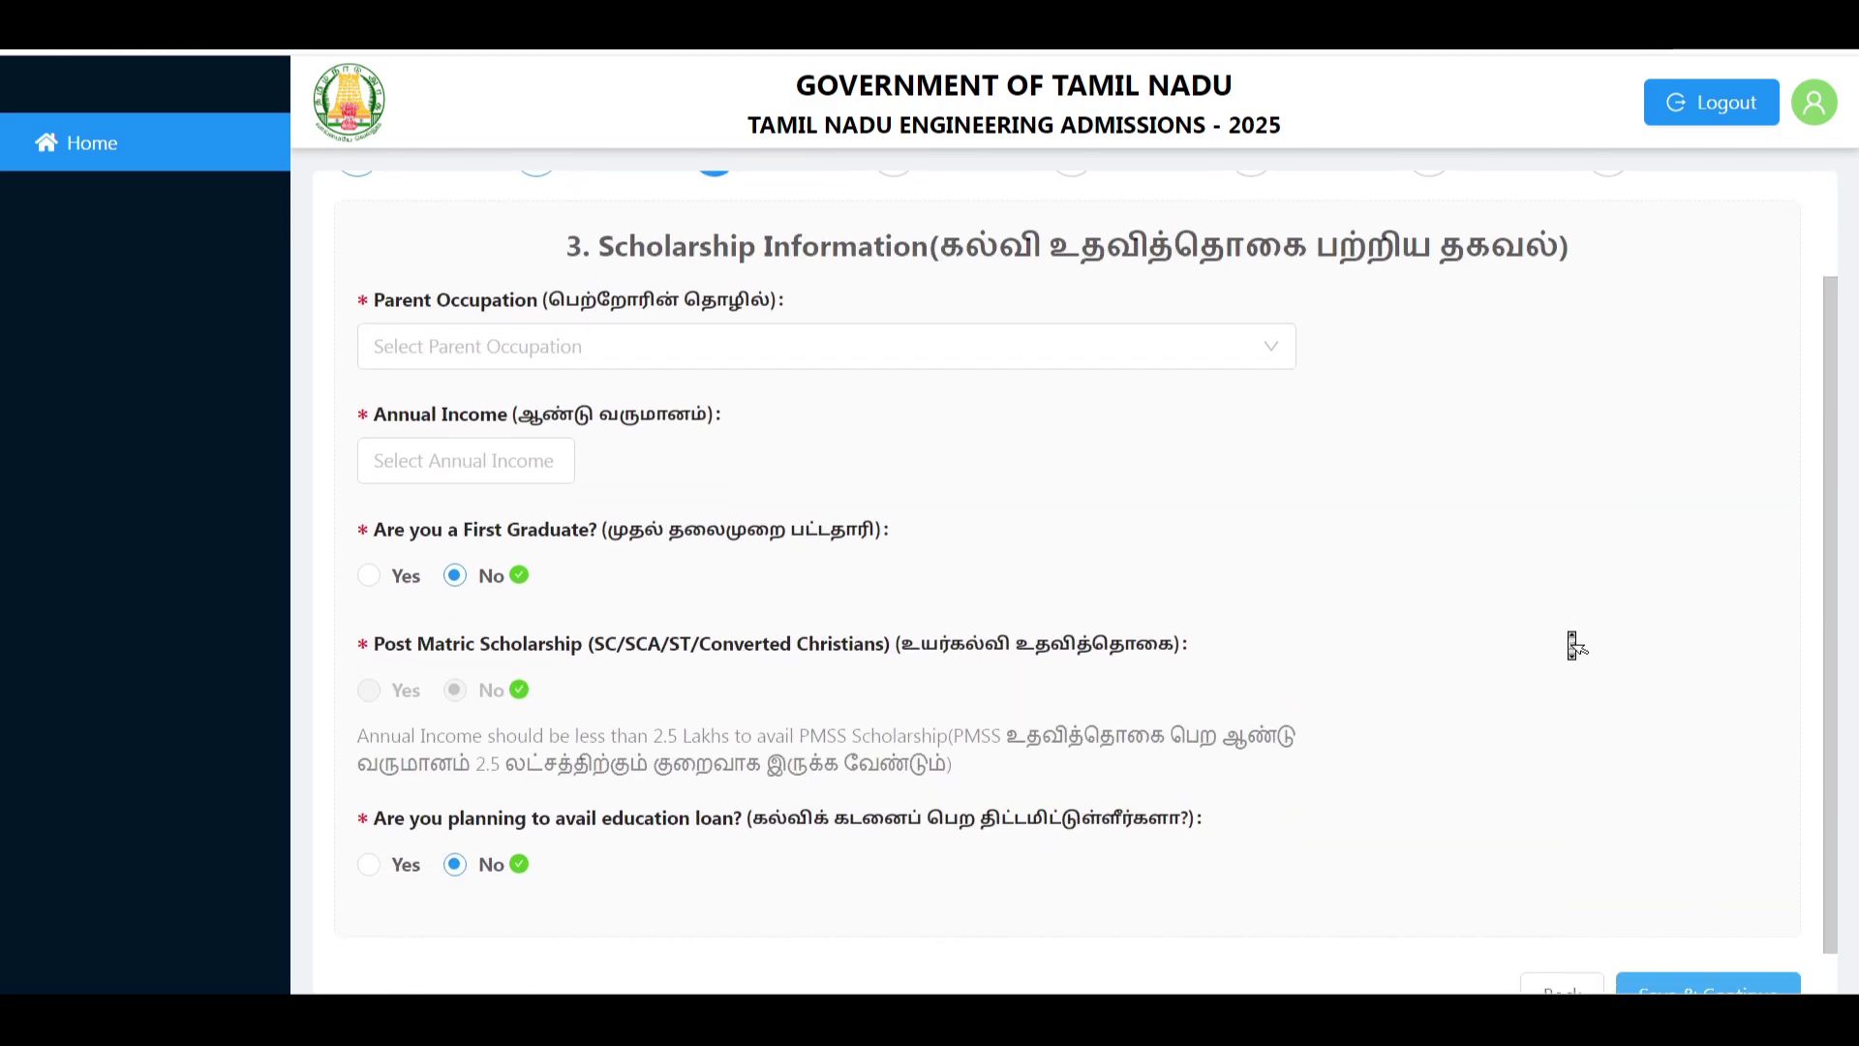
{"action": "scroll", "coordinate": [1573, 644], "scroll_direction": "down", "scroll_amount": 1}
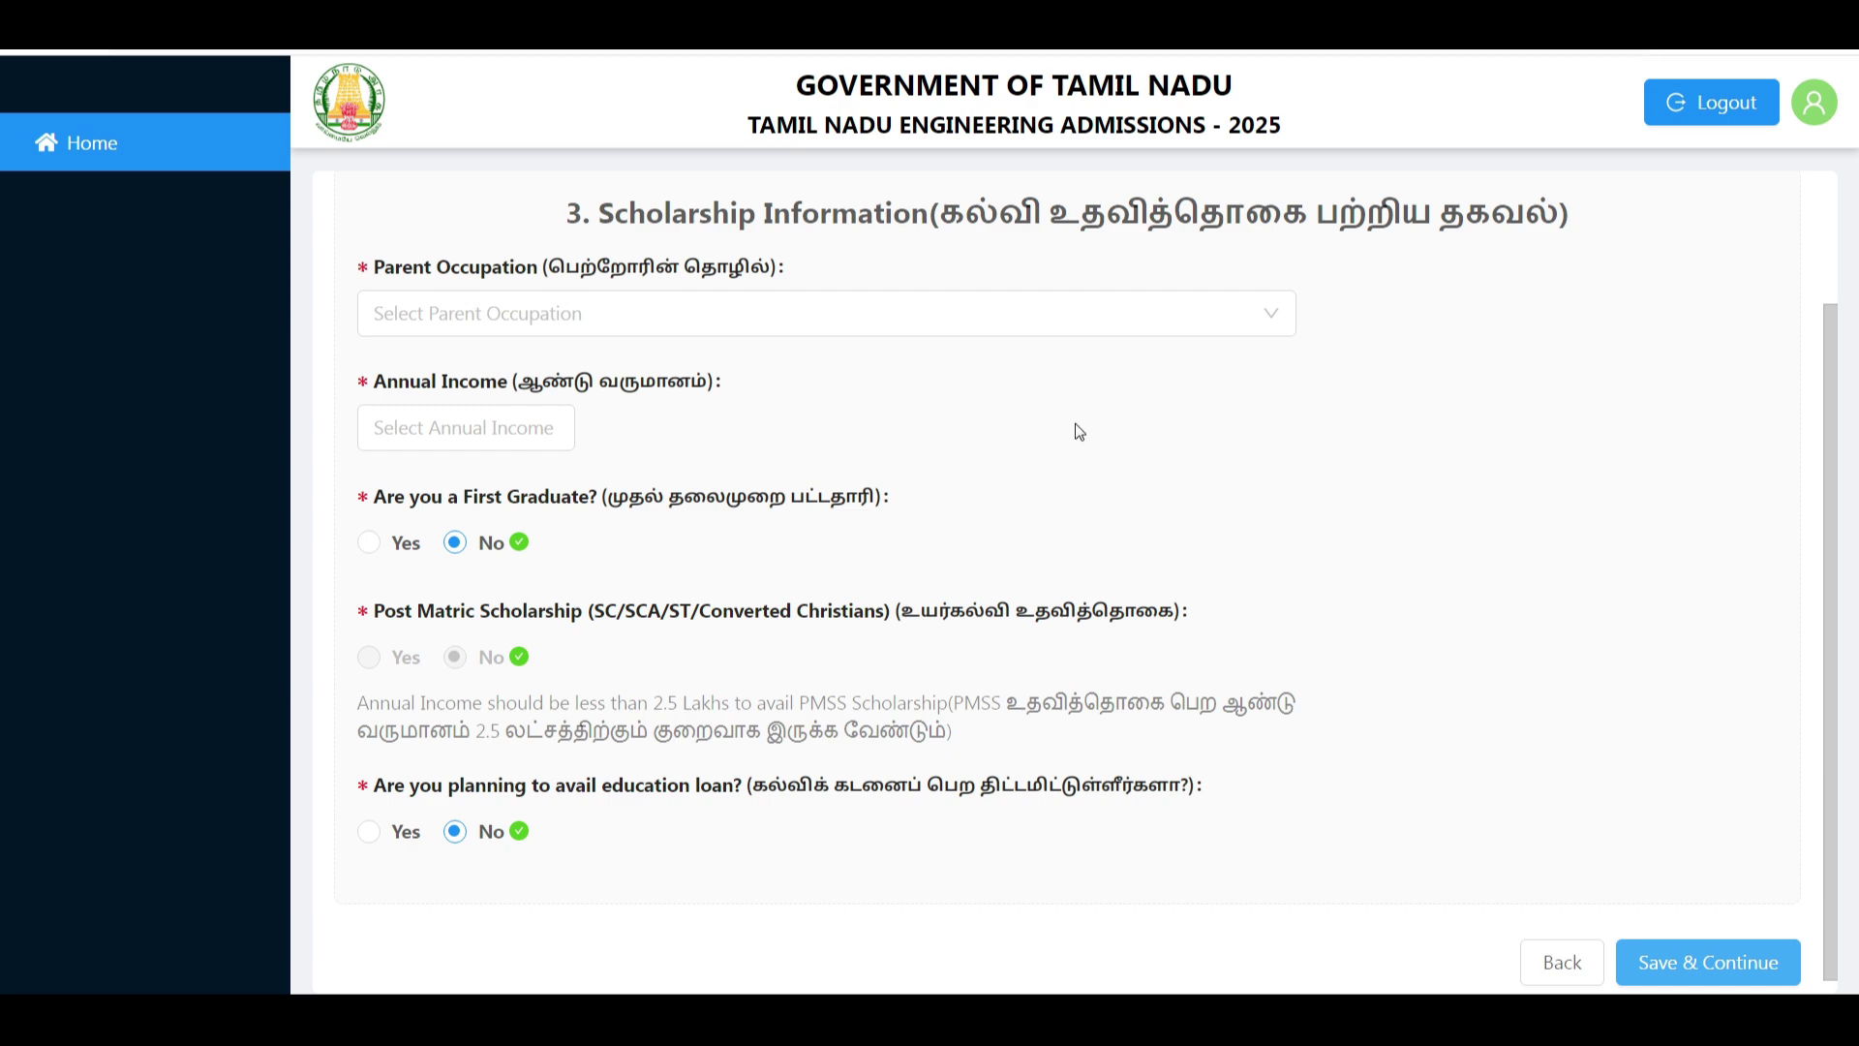
{"action": "left_click", "coordinate": [779, 333]}
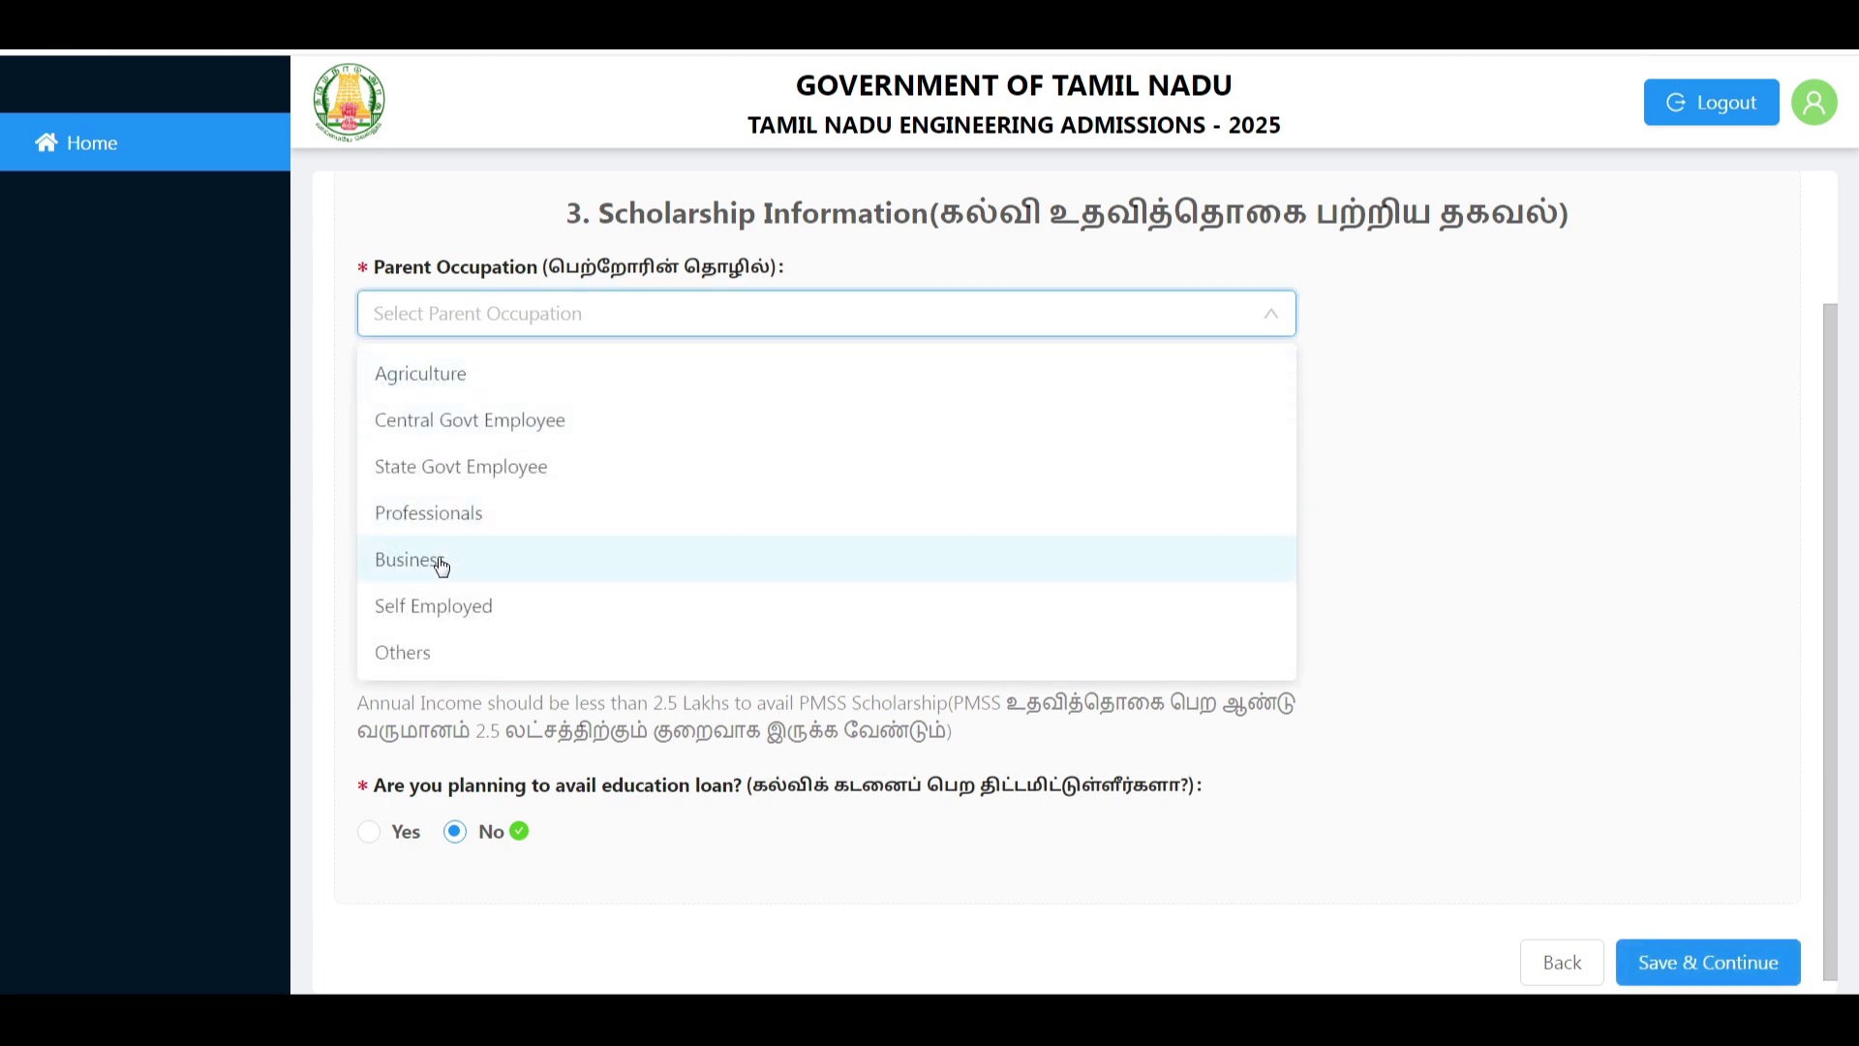
{"action": "left_click", "coordinate": [442, 479]}
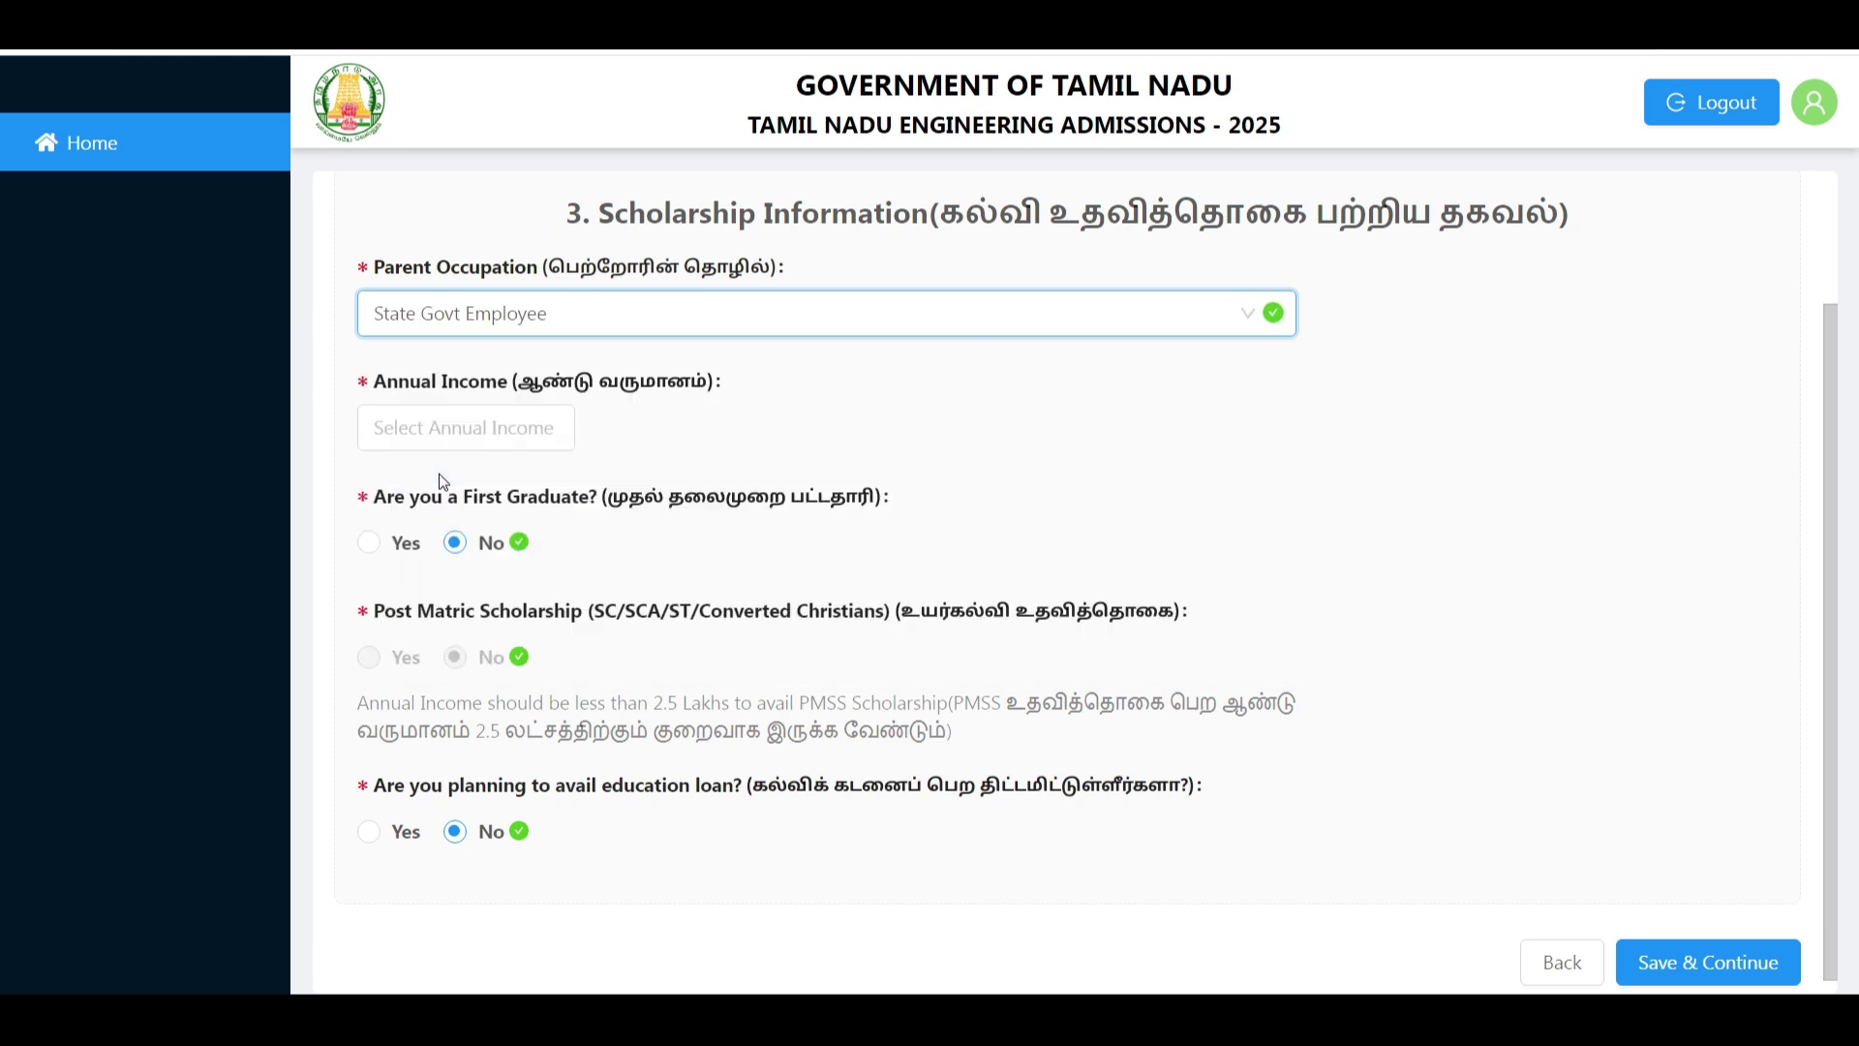
{"action": "left_click", "coordinate": [476, 441]}
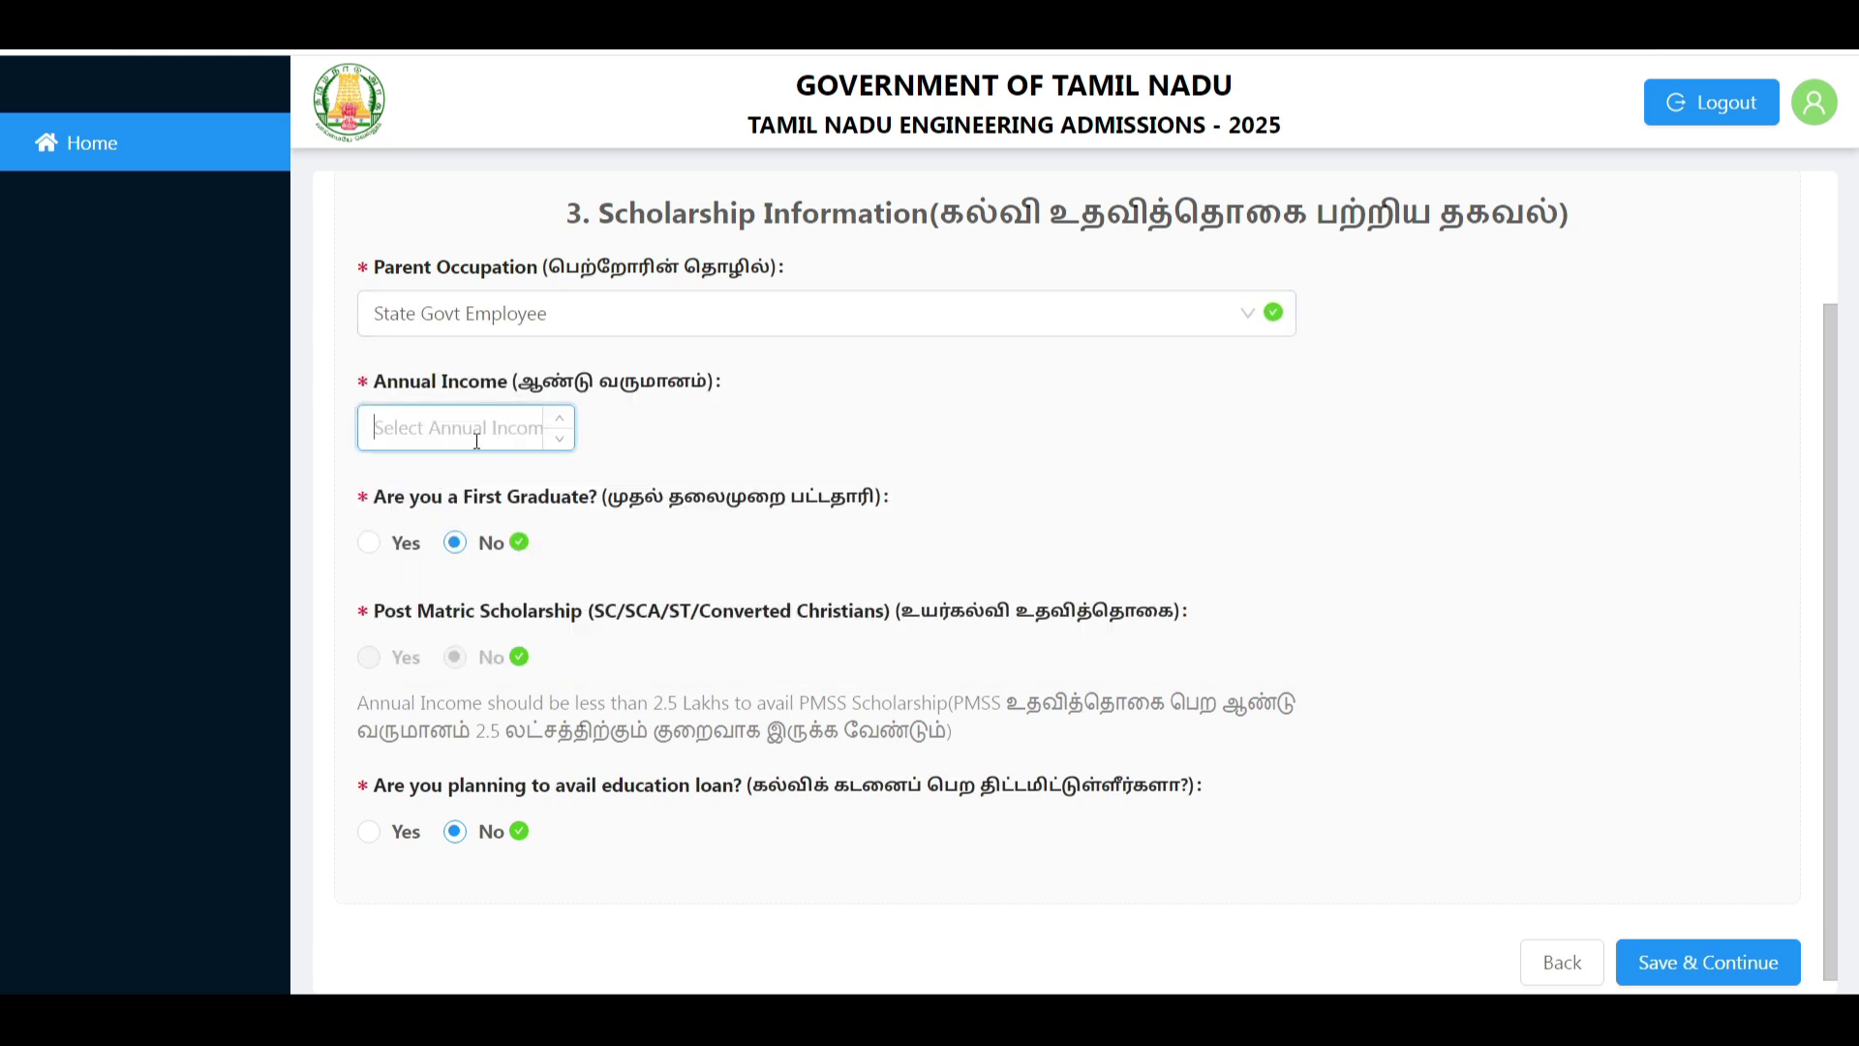
{"action": "type", "text": "800000"}
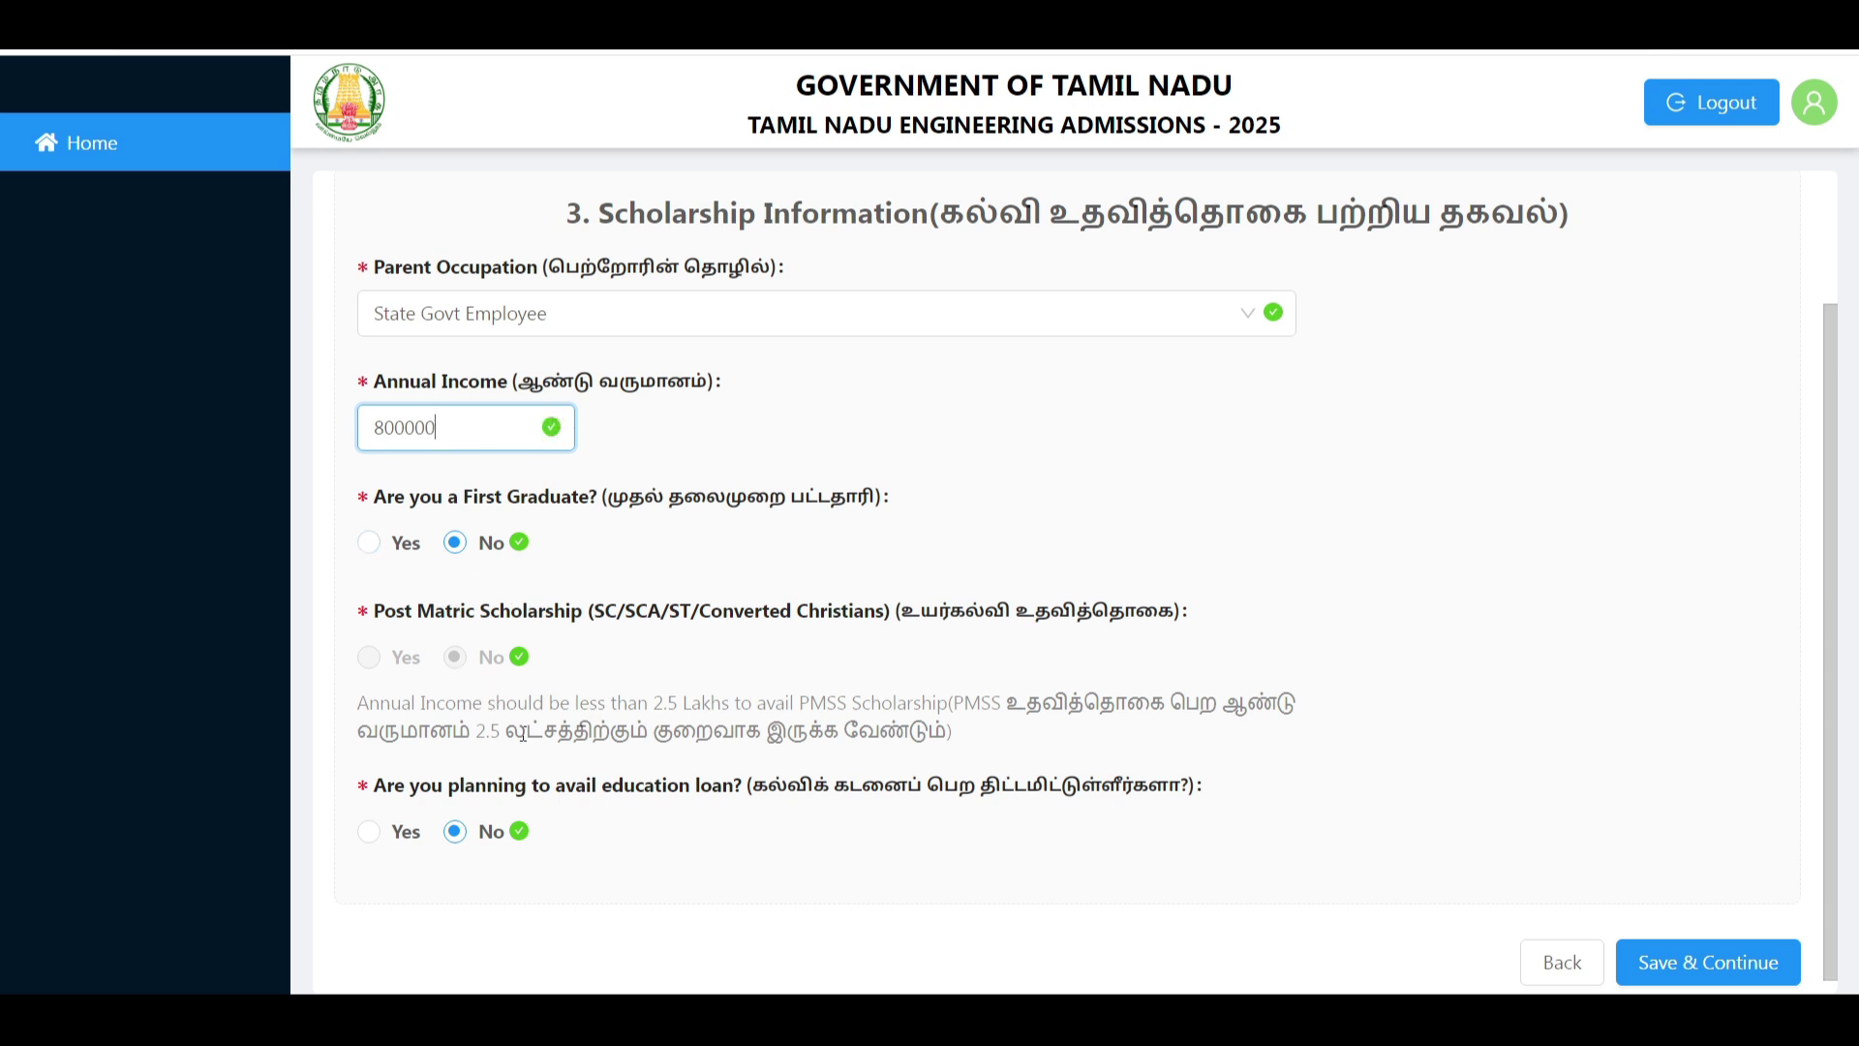
{"action": "scroll", "coordinate": [542, 760], "scroll_direction": "down", "scroll_amount": 1}
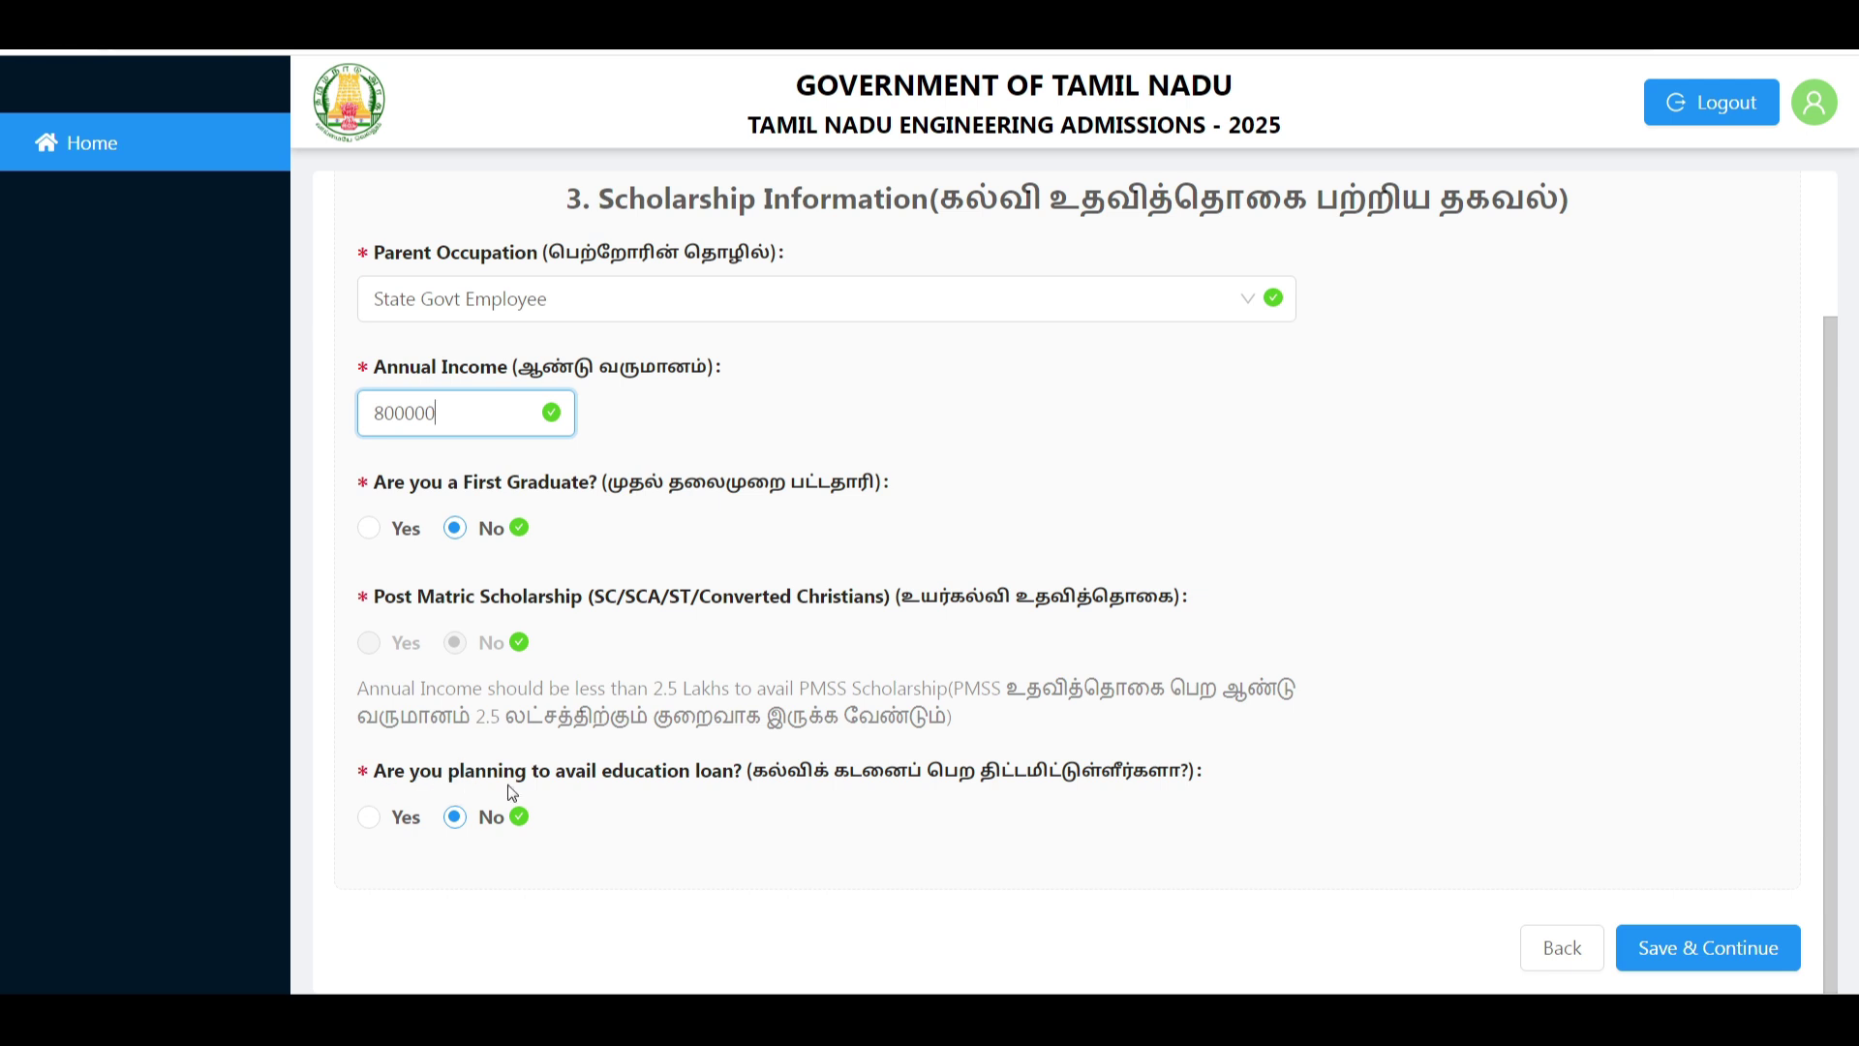
{"action": "left_click", "coordinate": [371, 821]}
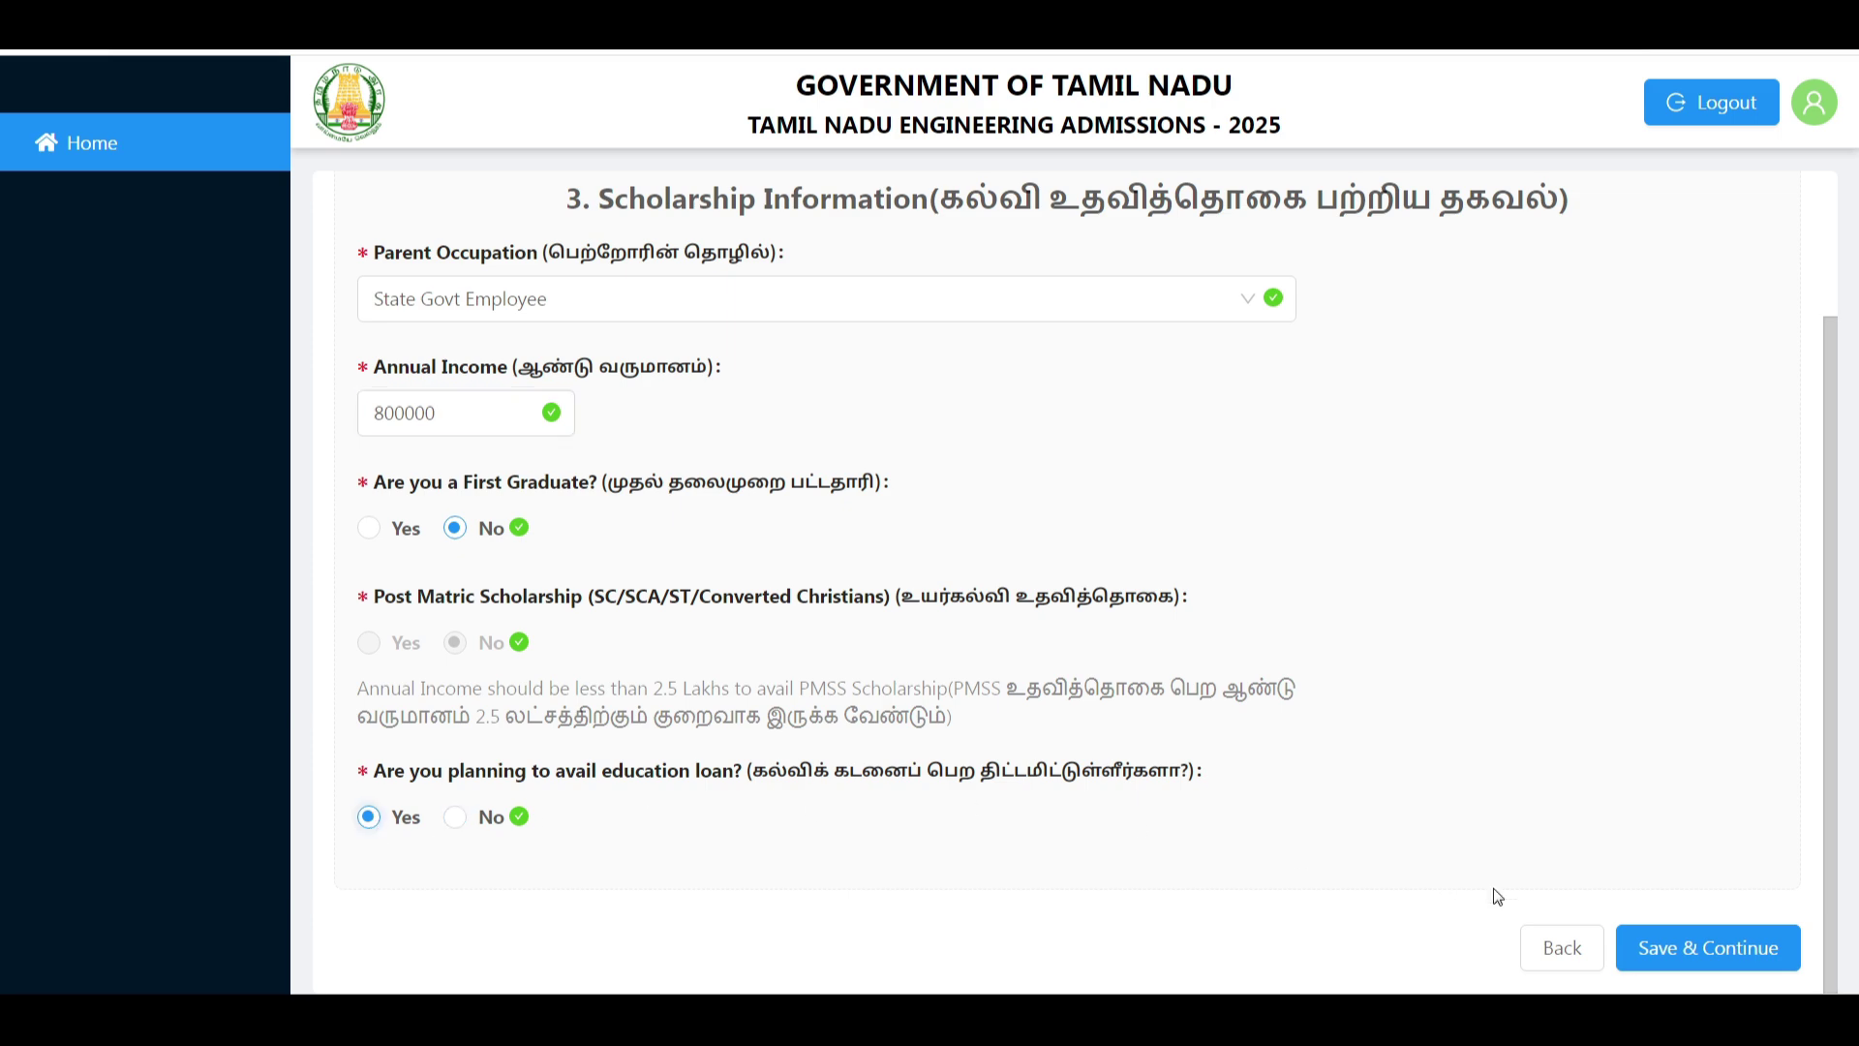
{"action": "left_click", "coordinate": [1667, 946]}
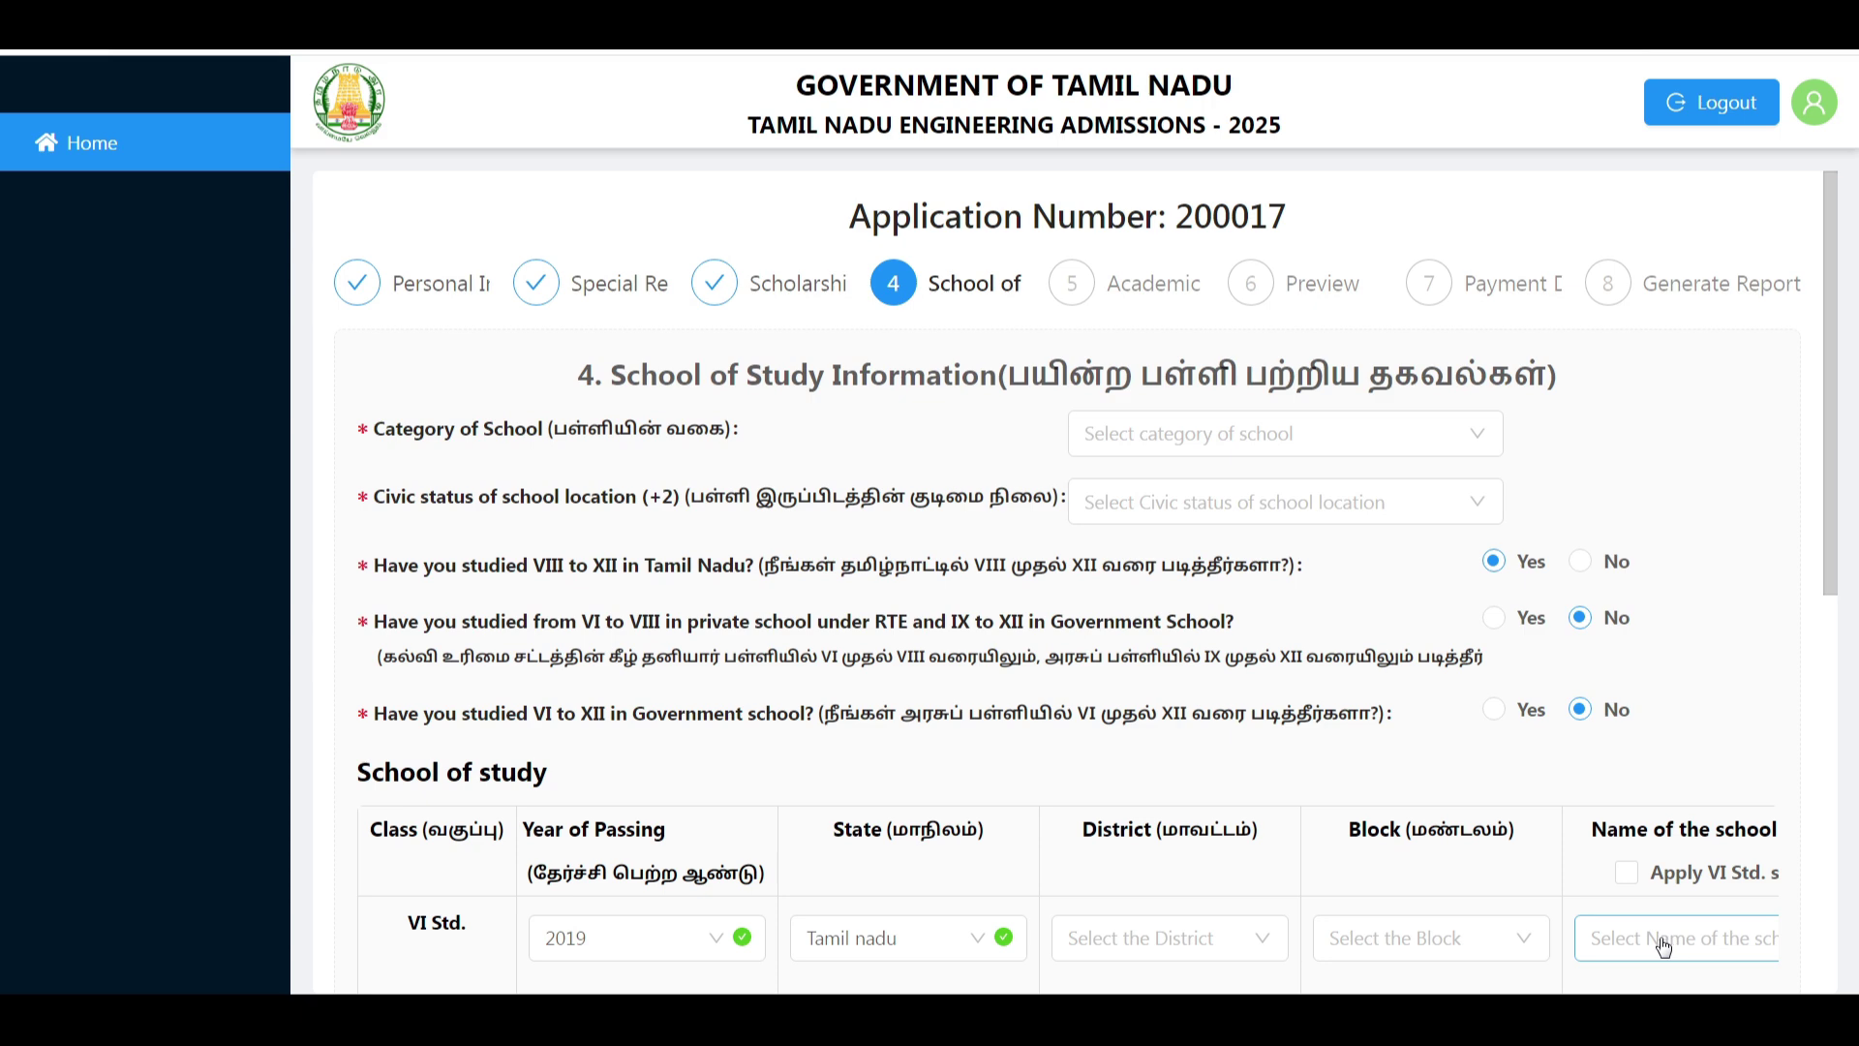
Set school category Private, civic status Town Panchayat, and confirm VIII–XII studied in Tamil Nadu.
{"action": "left_click", "coordinate": [1256, 443]}
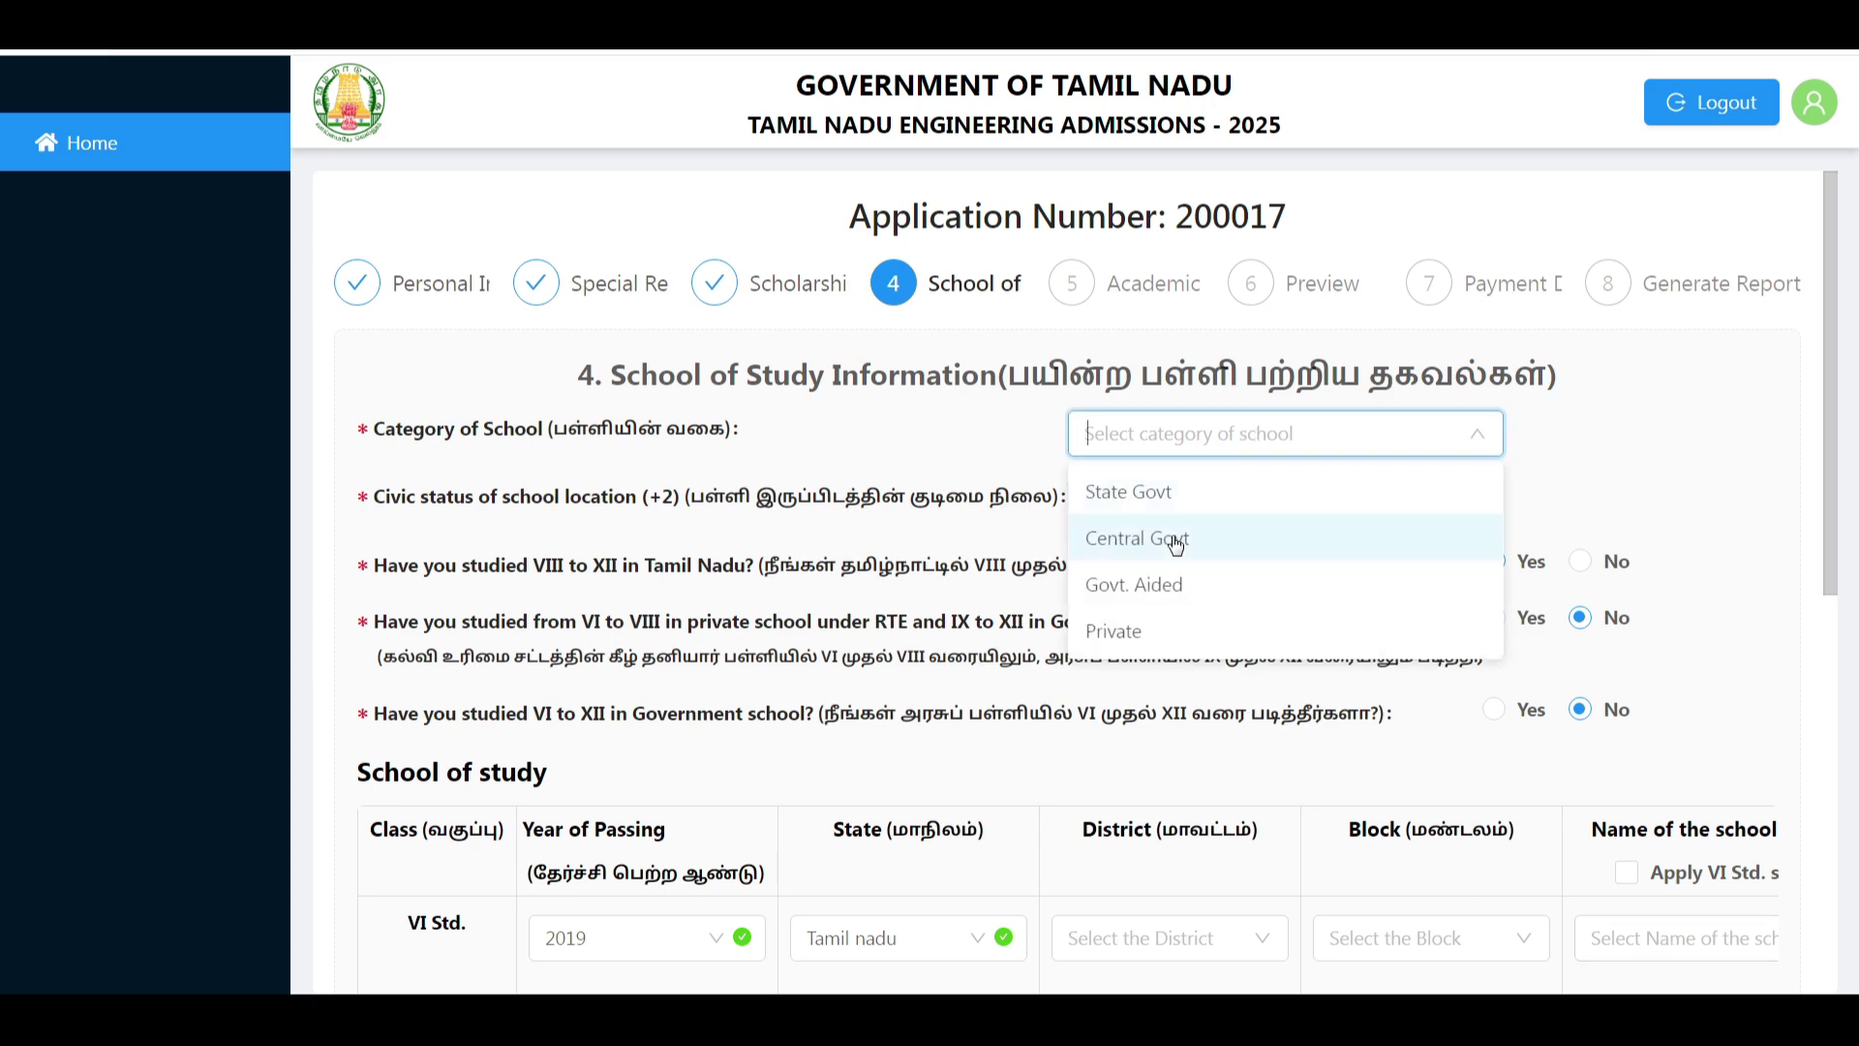
{"action": "left_click", "coordinate": [1165, 642]}
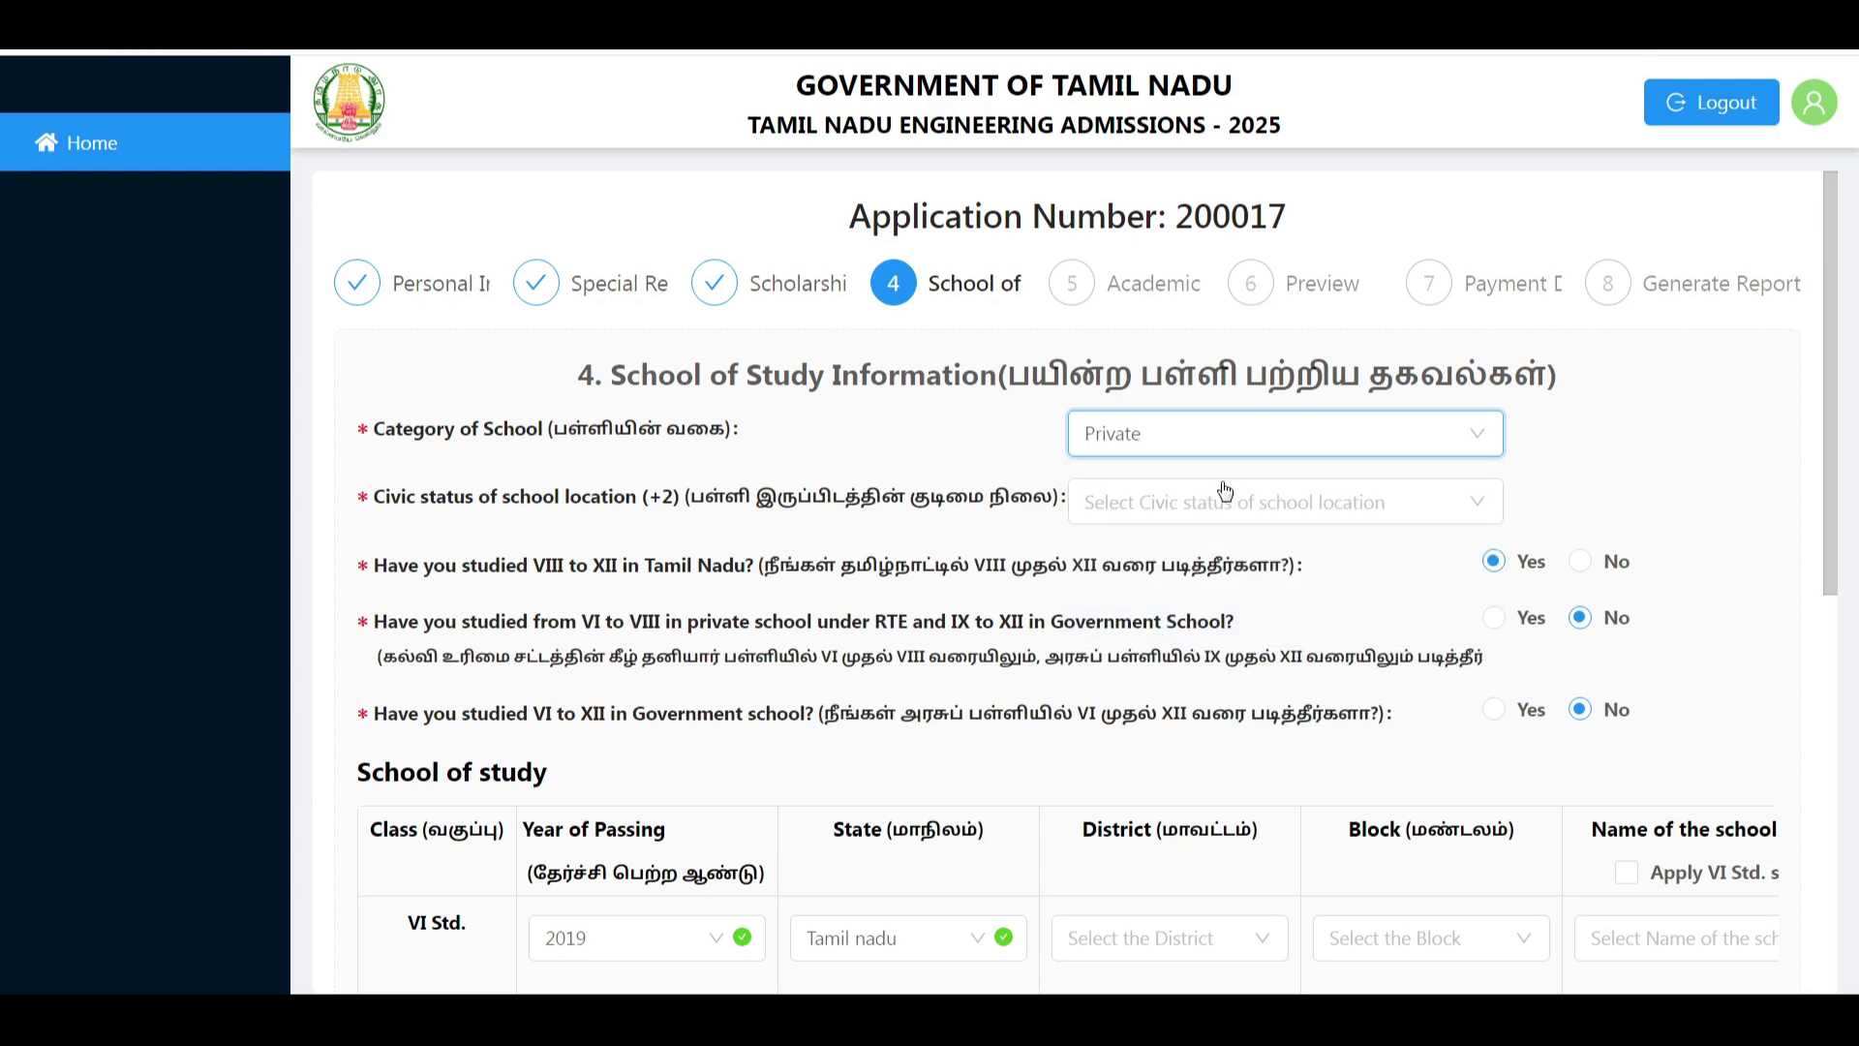
{"action": "left_click", "coordinate": [1235, 505]}
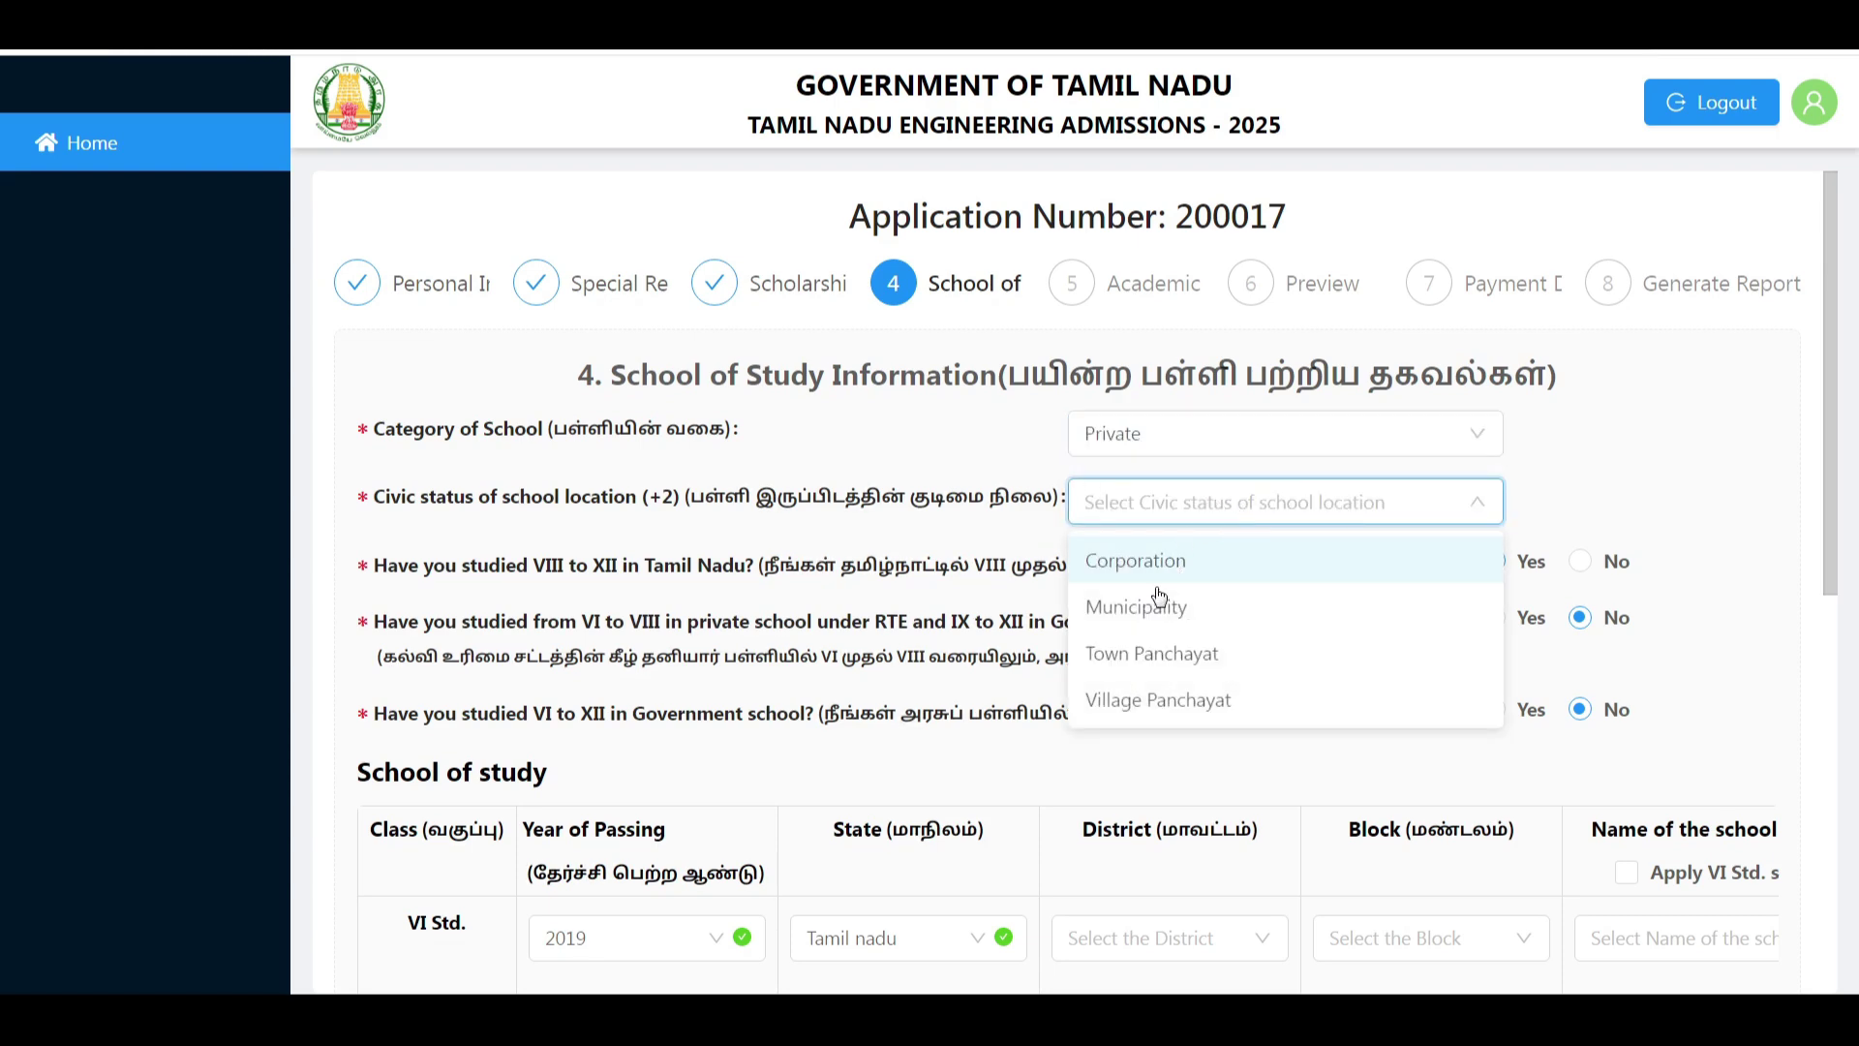
{"action": "left_click", "coordinate": [1138, 670]}
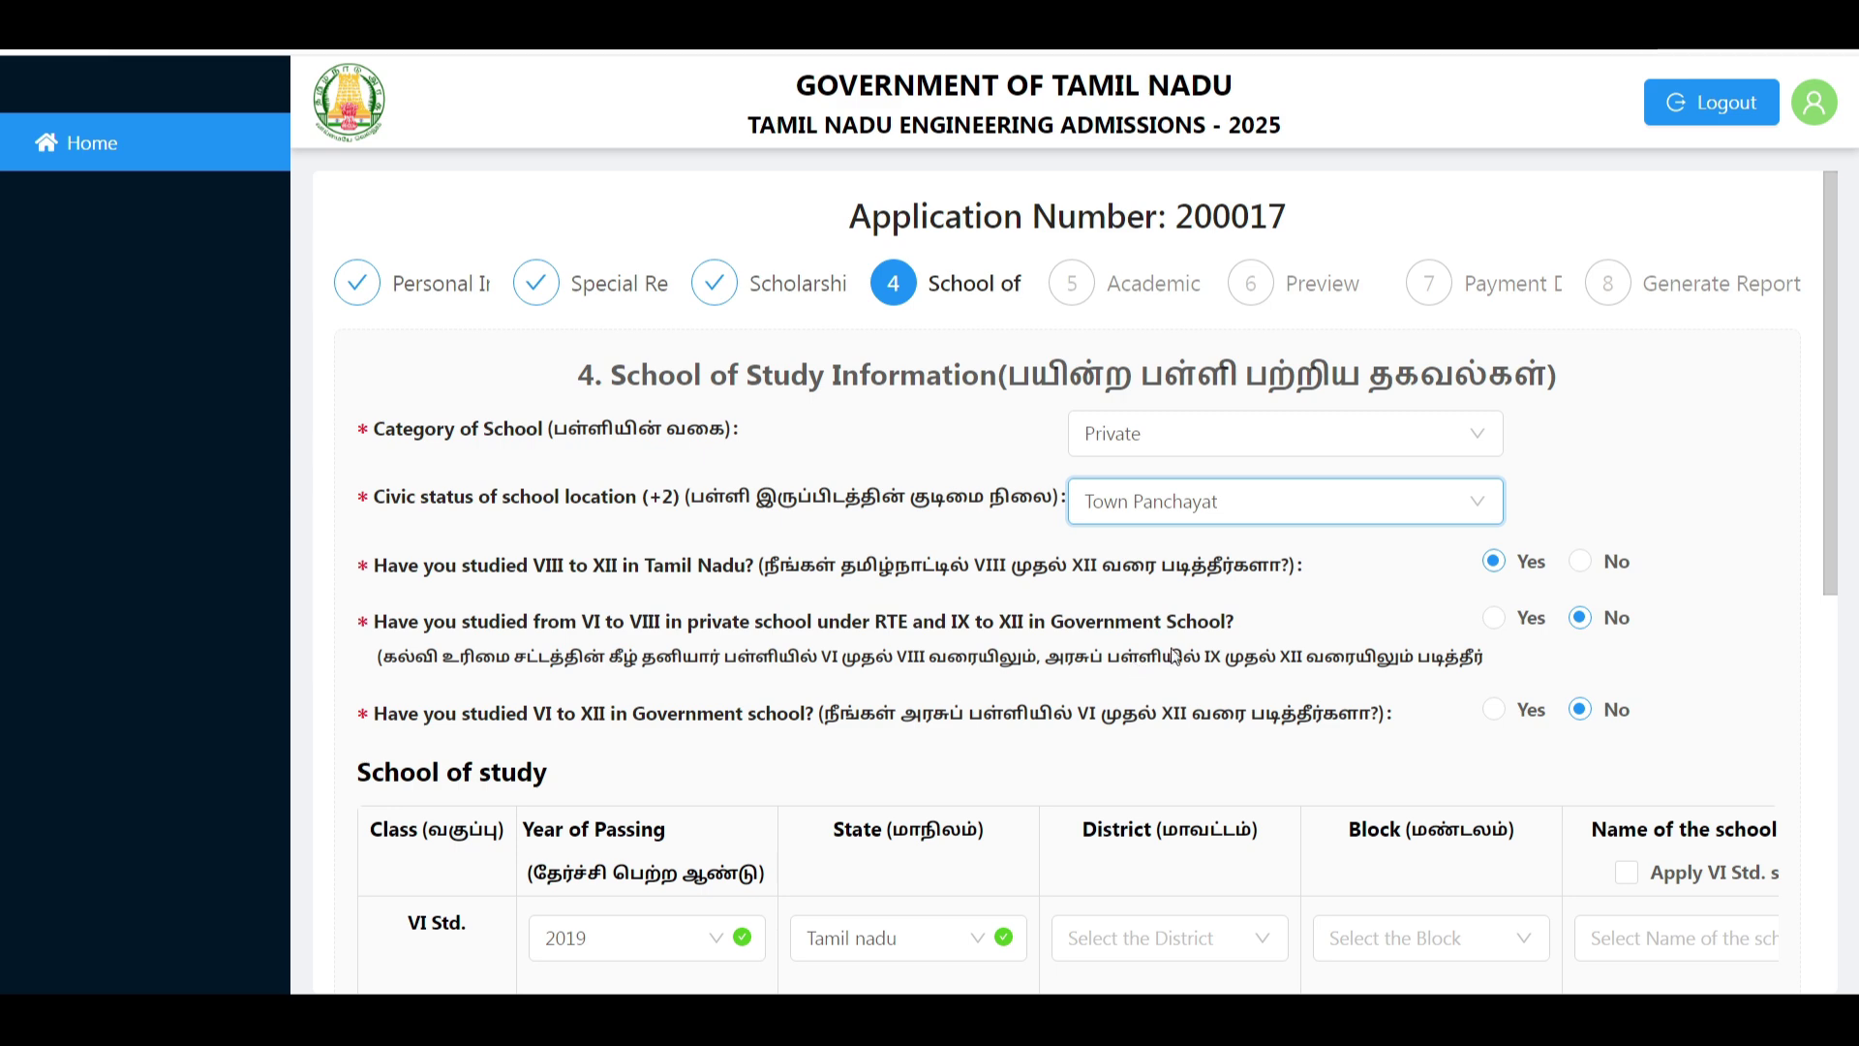
{"action": "left_click", "coordinate": [1494, 561]}
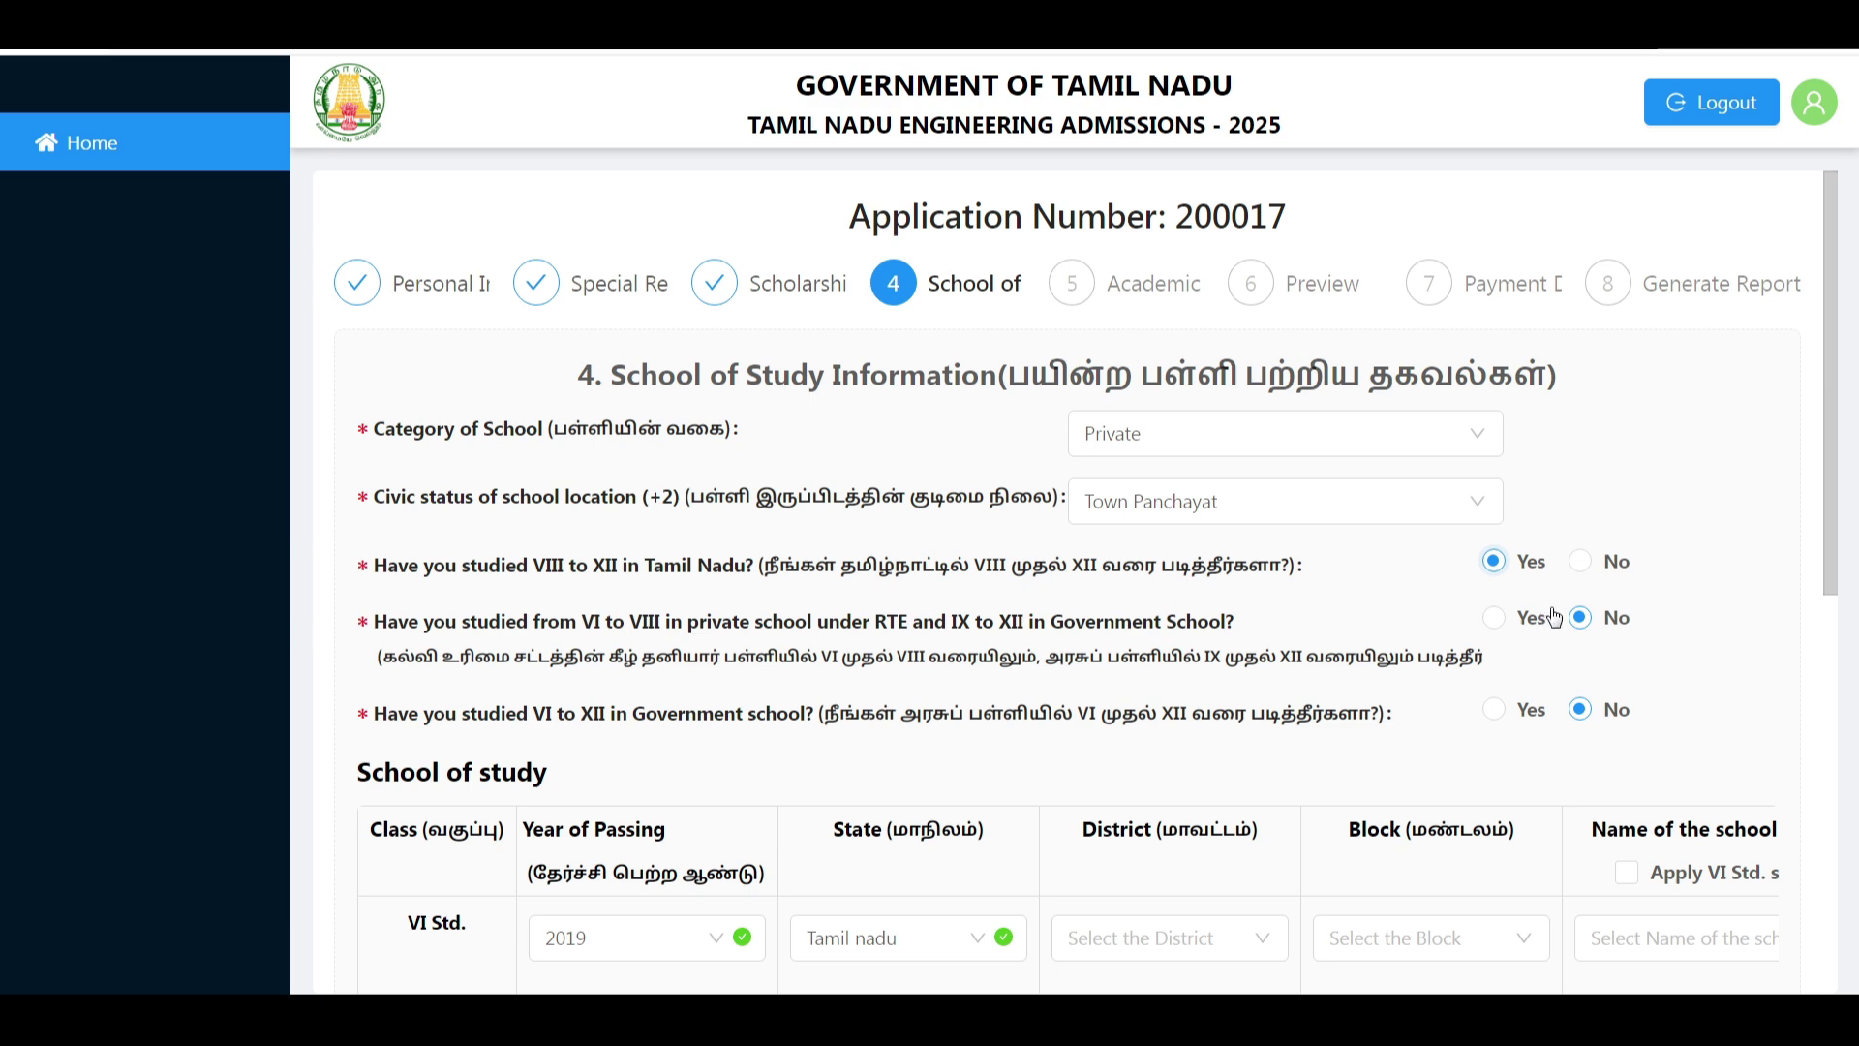
{"action": "scroll", "coordinate": [963, 682], "scroll_direction": "down", "scroll_amount": 2}
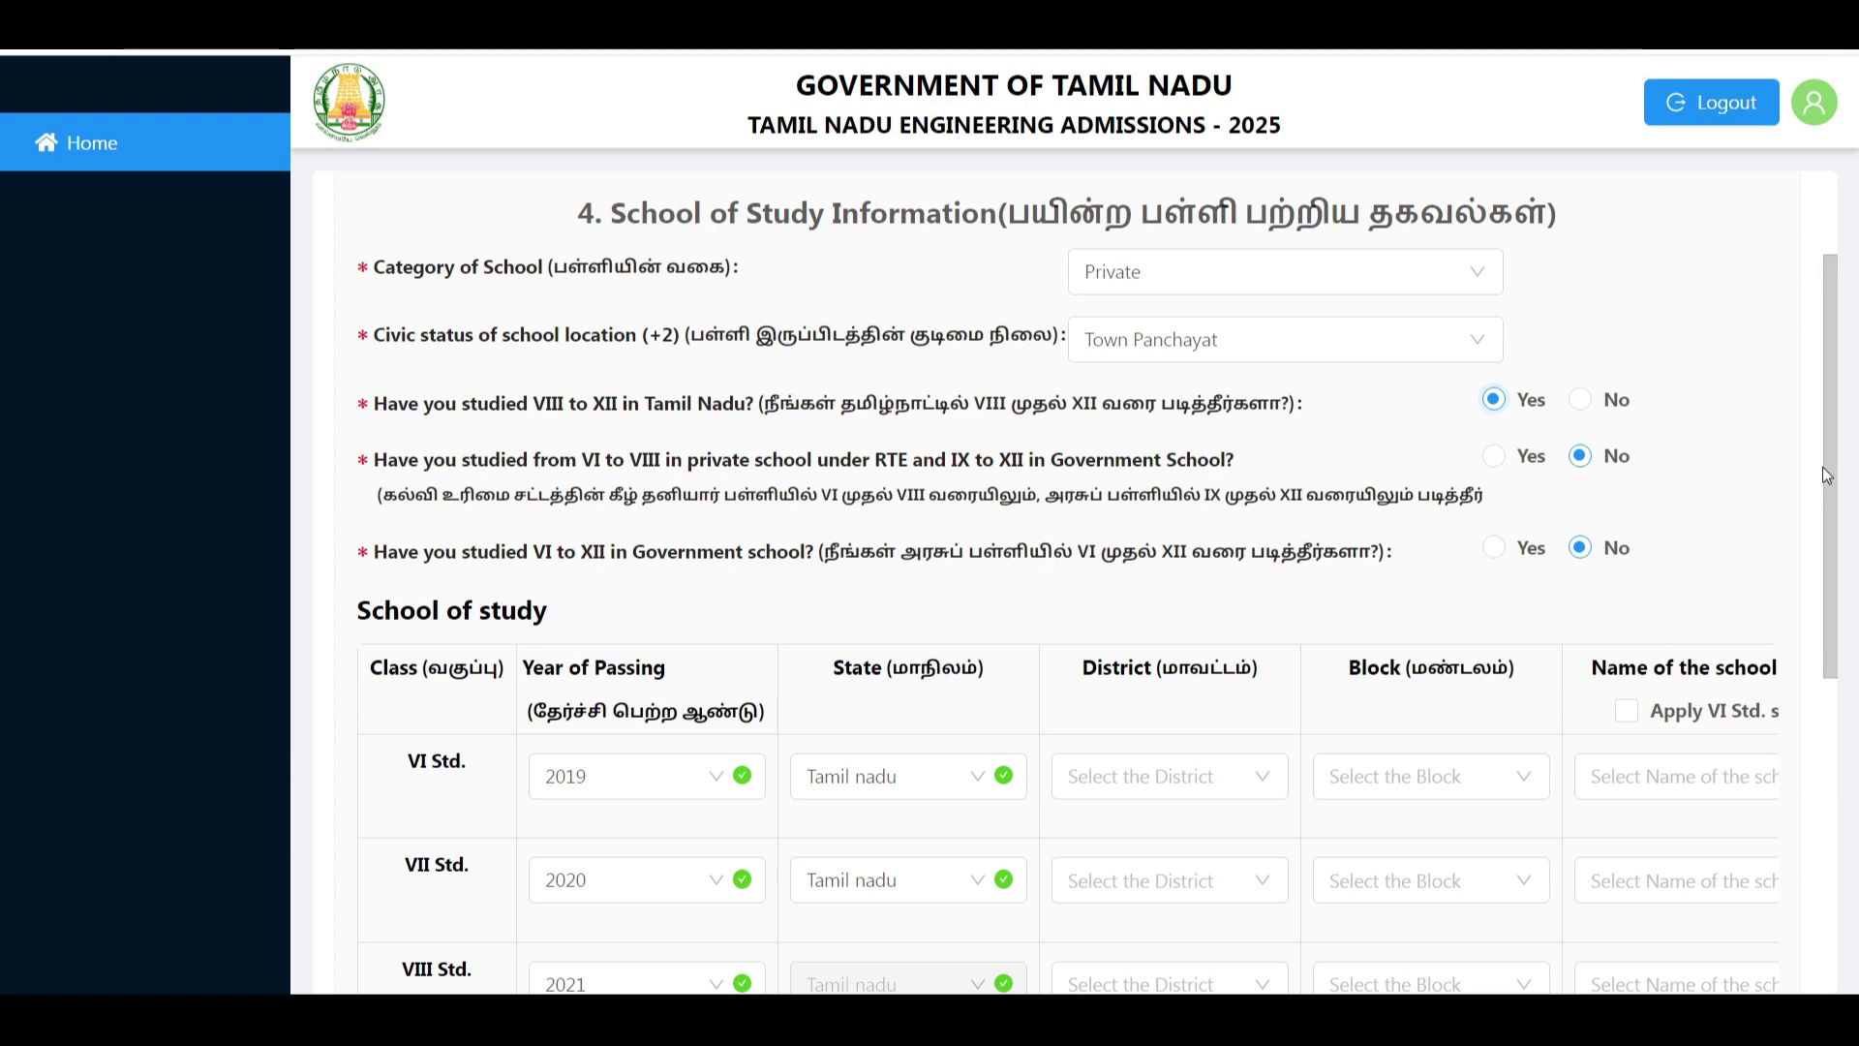
Set the VI Std school district to Sivaganga and block to Manamadurai.
{"action": "left_click_drag", "start_coordinate": [1833, 477], "coordinate": [1824, 380]}
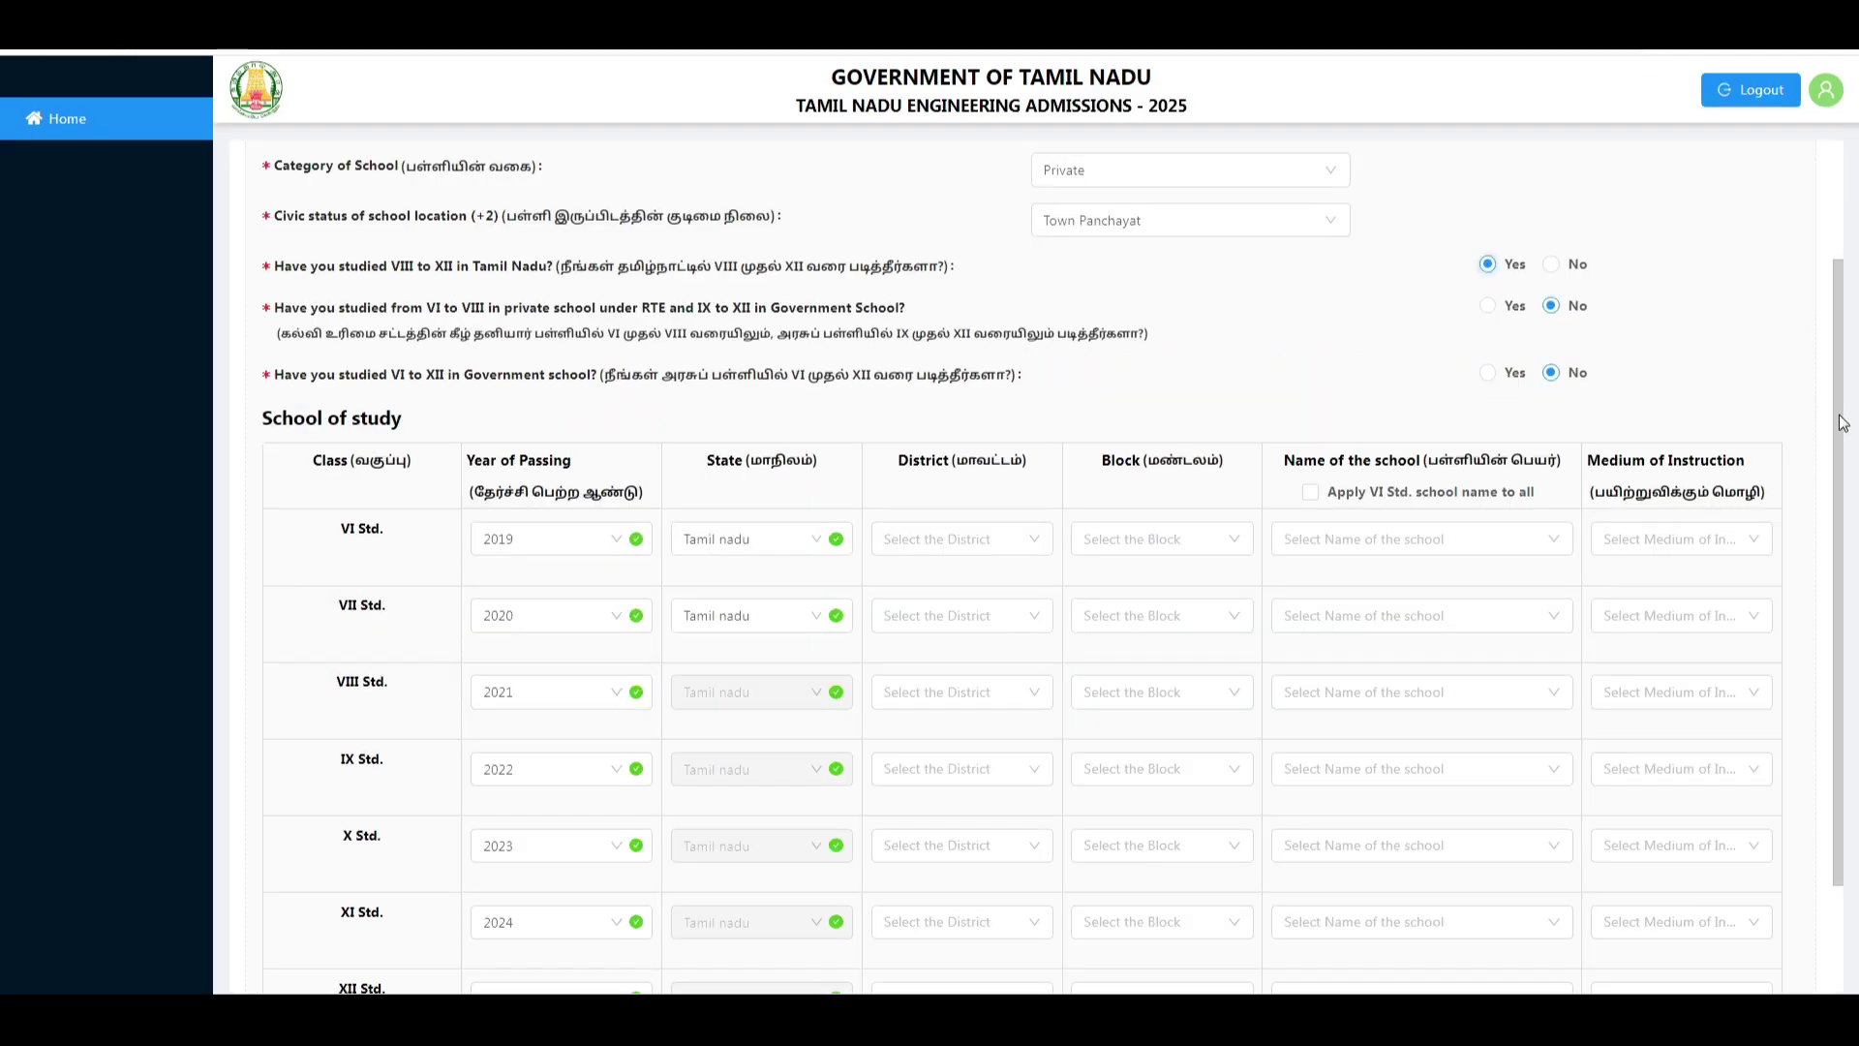
{"action": "left_click_drag", "start_coordinate": [1842, 423], "coordinate": [1855, 539]}
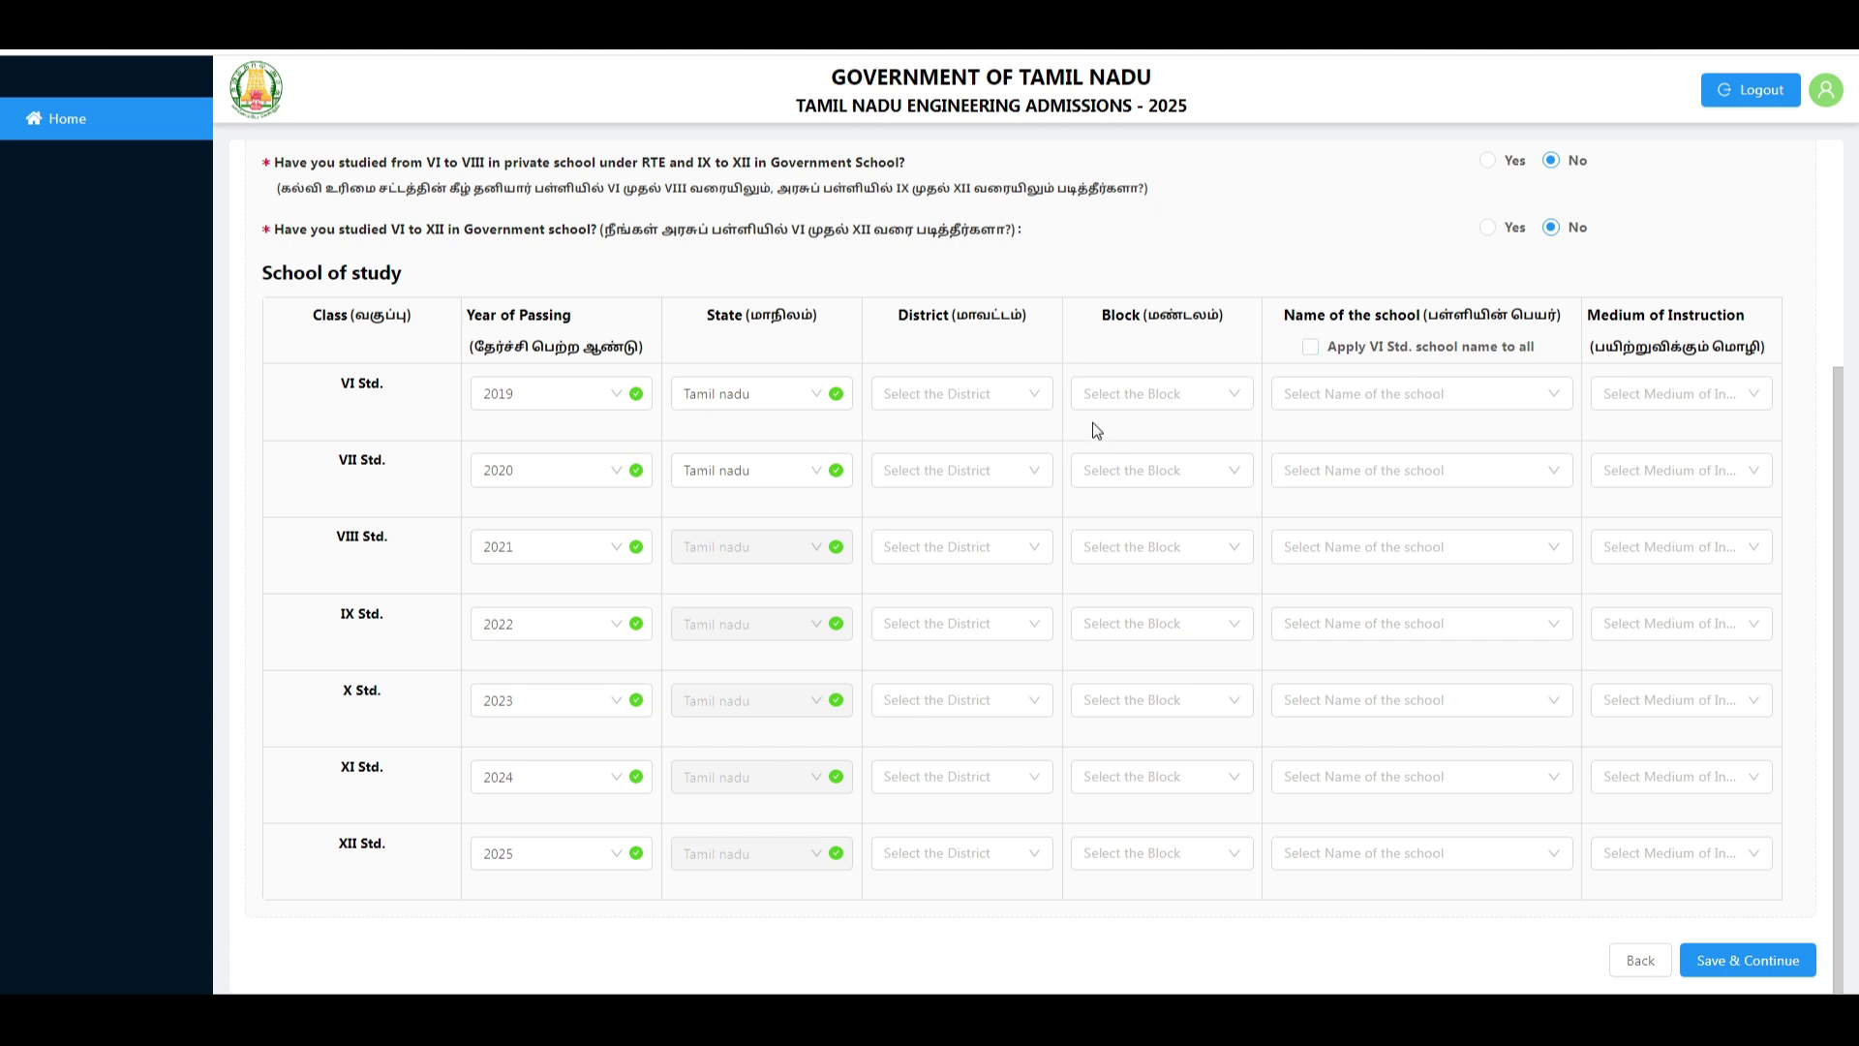
{"action": "left_click", "coordinate": [951, 395]}
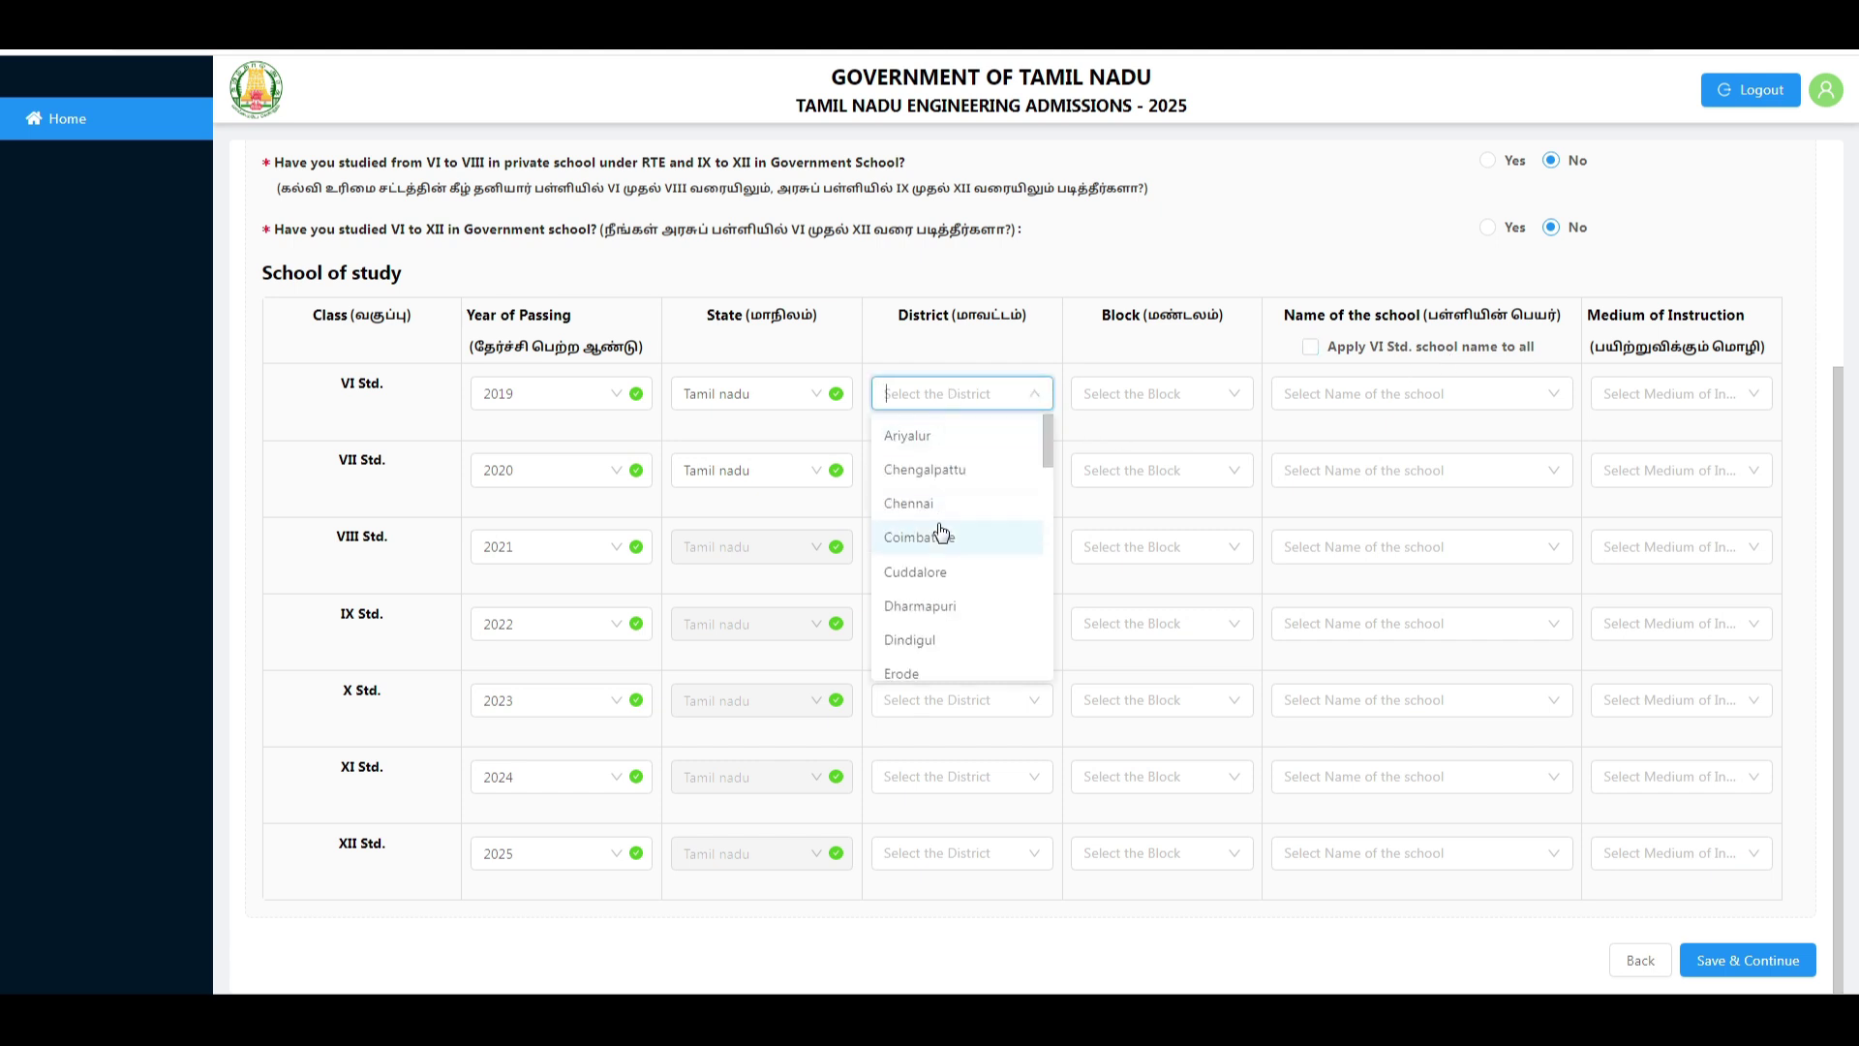
{"action": "type", "text": "siv"}
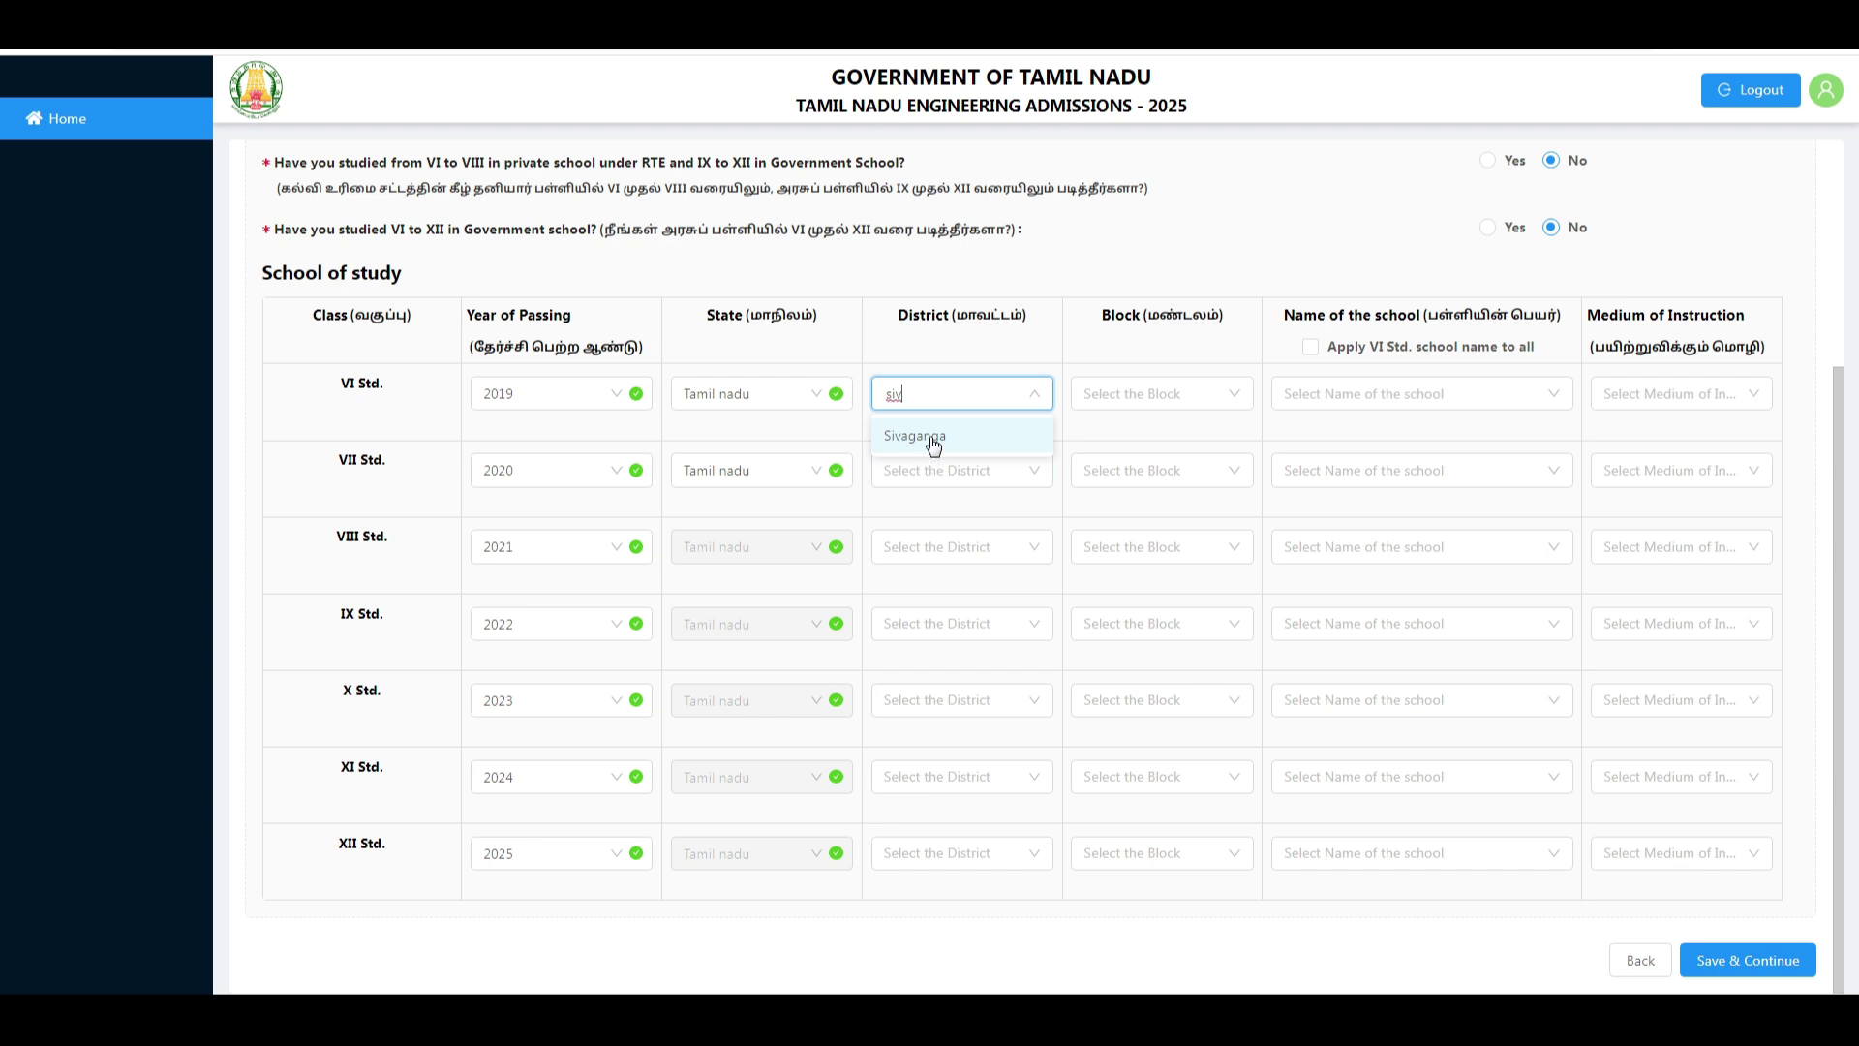
{"action": "left_click", "coordinate": [933, 444]}
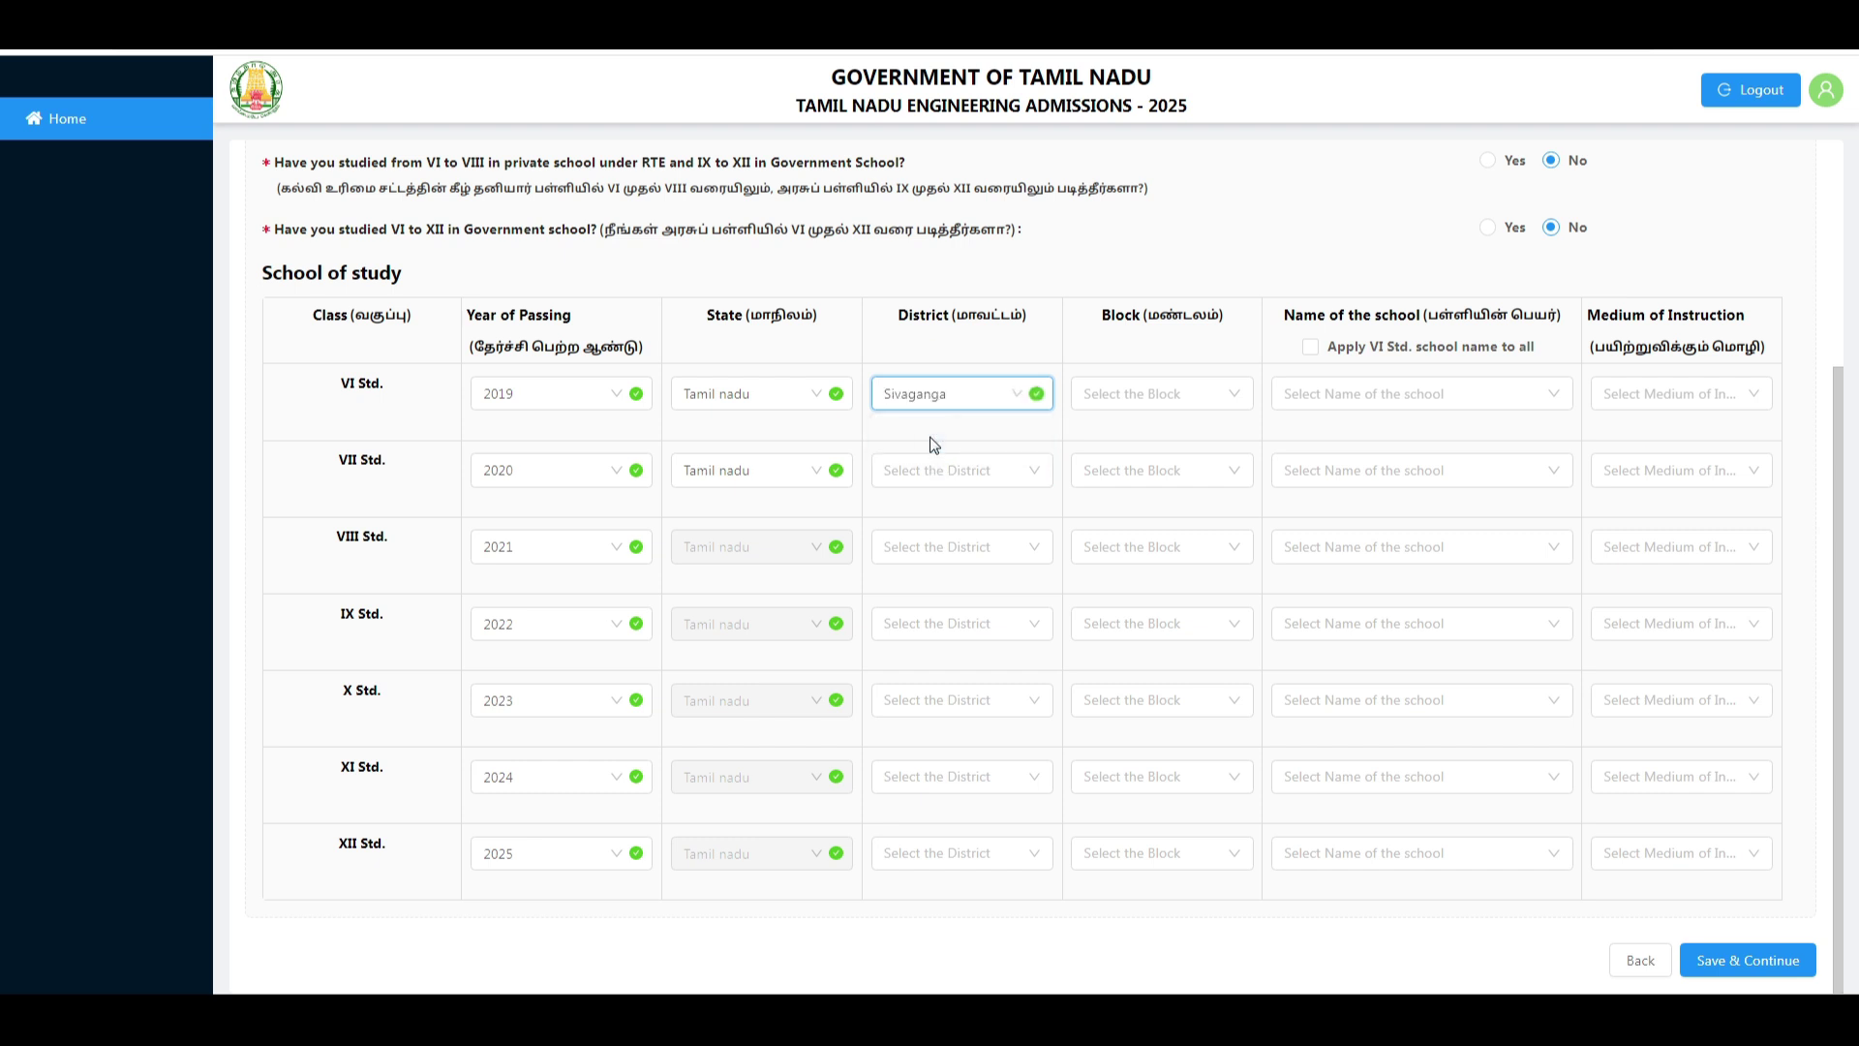
{"action": "left_click", "coordinate": [1199, 409]}
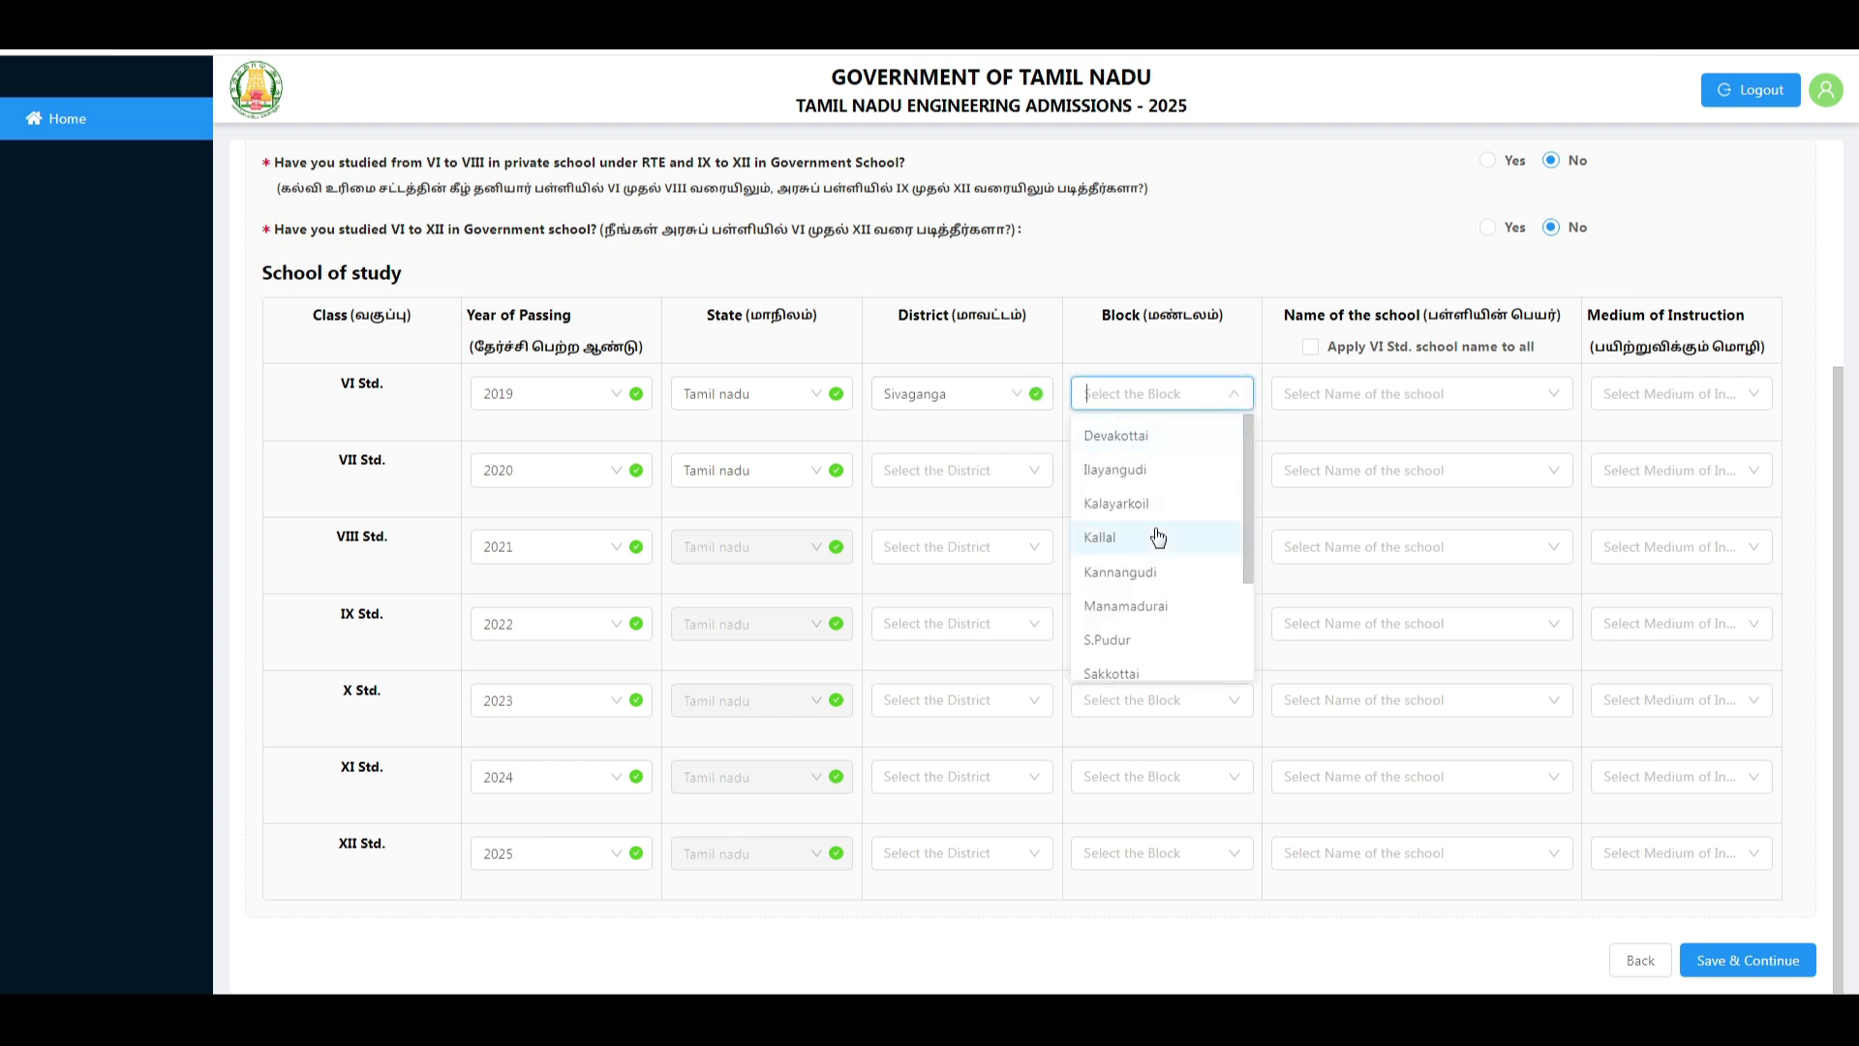
{"action": "left_click", "coordinate": [1151, 607]}
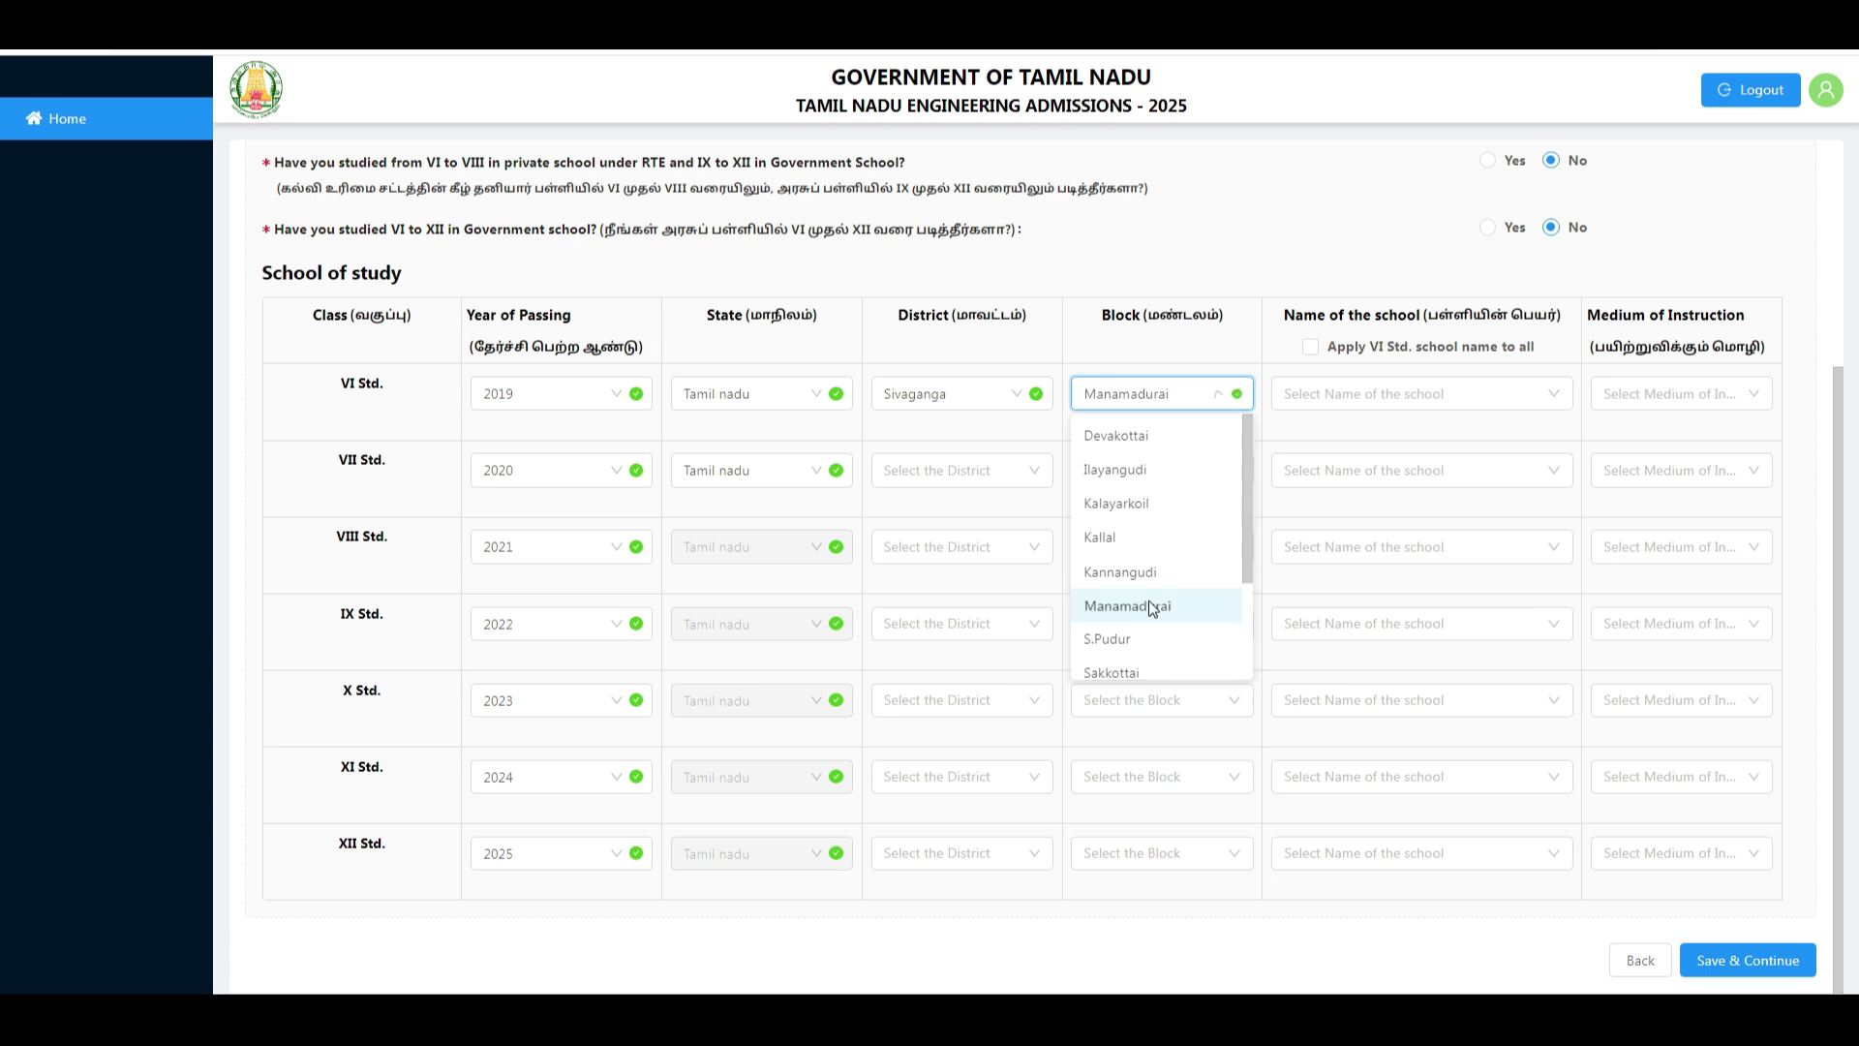
Pick the Seventh Day Adventist school with English medium and apply it to all classes.
{"action": "left_click", "coordinate": [1400, 399]}
{"action": "type", "text": "seve"}
{"action": "left_click", "coordinate": [1406, 438]}
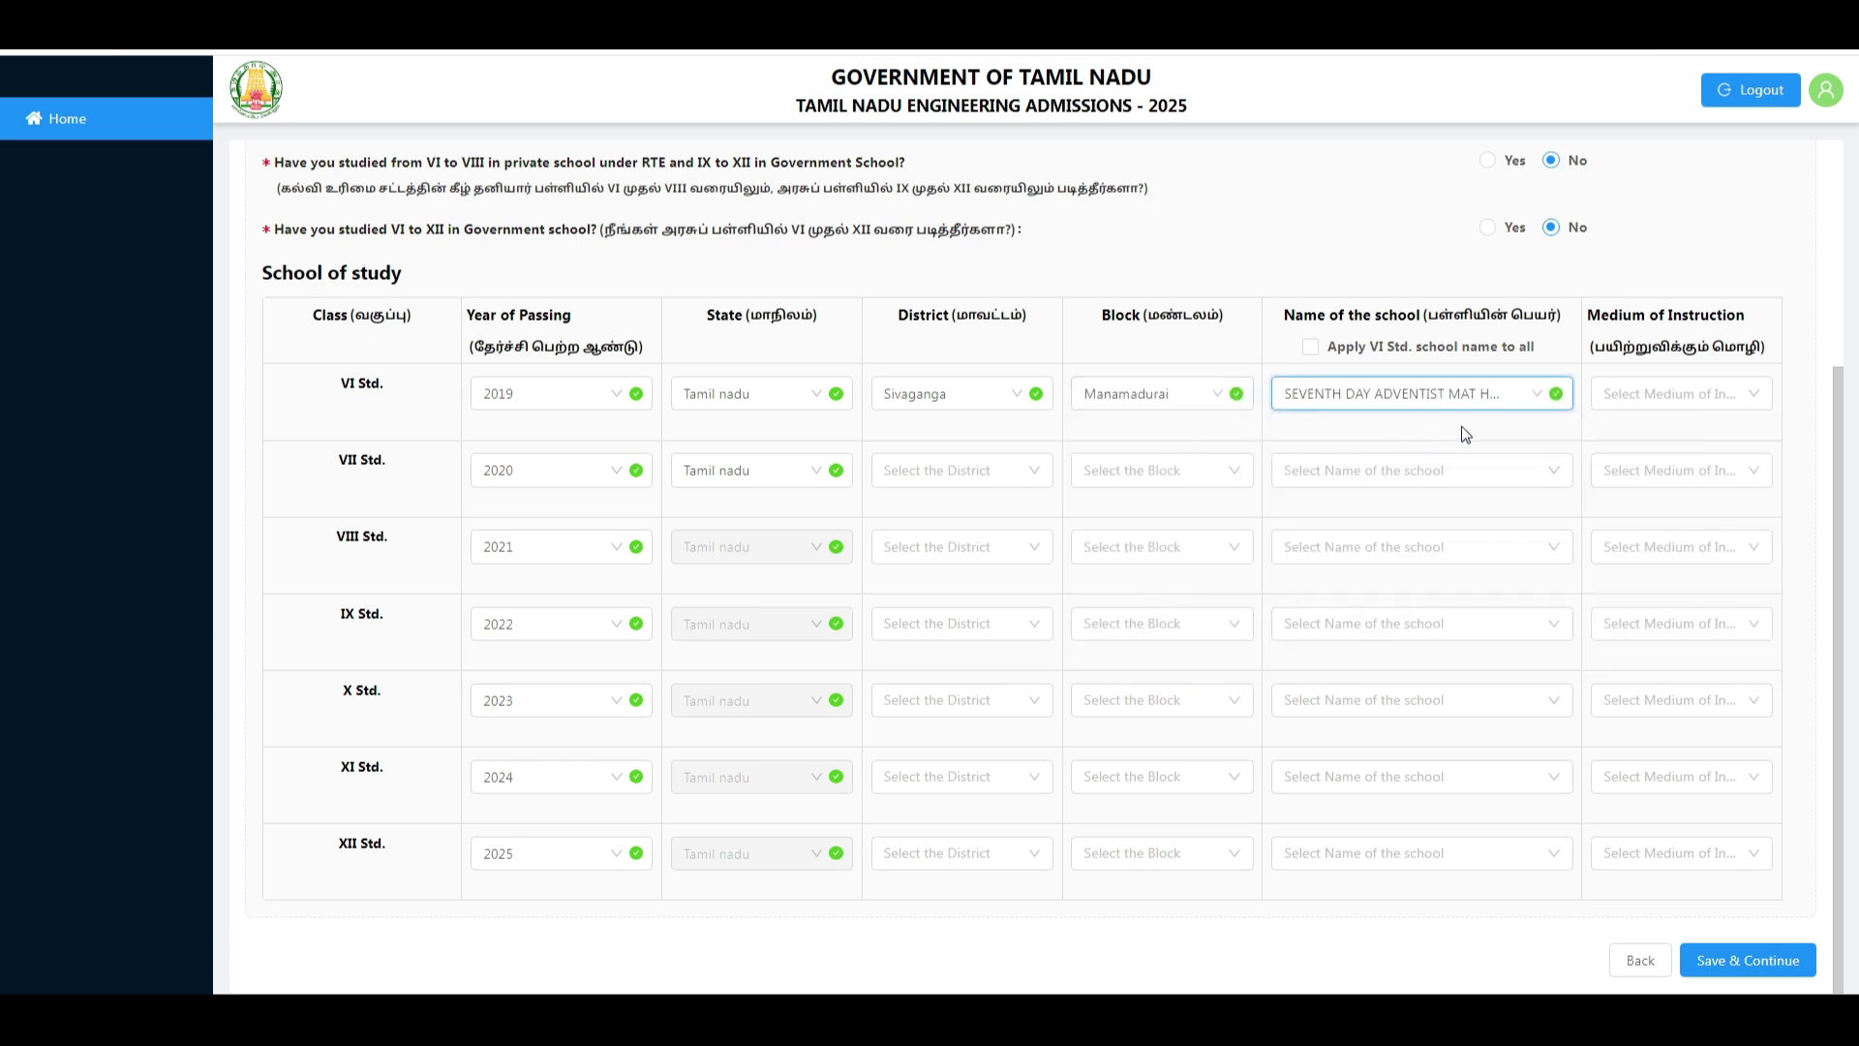
{"action": "left_click", "coordinate": [1697, 405]}
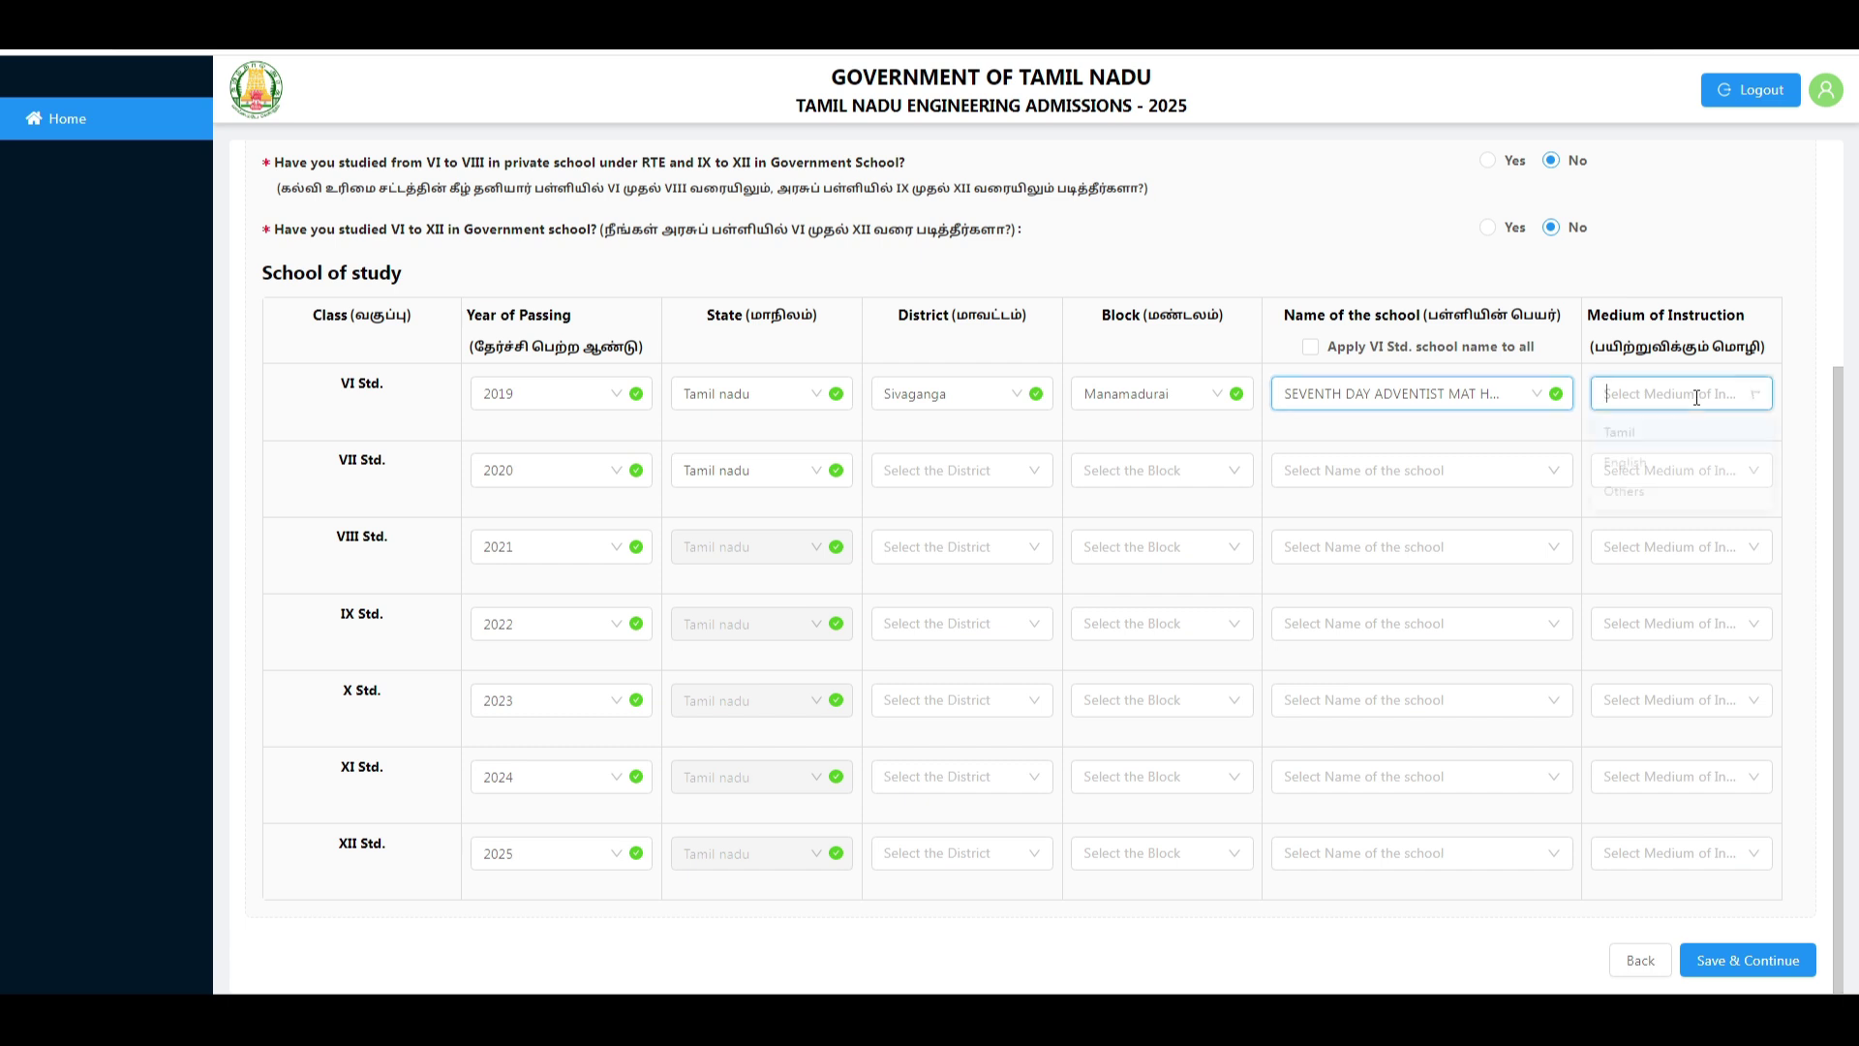
{"action": "left_click", "coordinate": [1650, 479]}
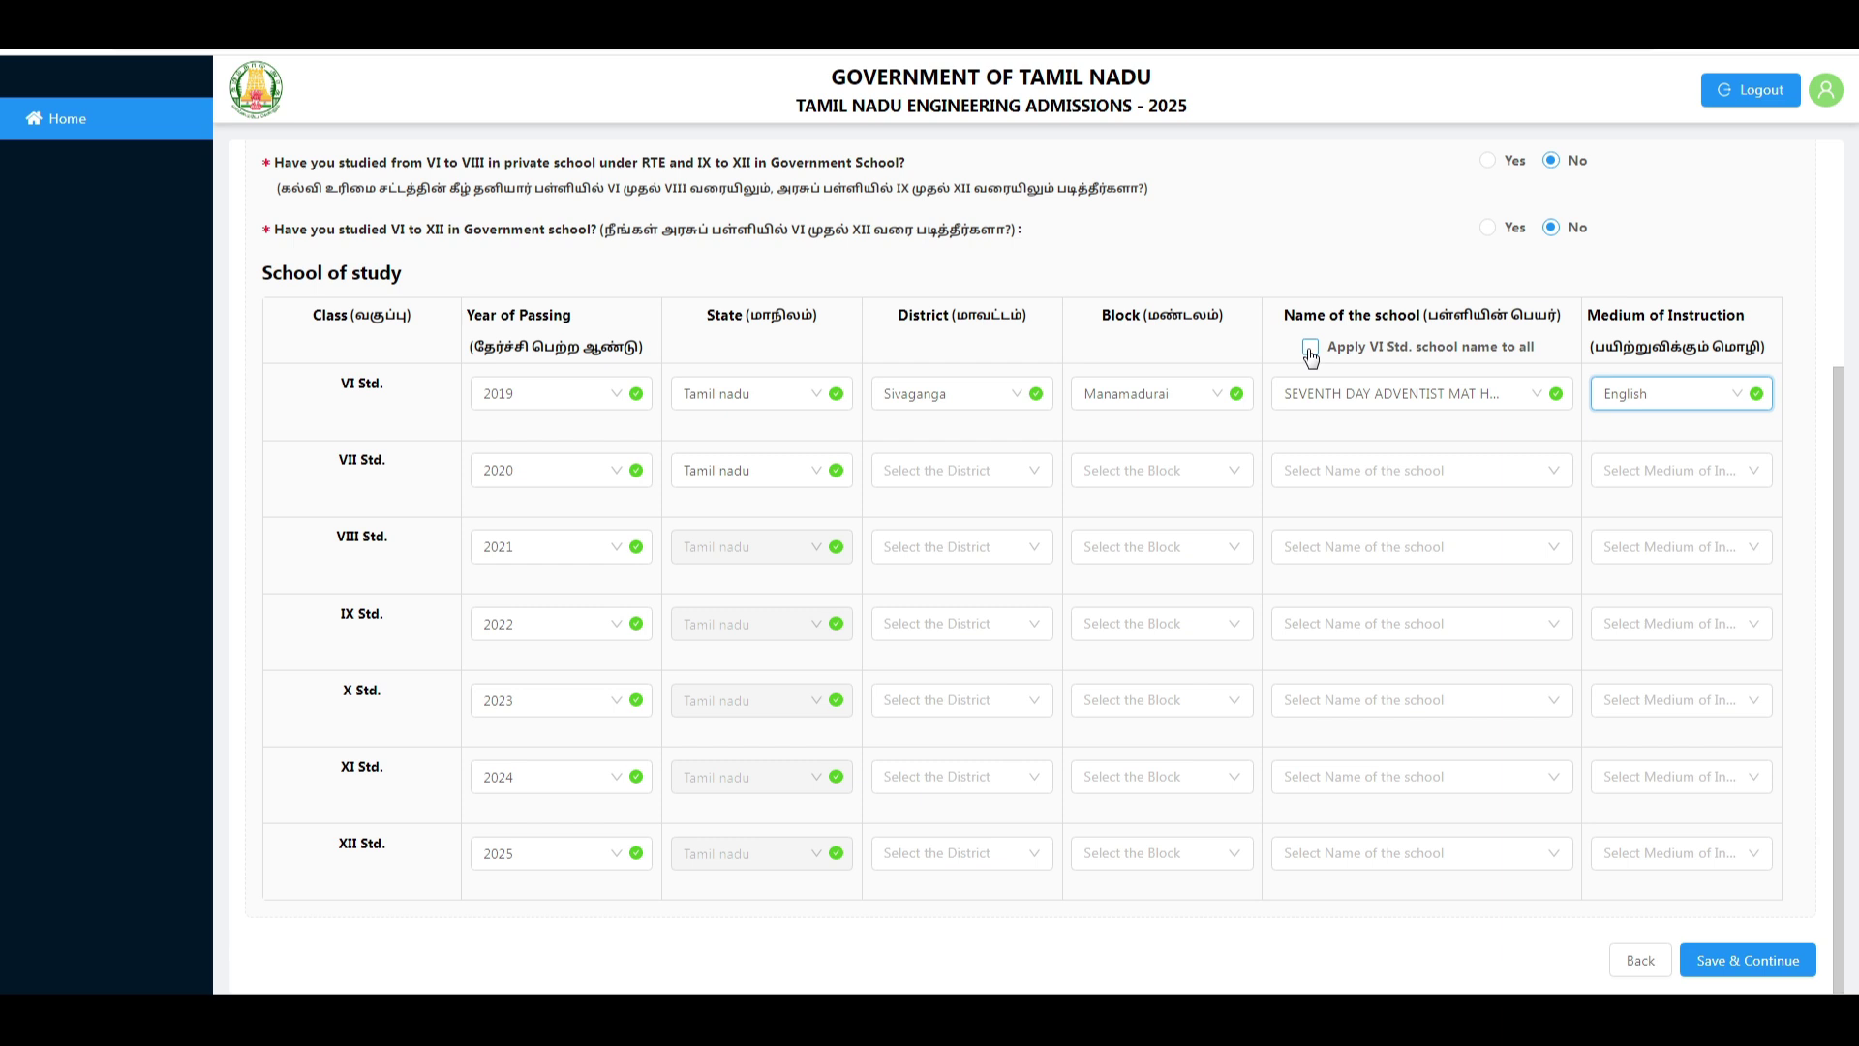
{"action": "left_click", "coordinate": [1311, 348]}
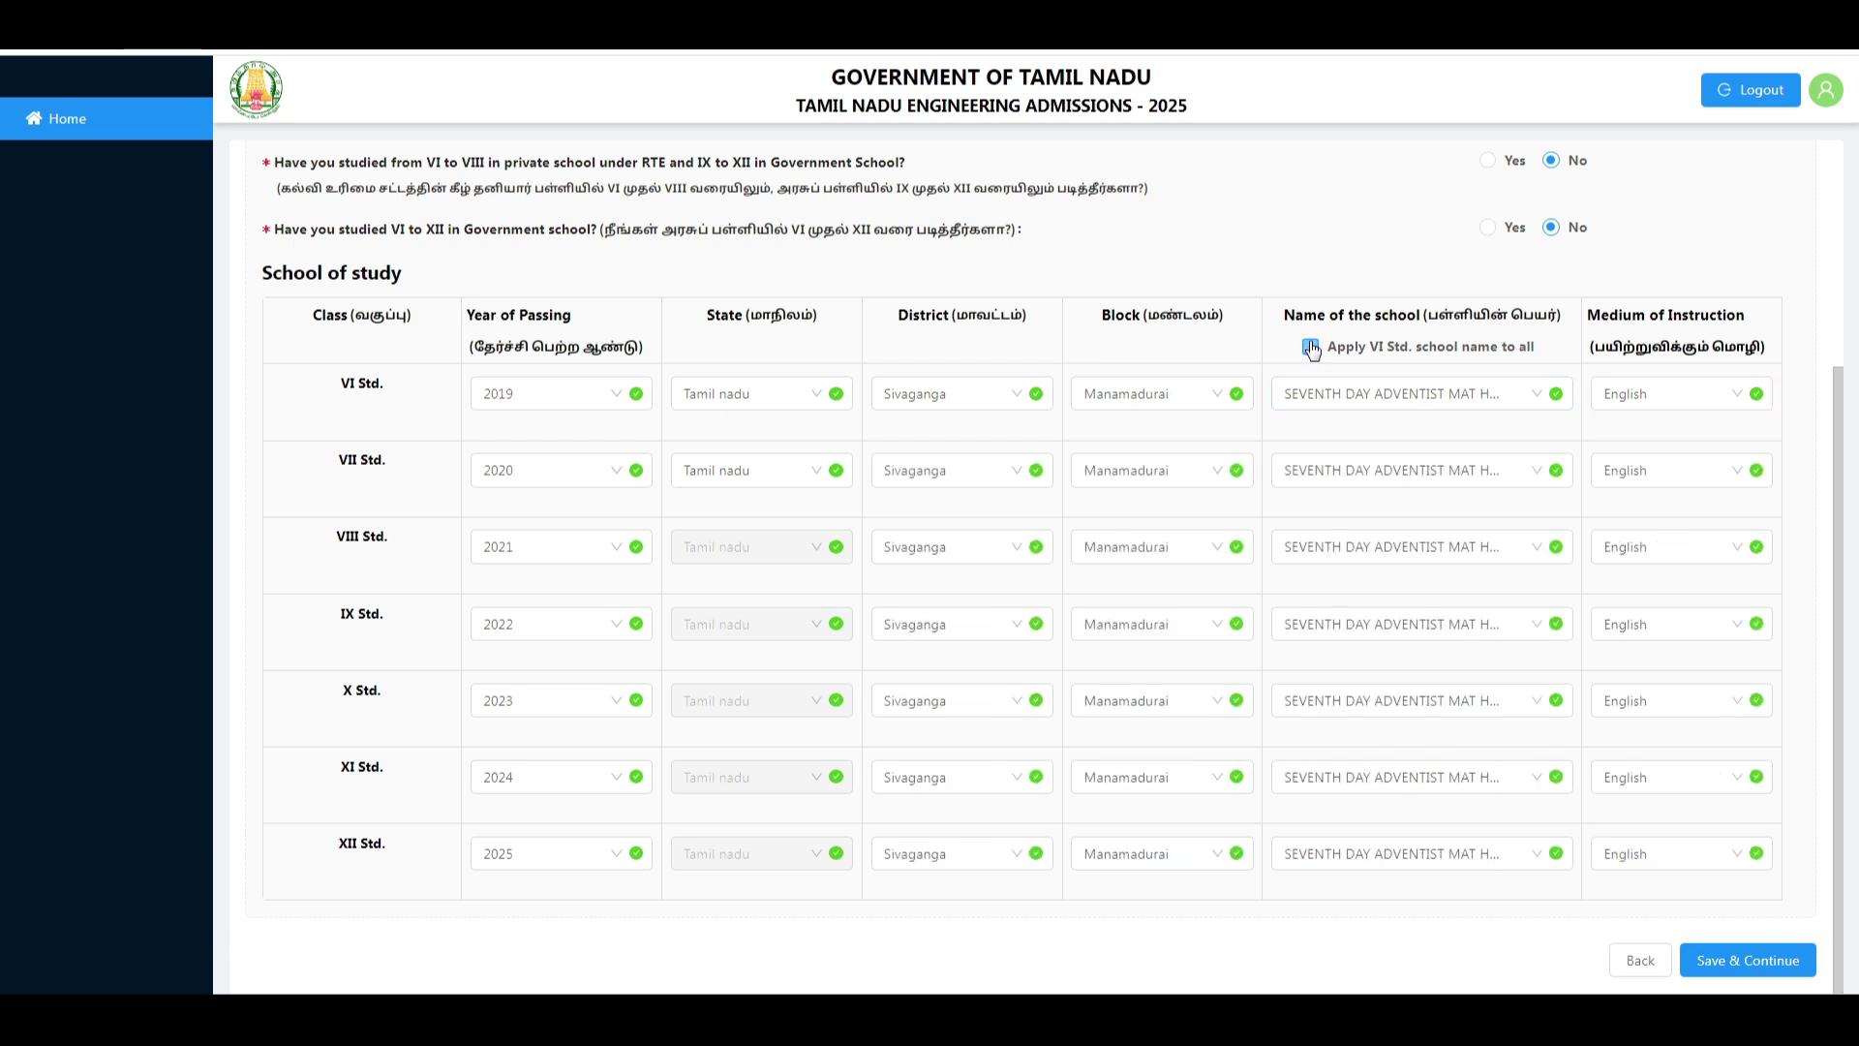
{"action": "left_click", "coordinate": [1311, 348]}
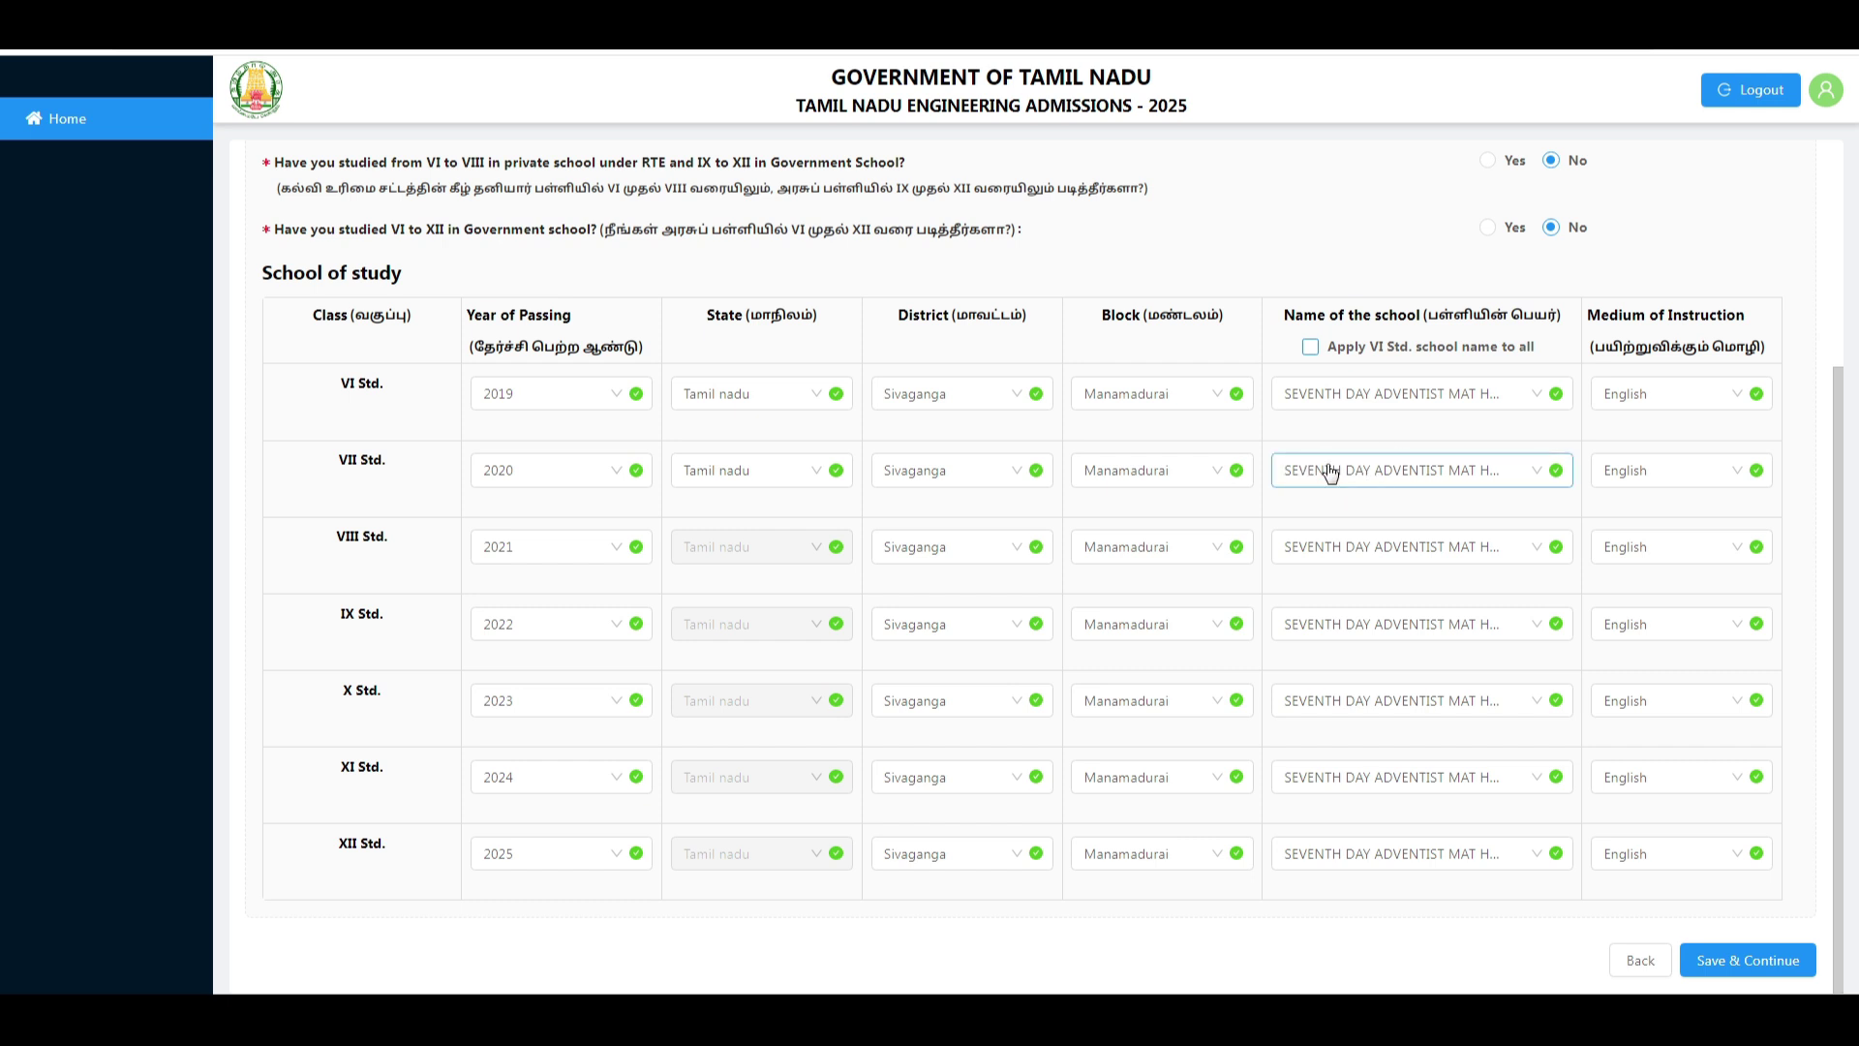
{"action": "left_click", "coordinate": [1313, 350]}
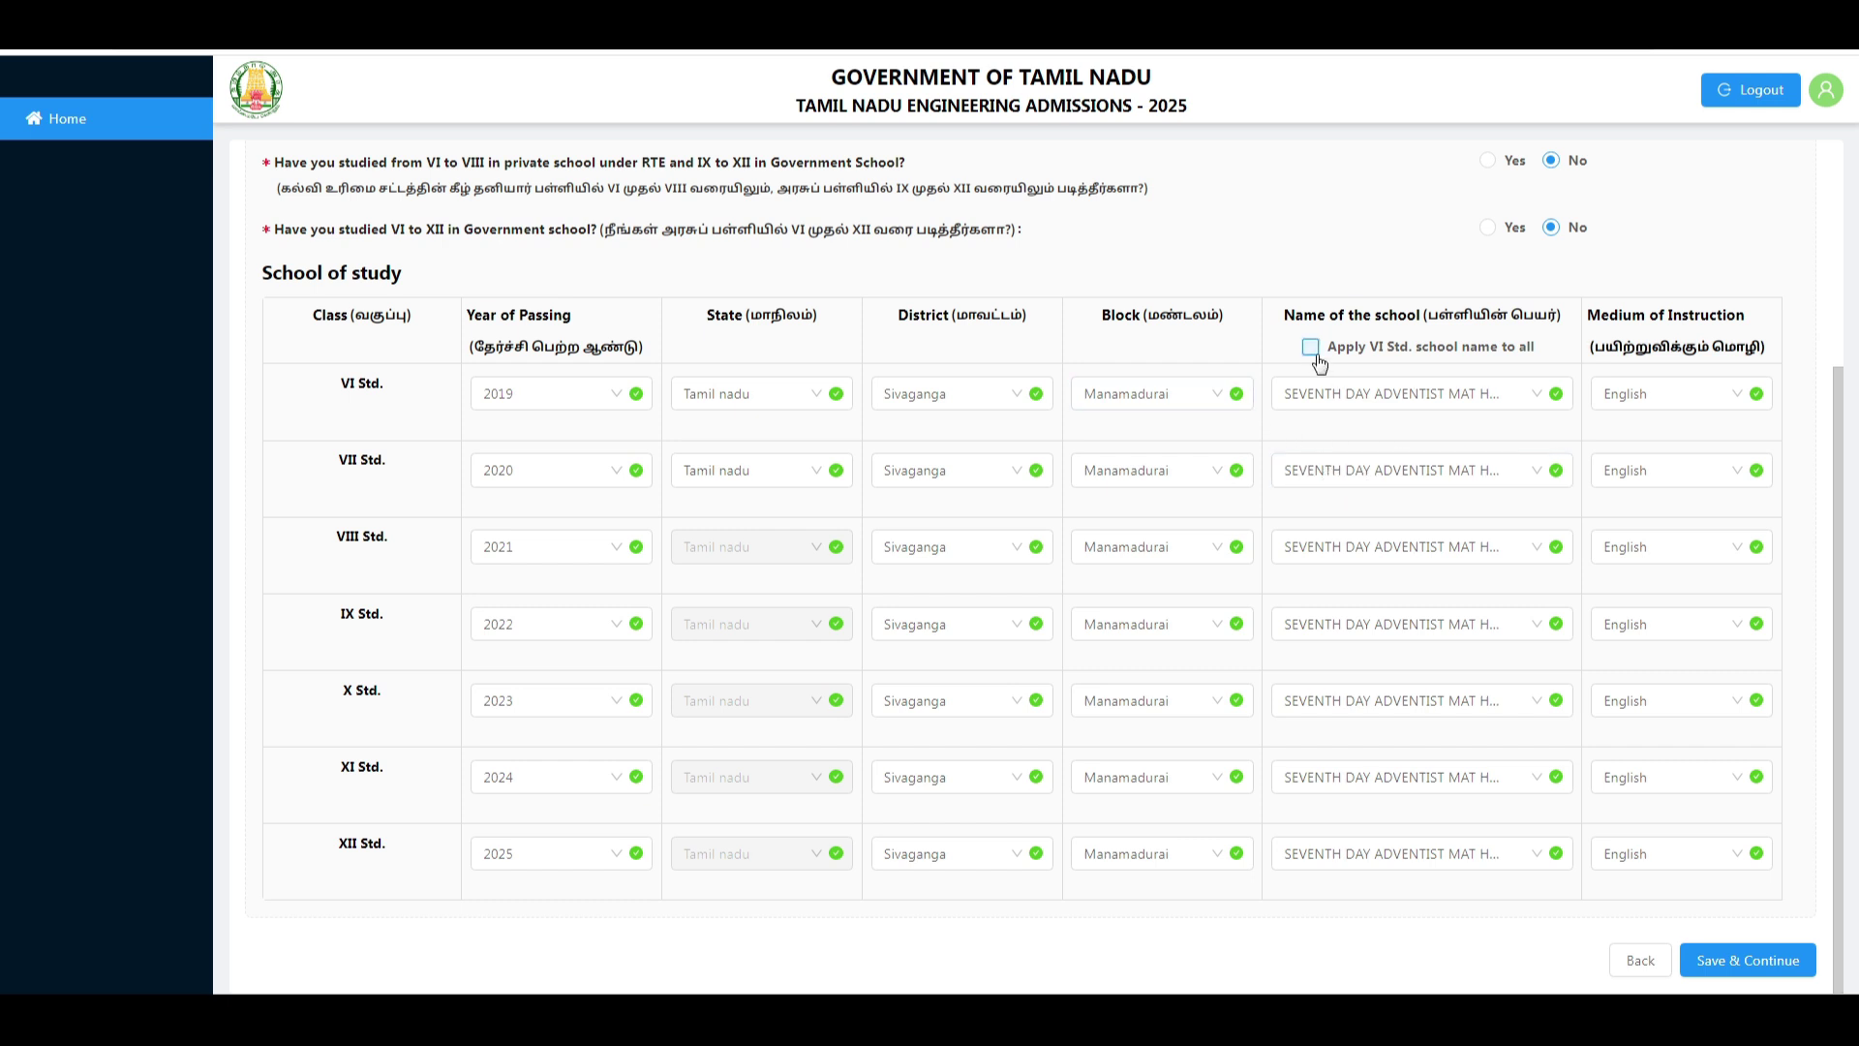
Save the school details and reach the HSC section of Academic Information.
{"action": "left_click", "coordinate": [1738, 962]}
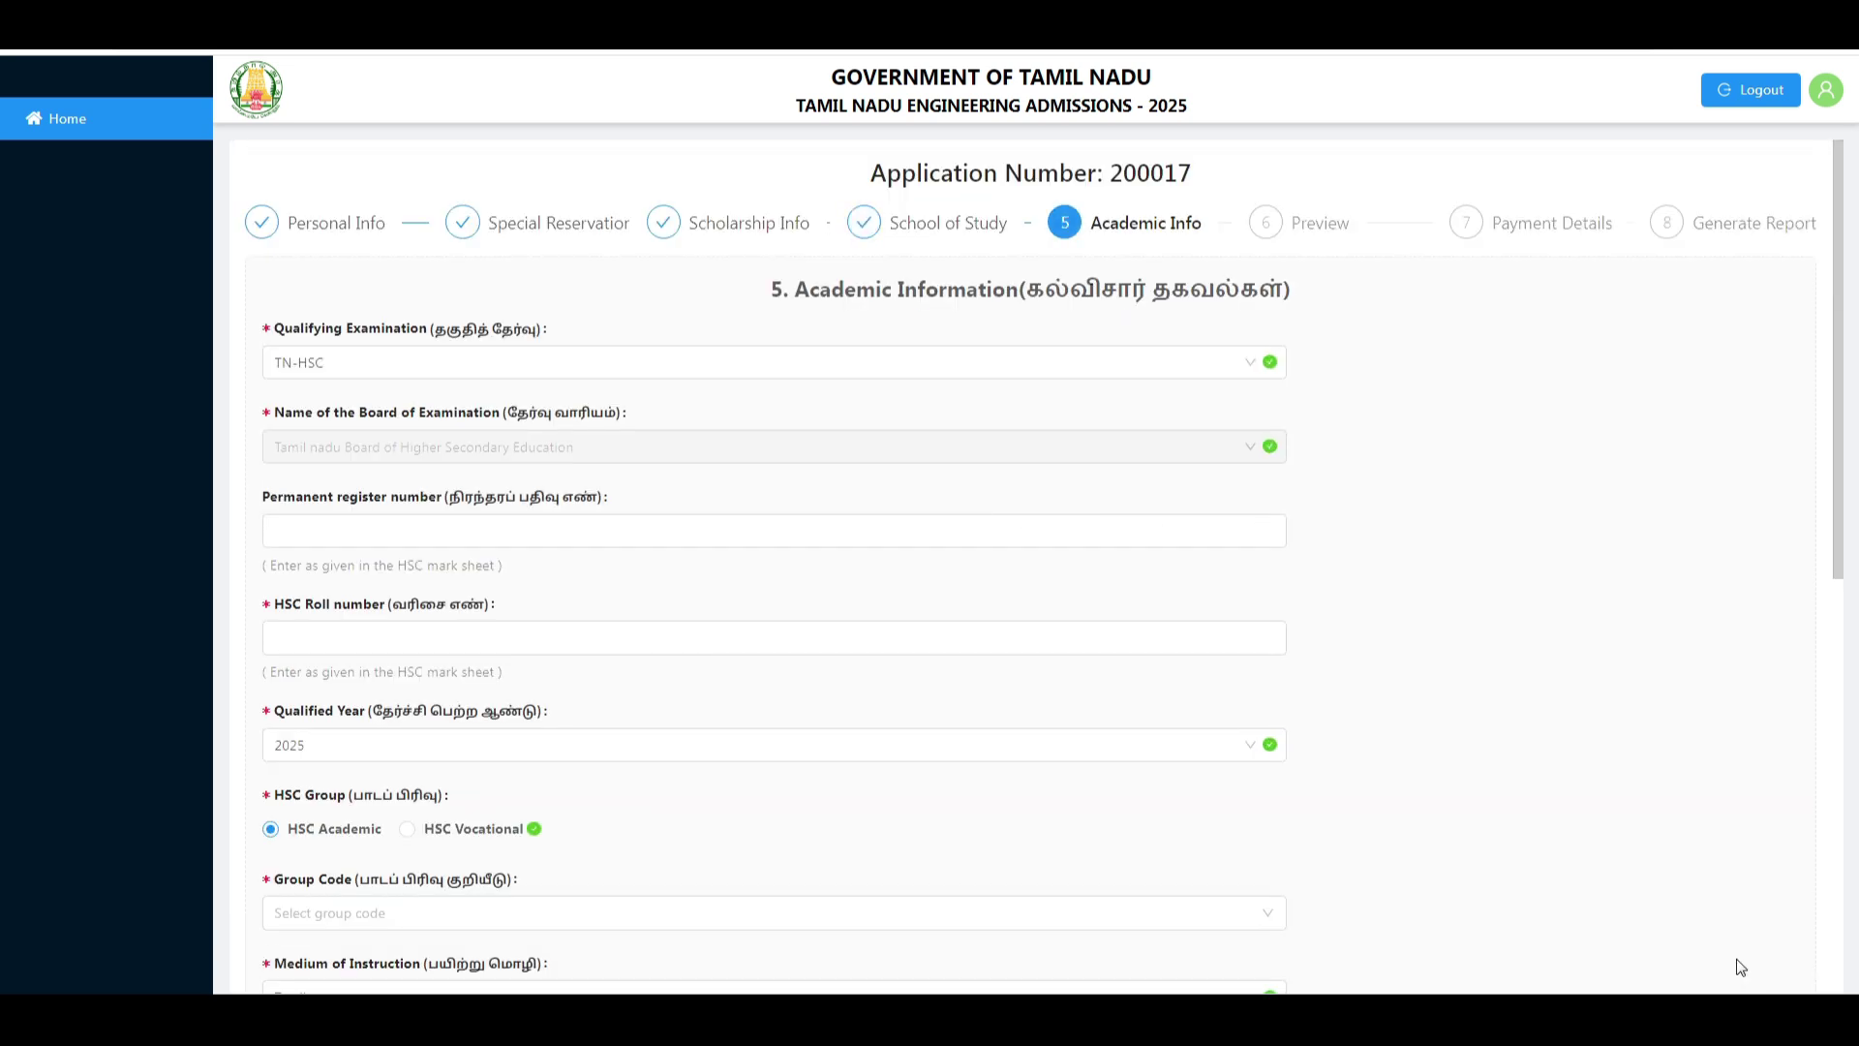
{"action": "scroll", "coordinate": [1739, 967], "scroll_direction": "down", "scroll_amount": 2}
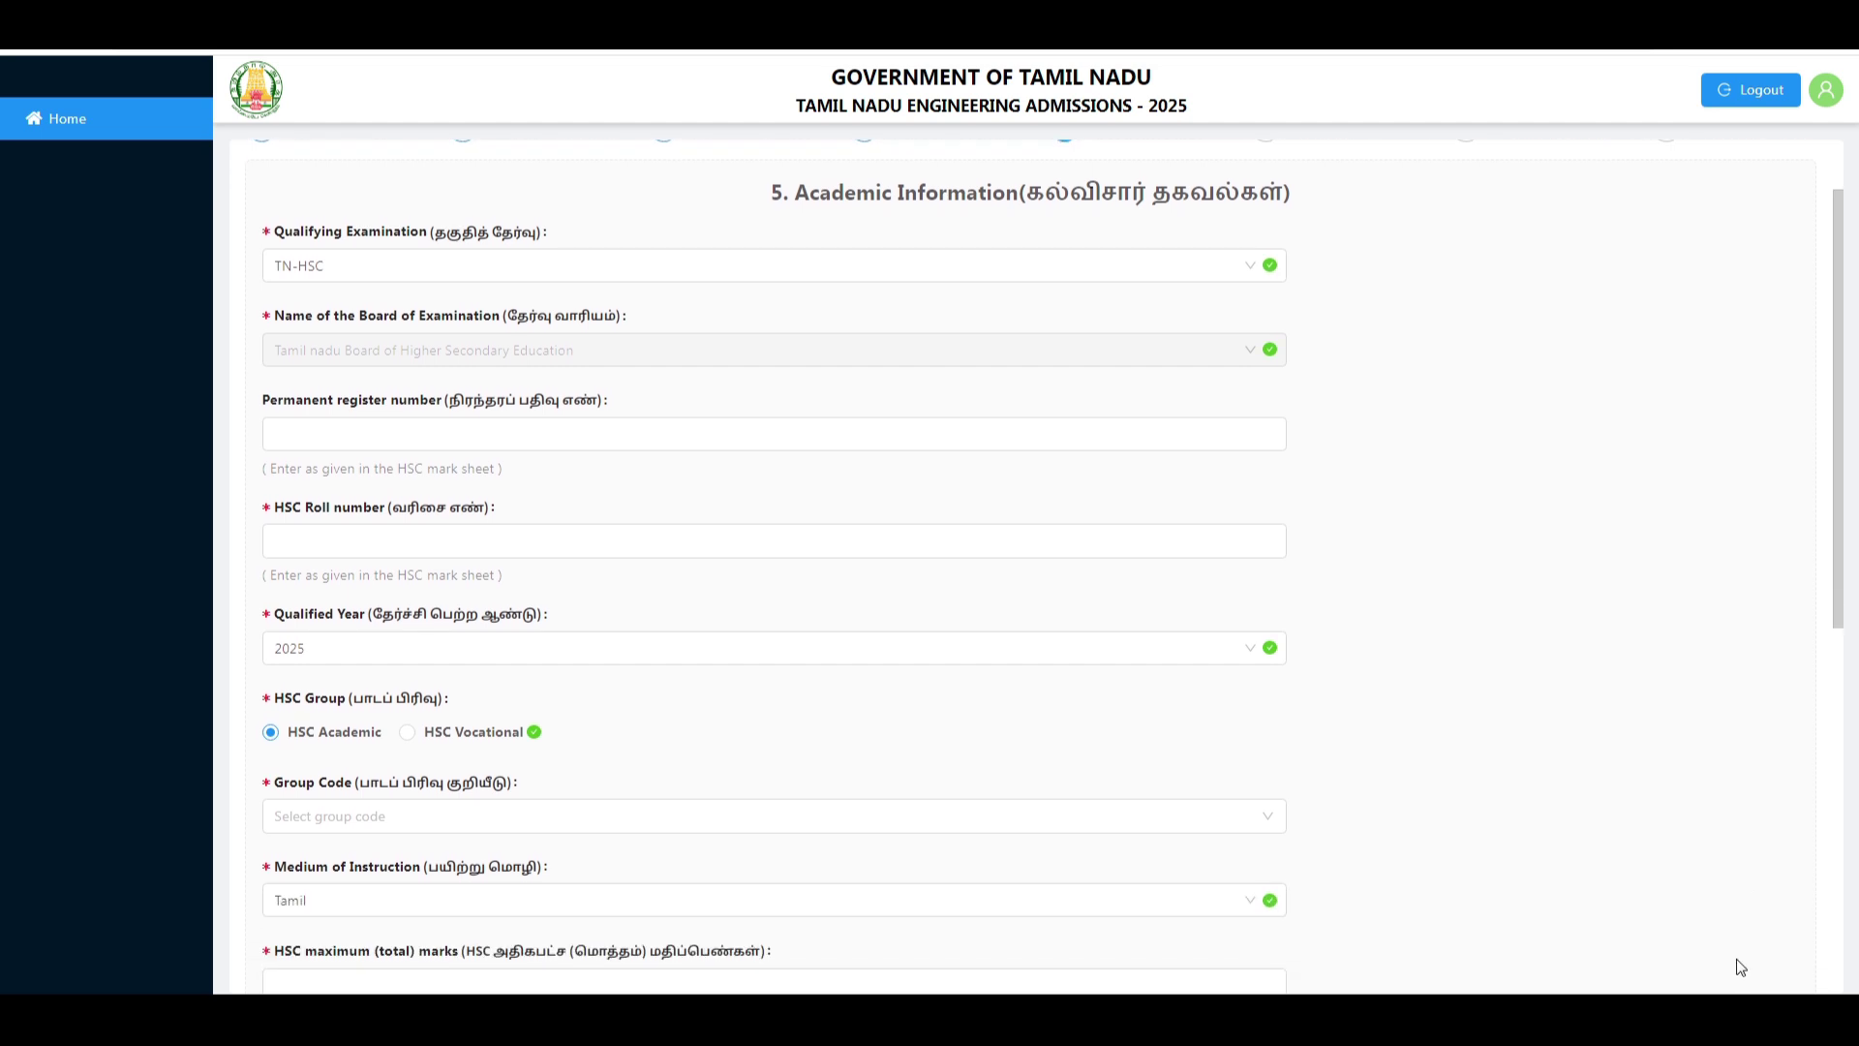
{"action": "left_click", "coordinate": [991, 428]}
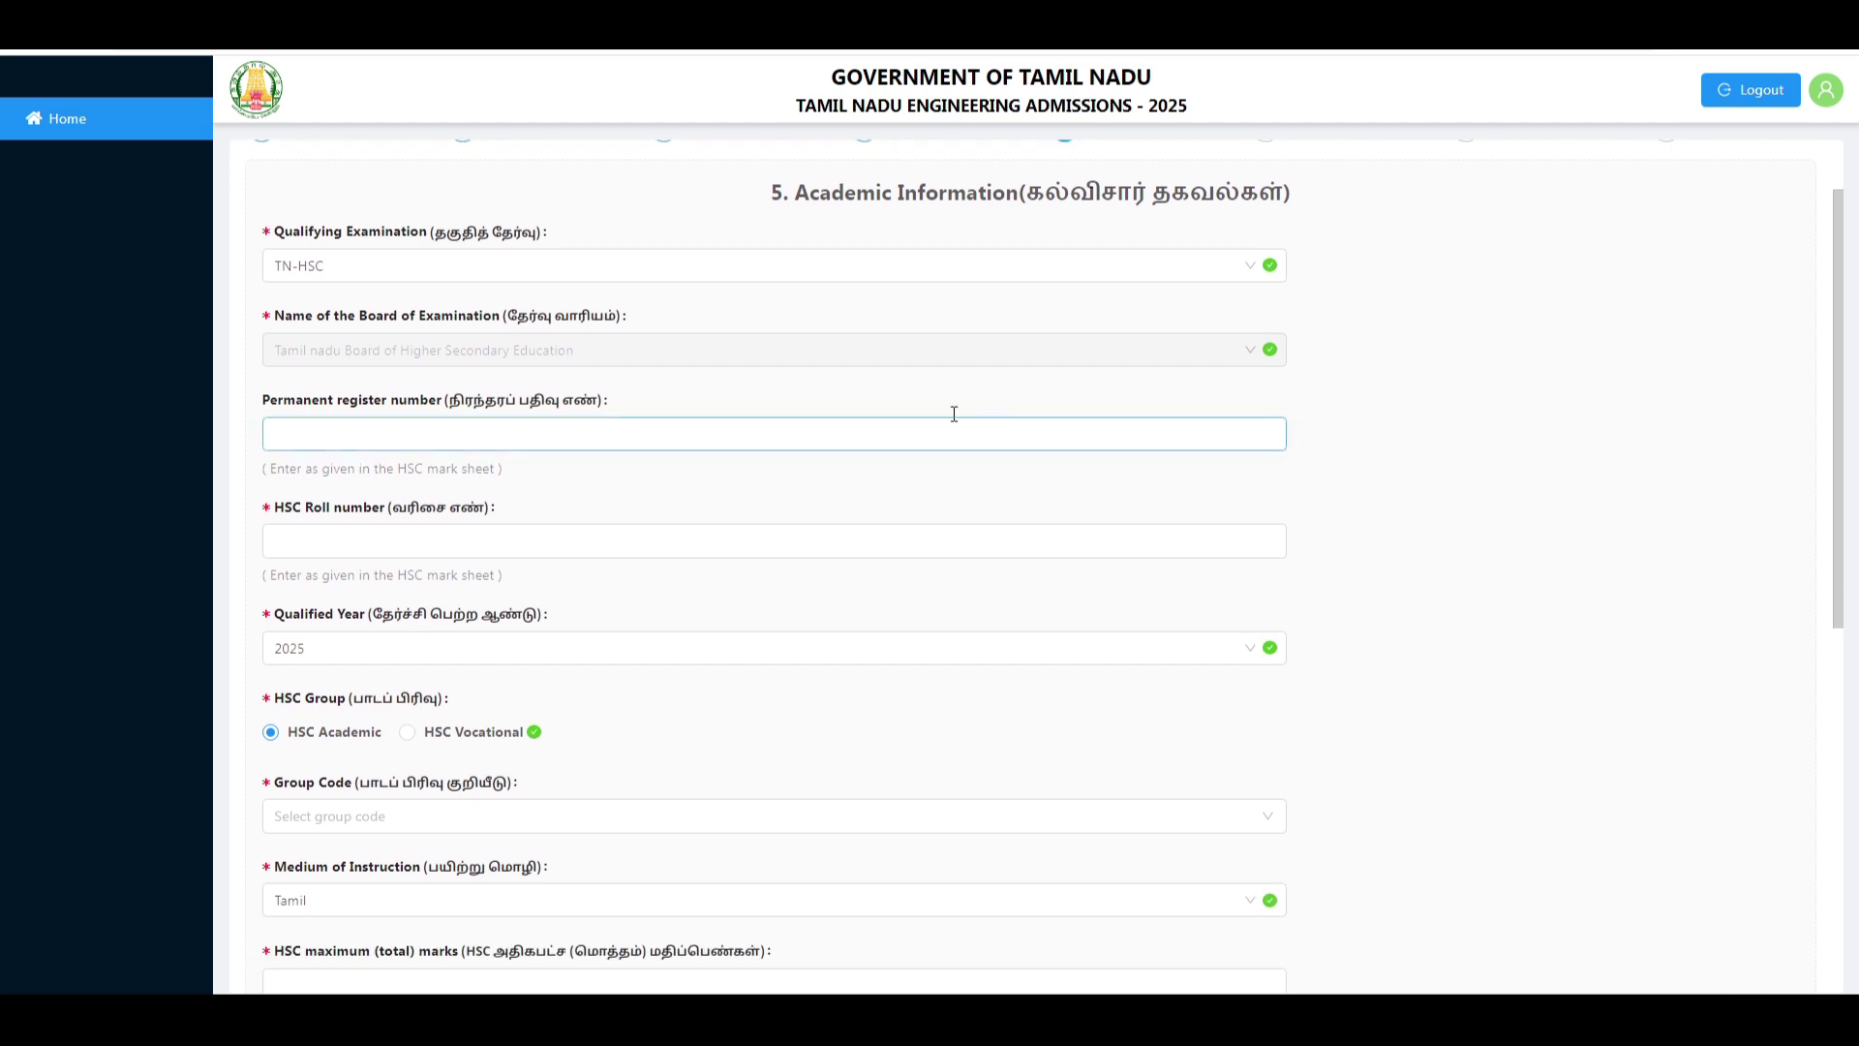
{"action": "left_click", "coordinate": [387, 277]}
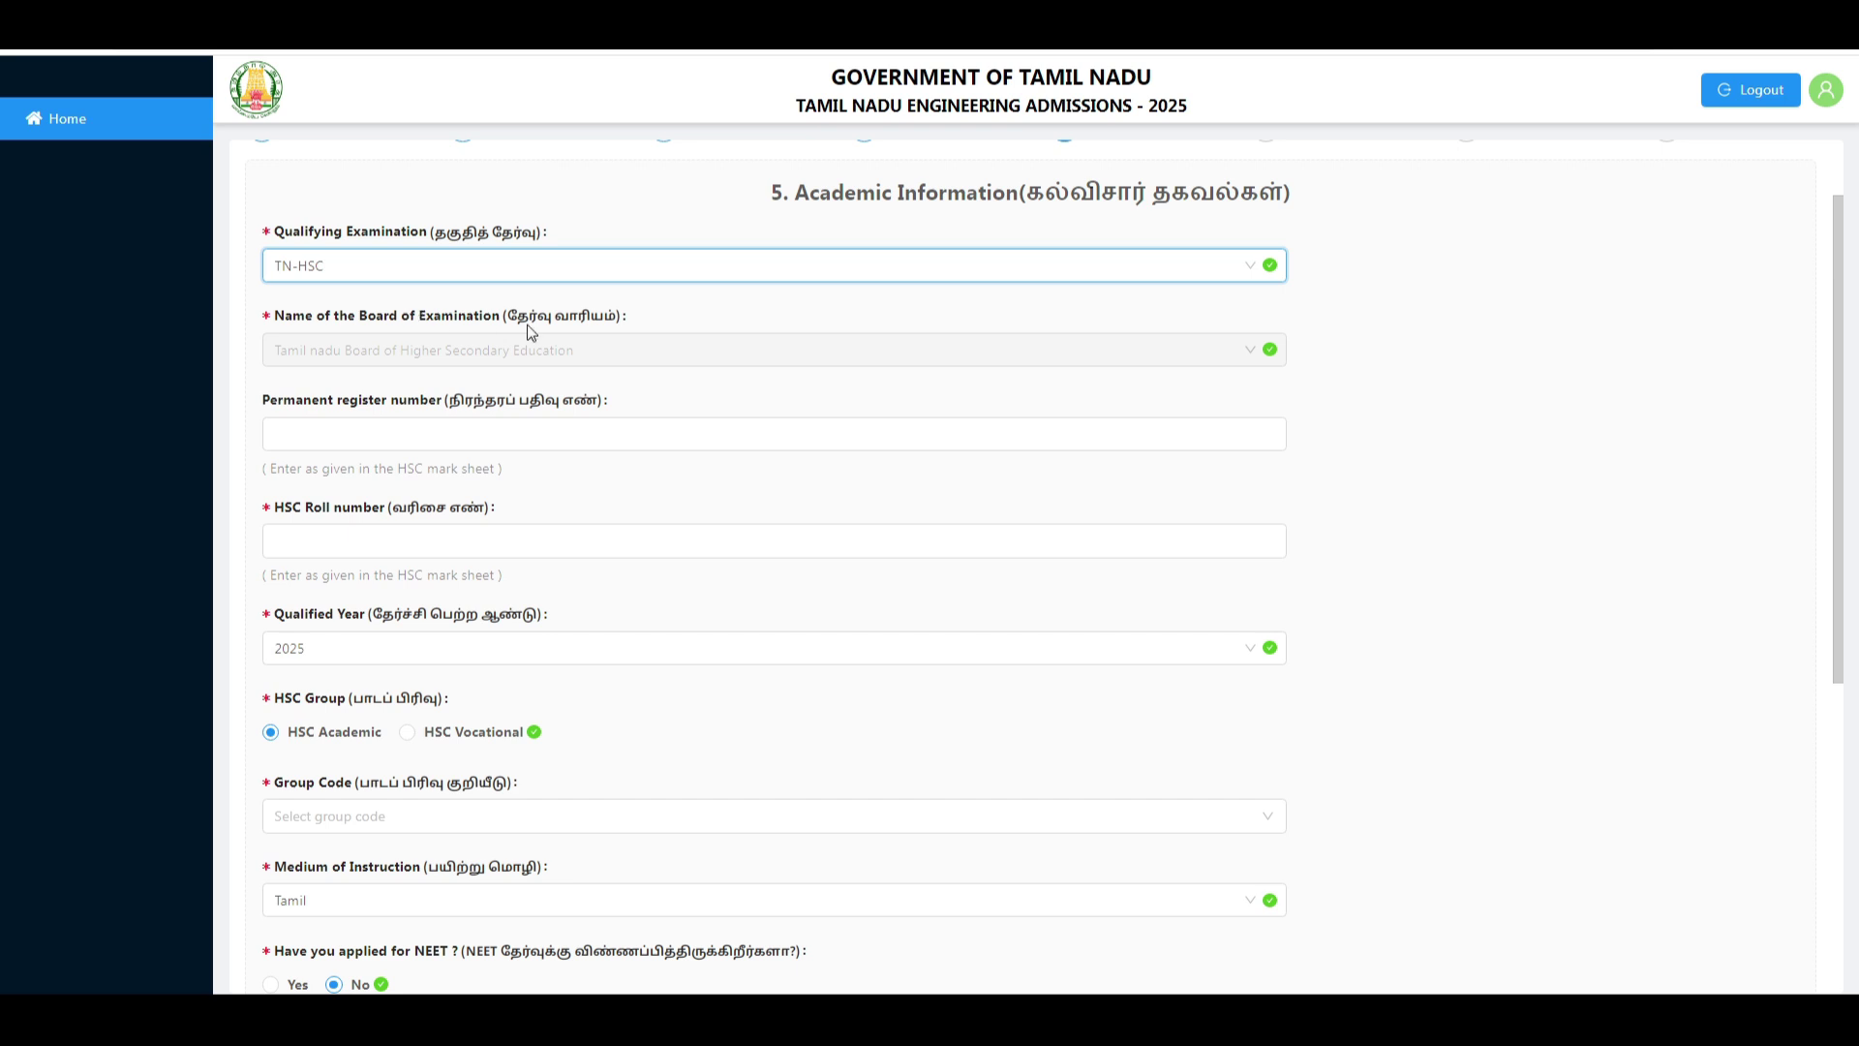
{"action": "scroll", "coordinate": [614, 351], "scroll_direction": "down", "scroll_amount": 2}
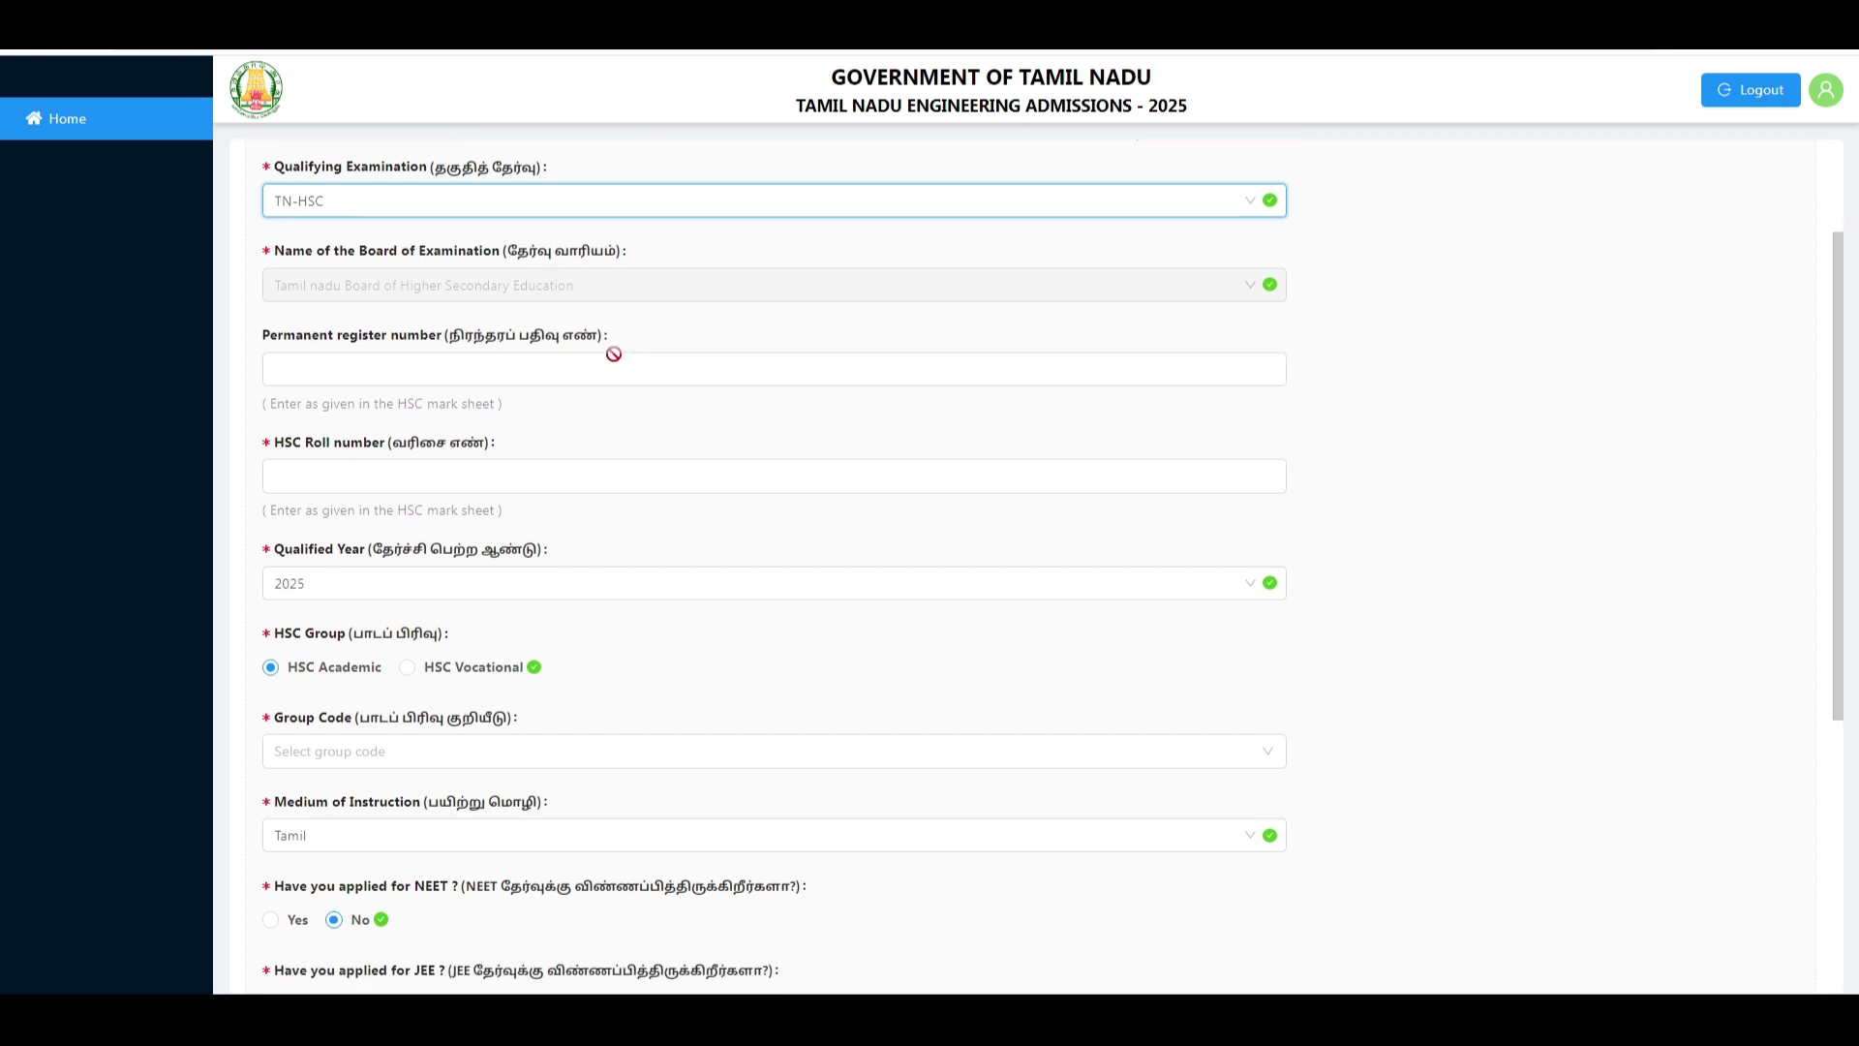
{"action": "scroll", "coordinate": [613, 354], "scroll_direction": "down", "scroll_amount": 1}
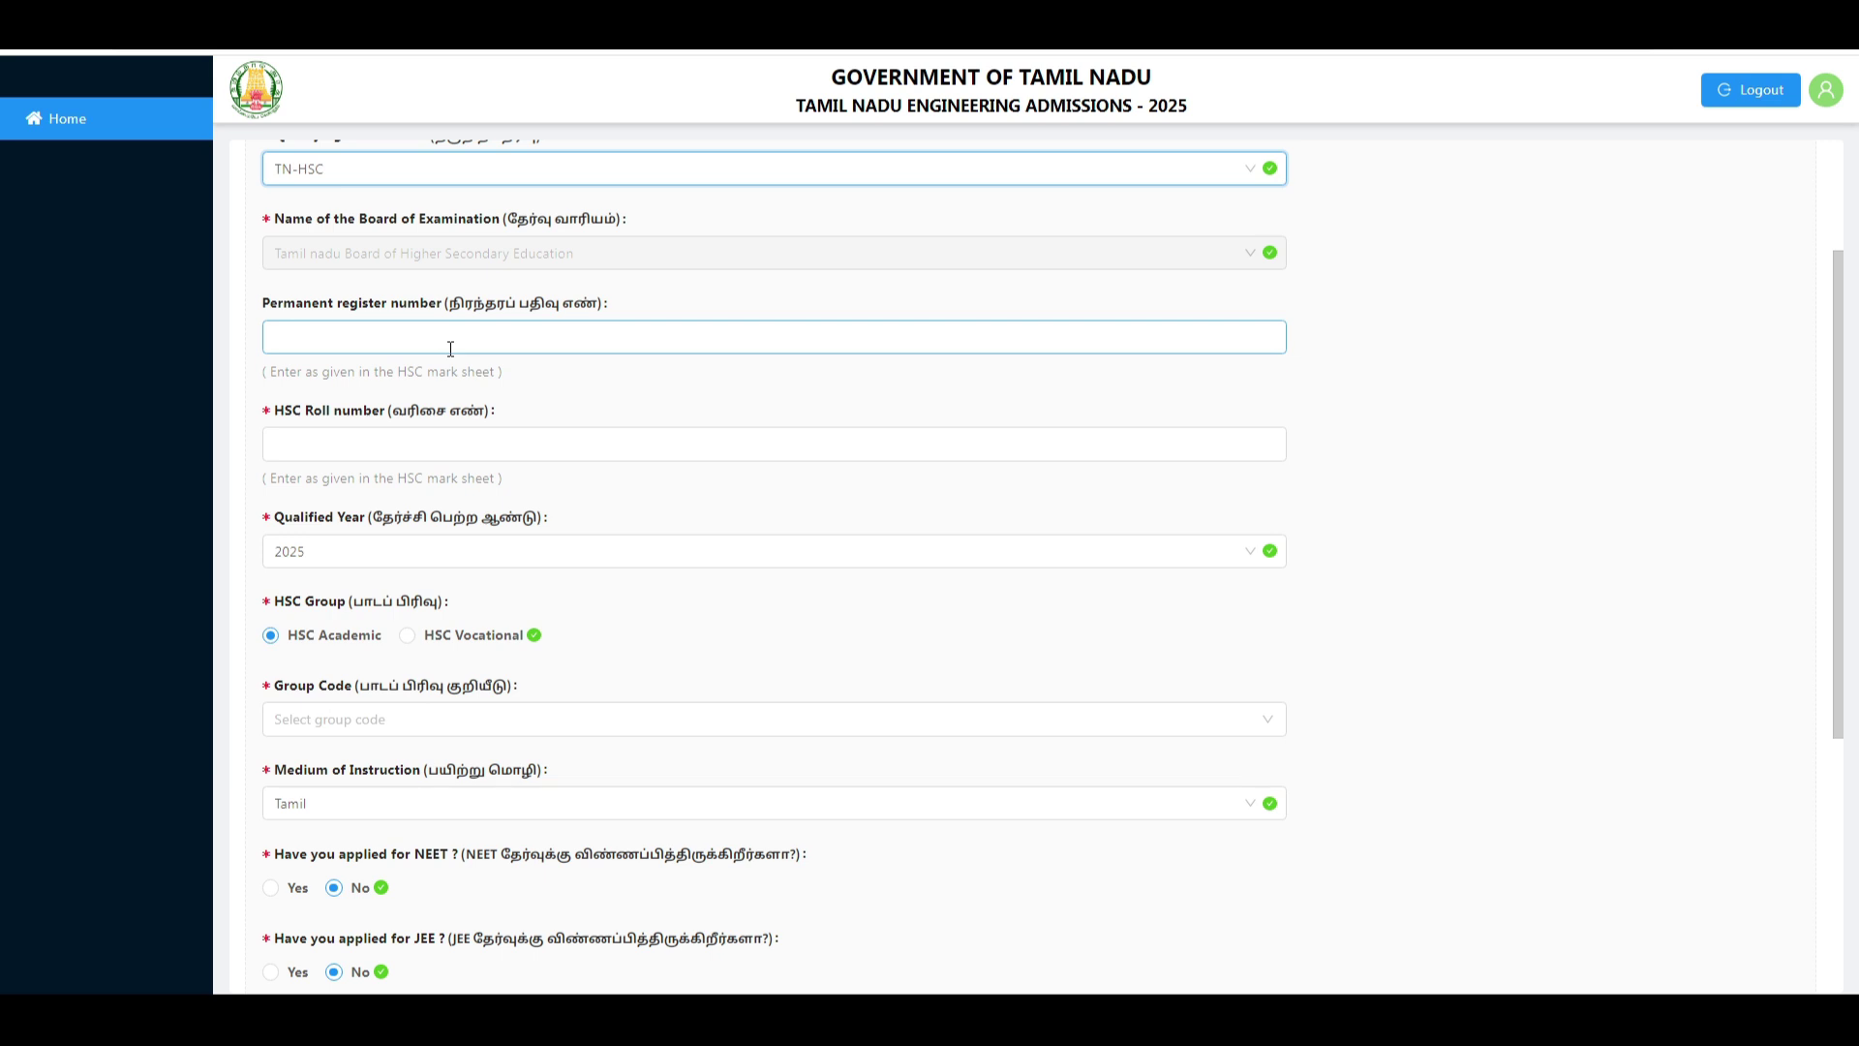
Enter the permanent register number and the HSC roll number.
{"action": "left_click", "coordinate": [450, 349]}
{"action": "type", "text": "1234567890"}
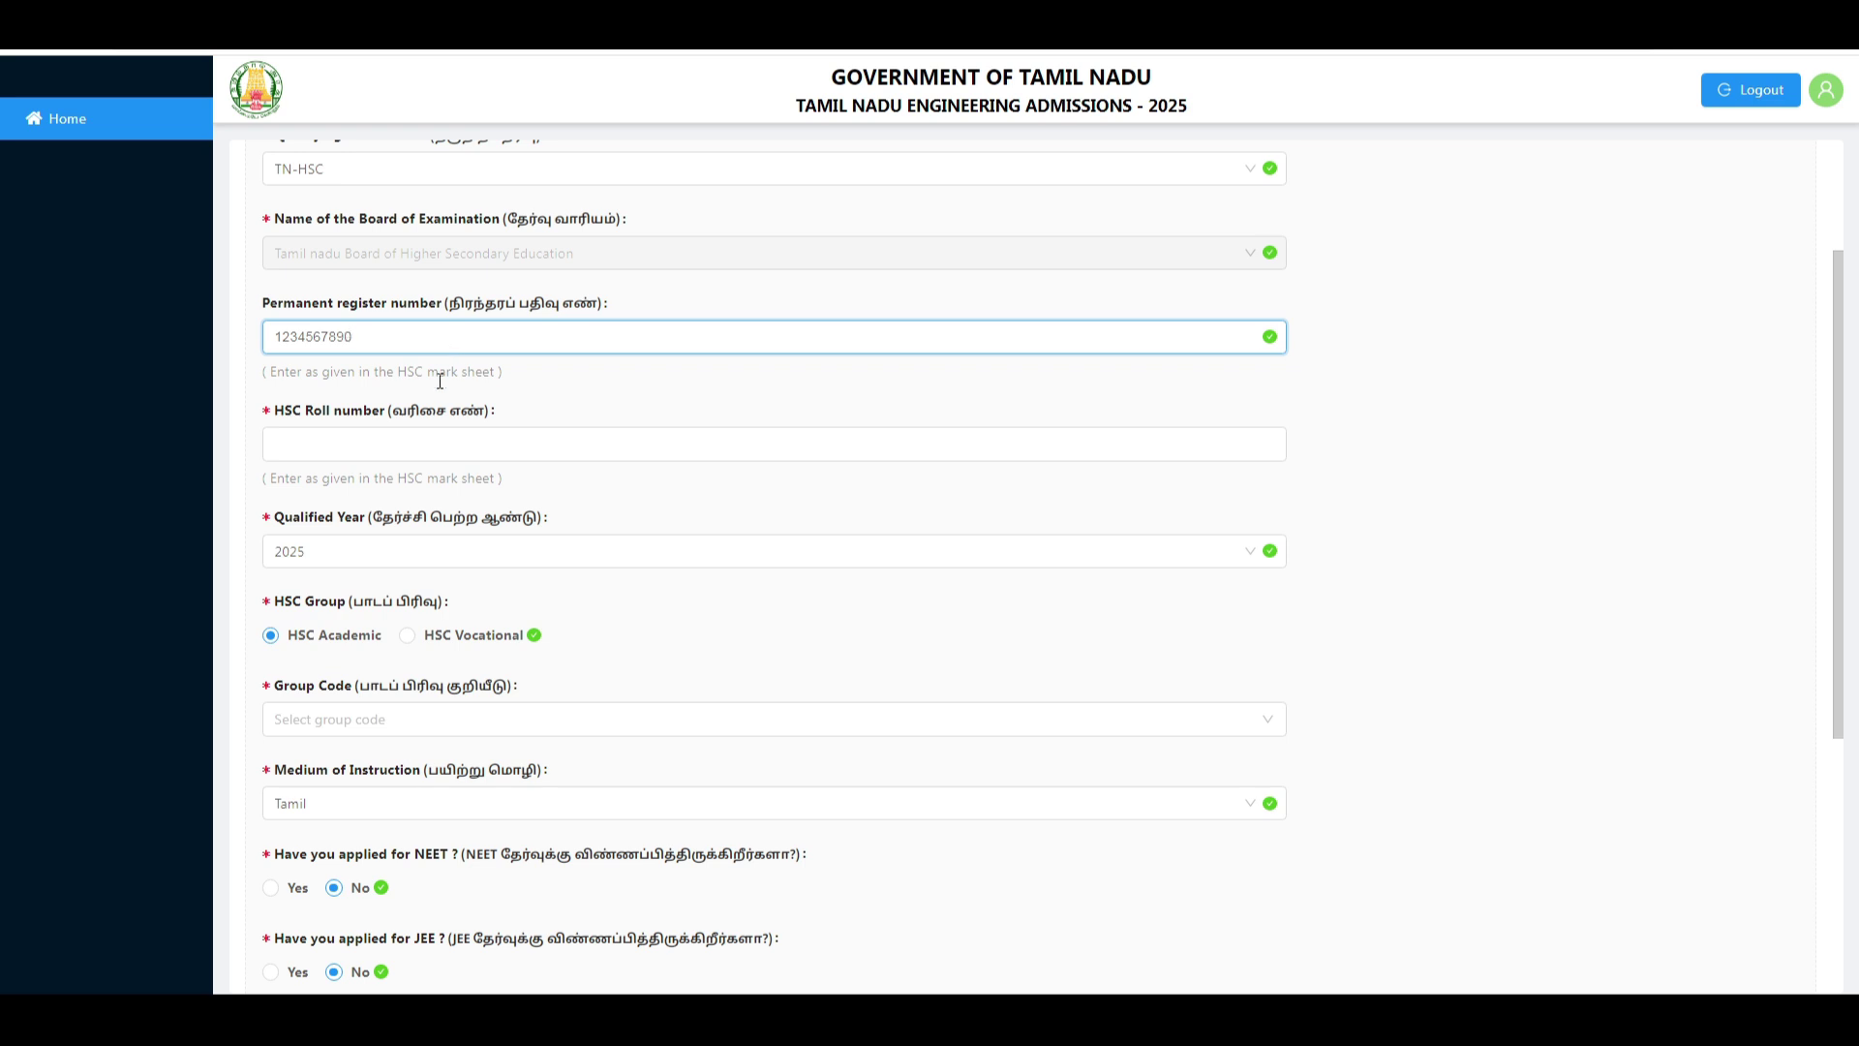
{"action": "left_click", "coordinate": [415, 451]}
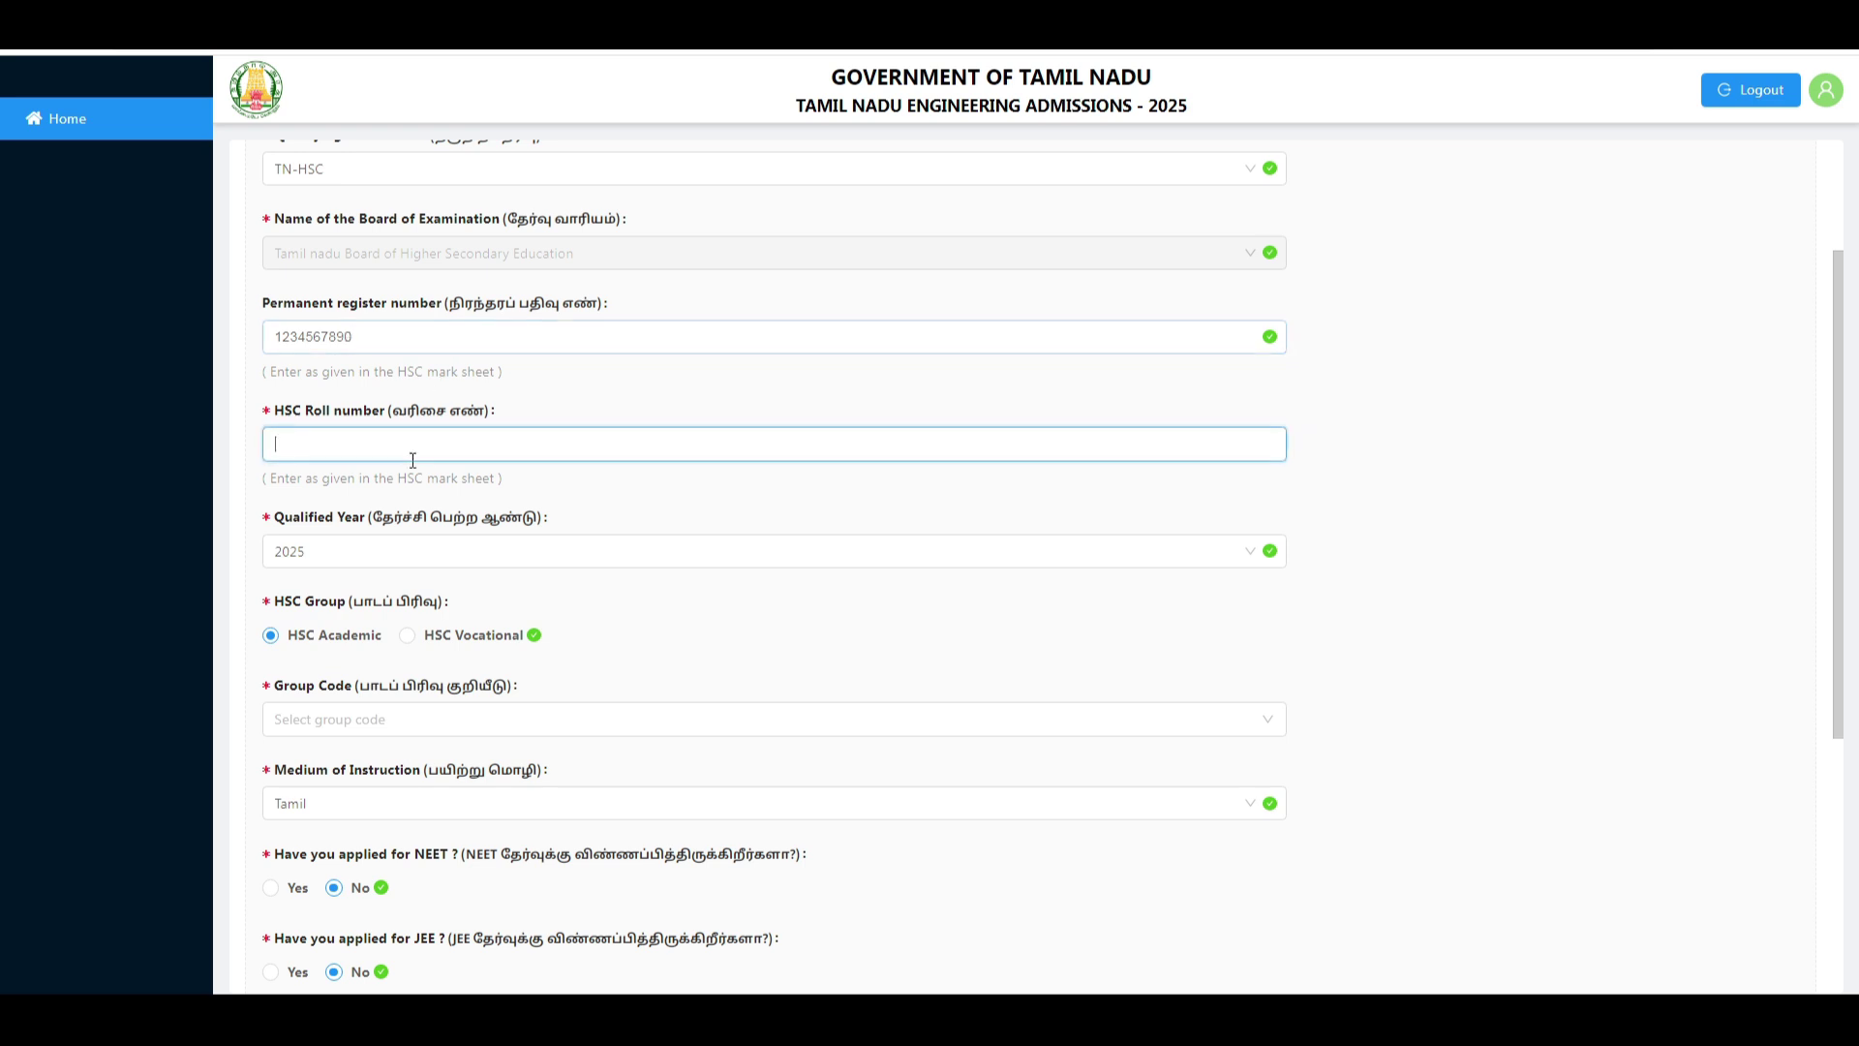
{"action": "type", "text": "1"}
{"action": "type", "text": "567"}
{"action": "scroll", "coordinate": [411, 584], "scroll_direction": "down", "scroll_amount": 5}
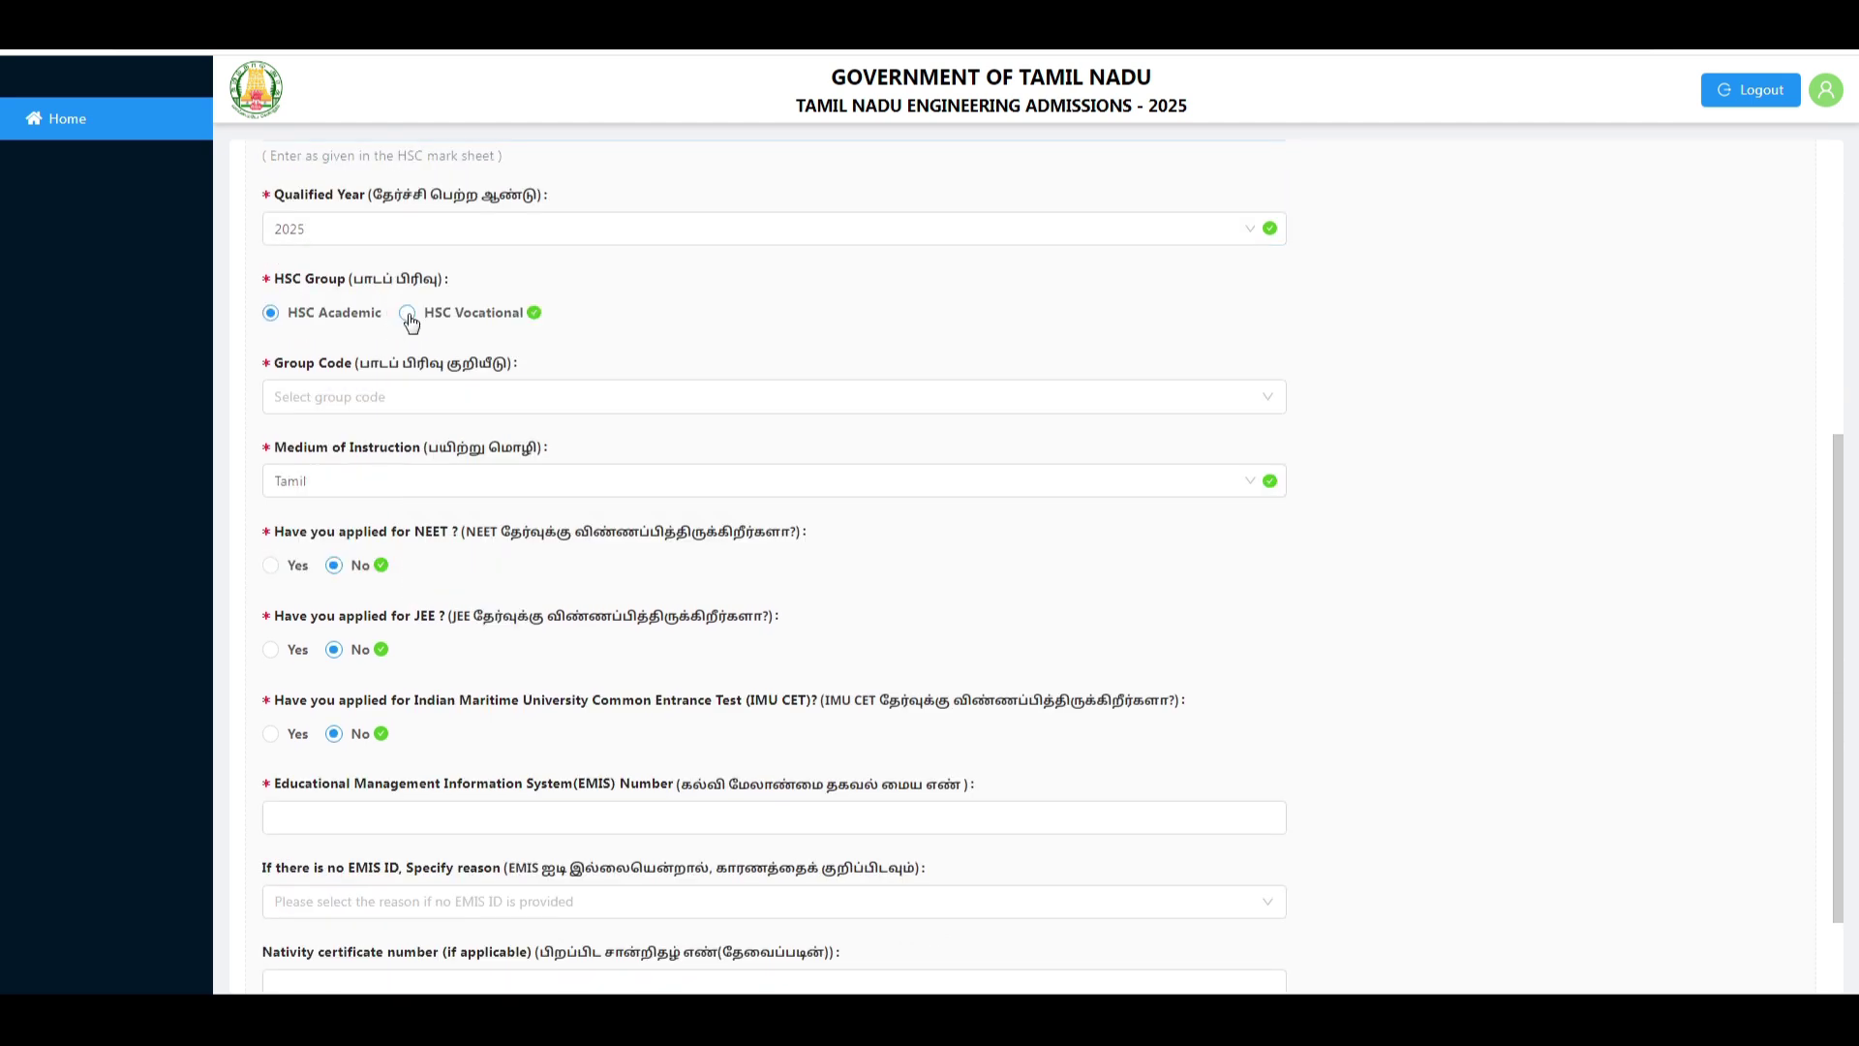
Keep the HSC group as Academic with group code Physics/ Chemistry/ Maths/ Biology.
{"action": "left_click", "coordinate": [408, 316]}
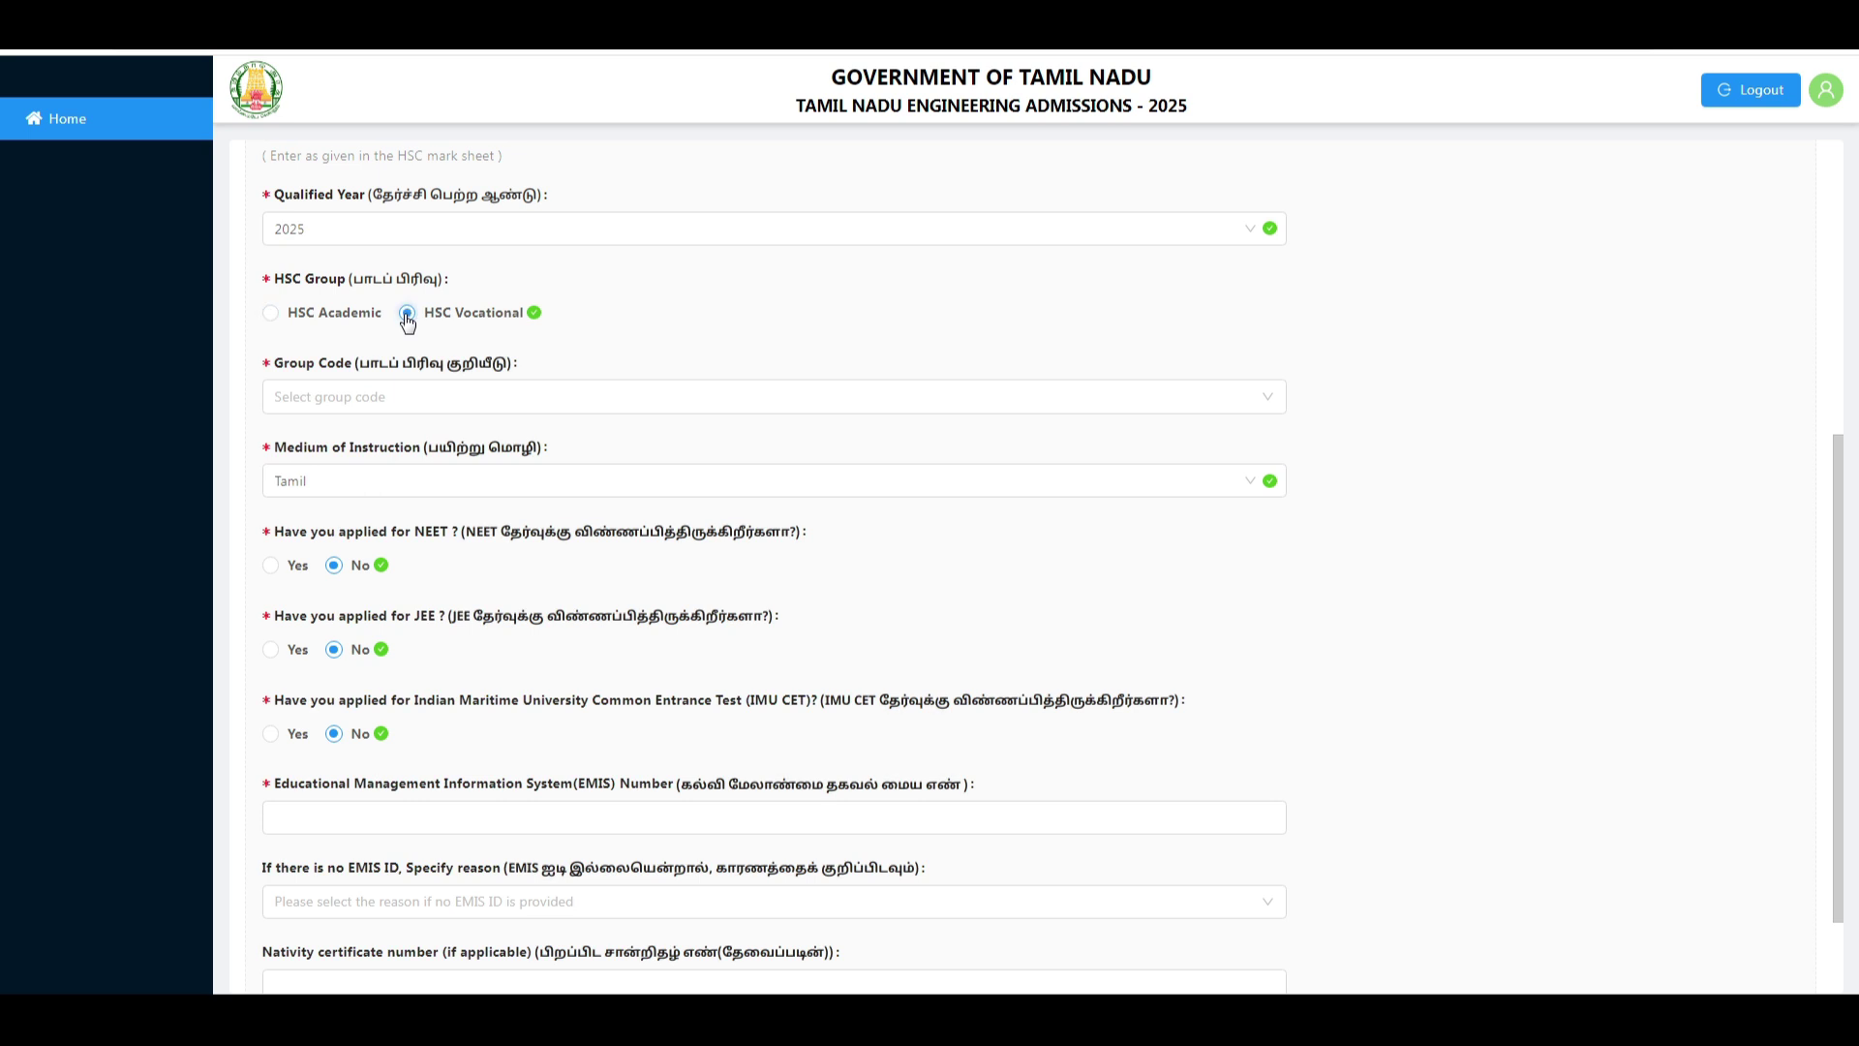
{"action": "left_click", "coordinate": [388, 401]}
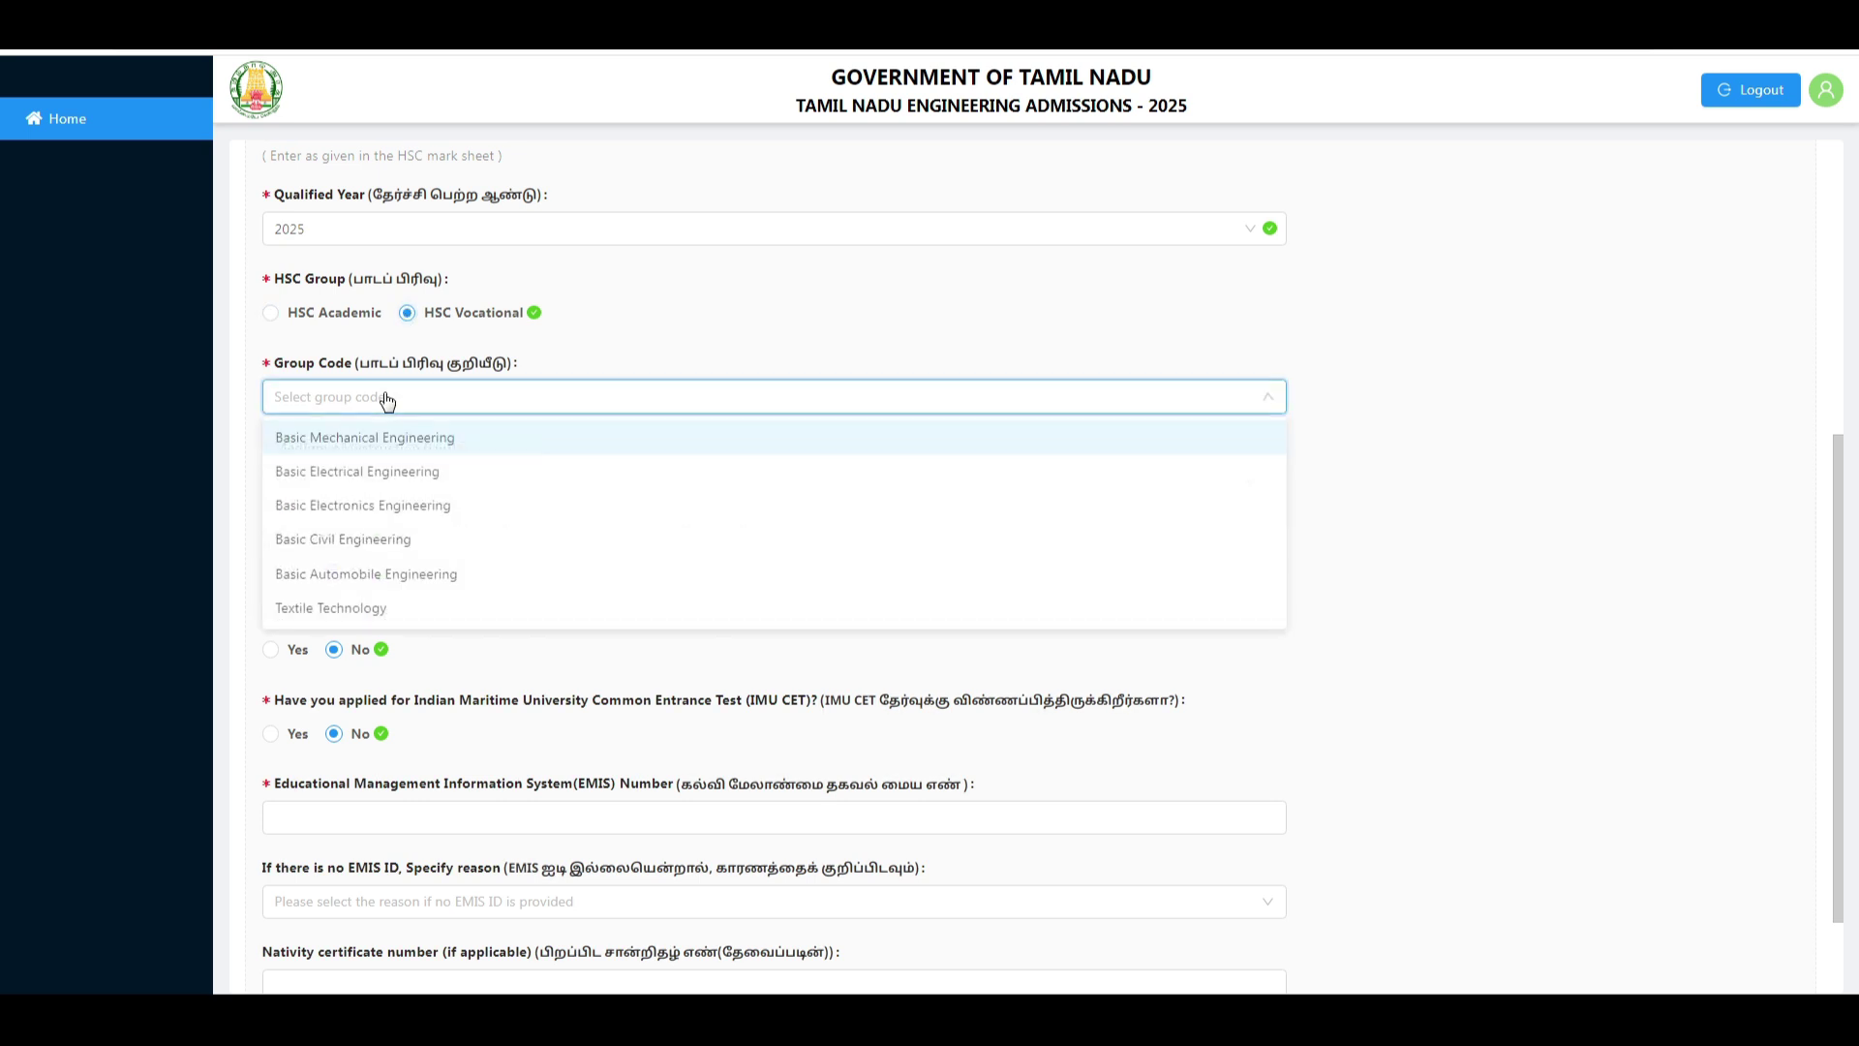
{"action": "left_click", "coordinate": [388, 400]}
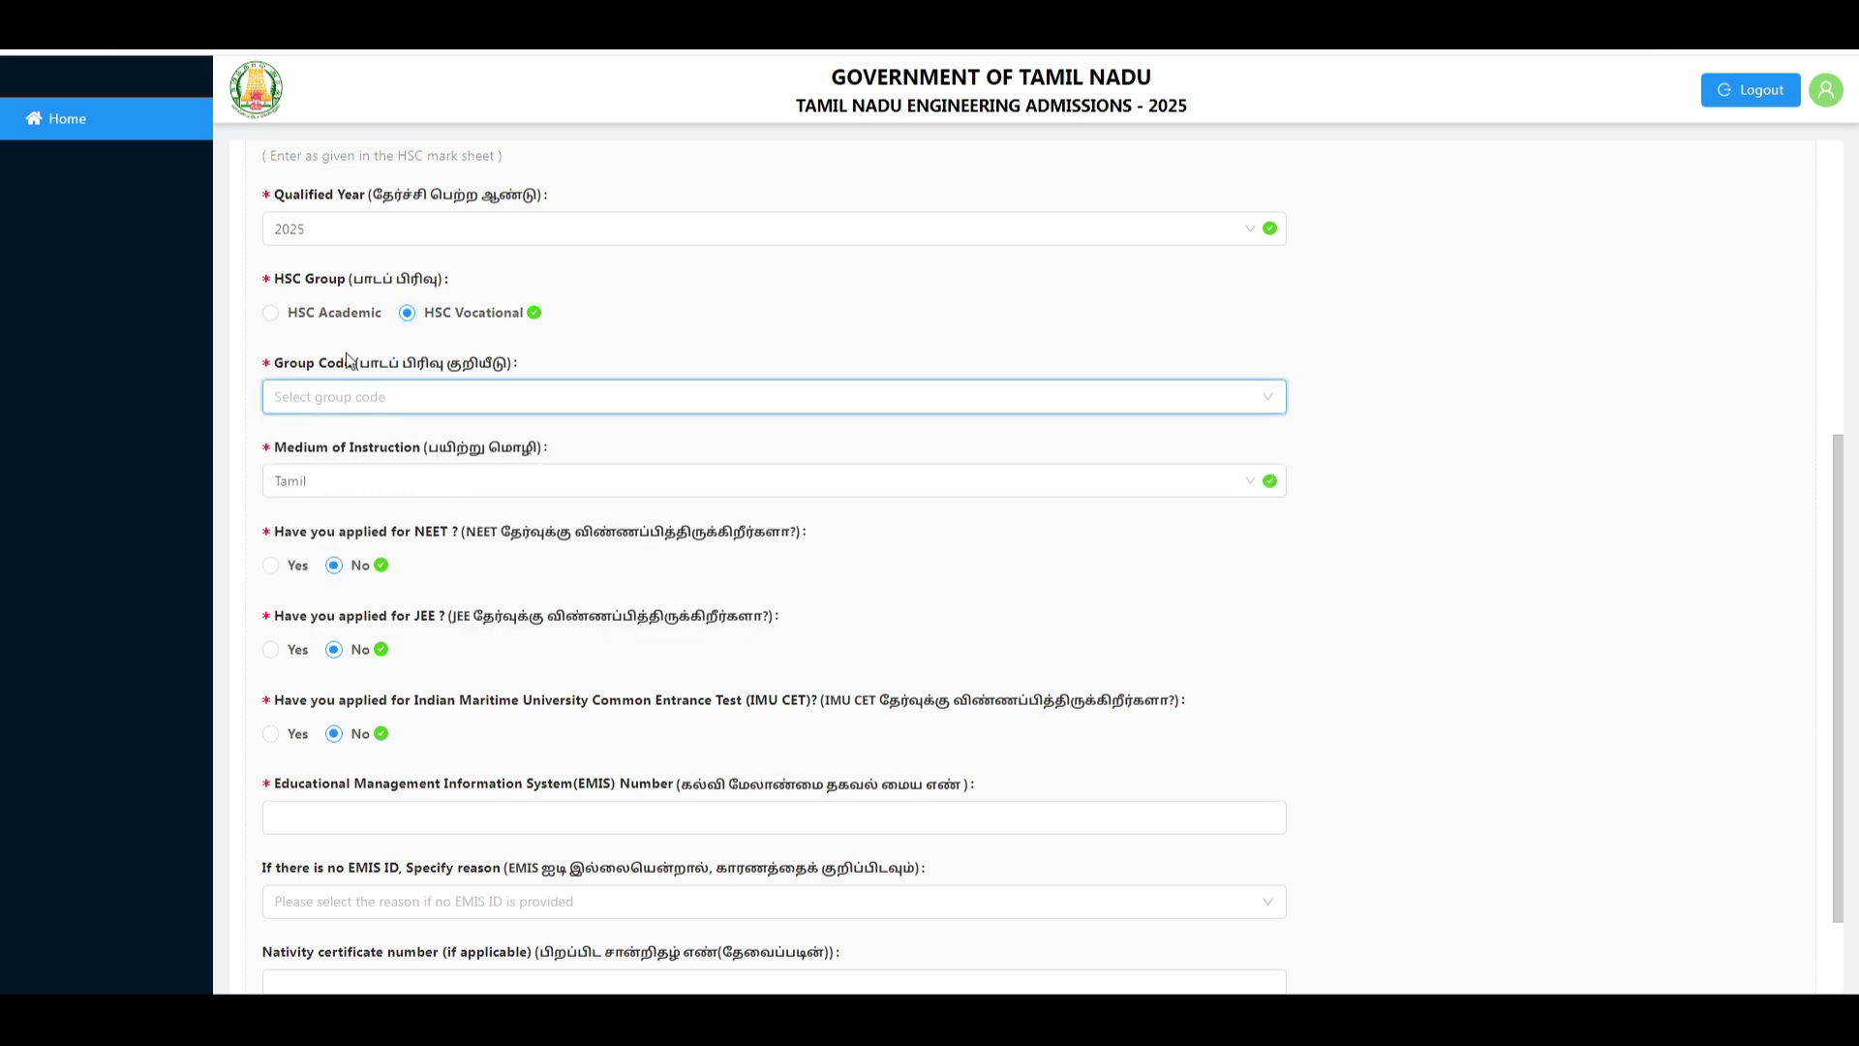
{"action": "left_click", "coordinate": [293, 315]}
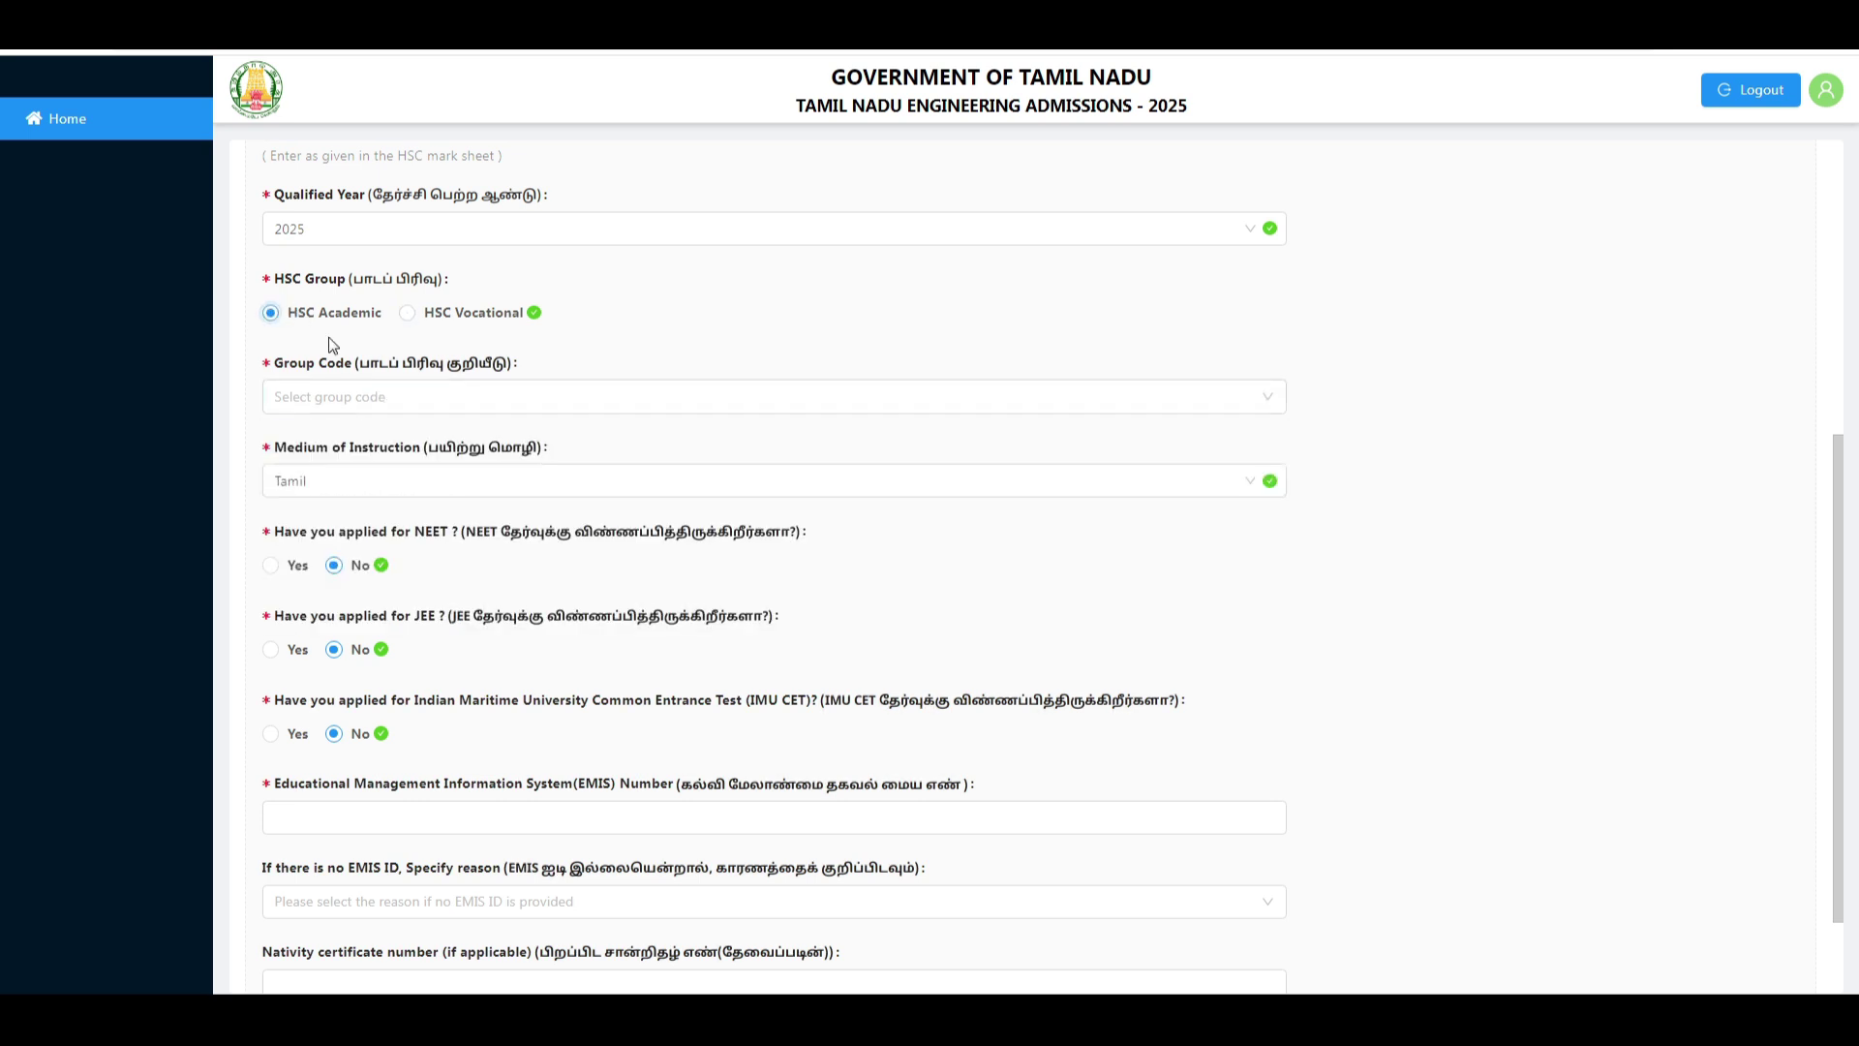
{"action": "left_click", "coordinate": [388, 410]}
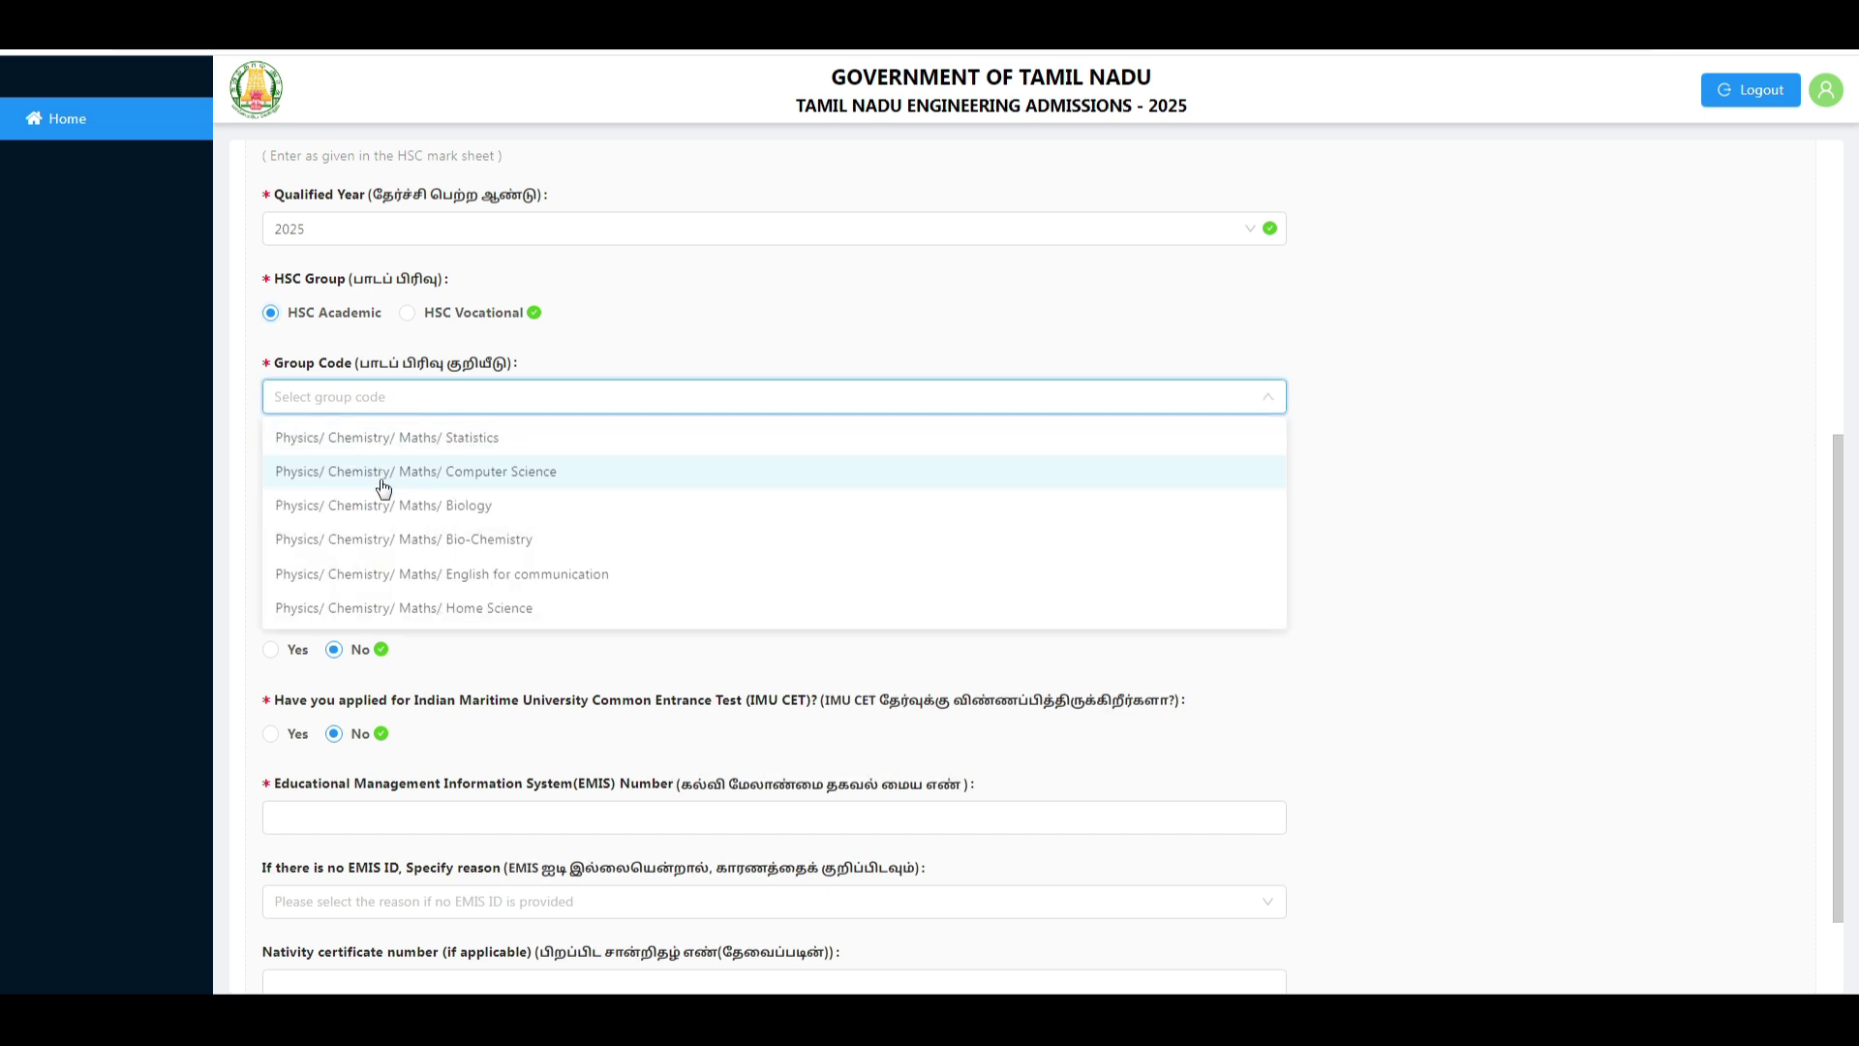
{"action": "left_click", "coordinate": [384, 508]}
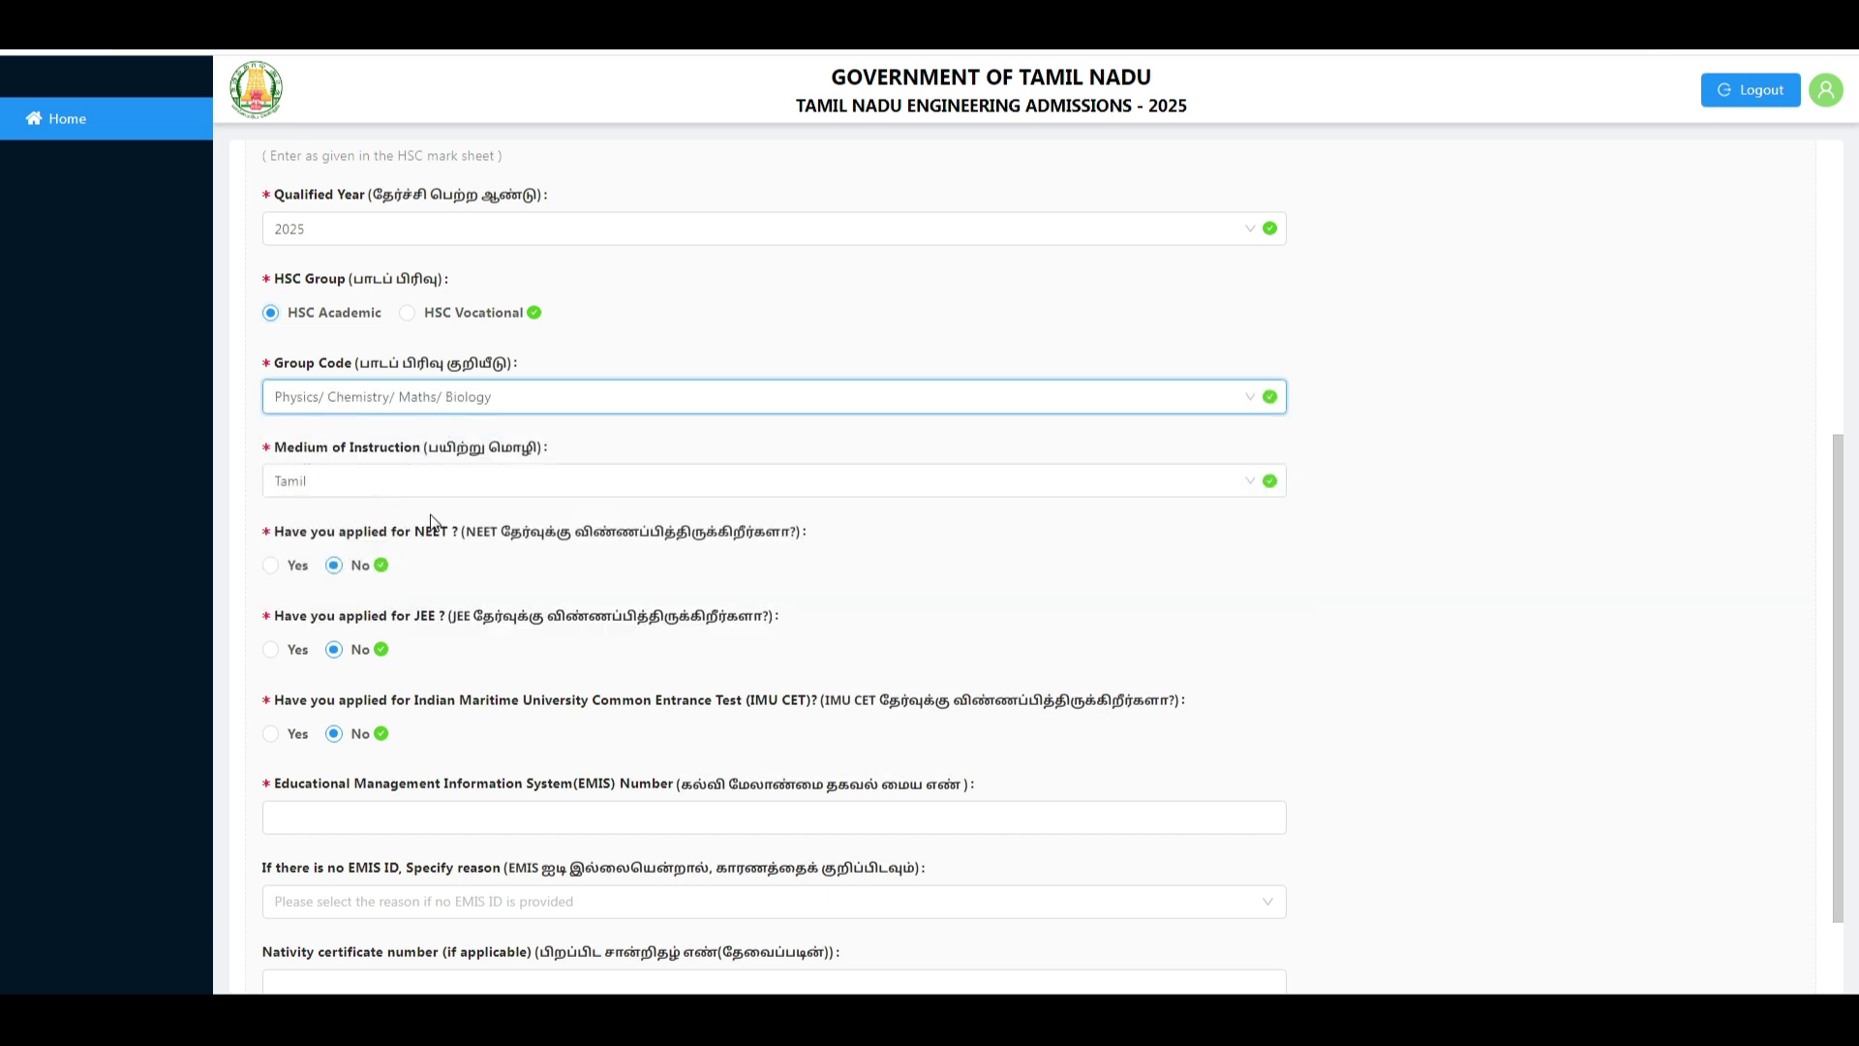
Answer Yes for both the NEET and JEE application questions.
{"action": "scroll", "coordinate": [490, 535], "scroll_direction": "down", "scroll_amount": 1}
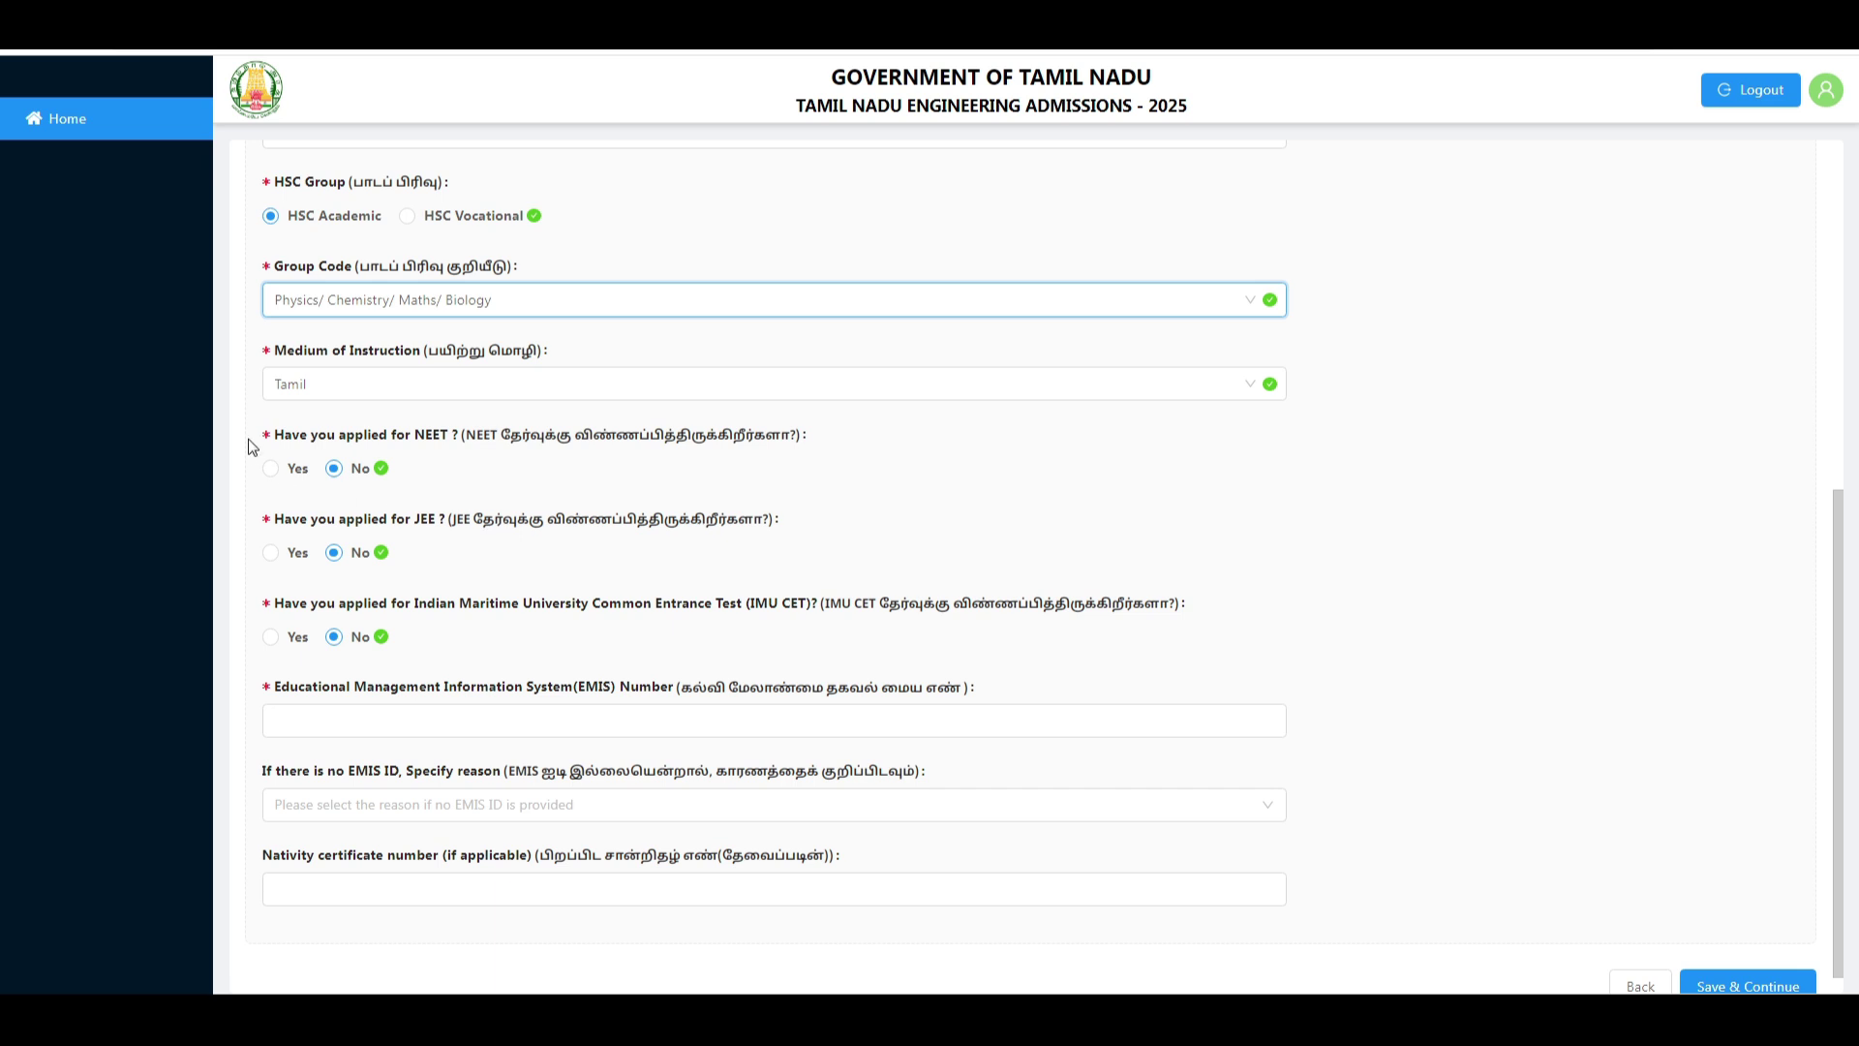
{"action": "left_click", "coordinate": [273, 468]}
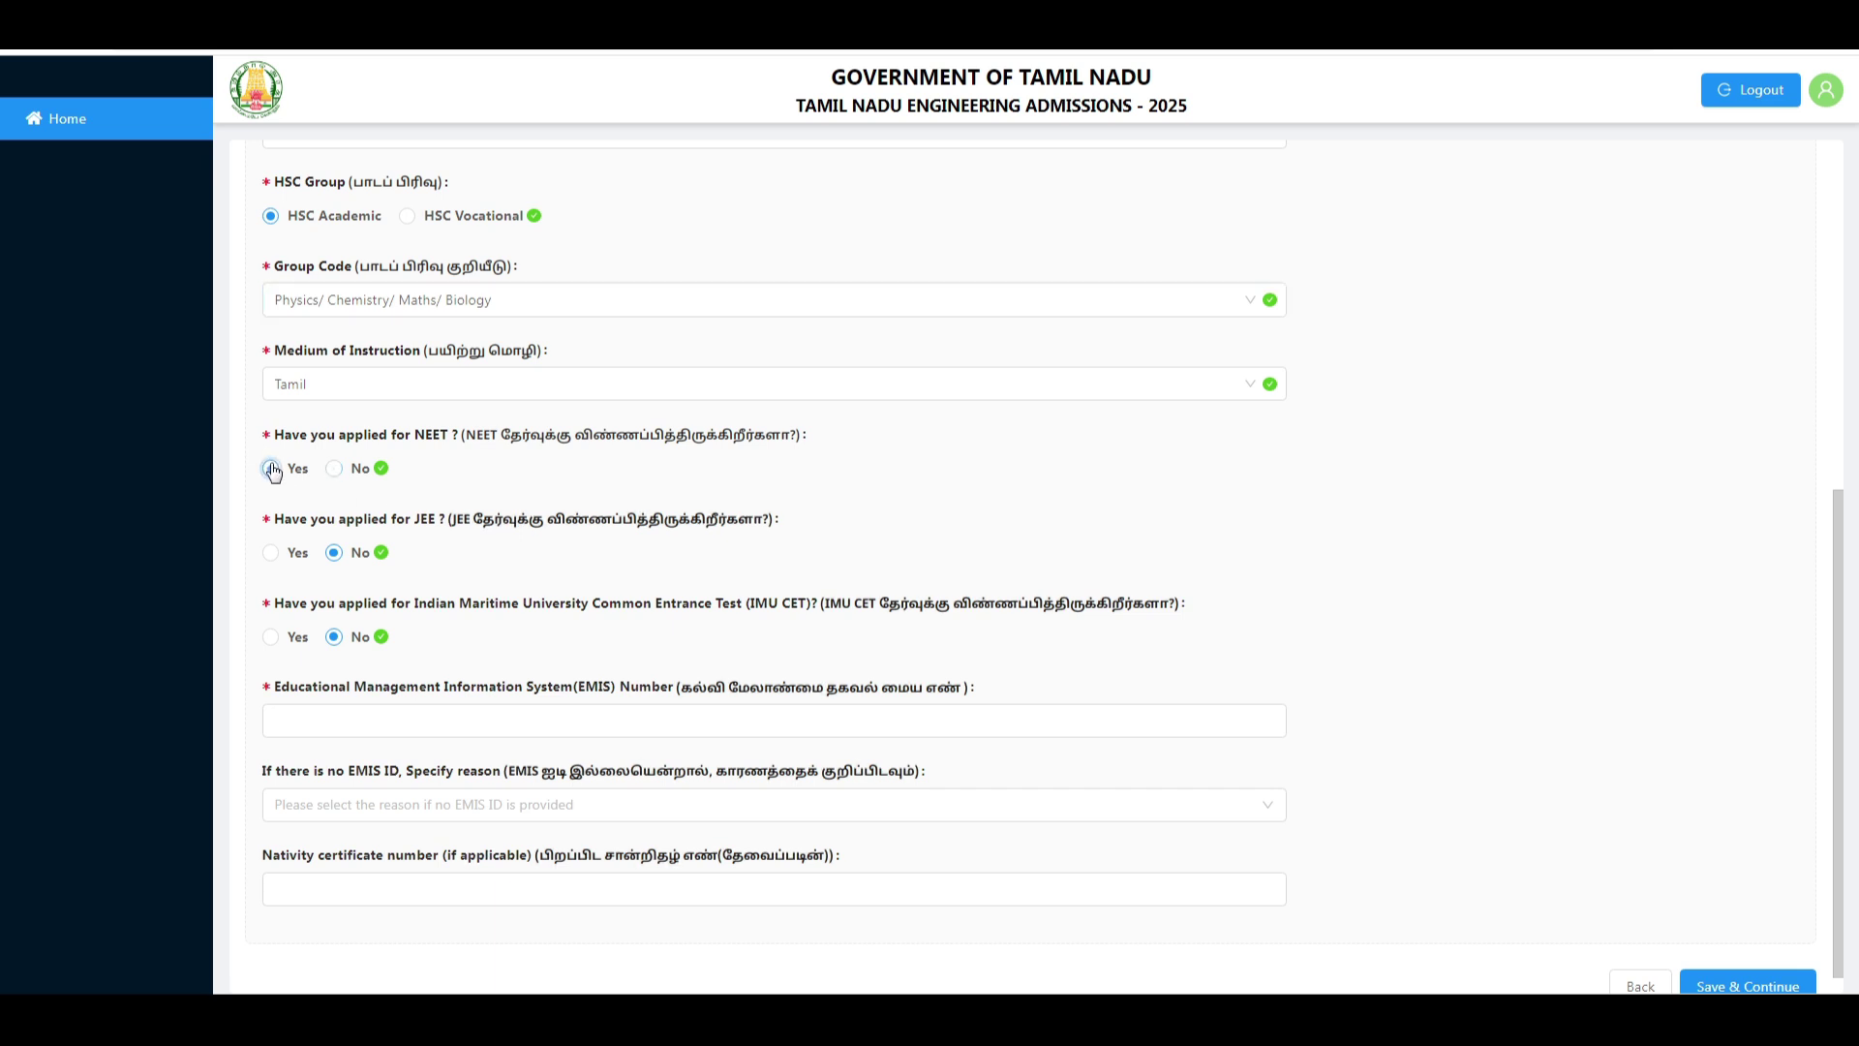
{"action": "left_click", "coordinate": [273, 553]}
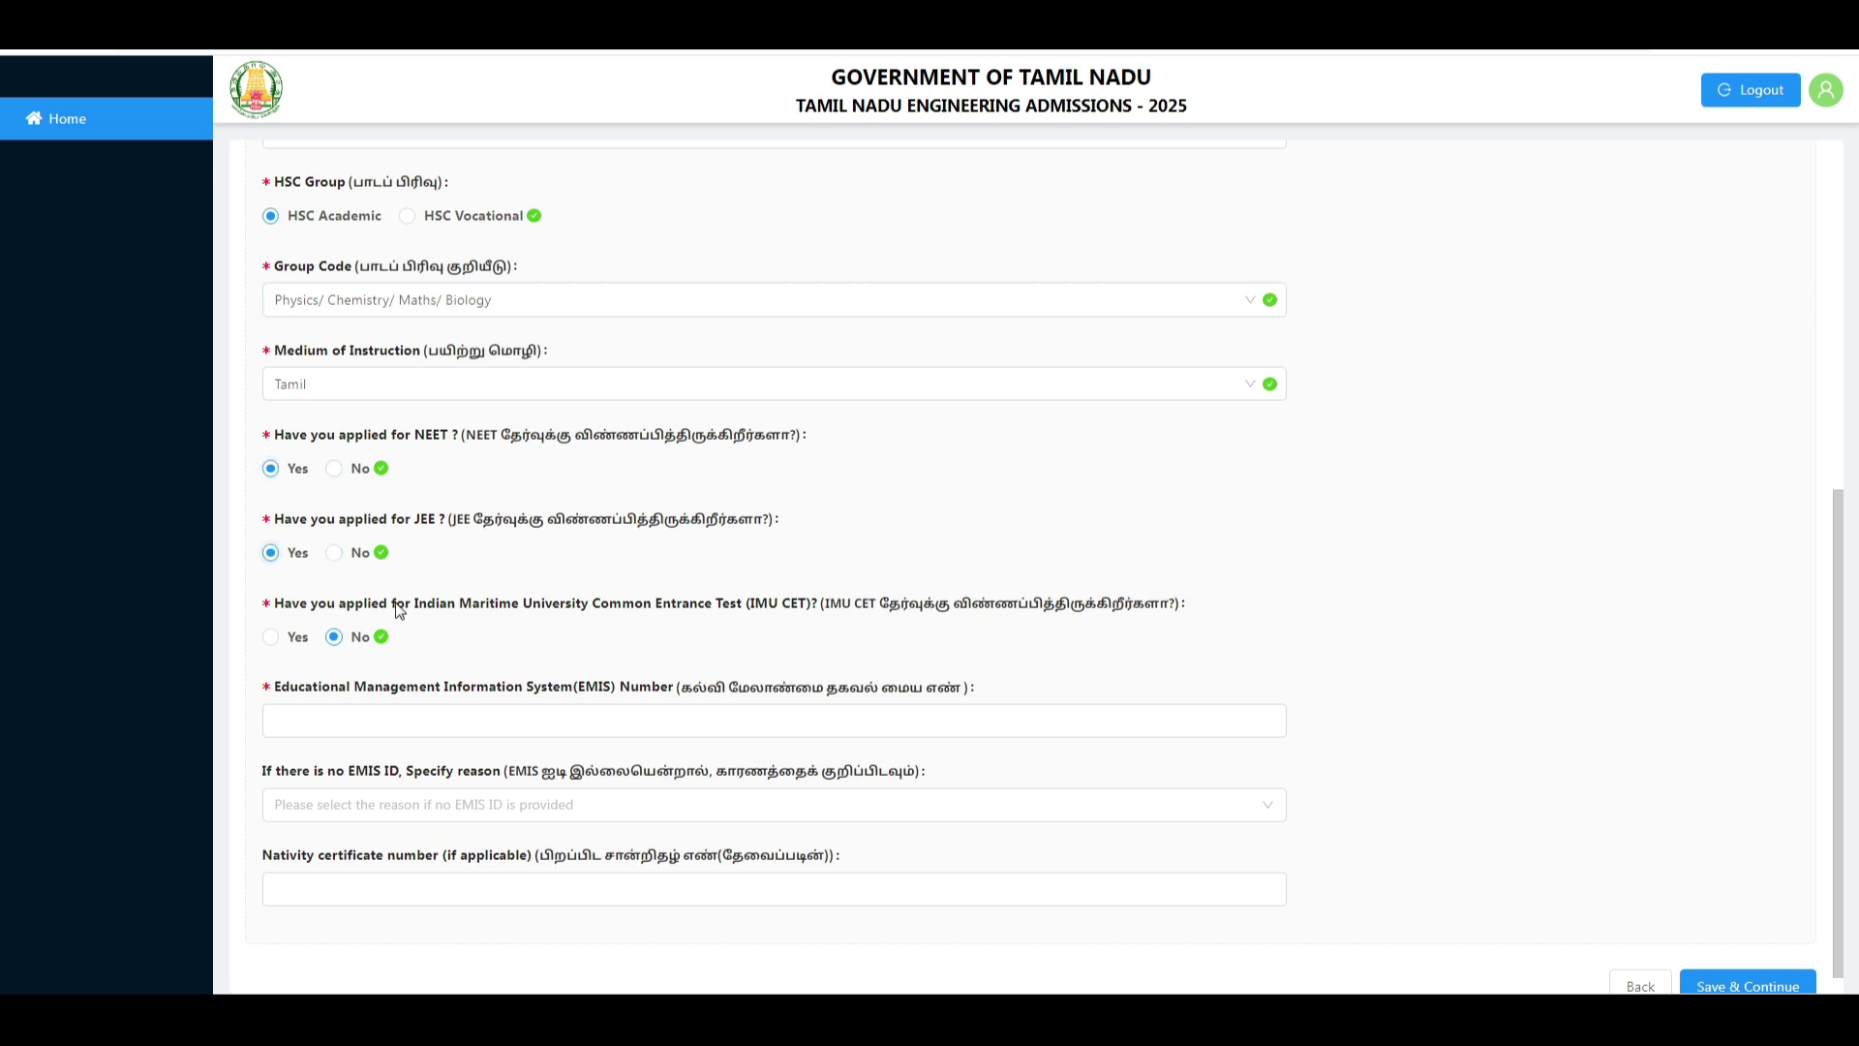
{"action": "scroll", "coordinate": [495, 610], "scroll_direction": "down", "scroll_amount": 1}
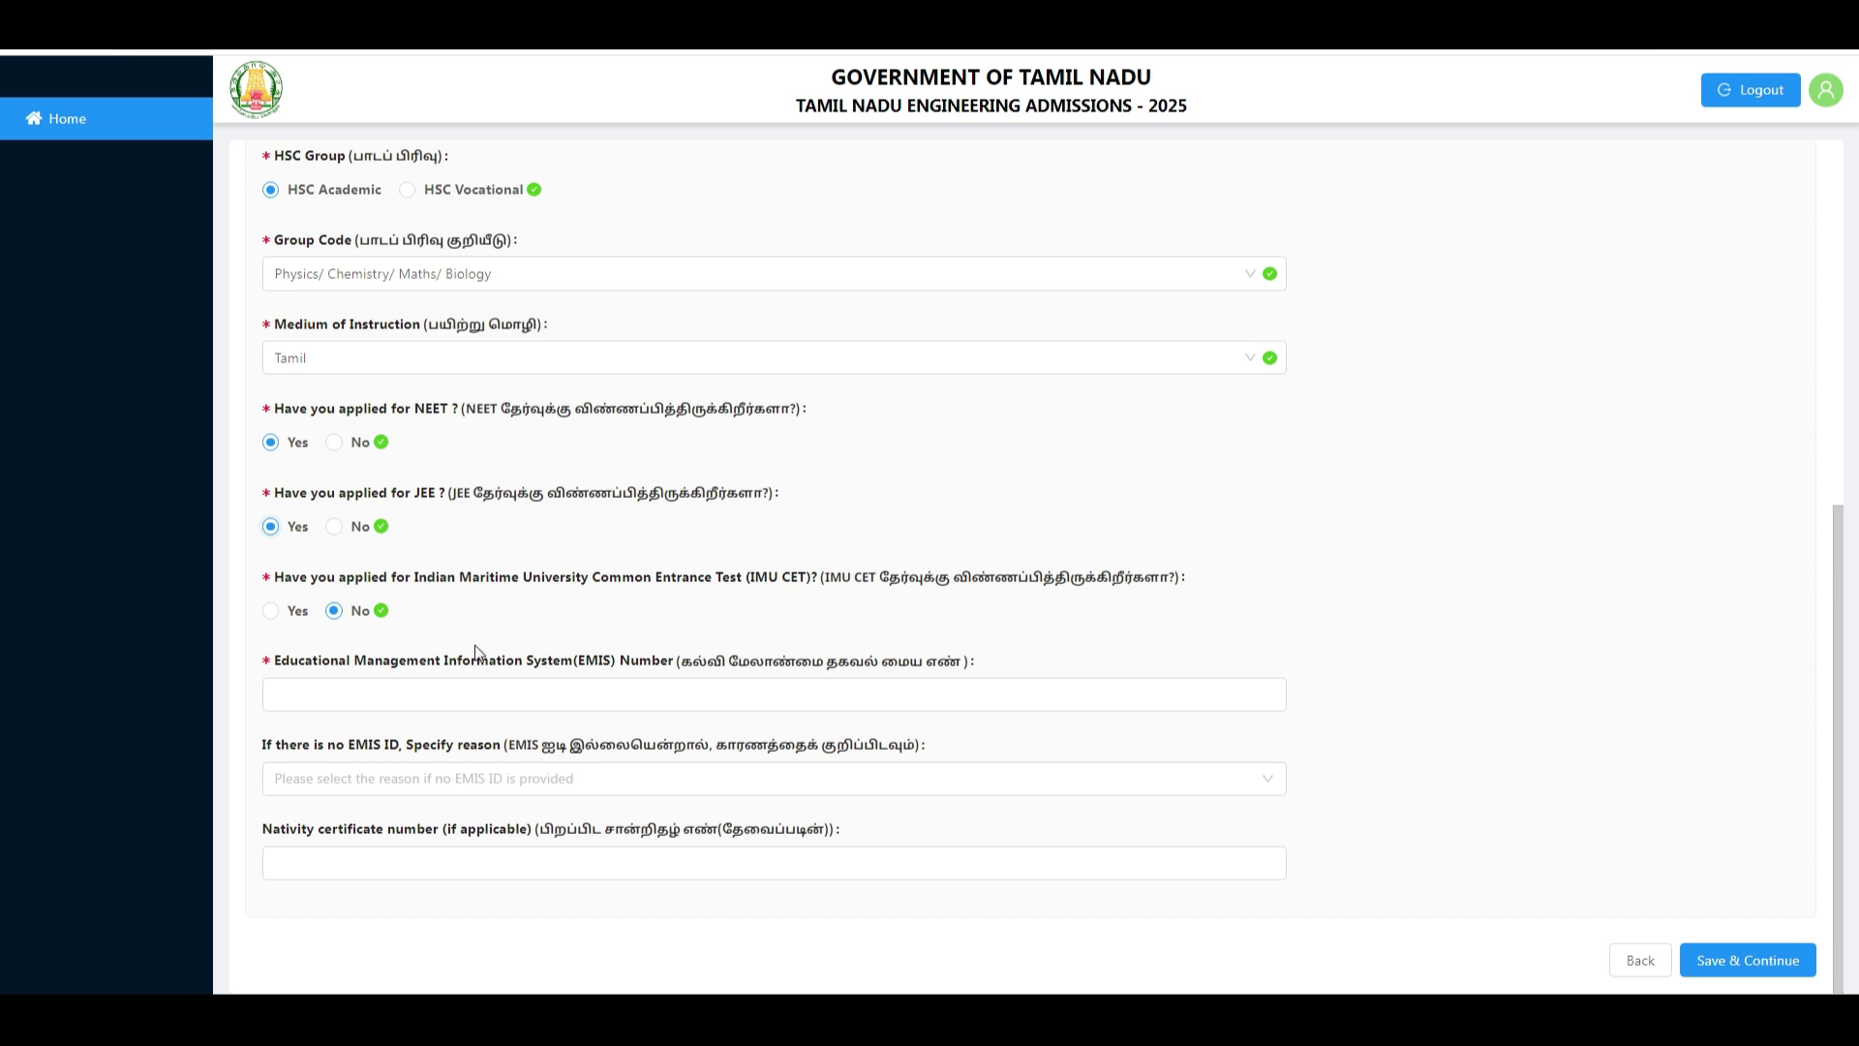
{"action": "left_click", "coordinate": [352, 683]}
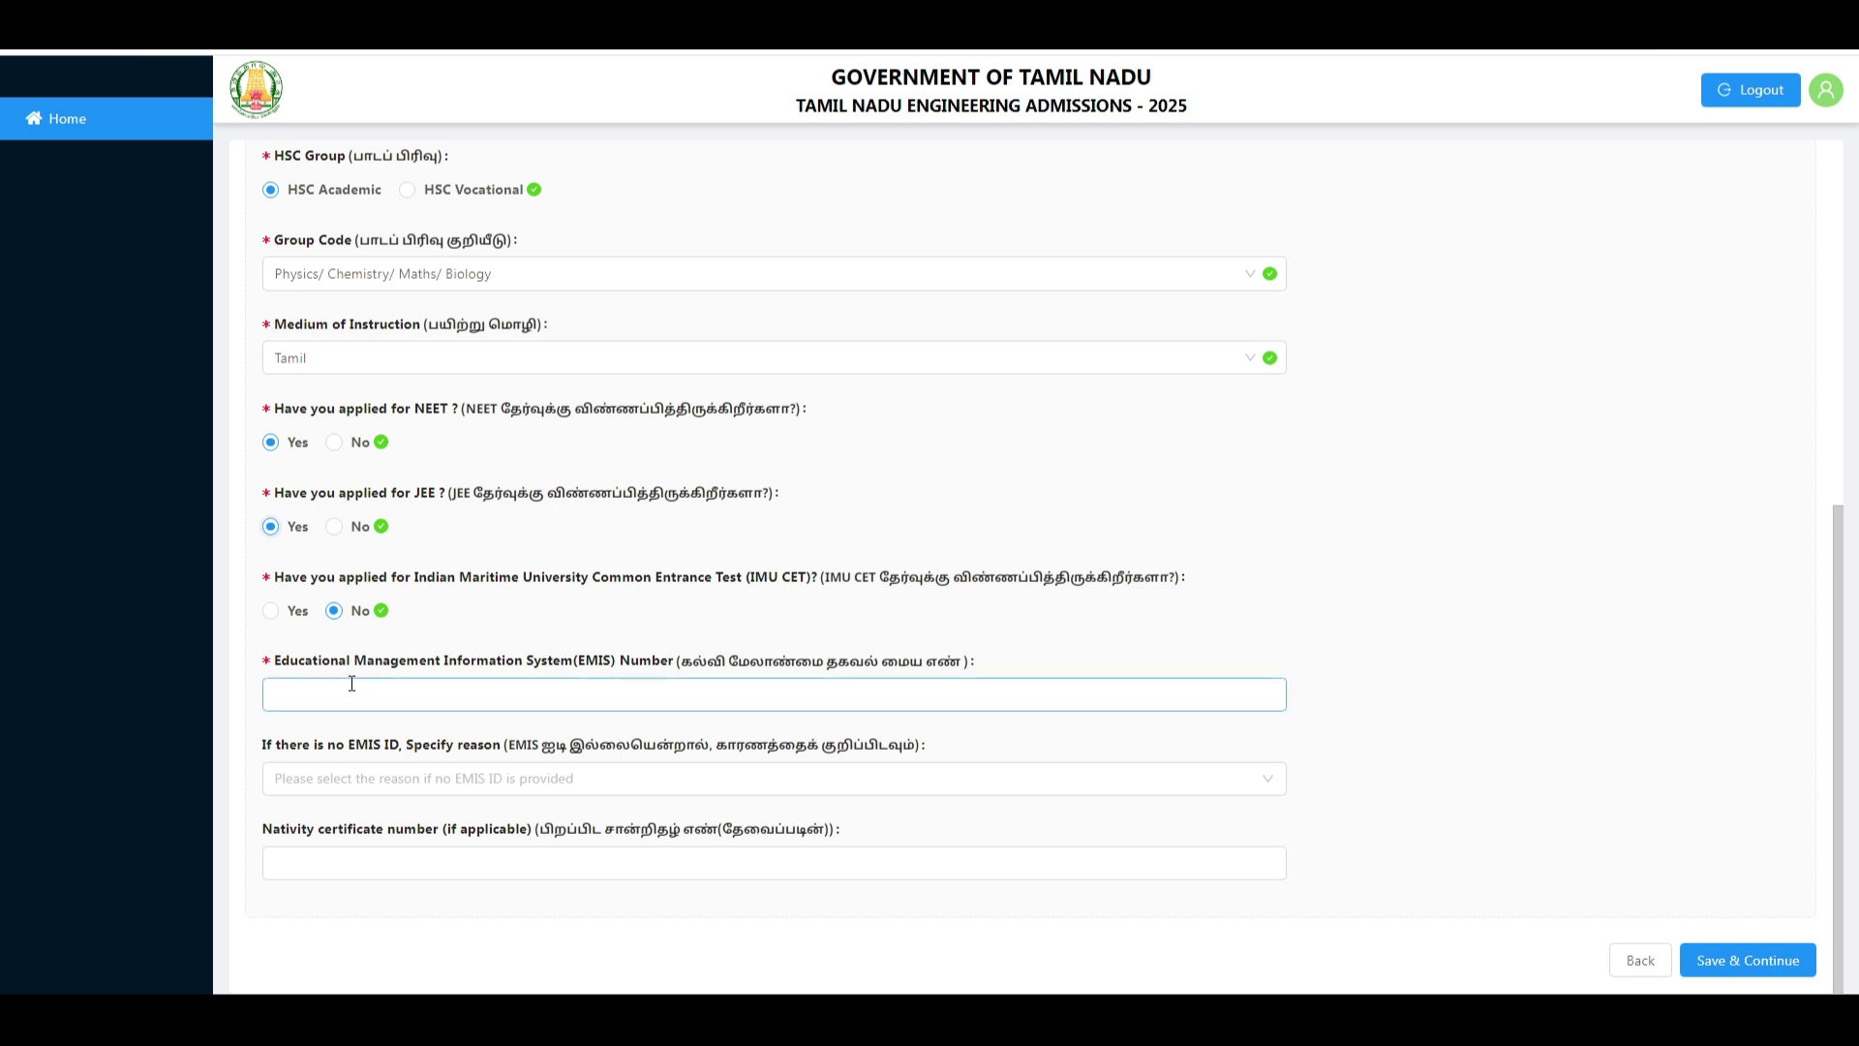
{"action": "left_click", "coordinate": [456, 694]}
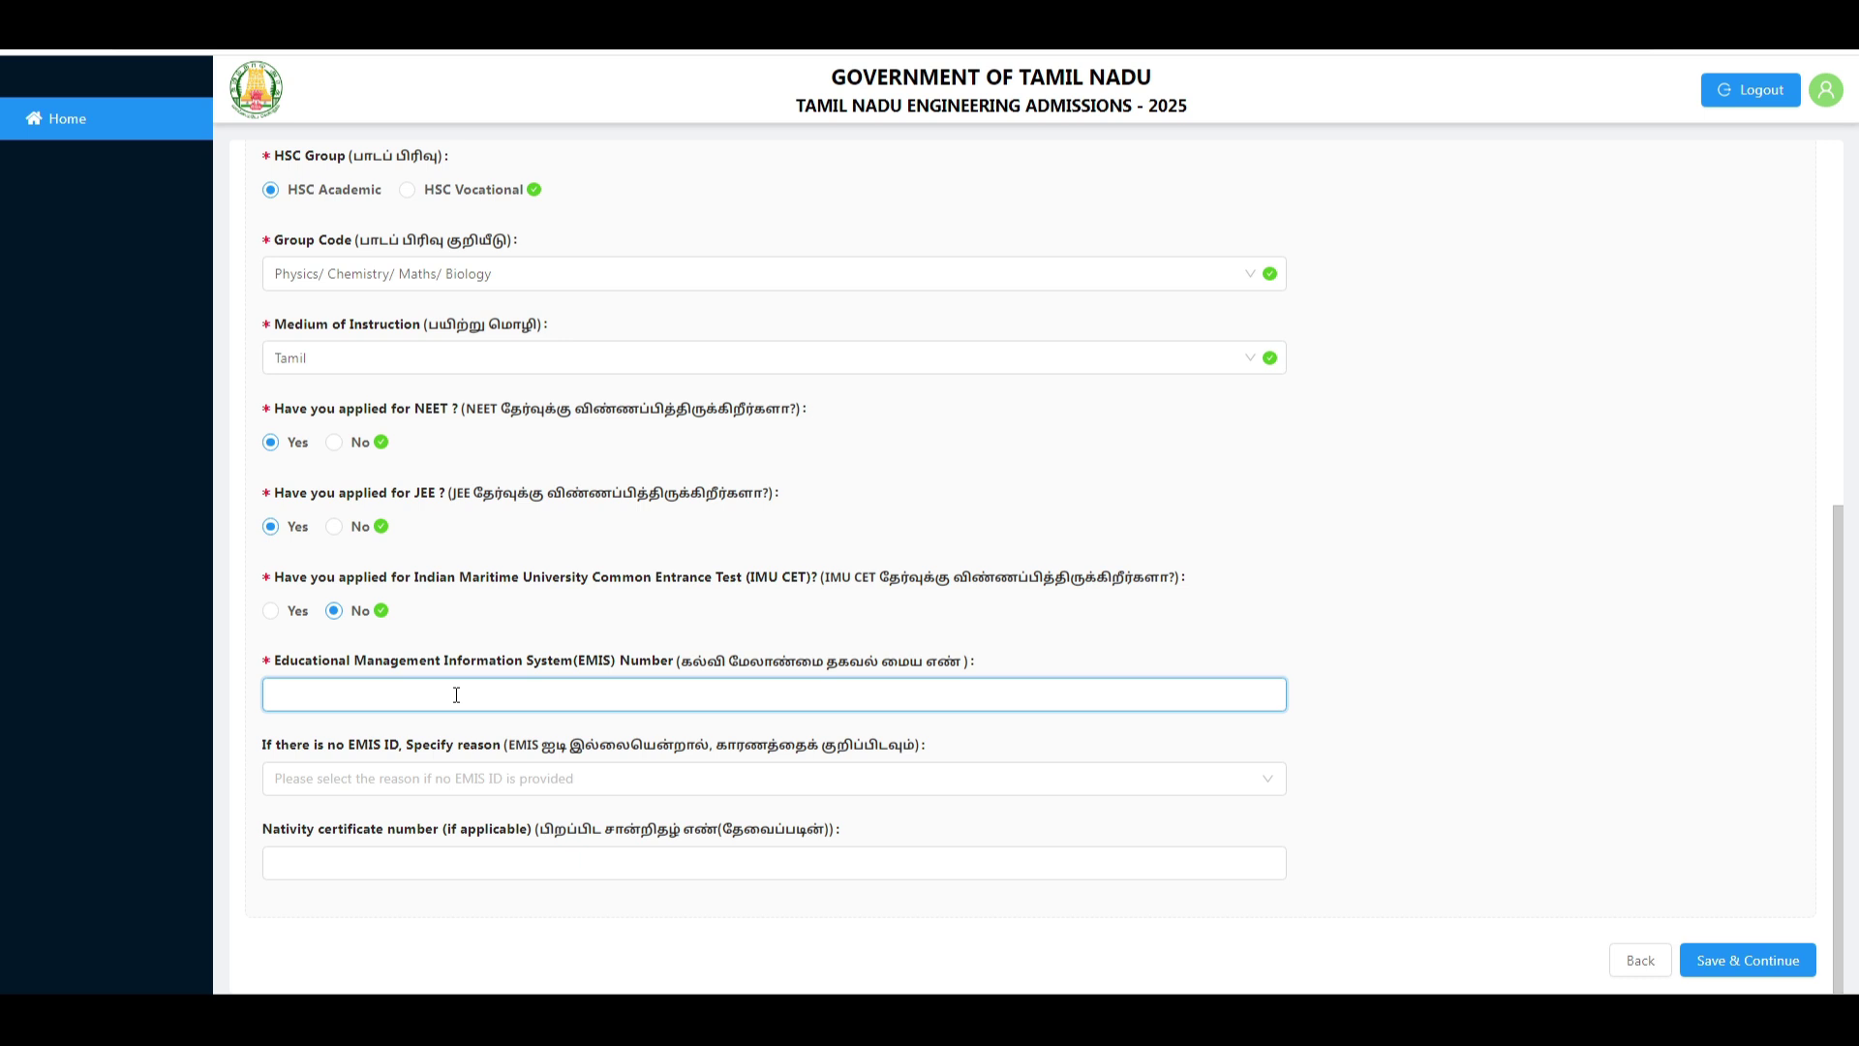
{"action": "type", "text": "123456"}
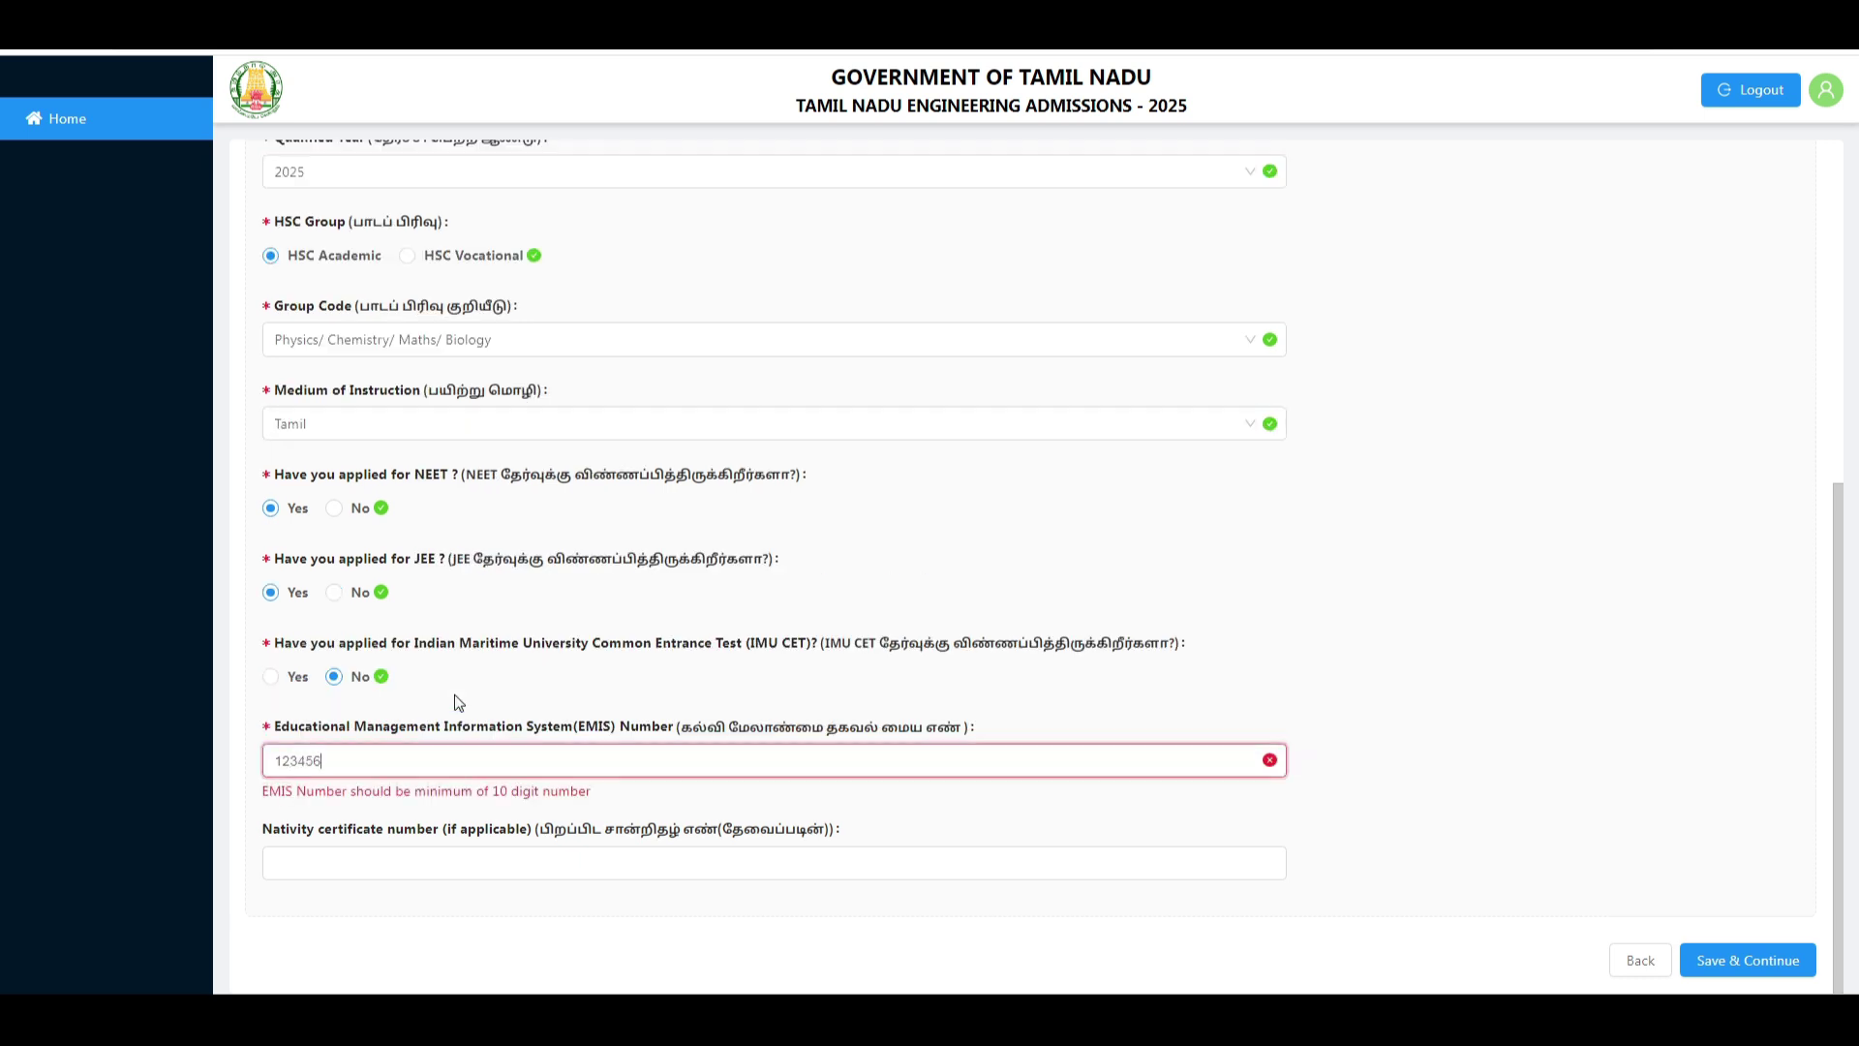
{"action": "type", "text": "789"}
{"action": "key", "text": "ctrl+a"}
{"action": "key", "text": "BackSpace"}
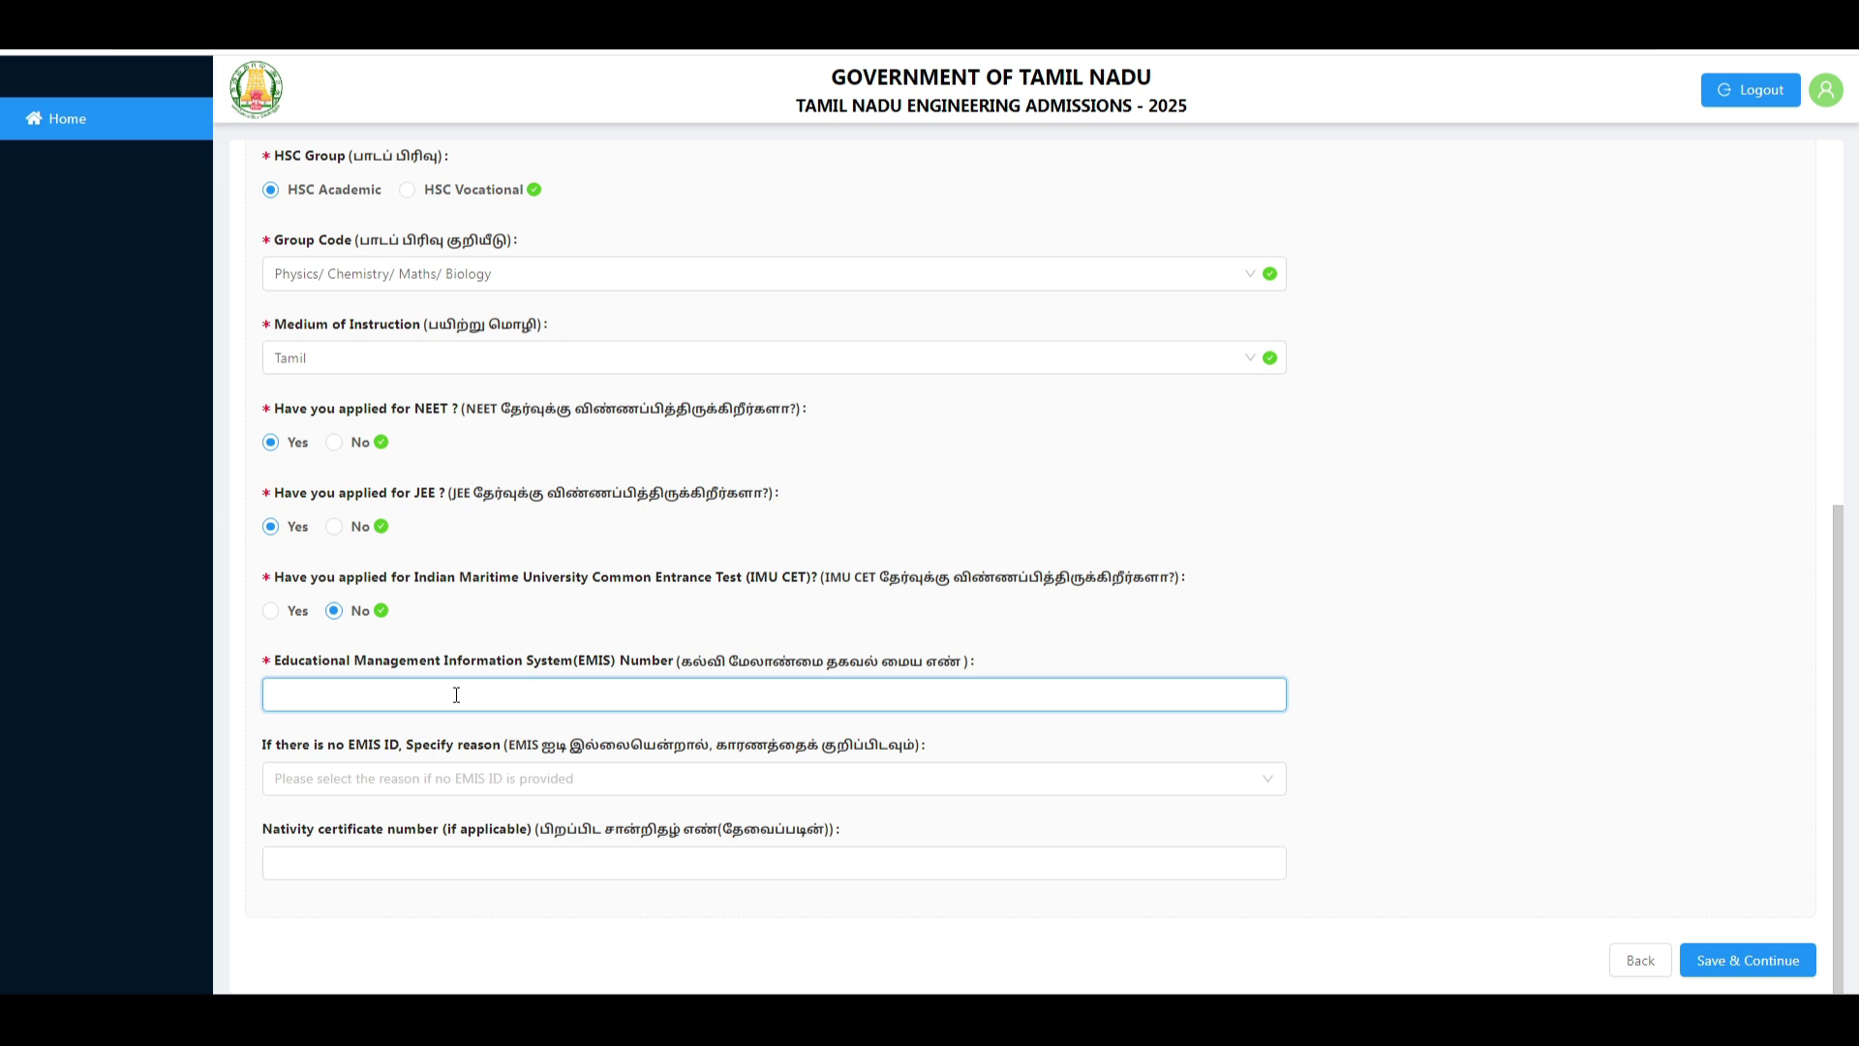
{"action": "key", "text": "ctrl+v"}
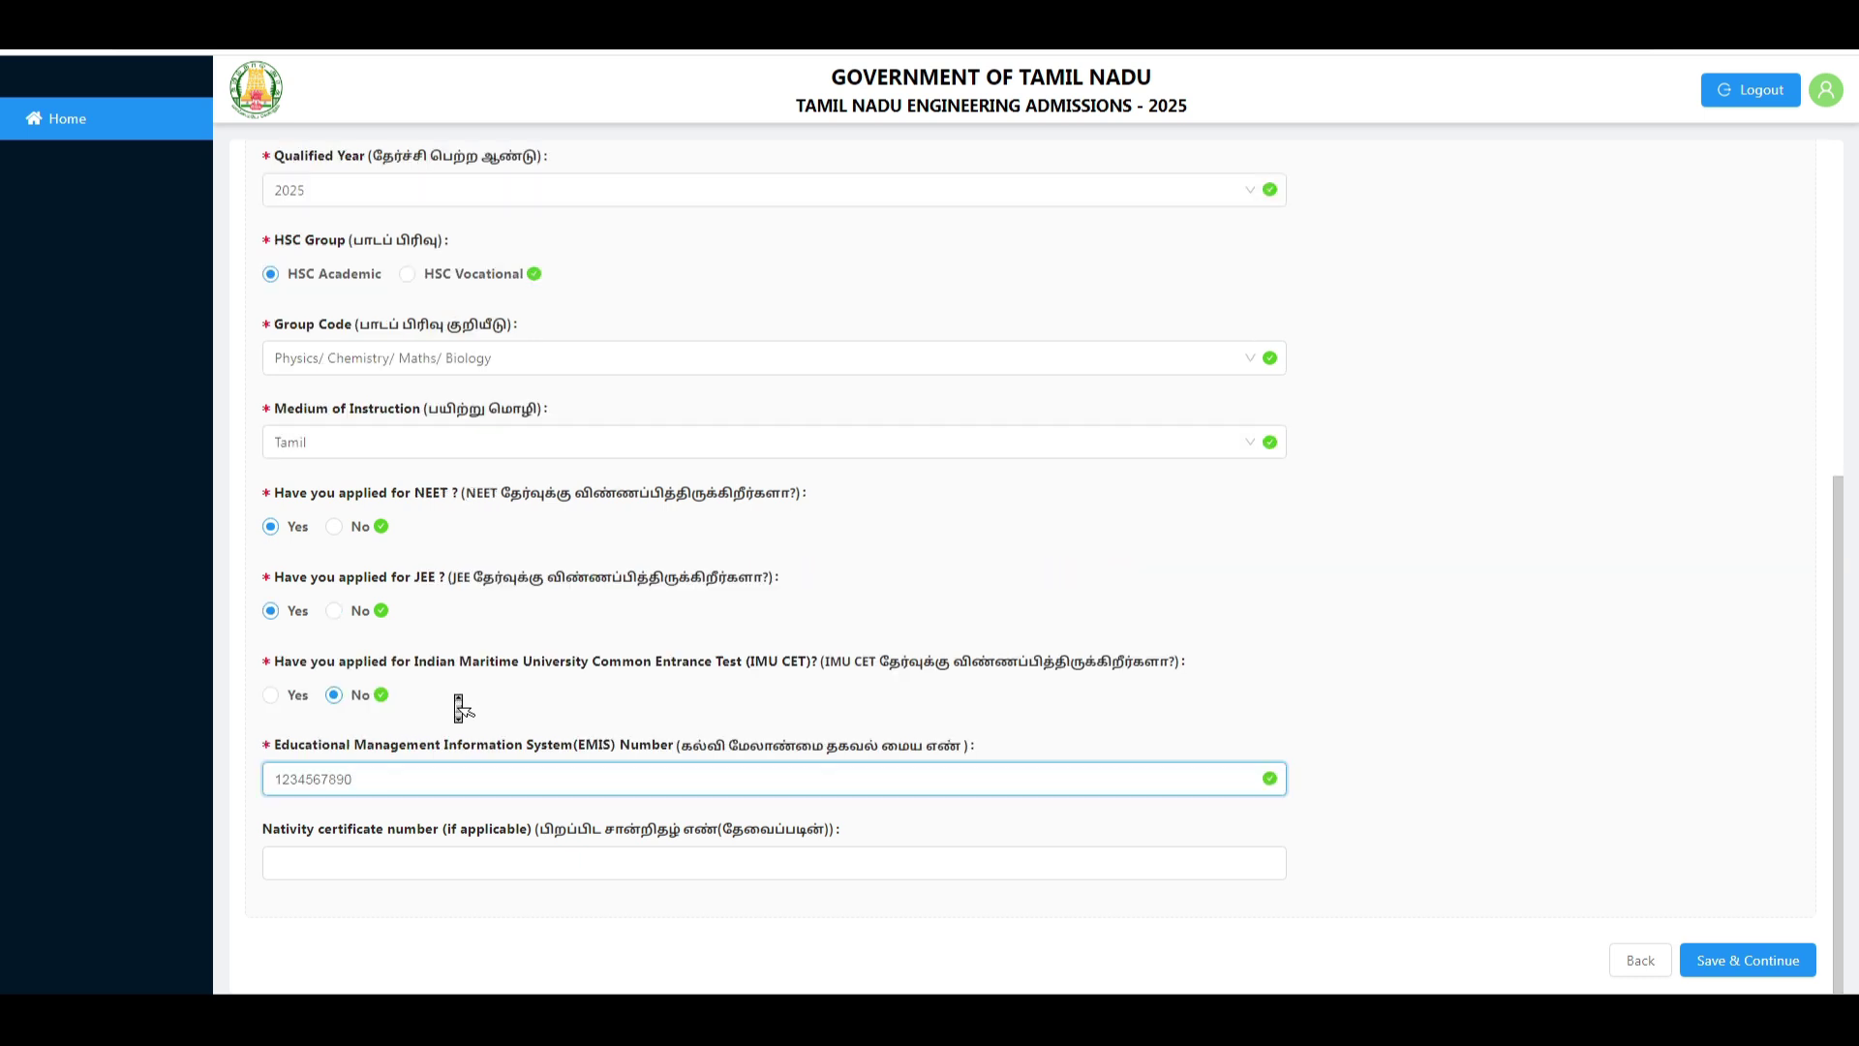
{"action": "left_click", "coordinate": [448, 873]}
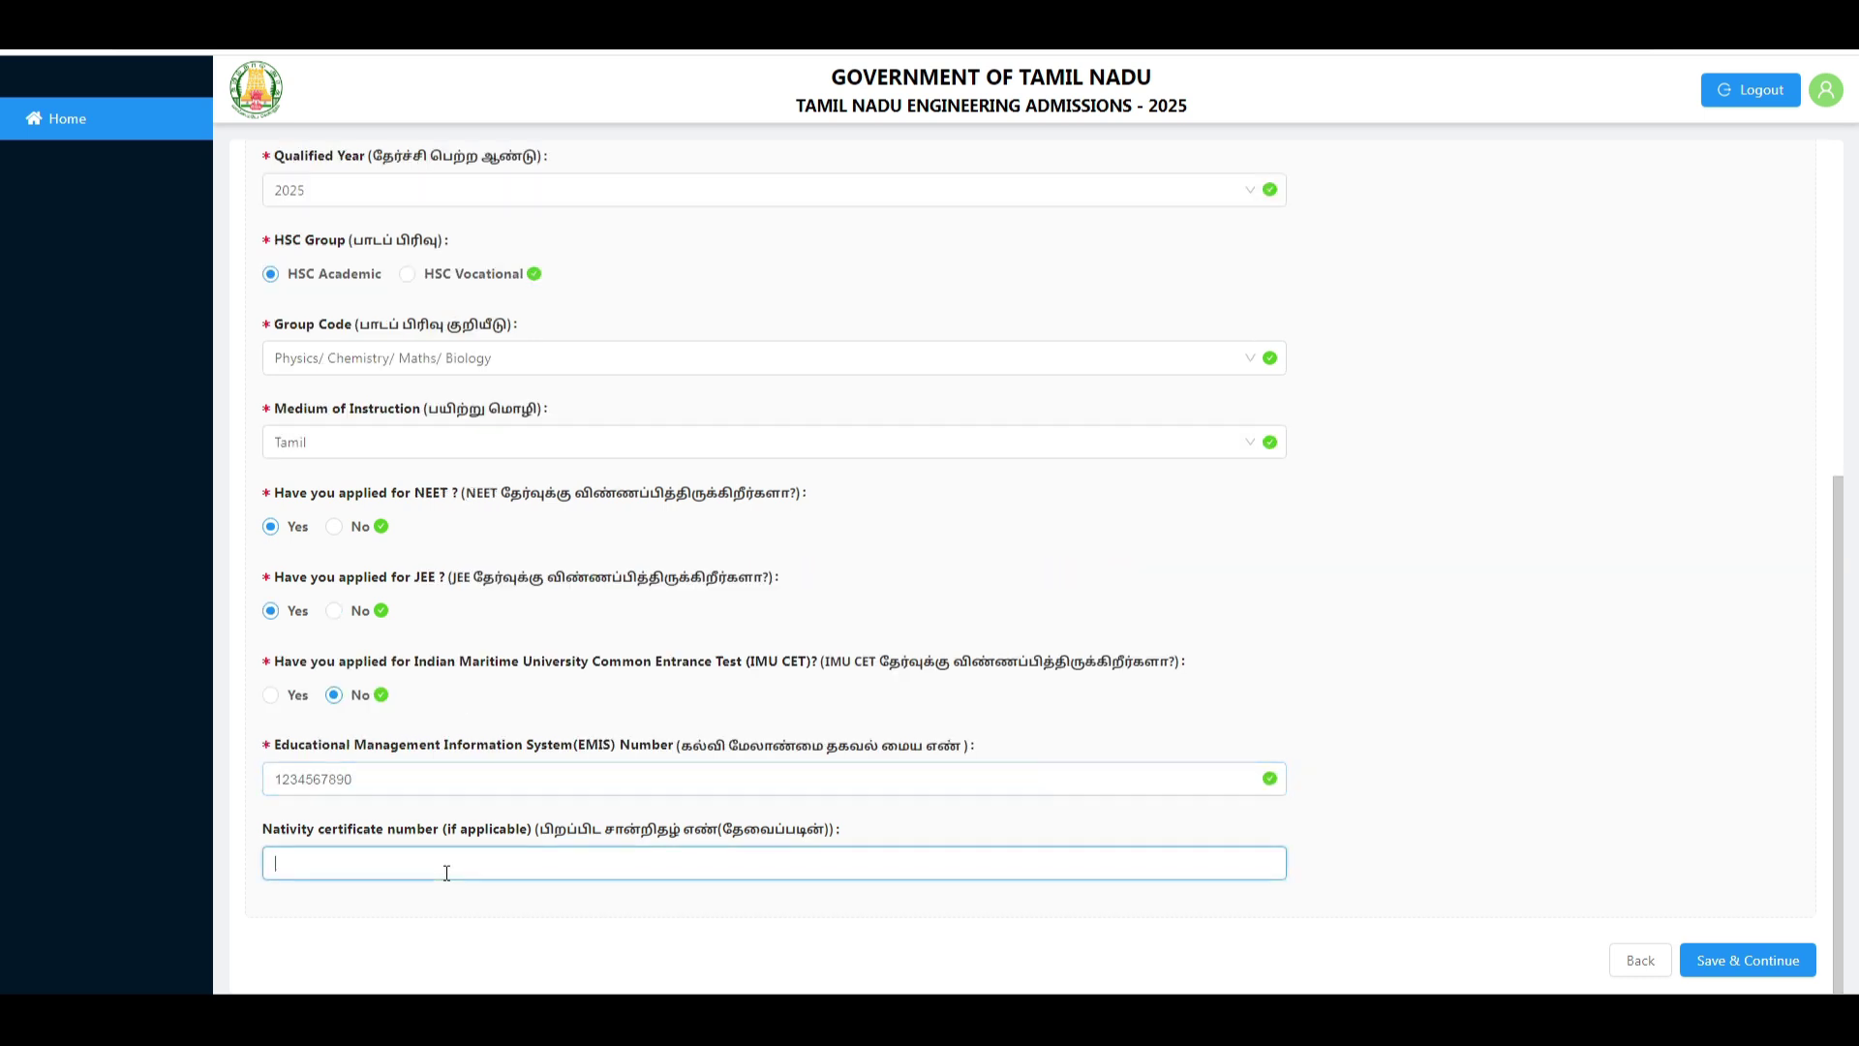
{"action": "type", "text": "1234567890"}
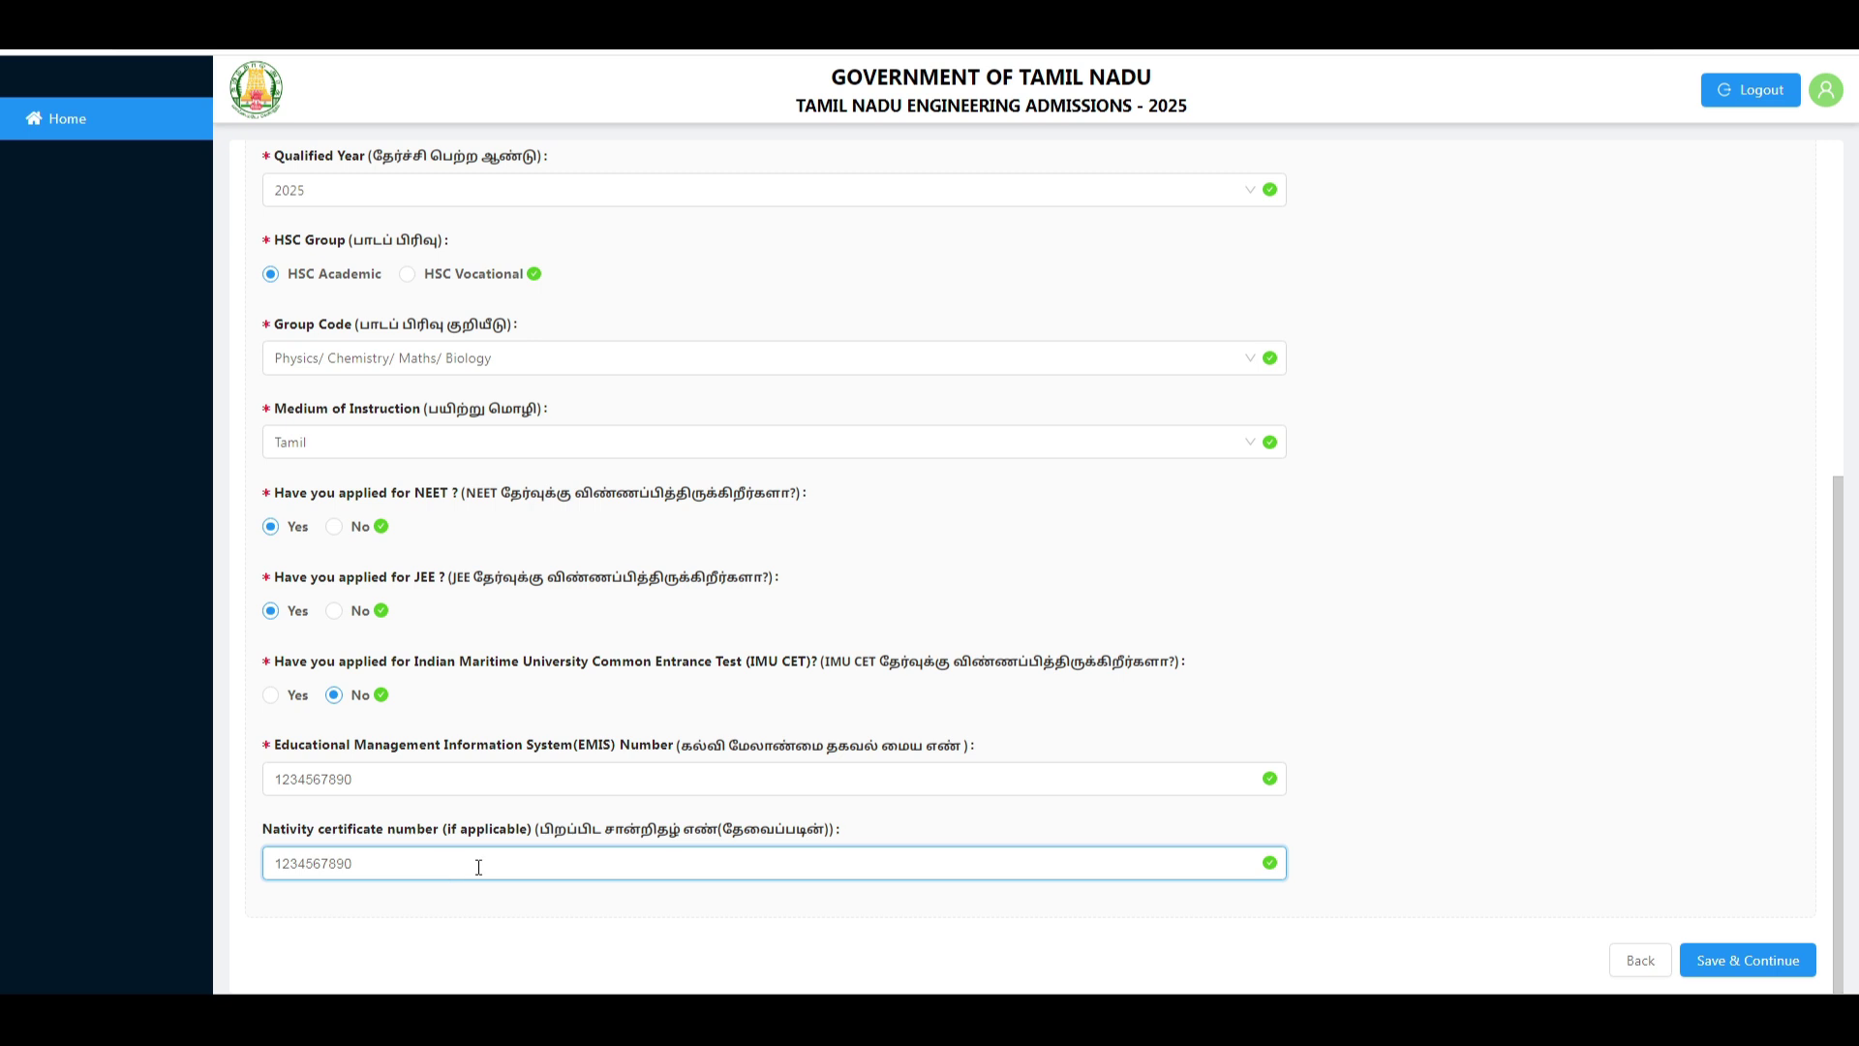
Save the academic details and review the Special Reservation, Scholarship and School of Study previews.
{"action": "left_click", "coordinate": [1738, 961]}
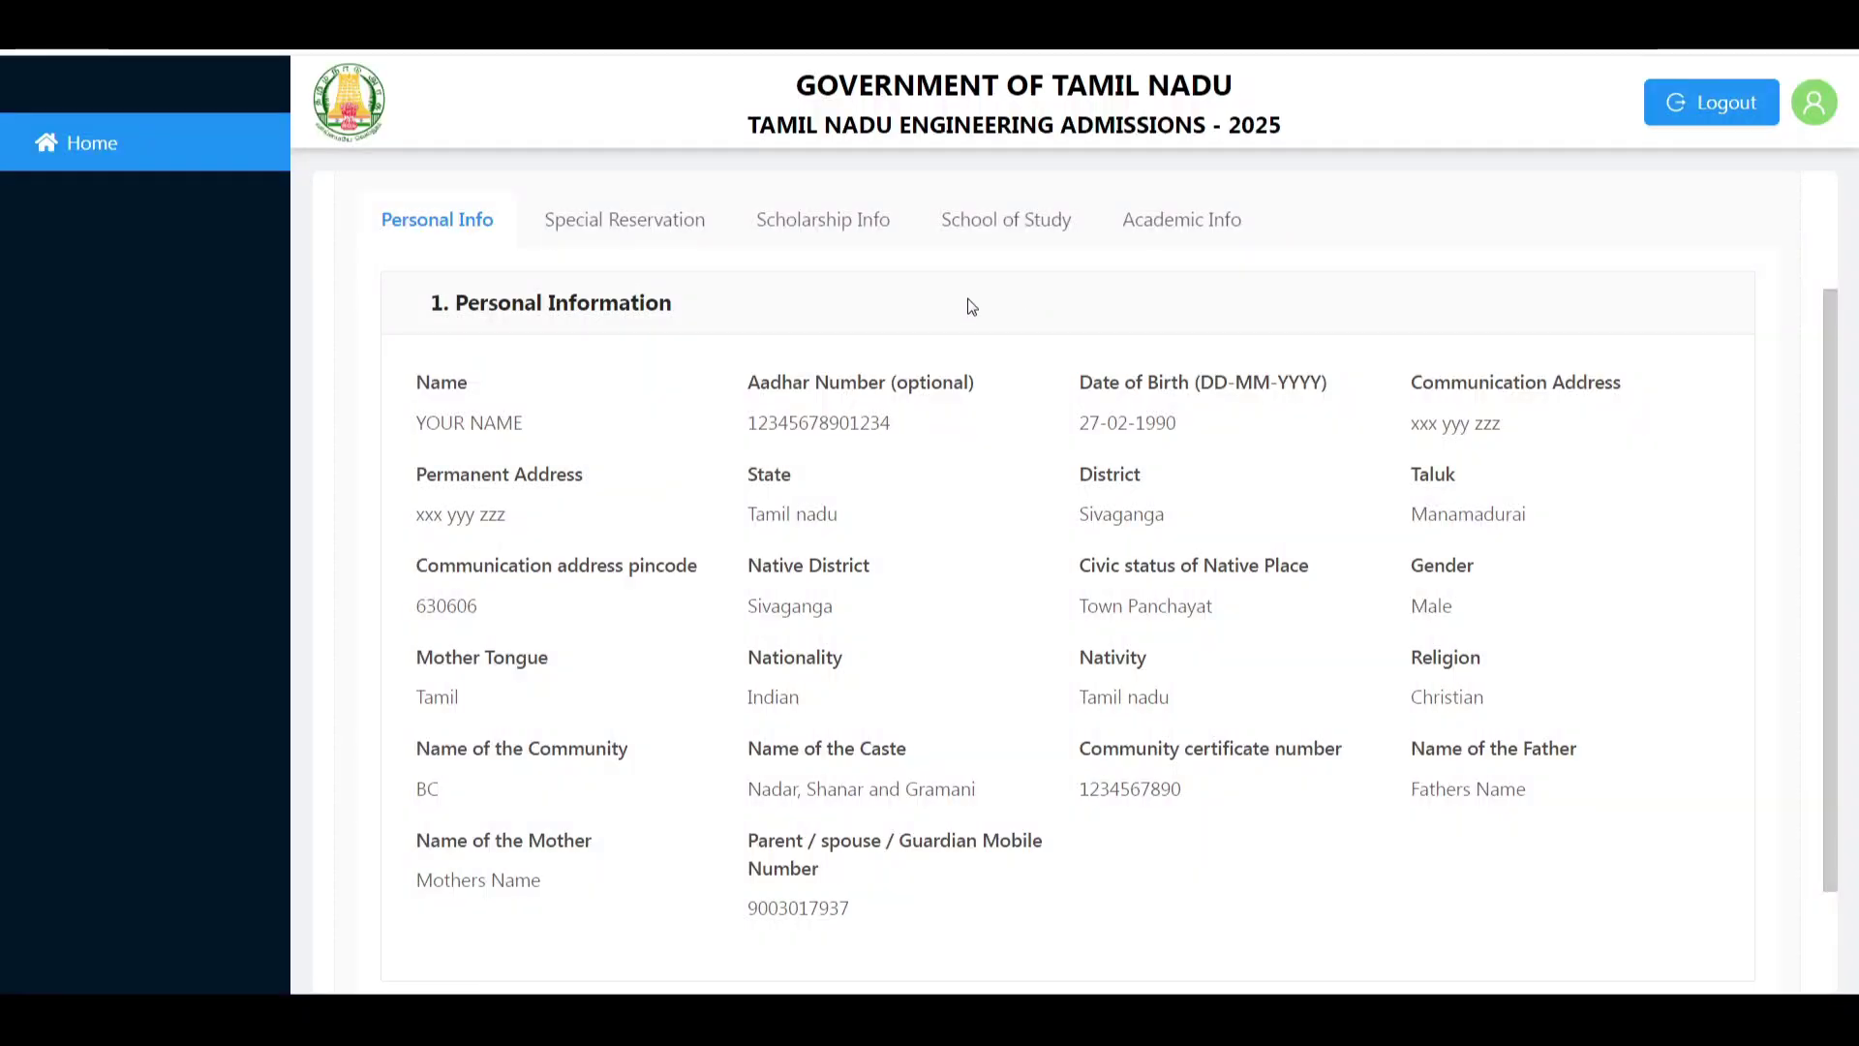
{"action": "left_click", "coordinate": [646, 231]}
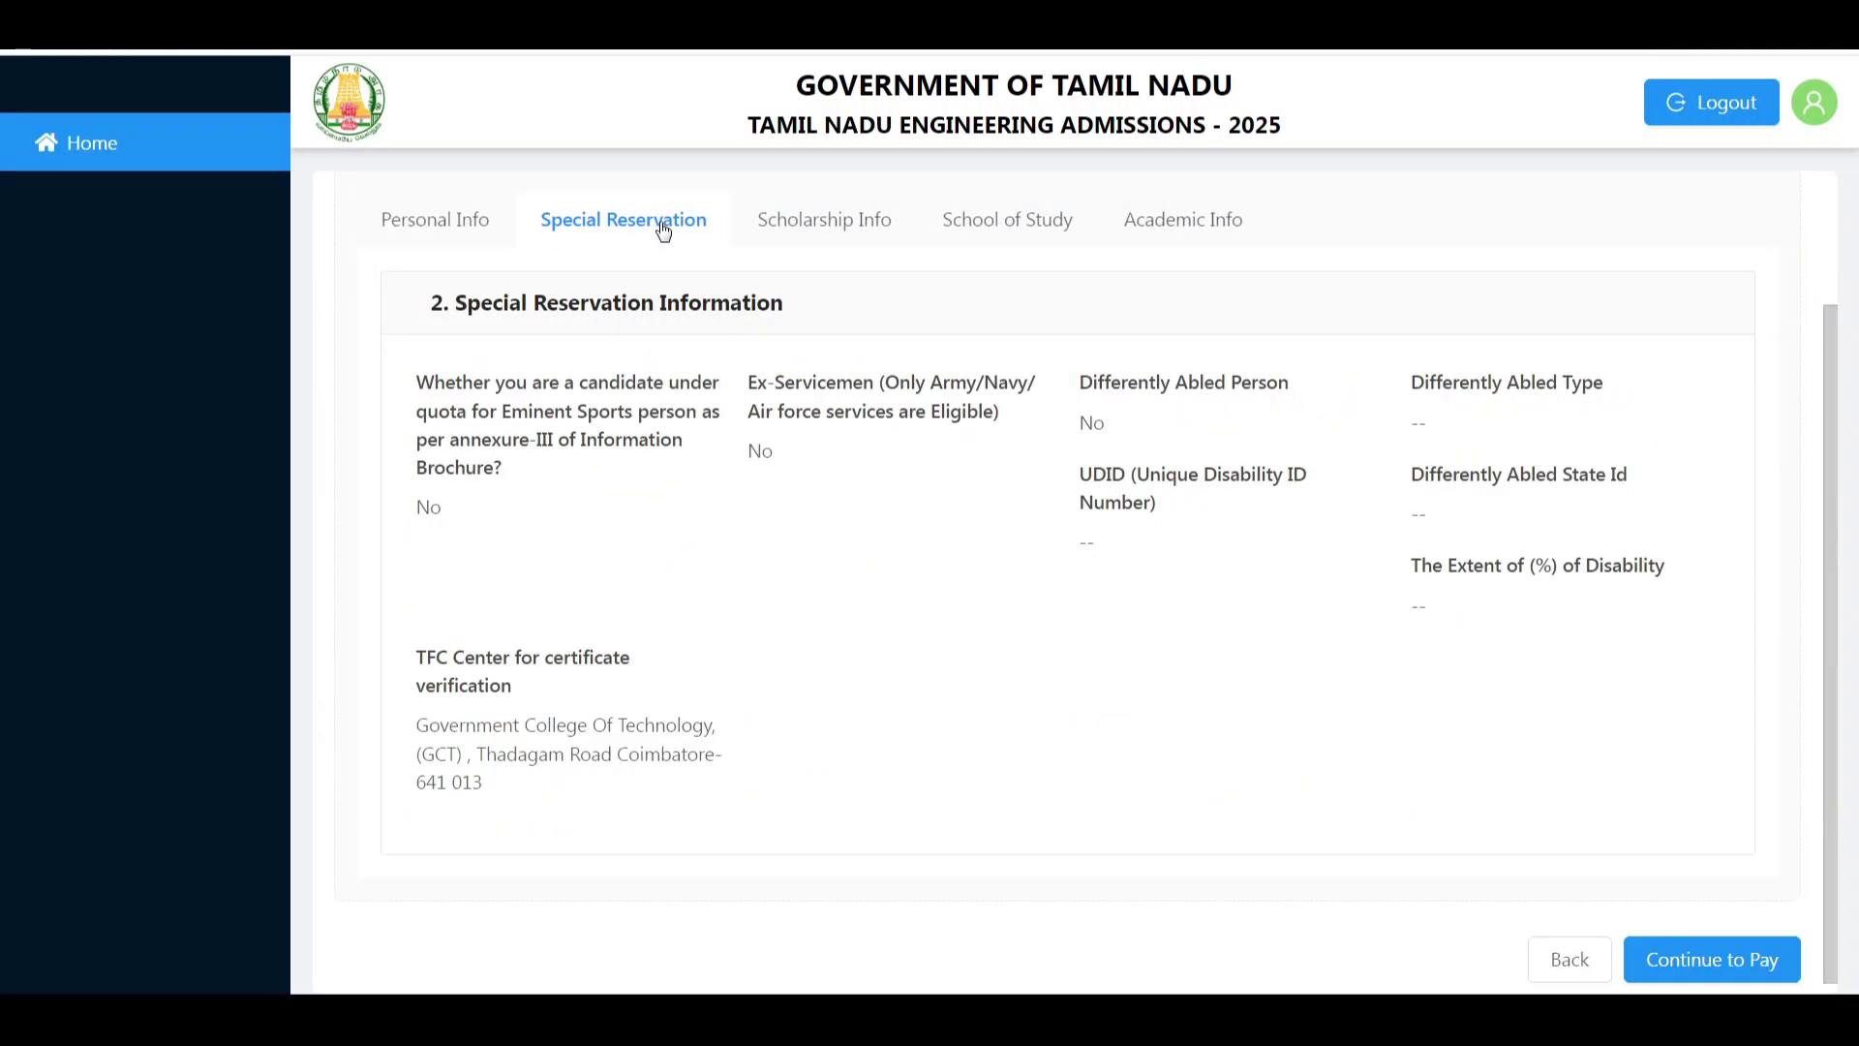
{"action": "left_click", "coordinate": [866, 230]}
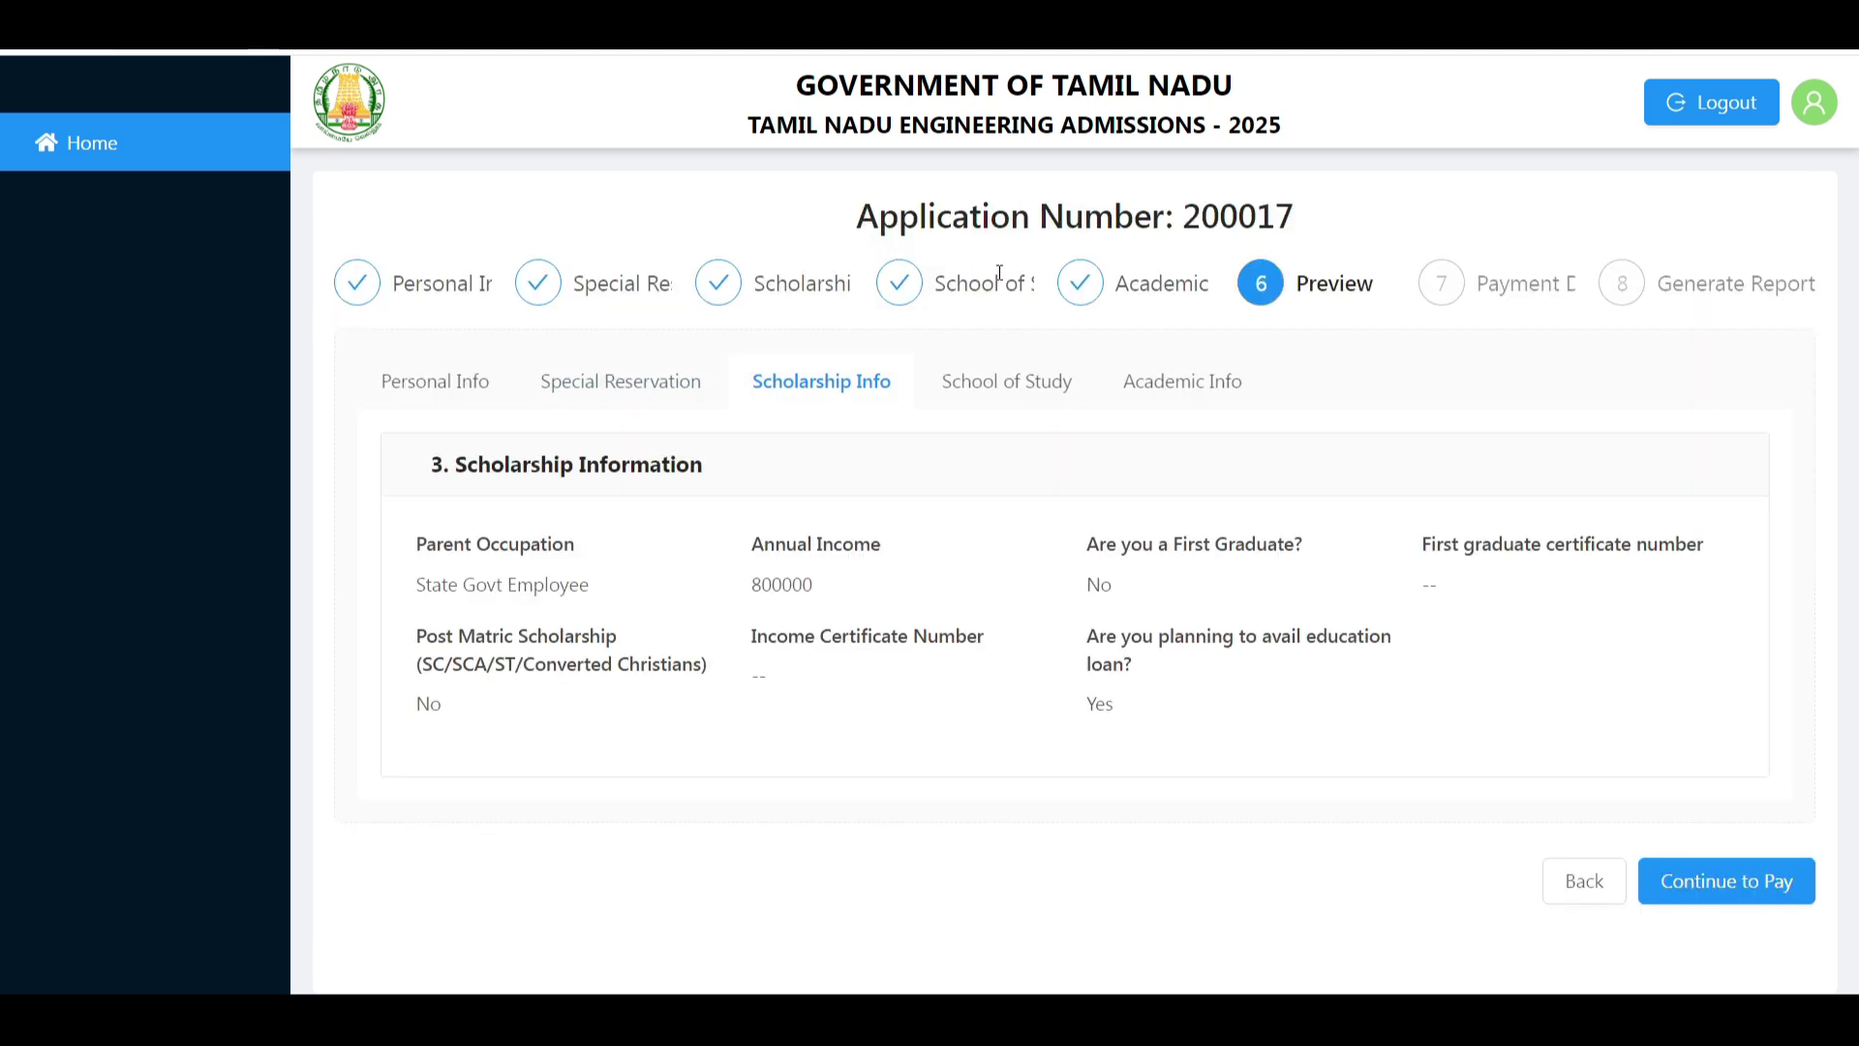
{"action": "left_click", "coordinate": [1009, 379]}
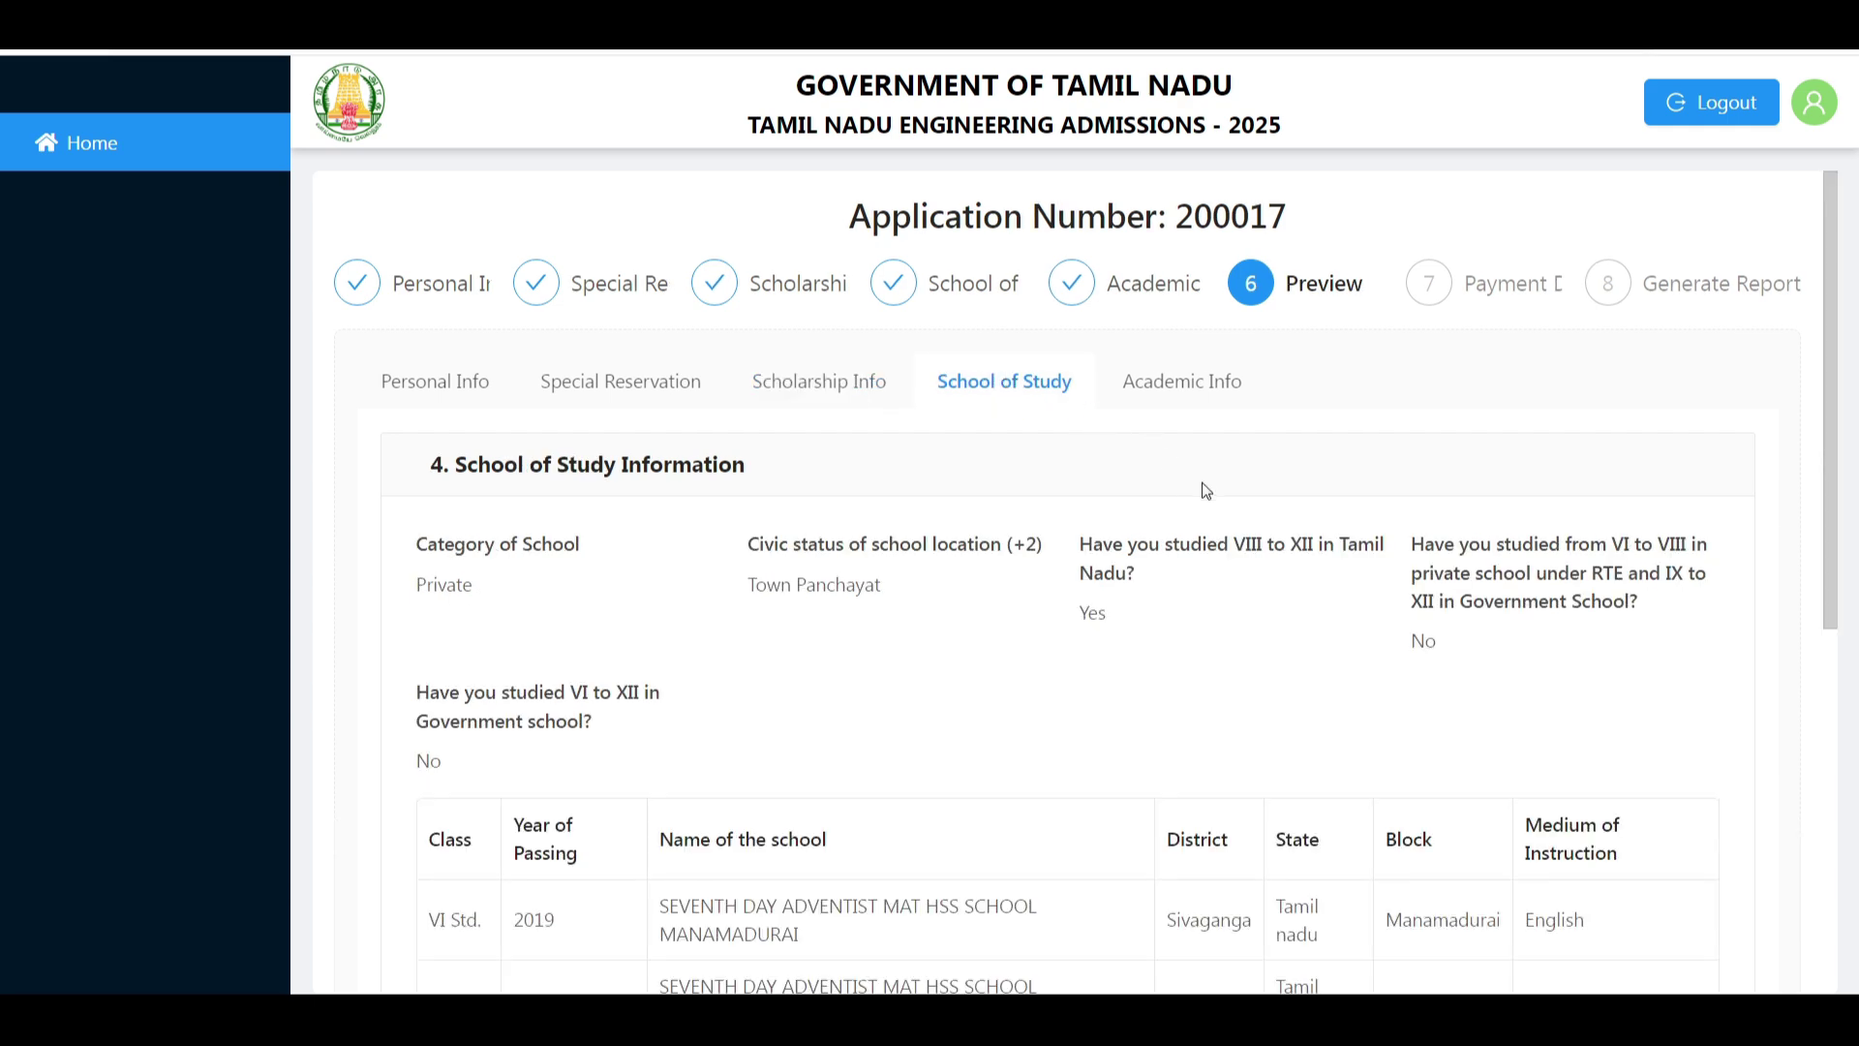
{"action": "scroll", "coordinate": [1205, 494], "scroll_direction": "down", "scroll_amount": 3}
{"action": "scroll", "coordinate": [1203, 492], "scroll_direction": "up", "scroll_amount": 4}
Check the Academic Info preview and continue to payment.
{"action": "left_click", "coordinate": [1178, 383]}
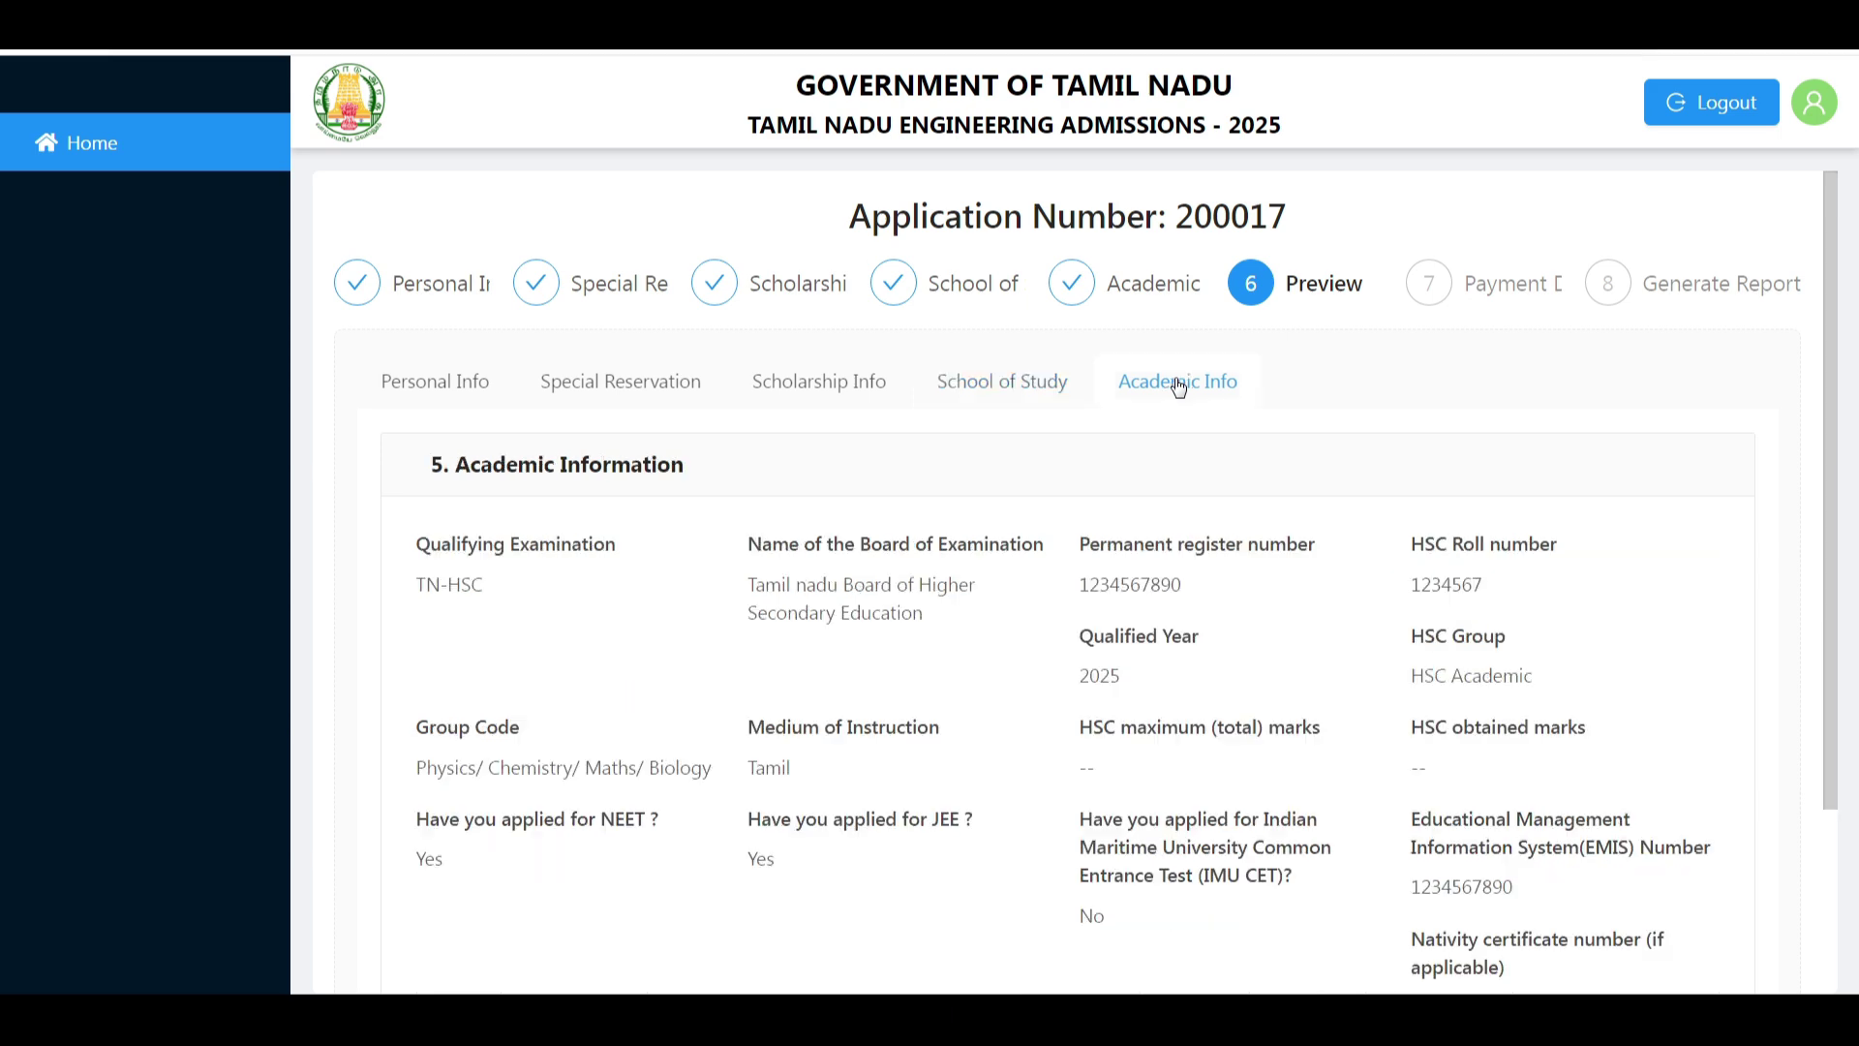
{"action": "scroll", "coordinate": [1408, 484], "scroll_direction": "down", "scroll_amount": 3}
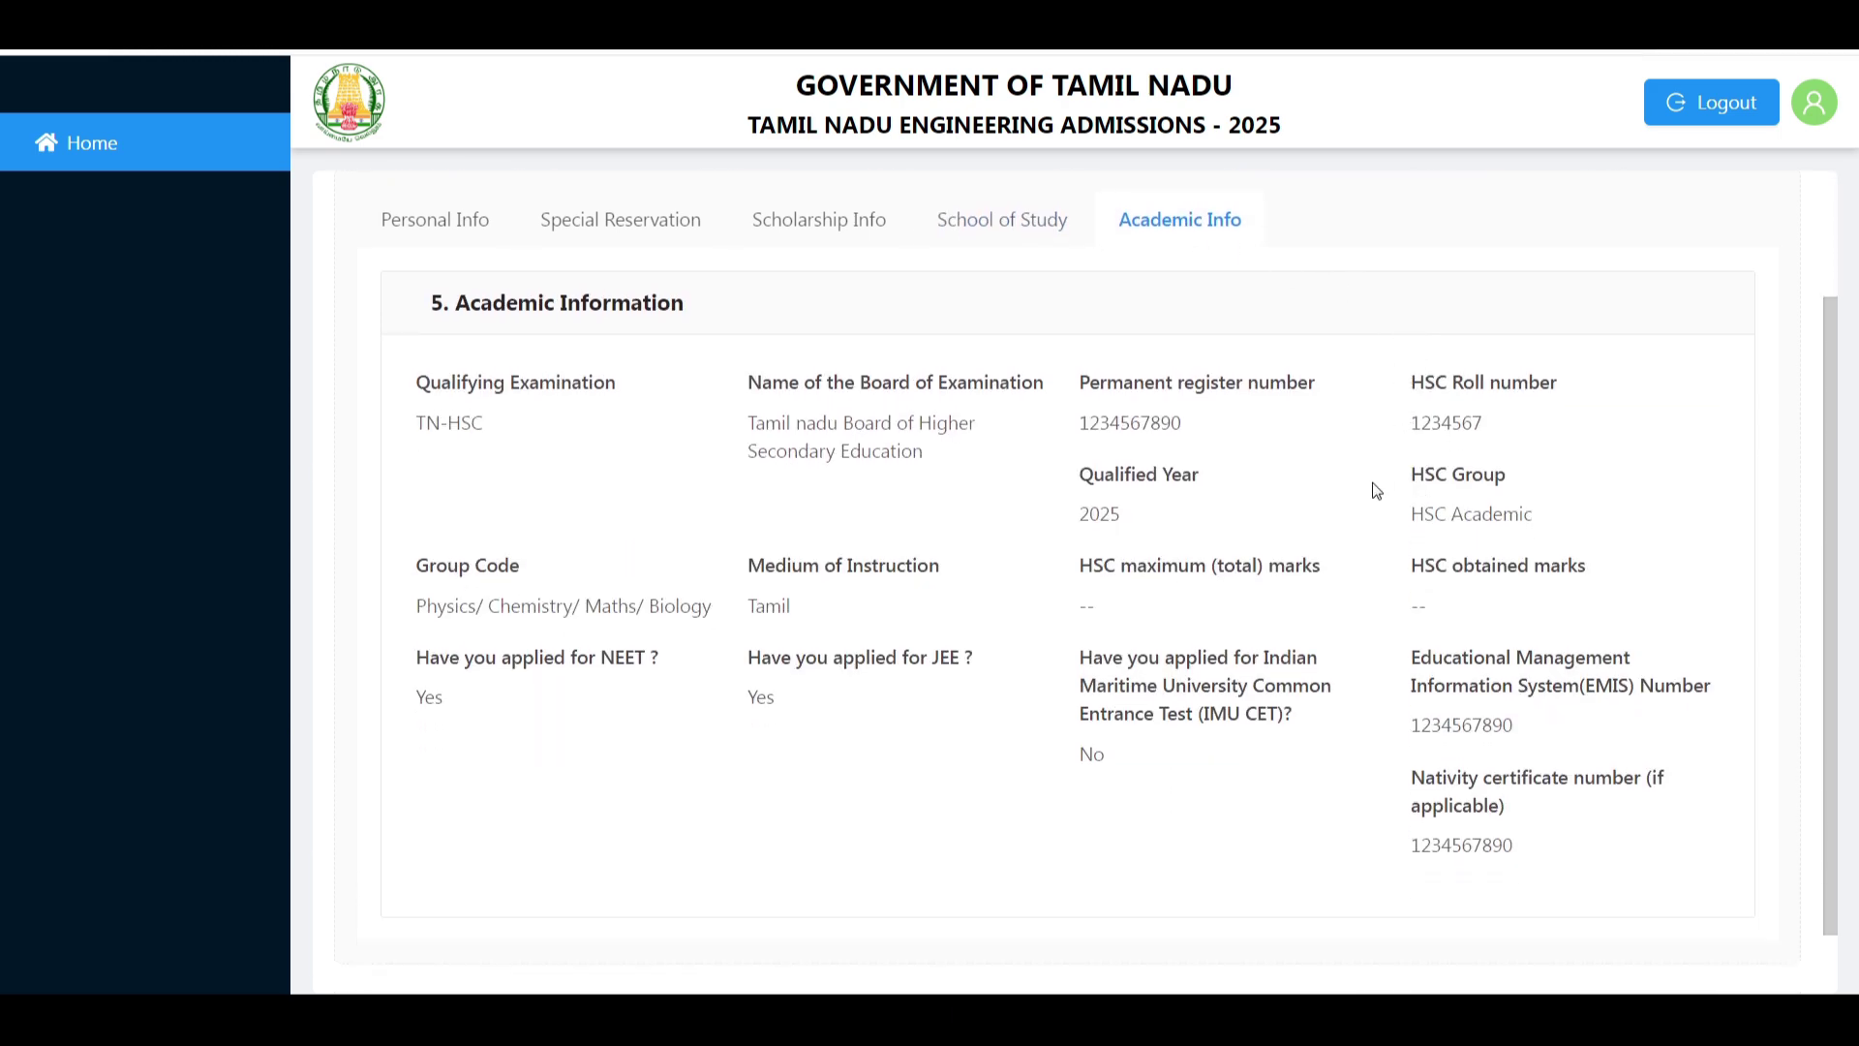
{"action": "scroll", "coordinate": [1363, 498], "scroll_direction": "down", "scroll_amount": 2}
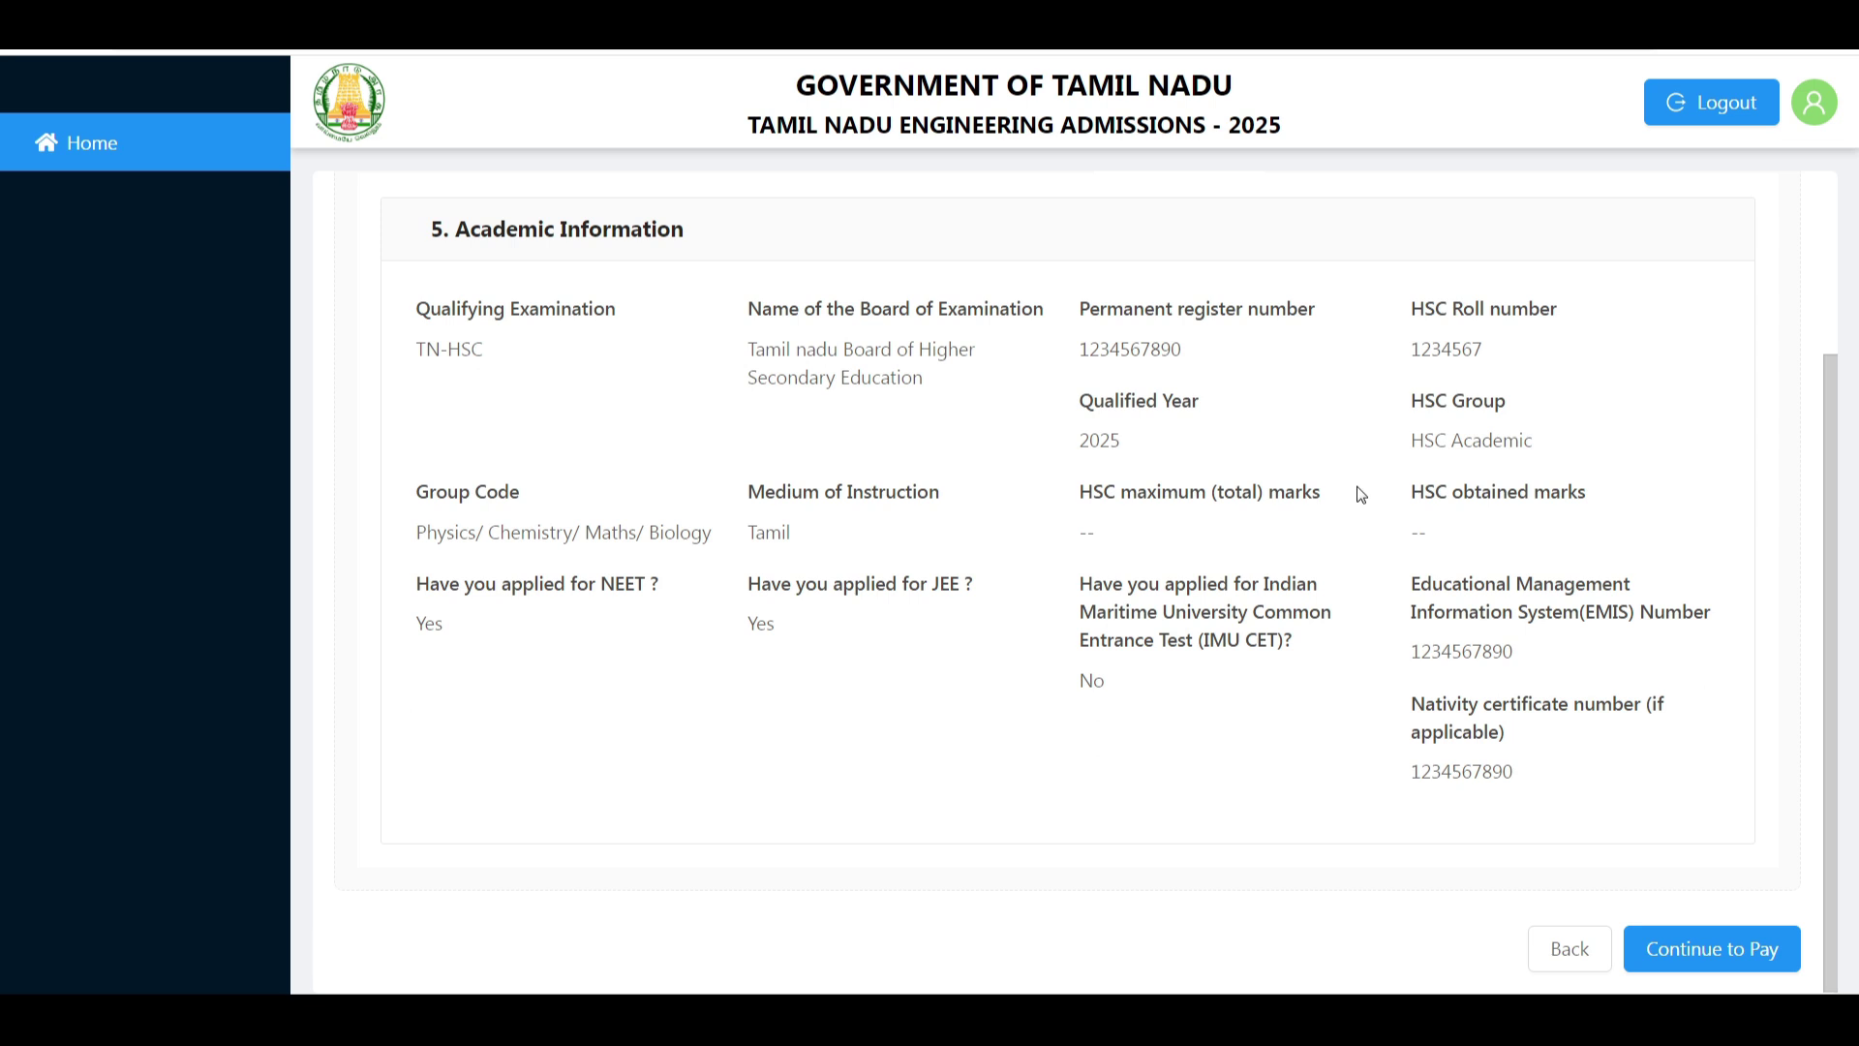
{"action": "left_click", "coordinate": [1728, 966]}
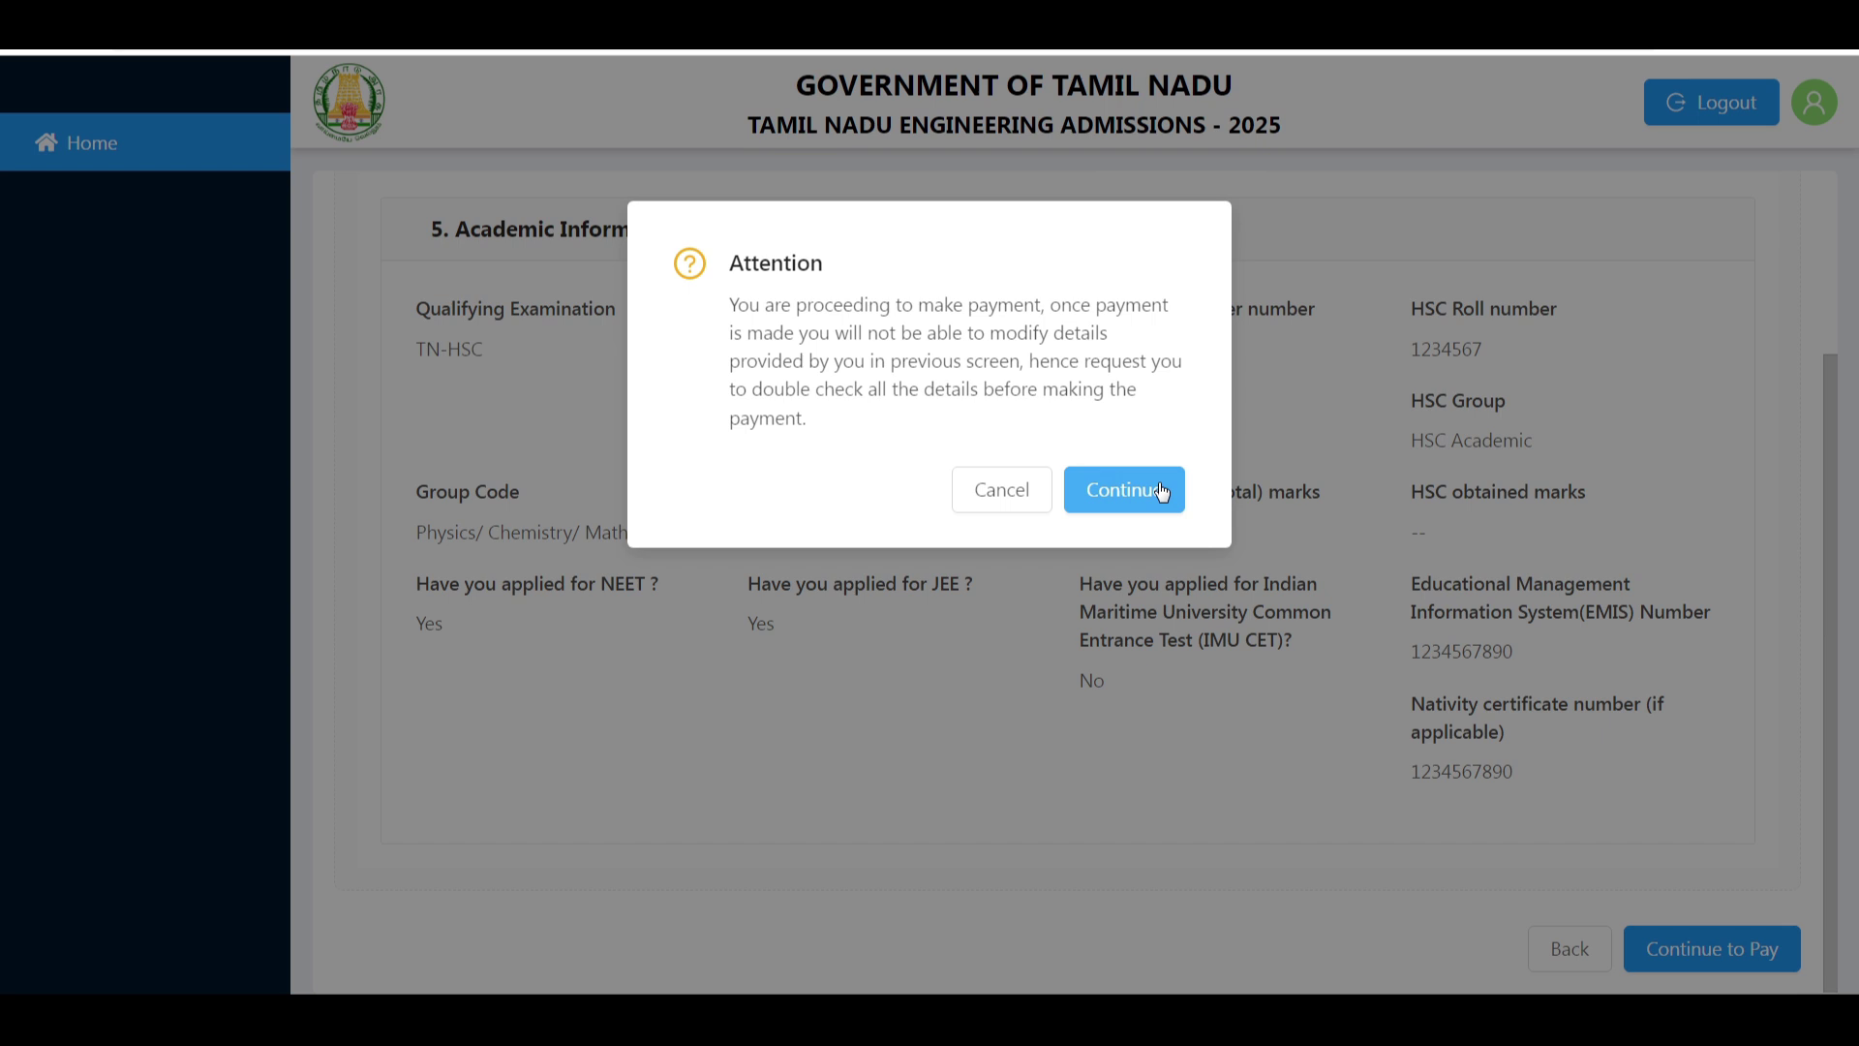
Confirm proceeding and pay the ₹500 registration fee through the HDFC Bank gateway.
{"action": "left_click", "coordinate": [1162, 492]}
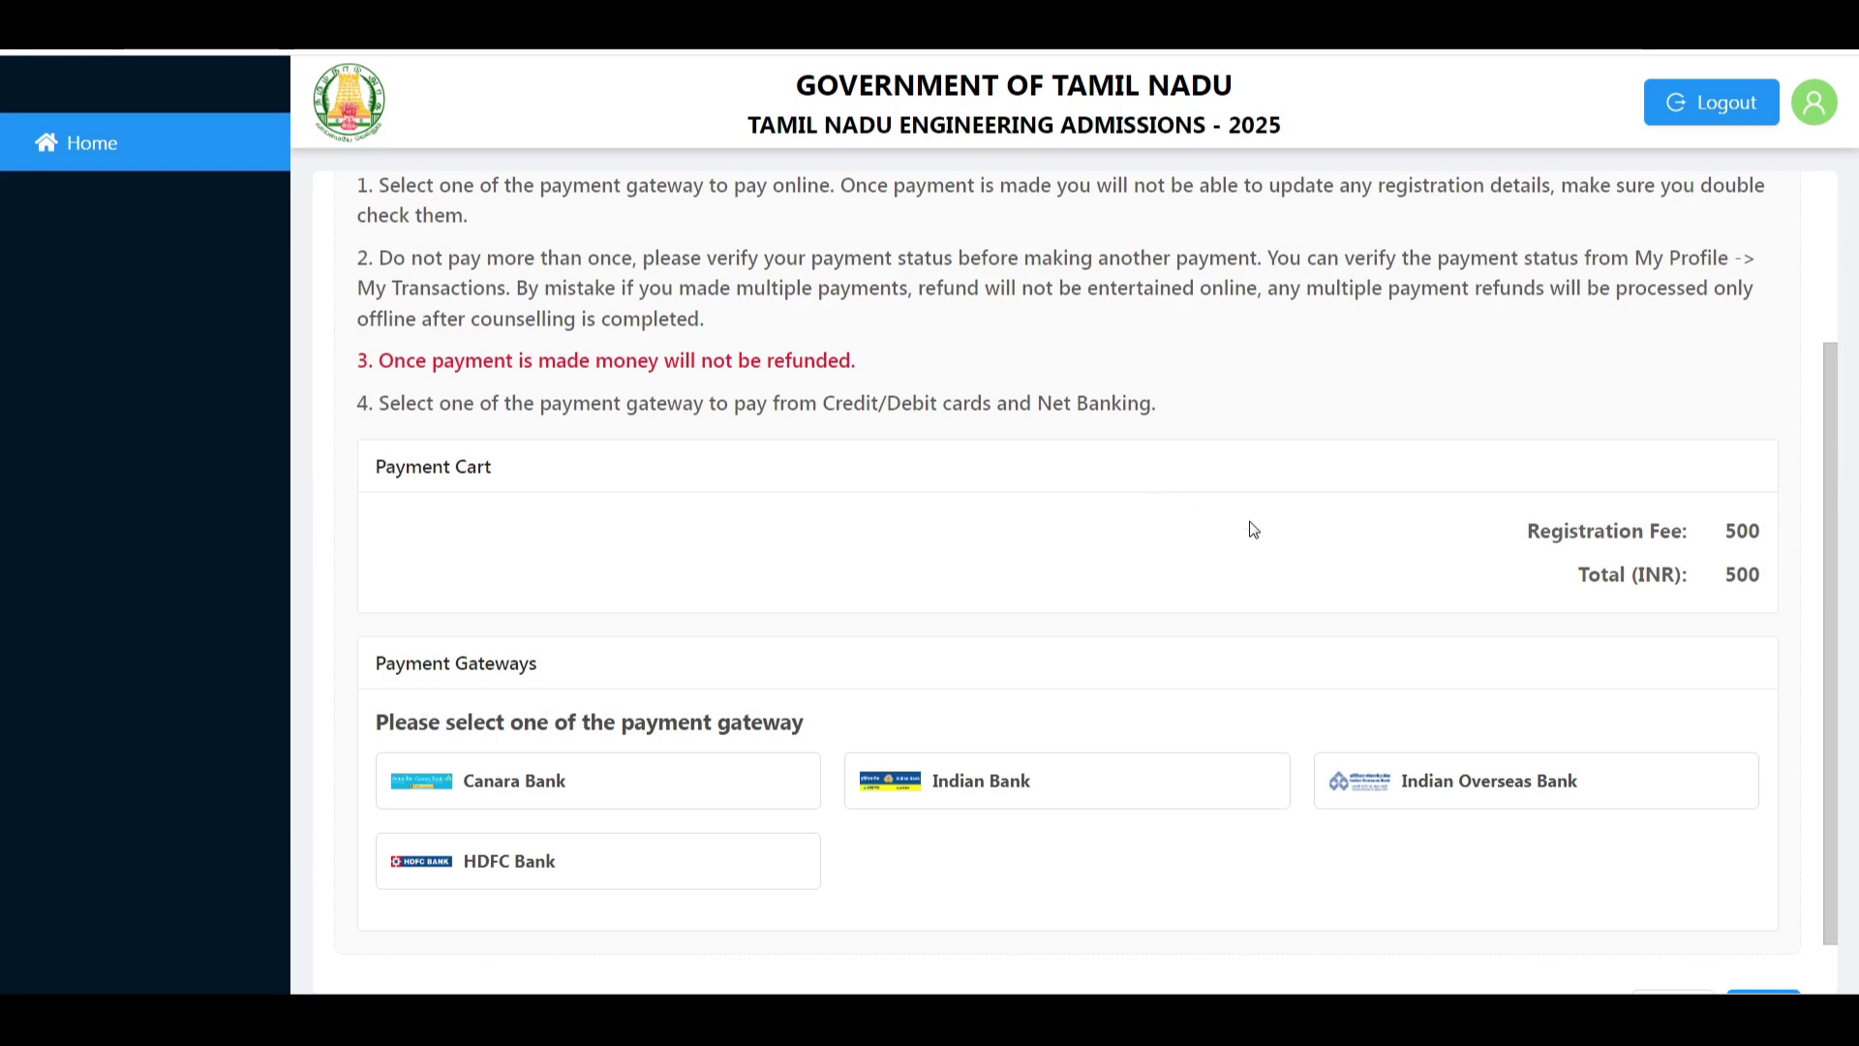
{"action": "scroll", "coordinate": [1253, 532], "scroll_direction": "down", "scroll_amount": 1}
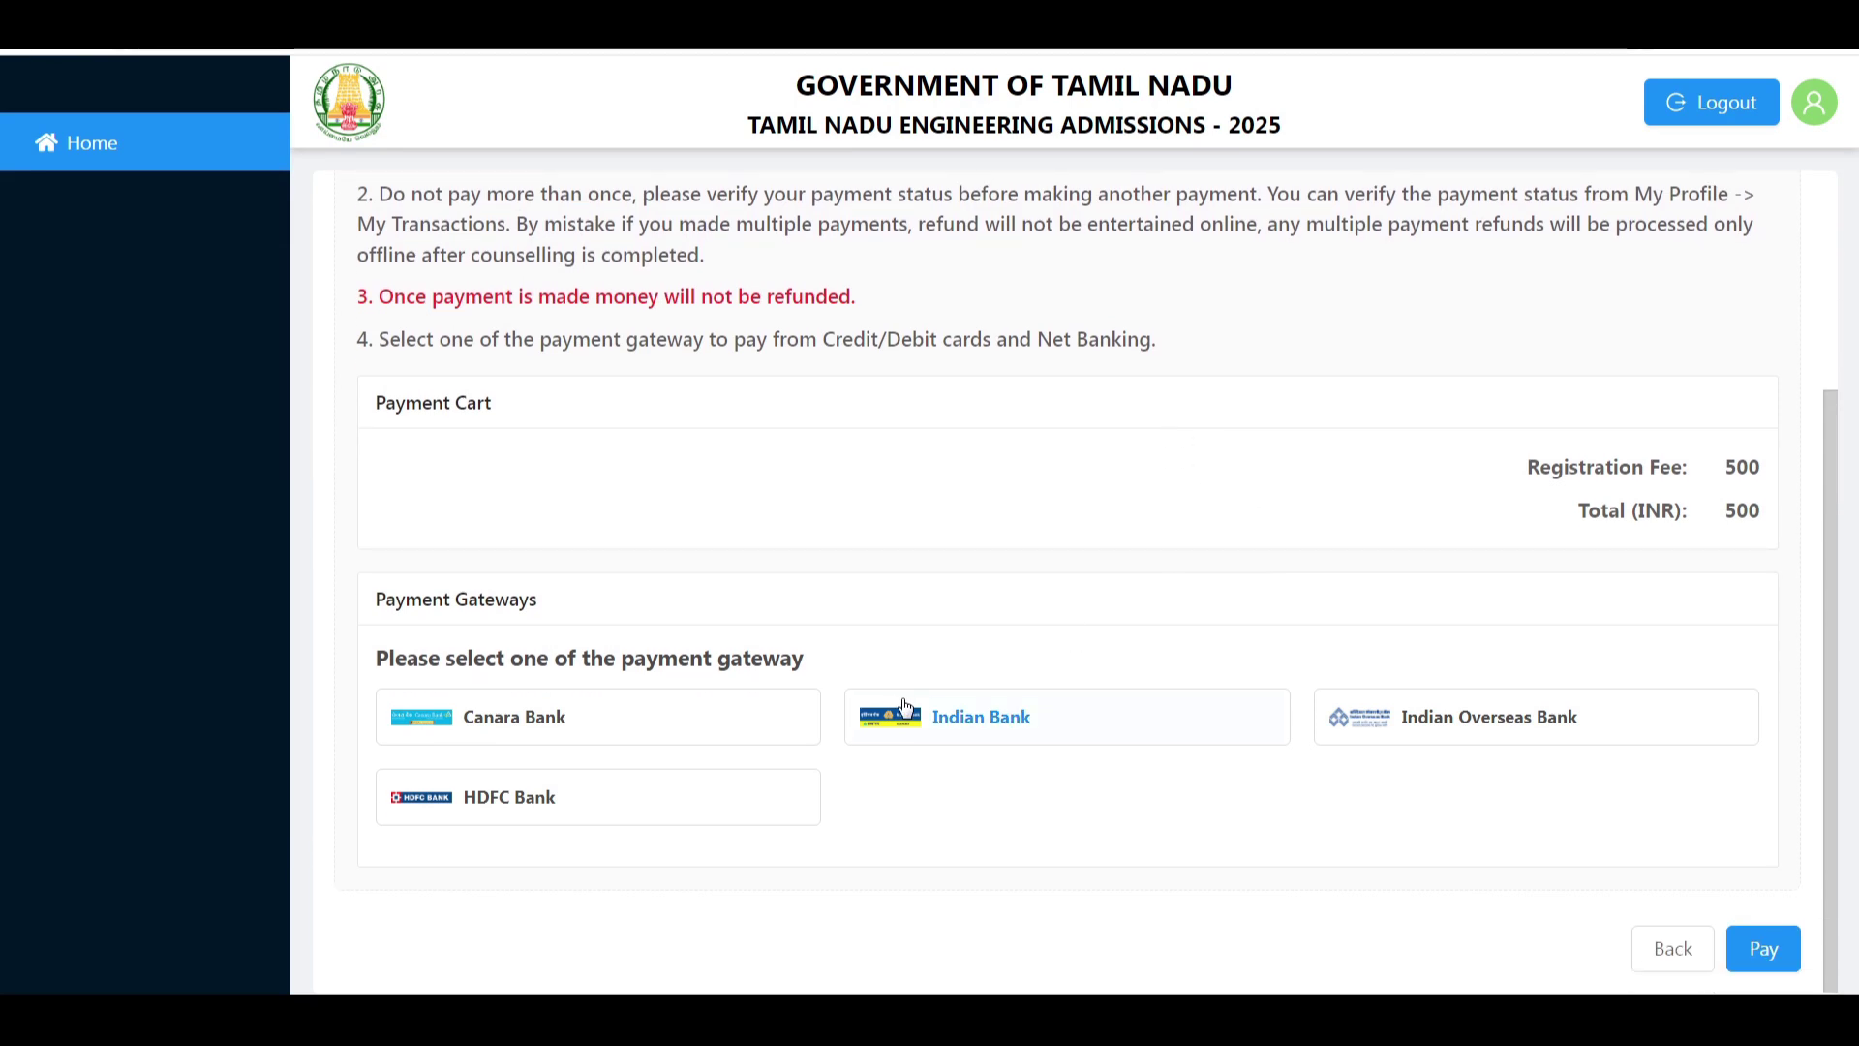
{"action": "left_click", "coordinate": [630, 724]}
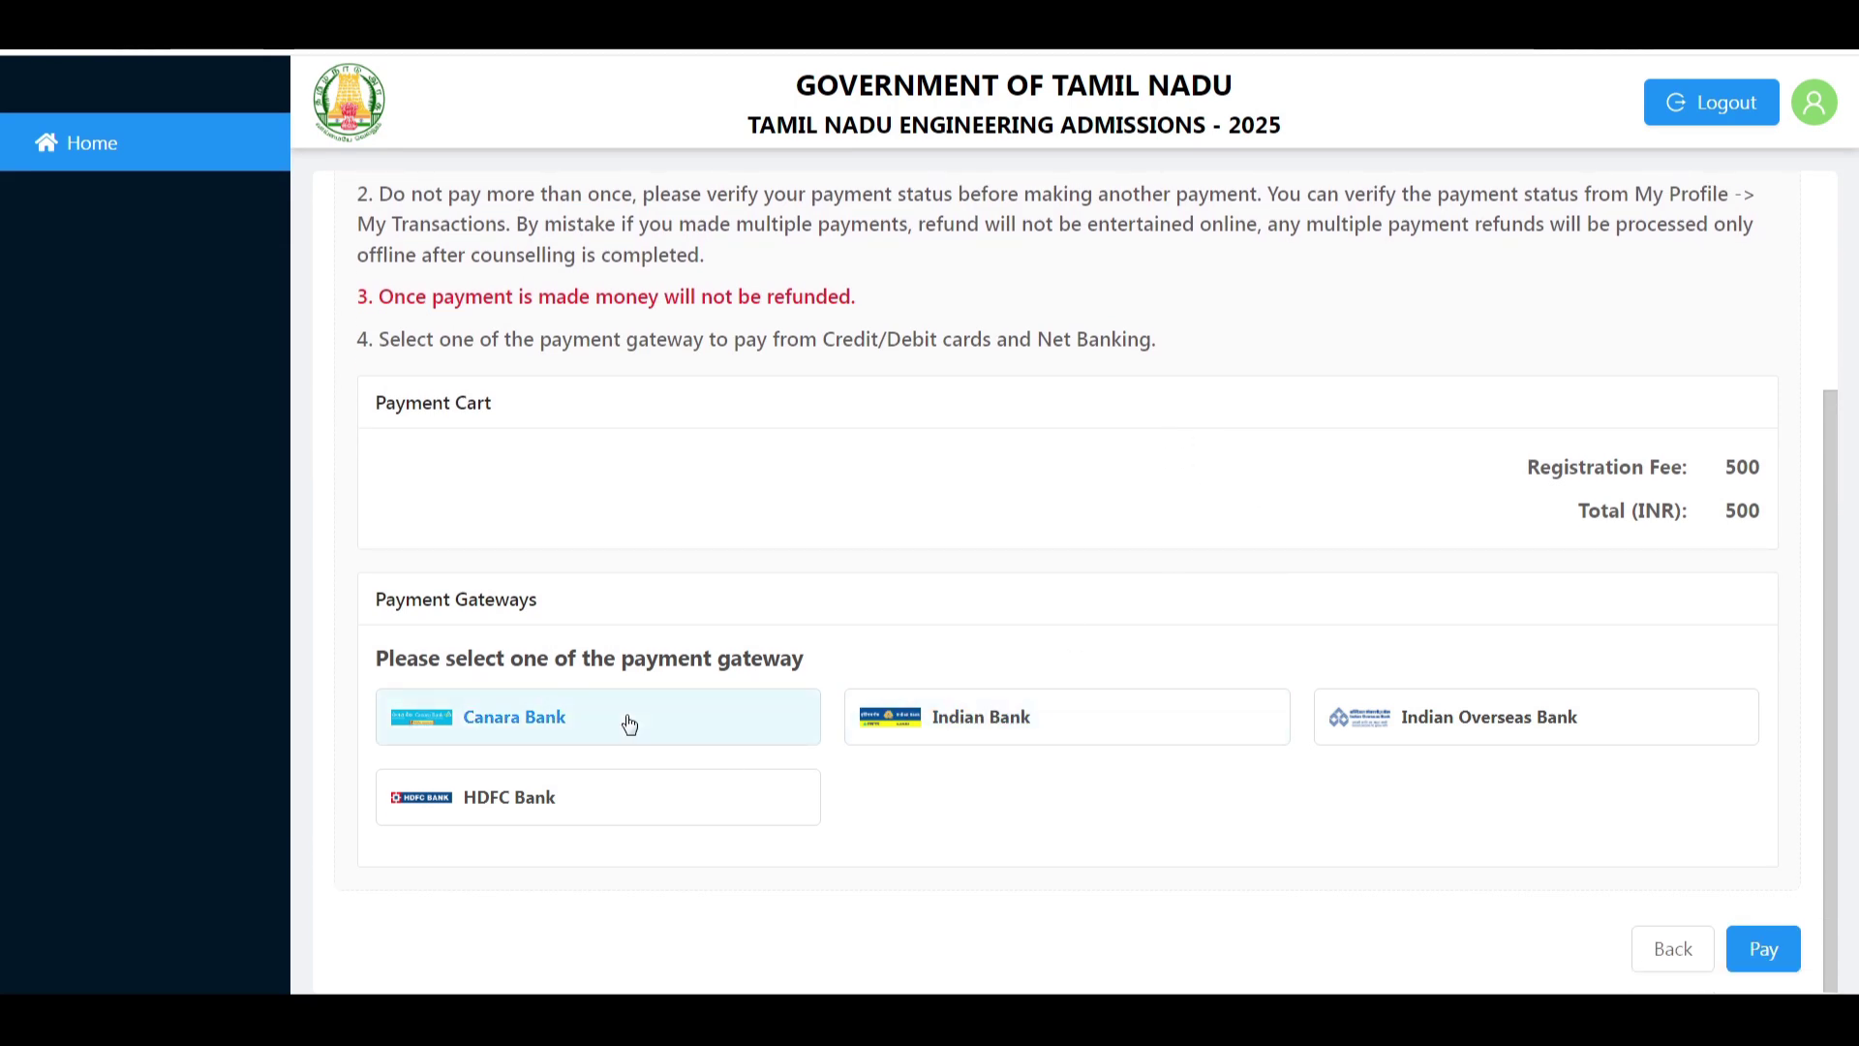
{"action": "left_click", "coordinate": [970, 711]}
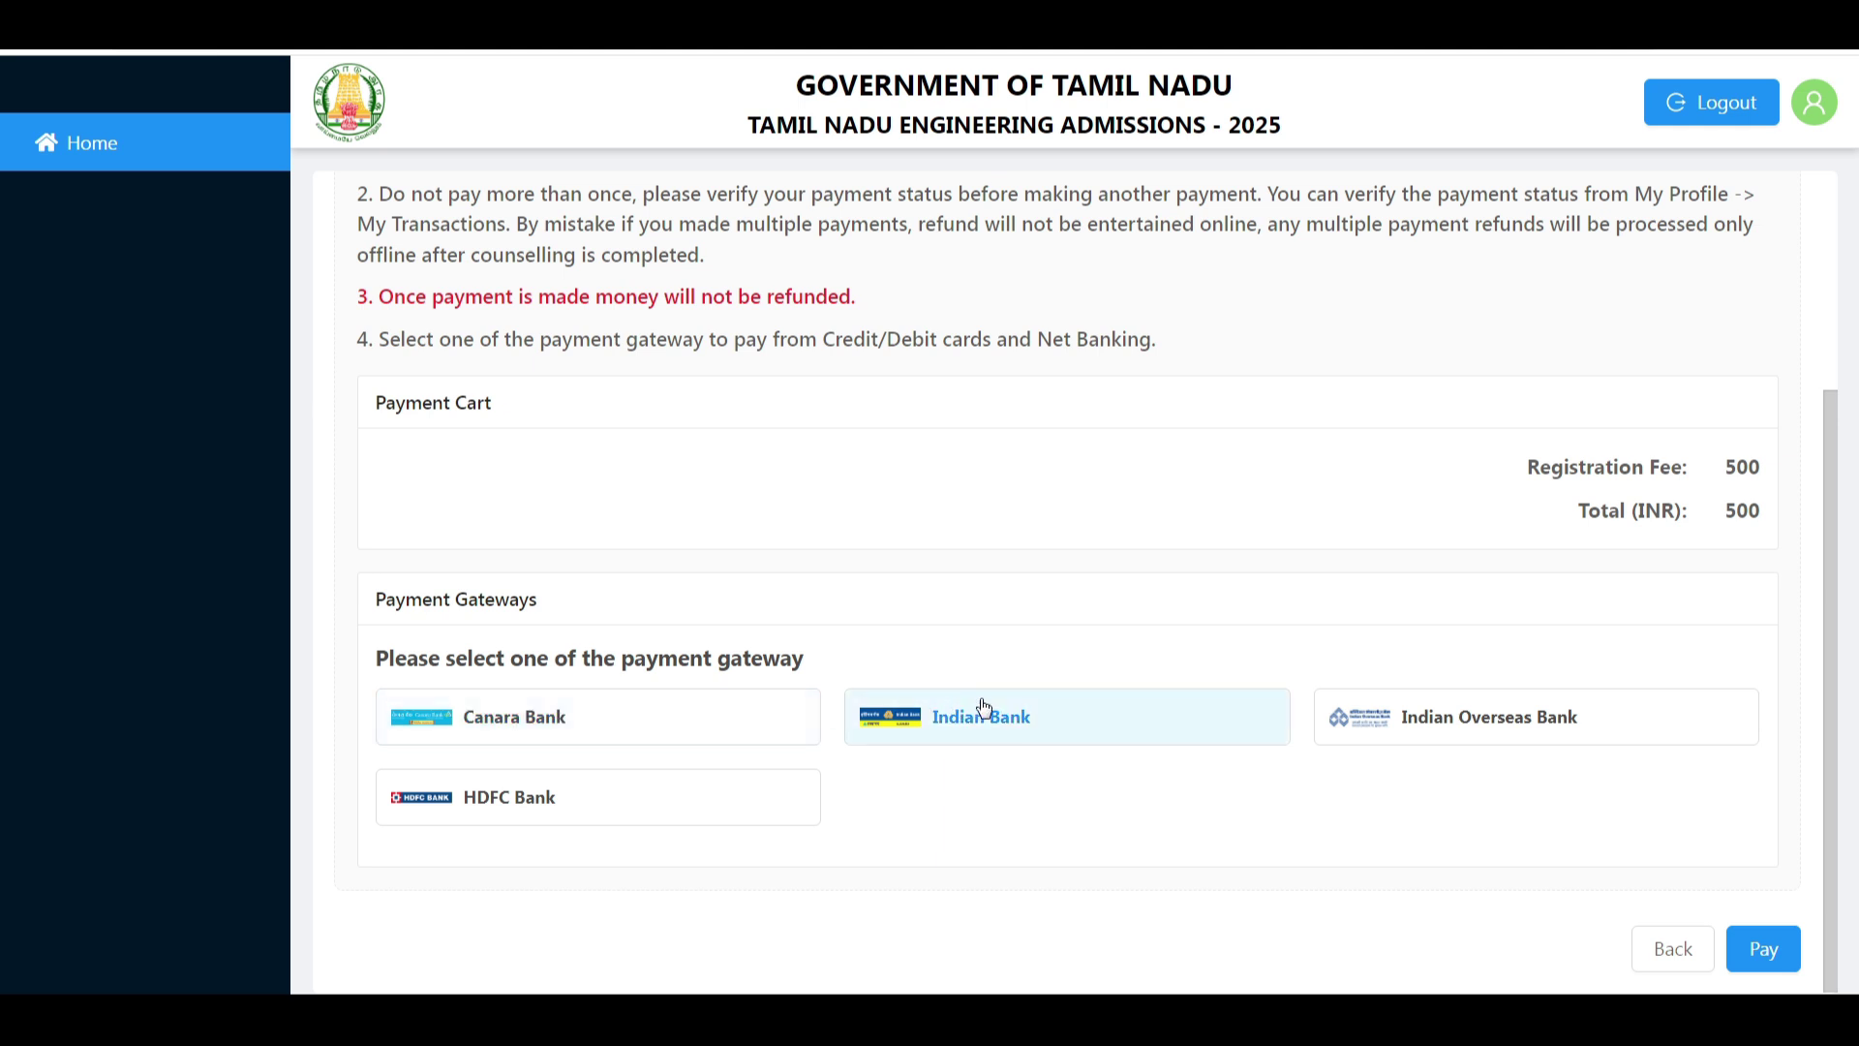
{"action": "left_click", "coordinate": [1434, 735]}
{"action": "left_click", "coordinate": [579, 796]}
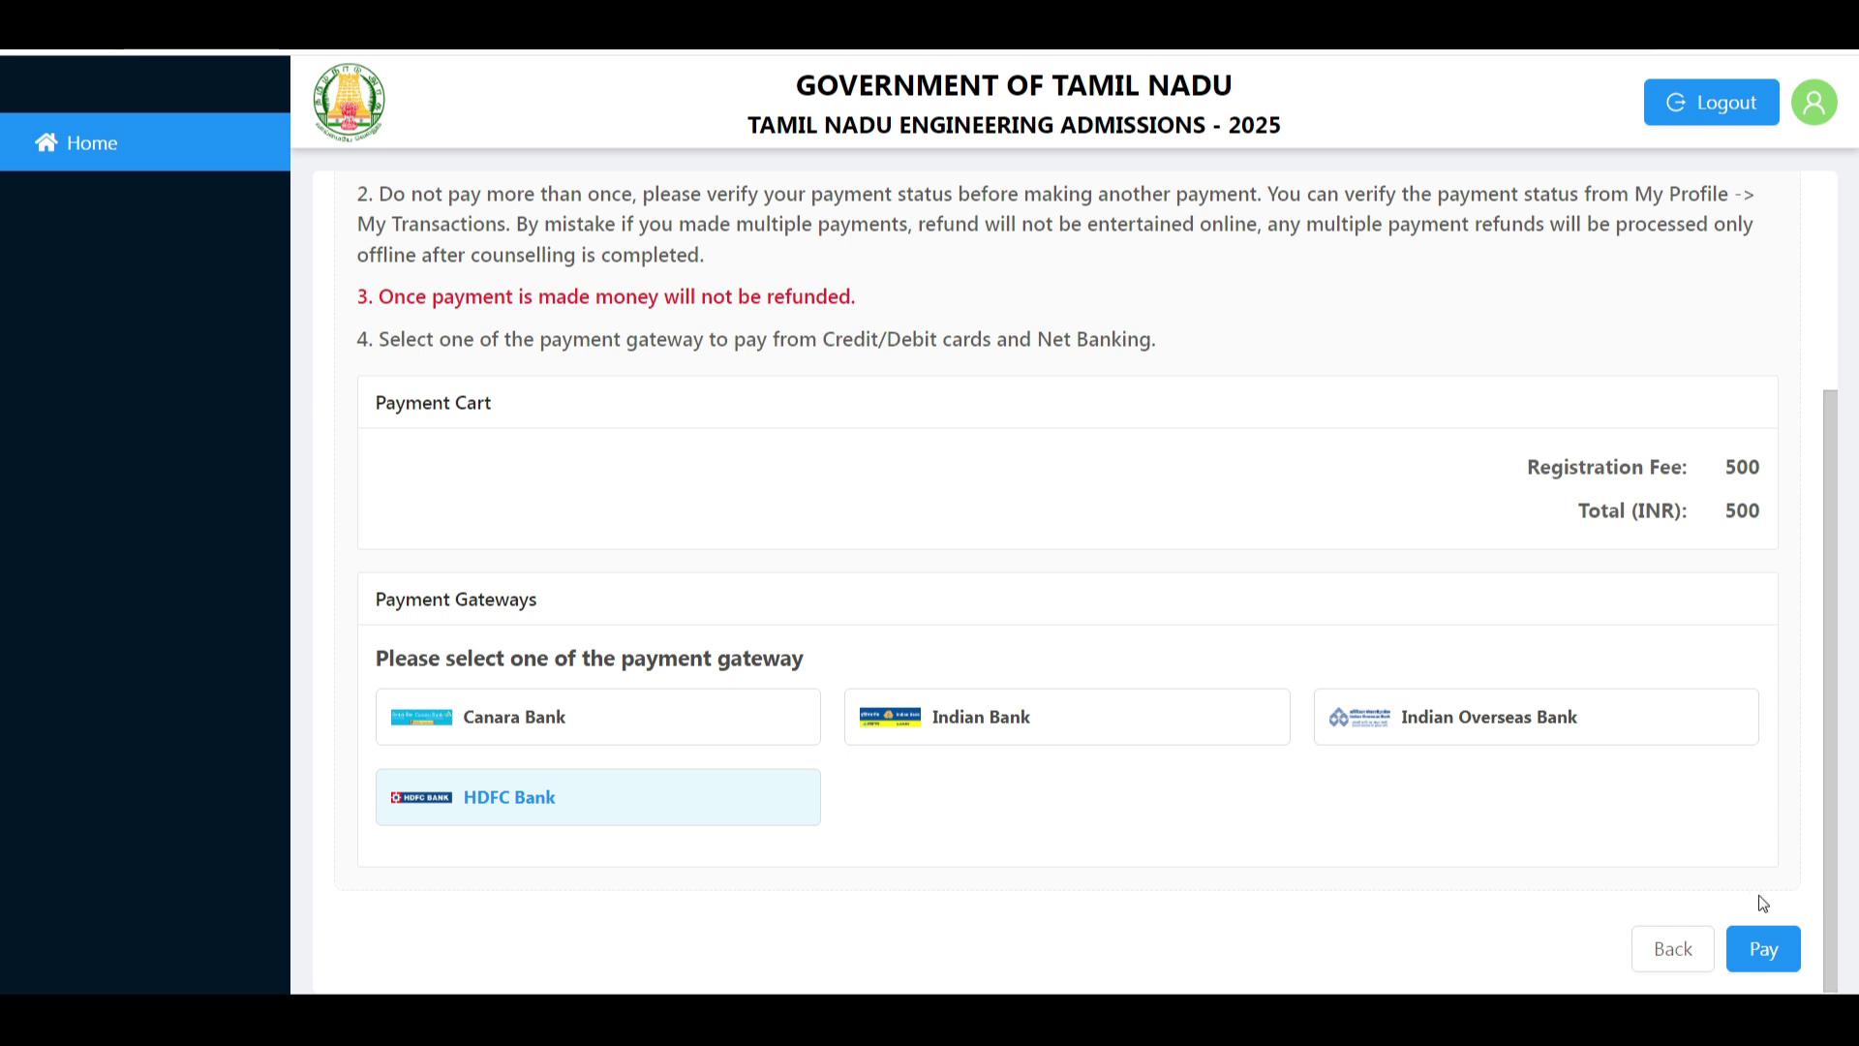
{"action": "left_click", "coordinate": [1762, 949]}
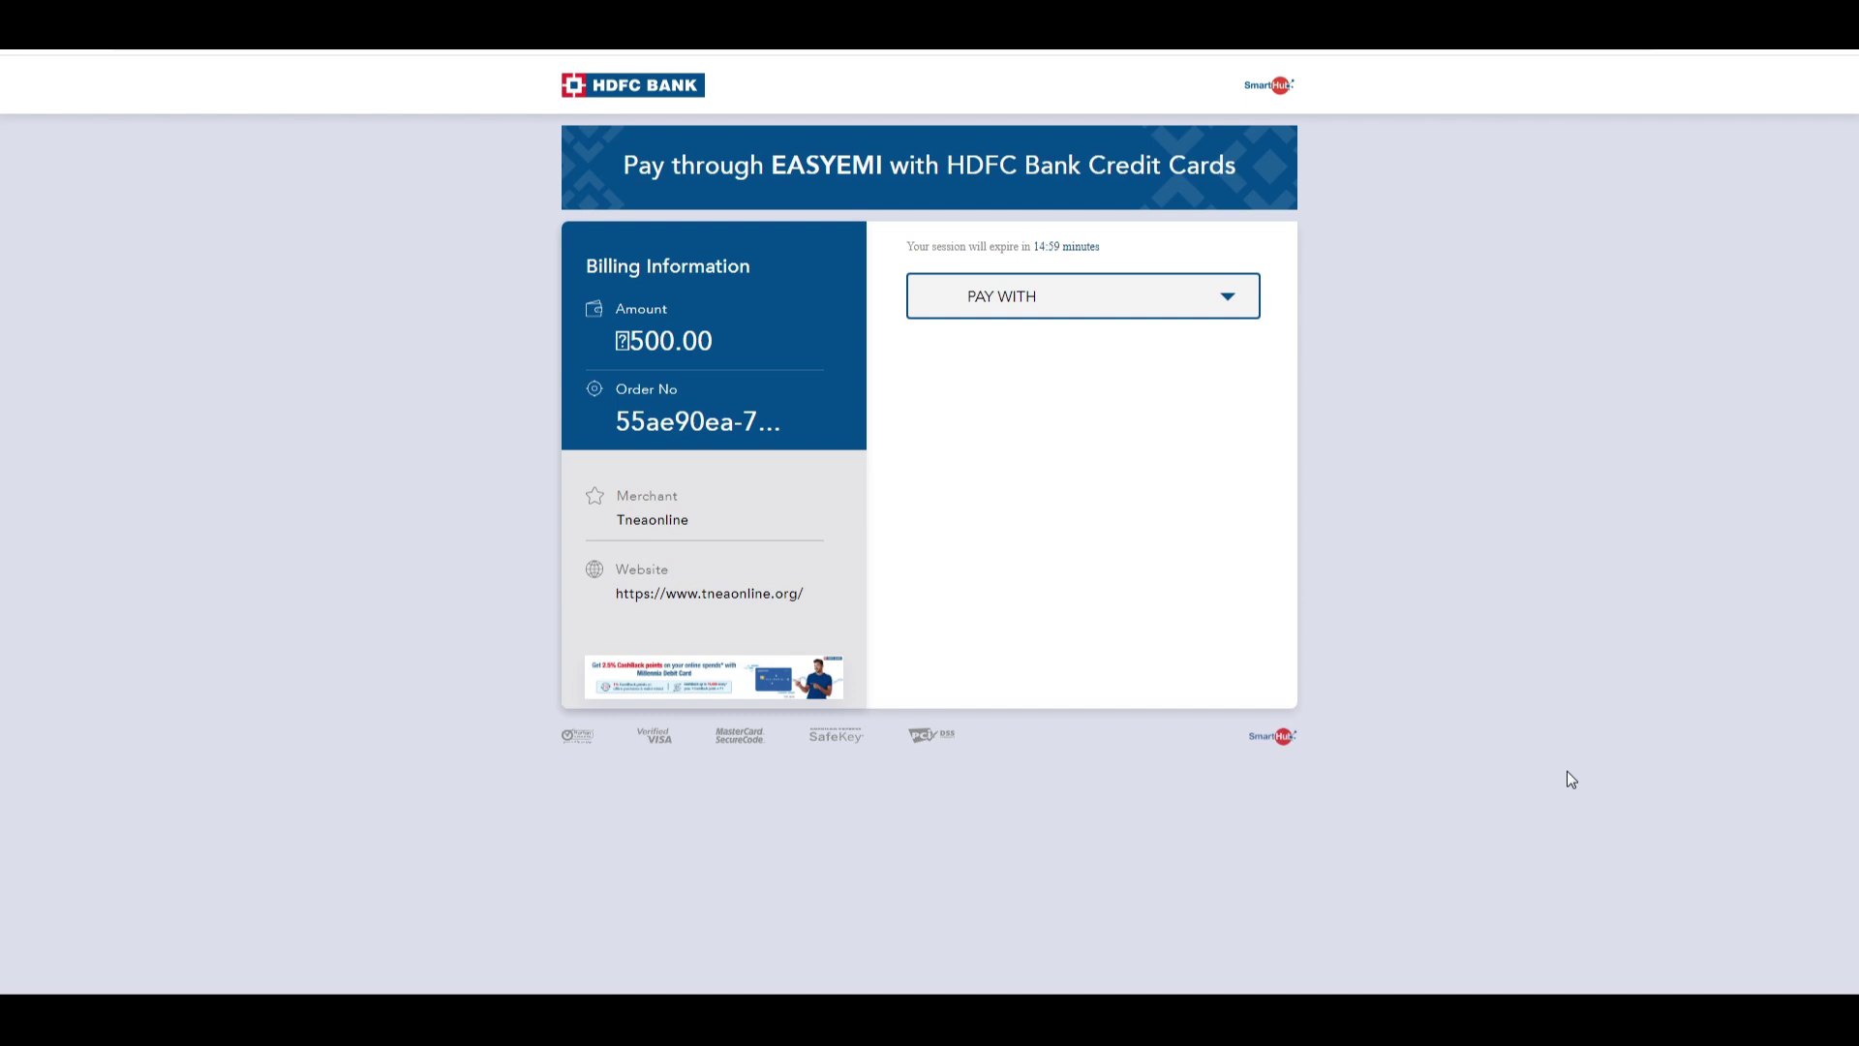
Choose SCAN & PAY, generate the payment QR code, then enter the login password.
{"action": "left_click", "coordinate": [1154, 310]}
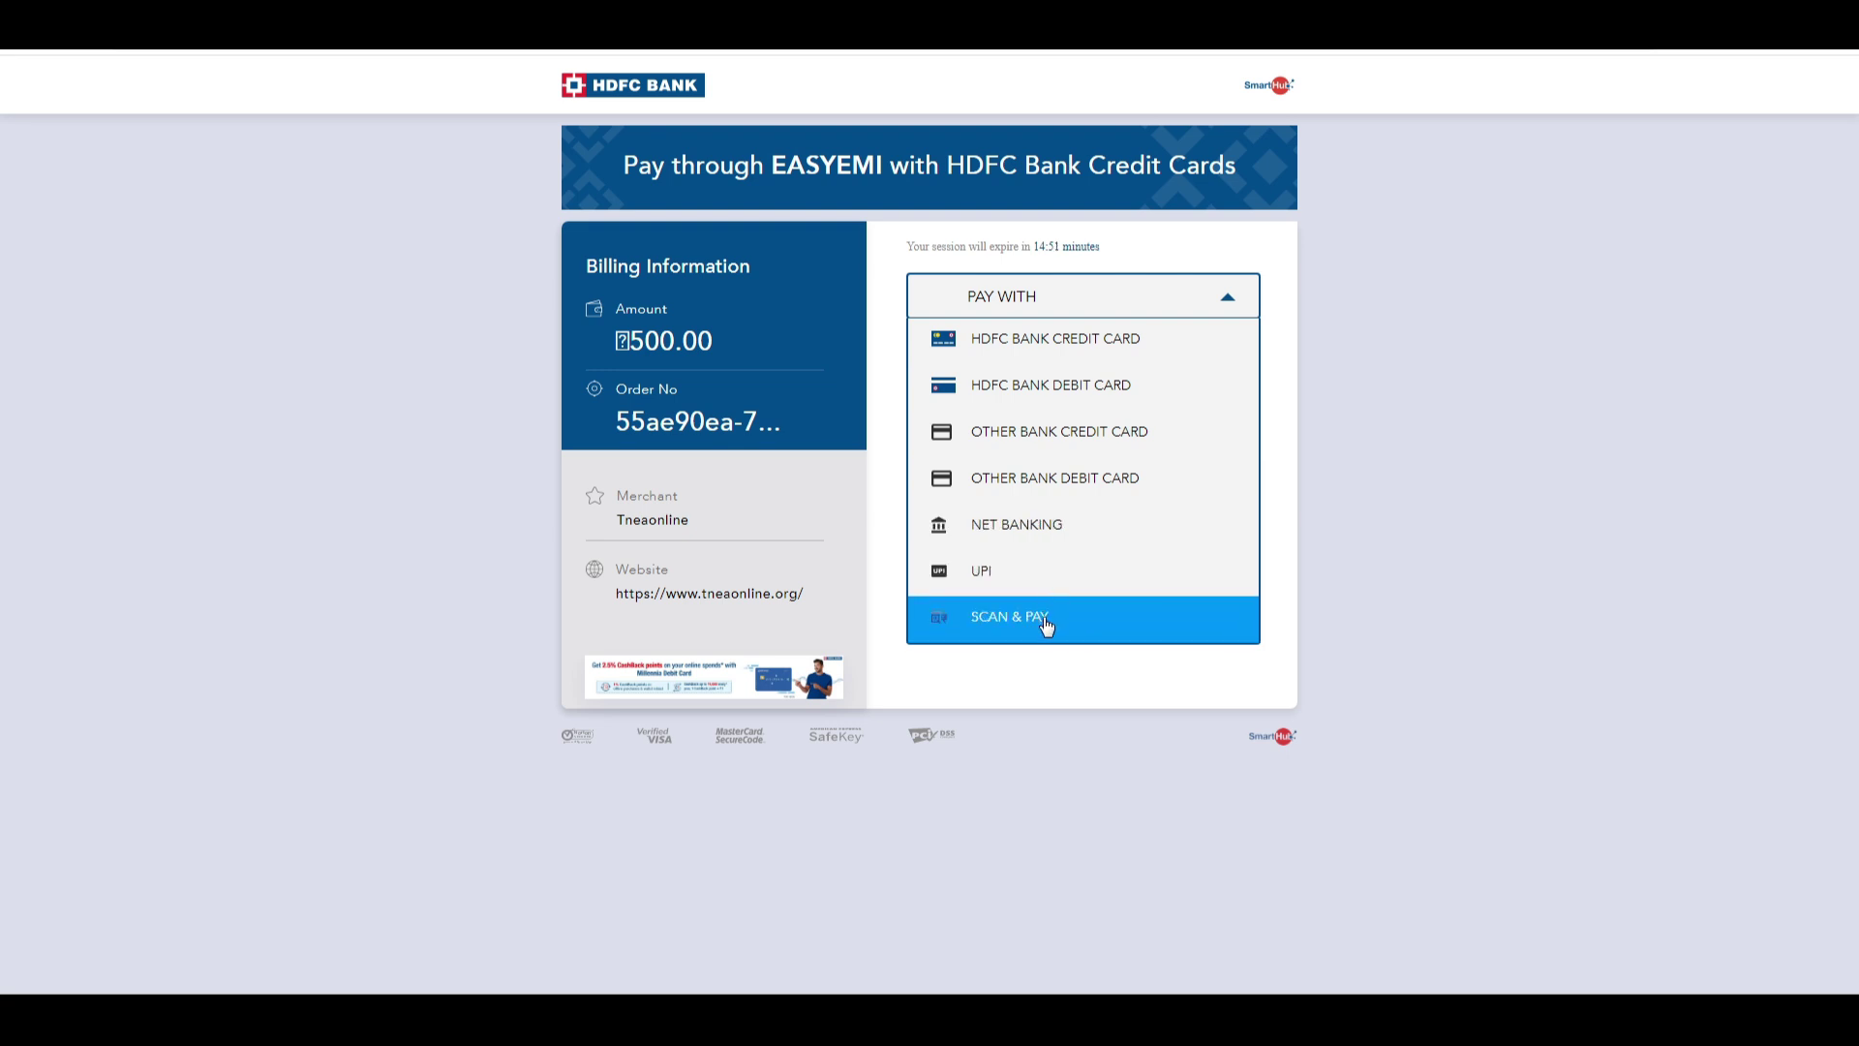
{"action": "left_click", "coordinate": [1046, 625]}
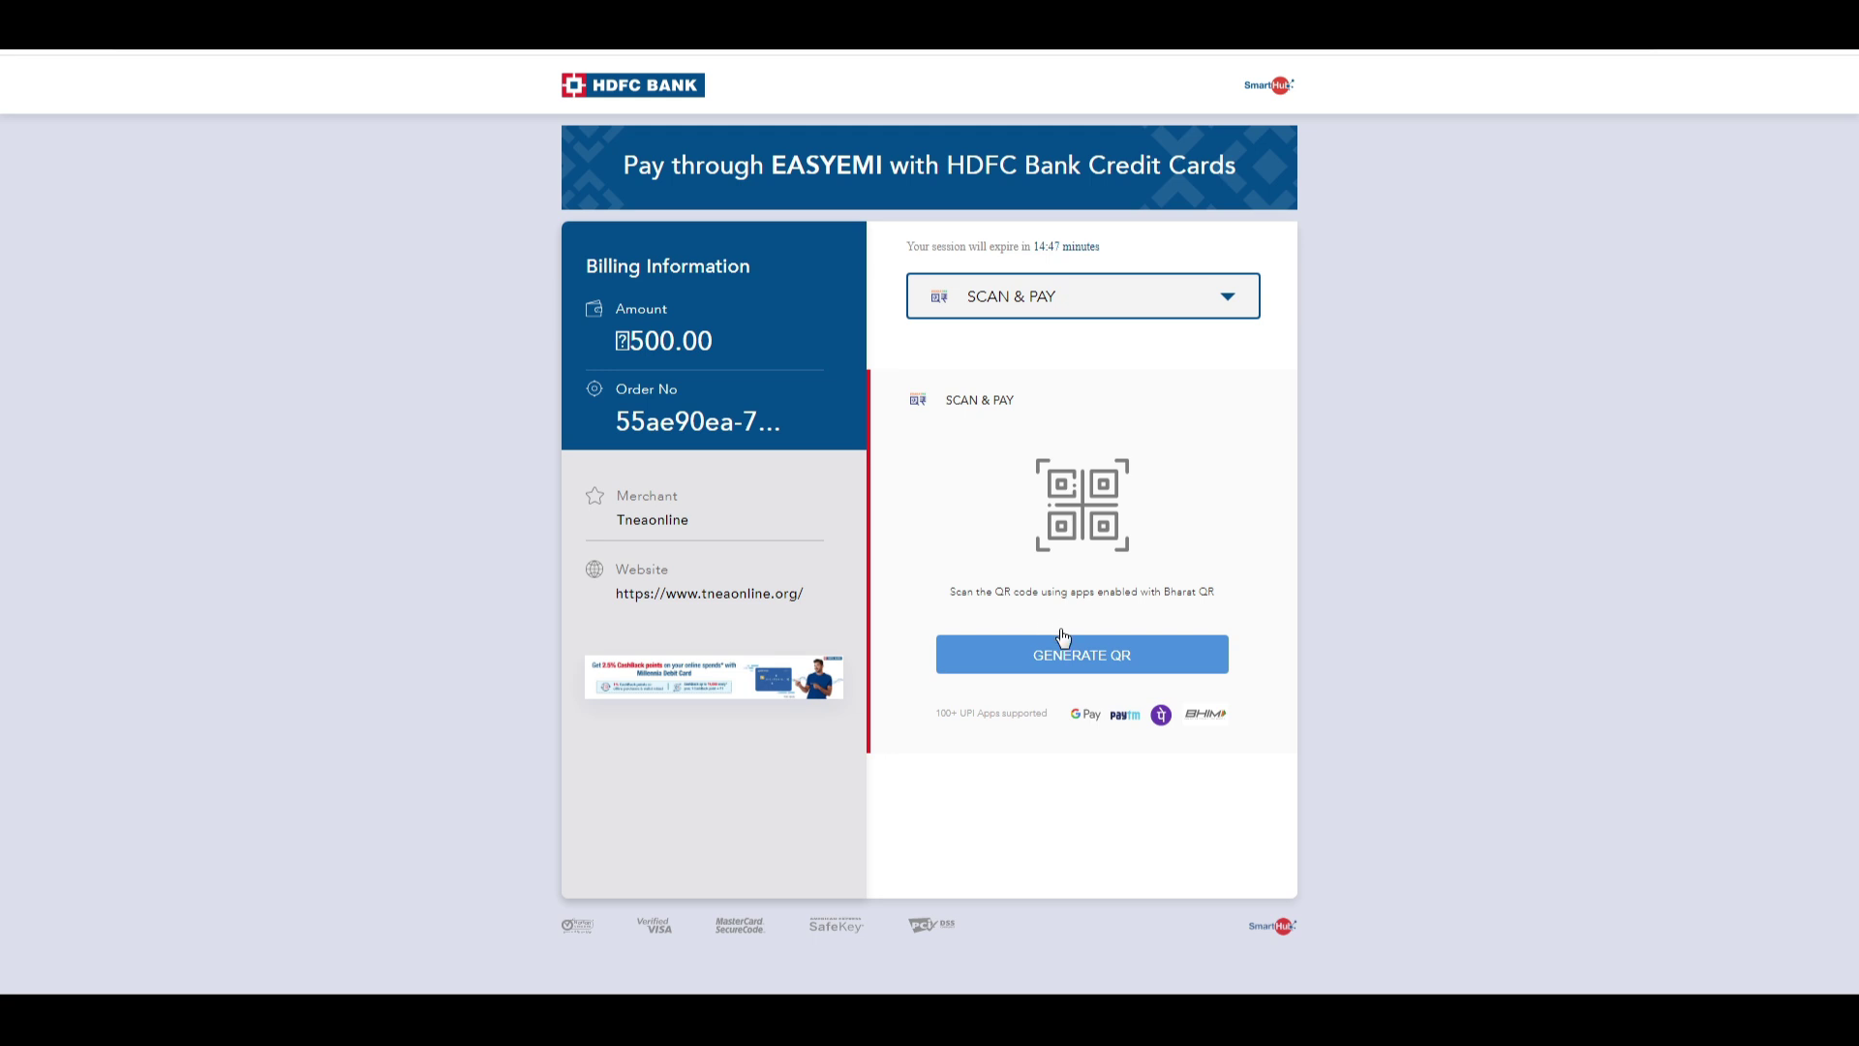
{"action": "left_click", "coordinate": [1078, 655]}
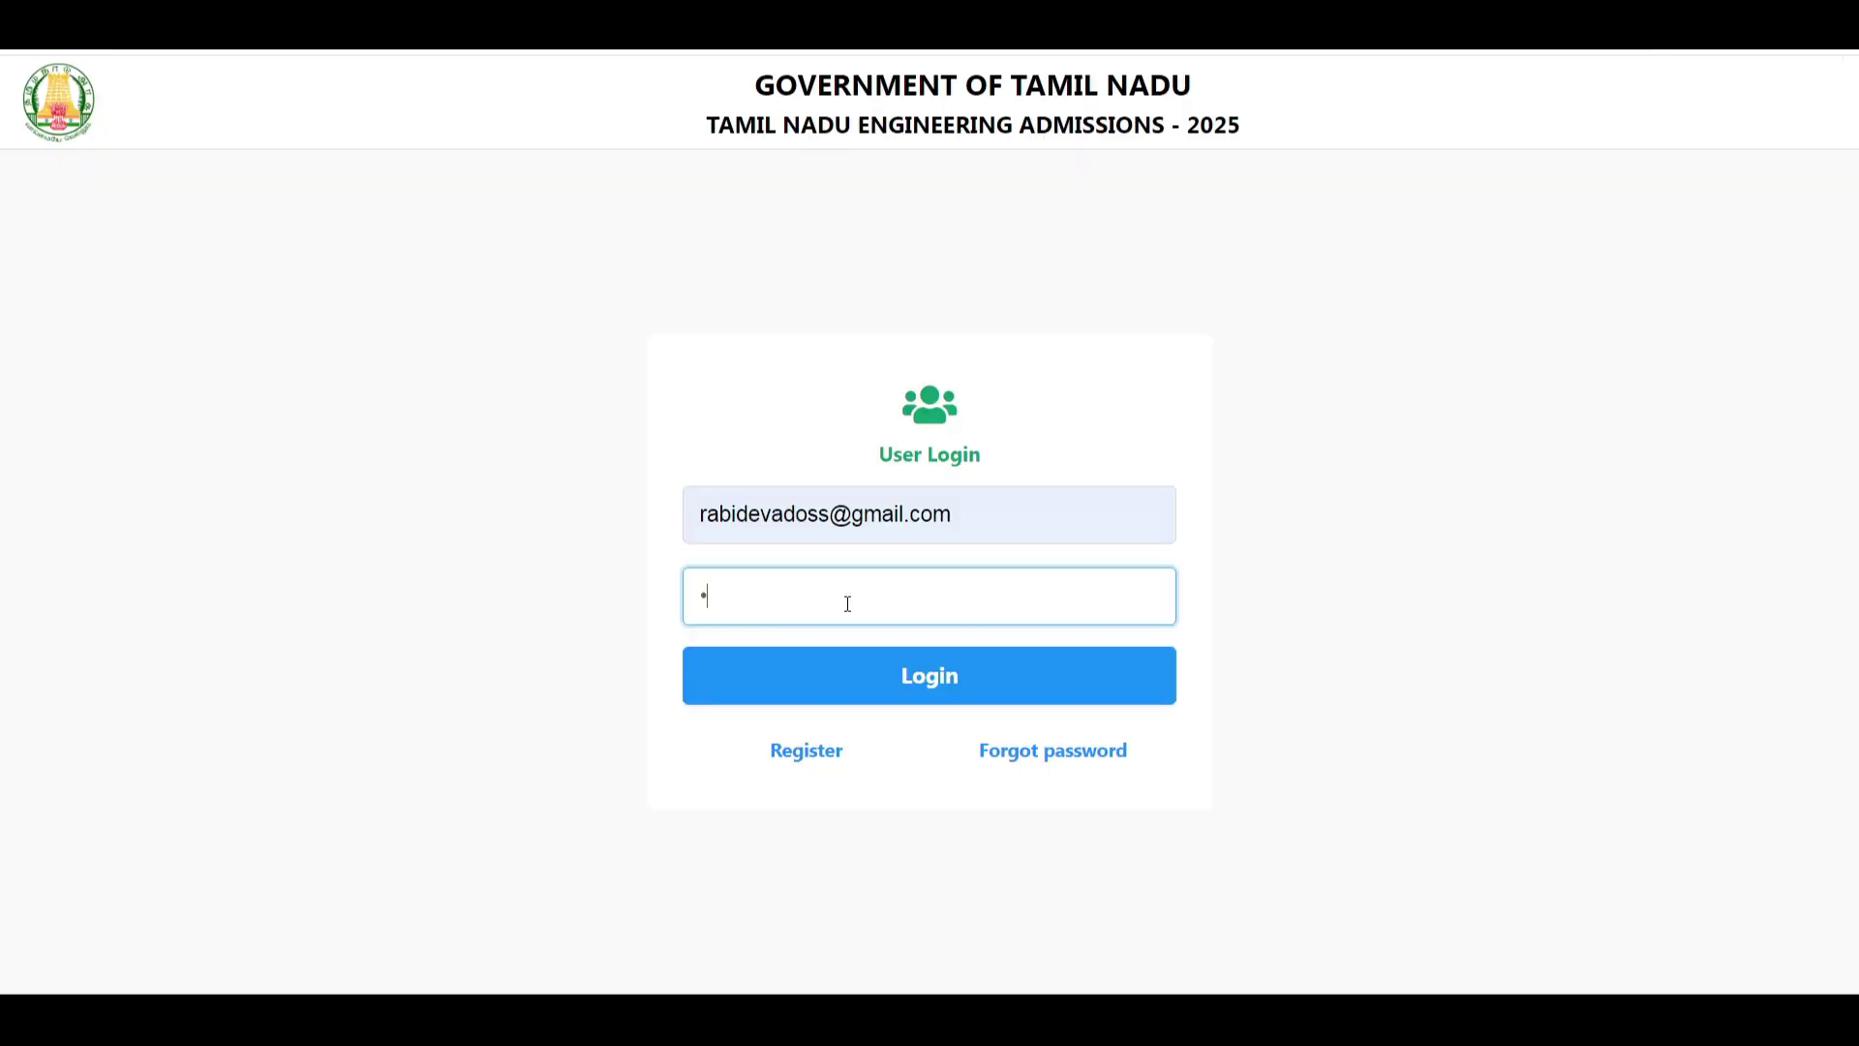
{"action": "type", "text": "***"}
{"action": "type", "text": "****"}
{"action": "key", "text": "Return"}
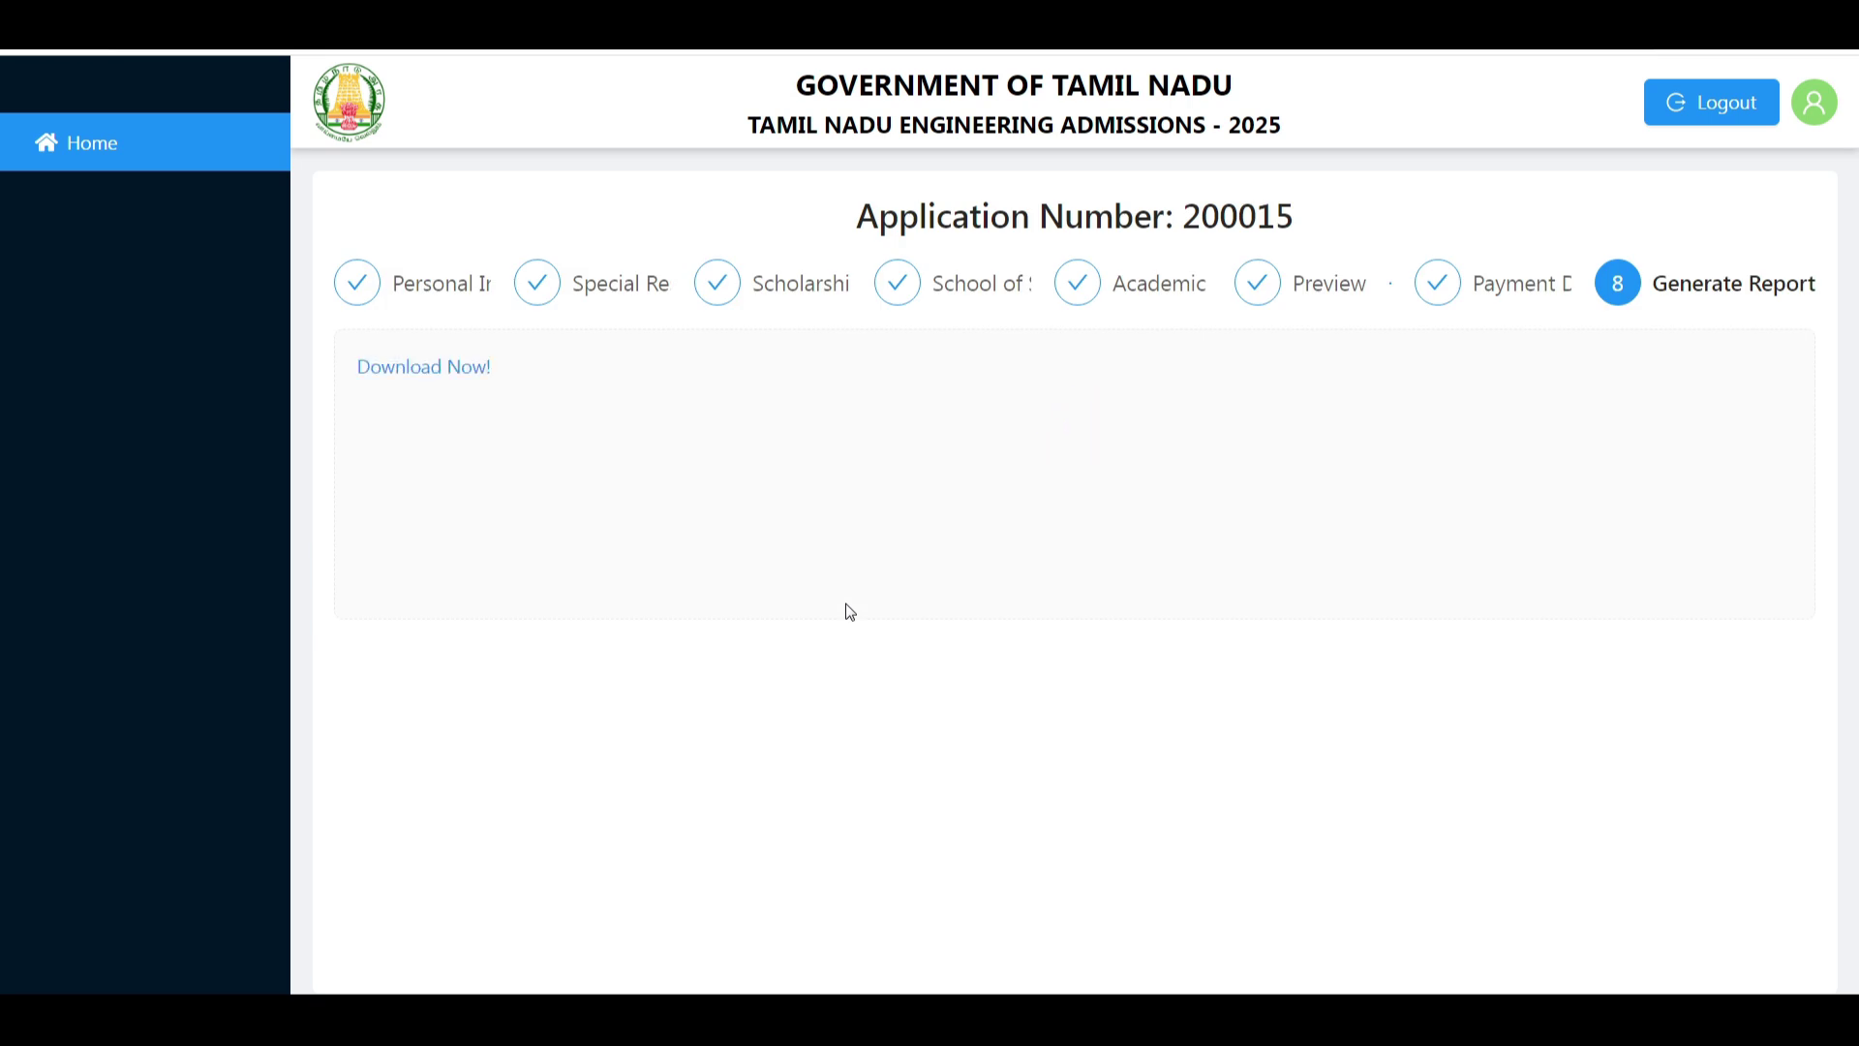
{"action": "left_click", "coordinate": [427, 372]}
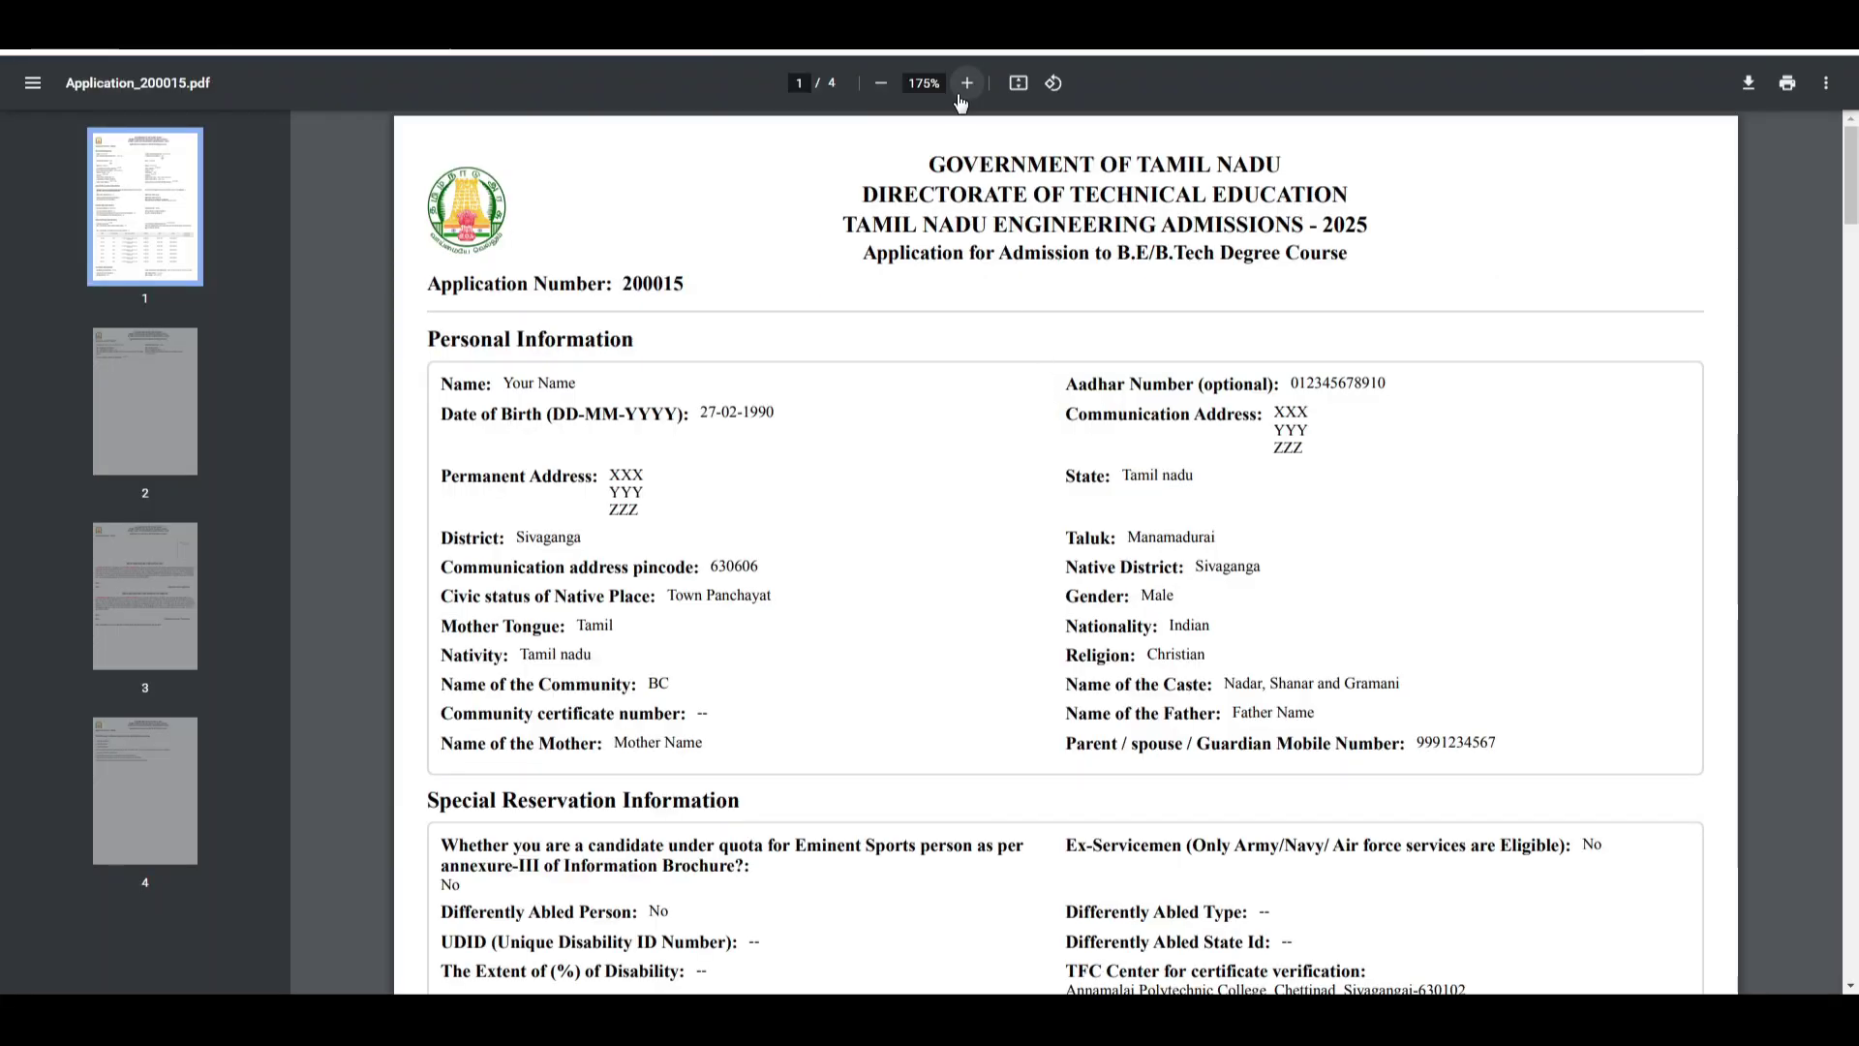
Zoom the application PDF to 200% and scroll down through its pages.
{"action": "left_click", "coordinate": [966, 85]}
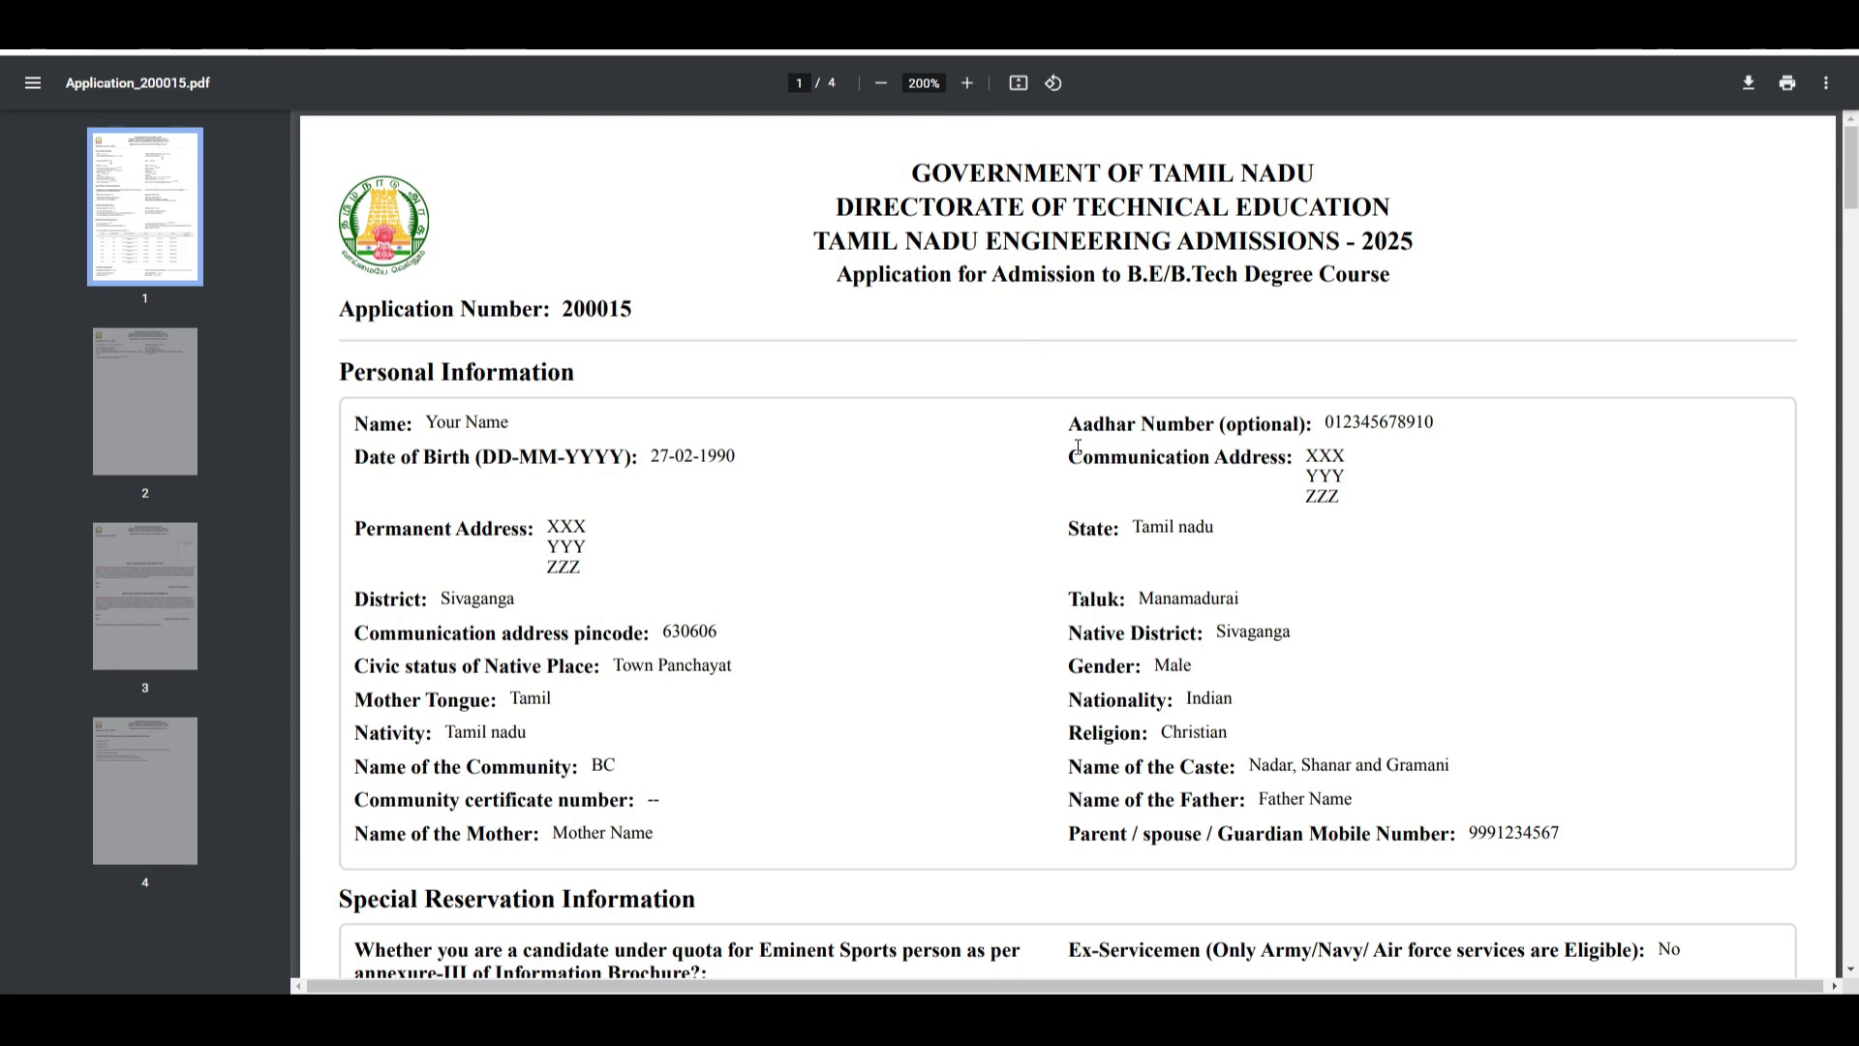
{"action": "scroll", "coordinate": [1077, 447], "scroll_direction": "down", "scroll_amount": 2}
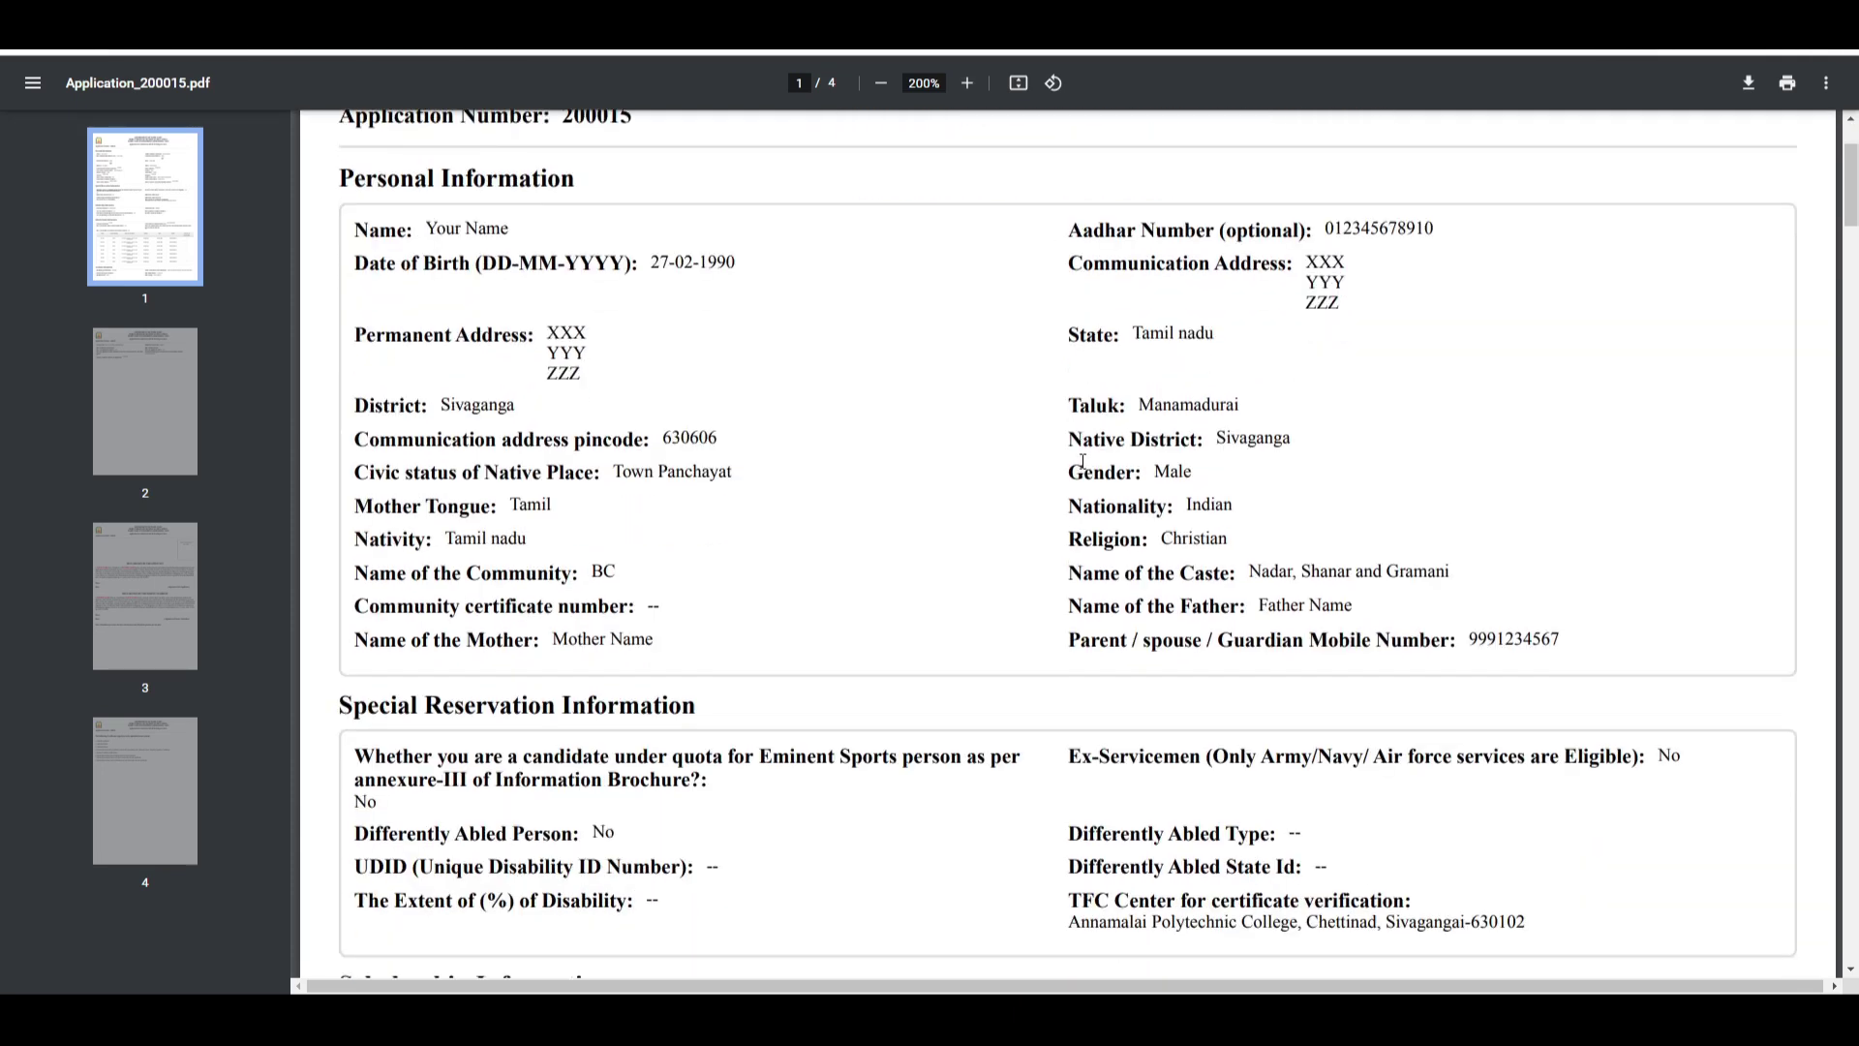
{"action": "scroll", "coordinate": [1082, 461], "scroll_direction": "down", "scroll_amount": 5}
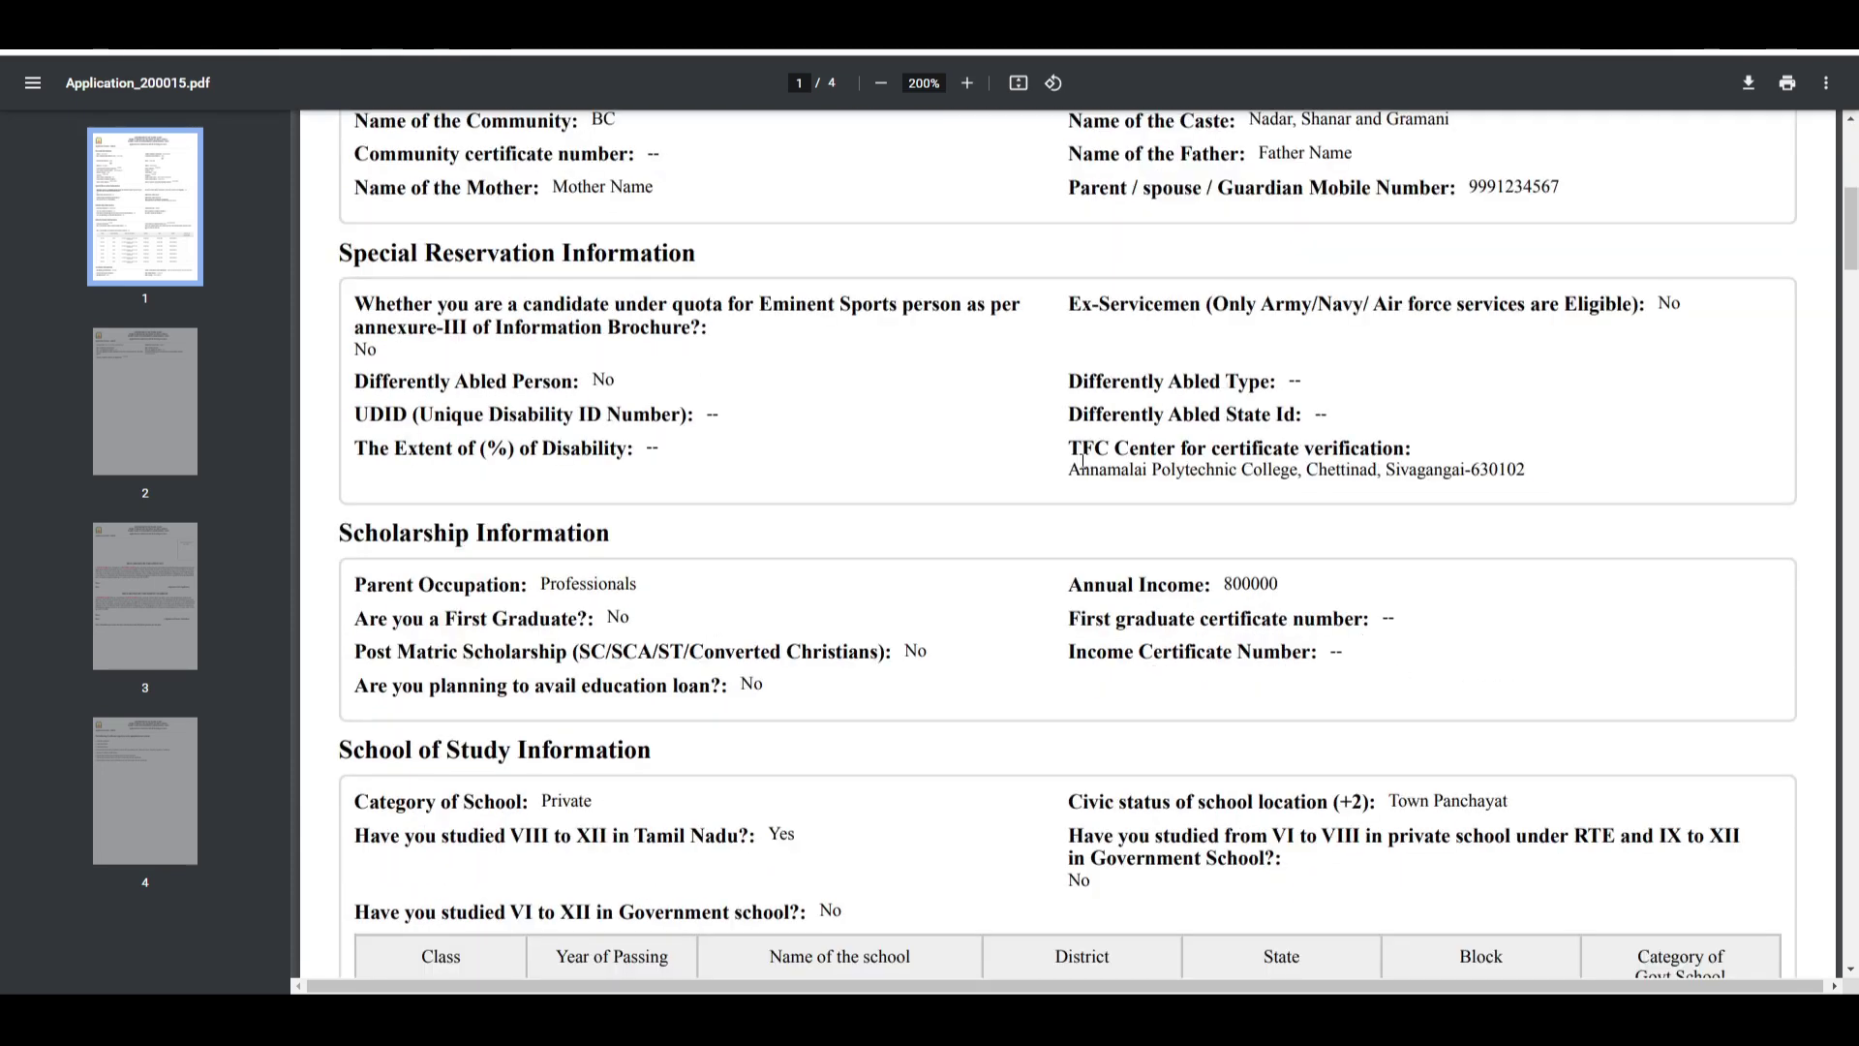
{"action": "scroll", "coordinate": [1081, 462], "scroll_direction": "down", "scroll_amount": 4}
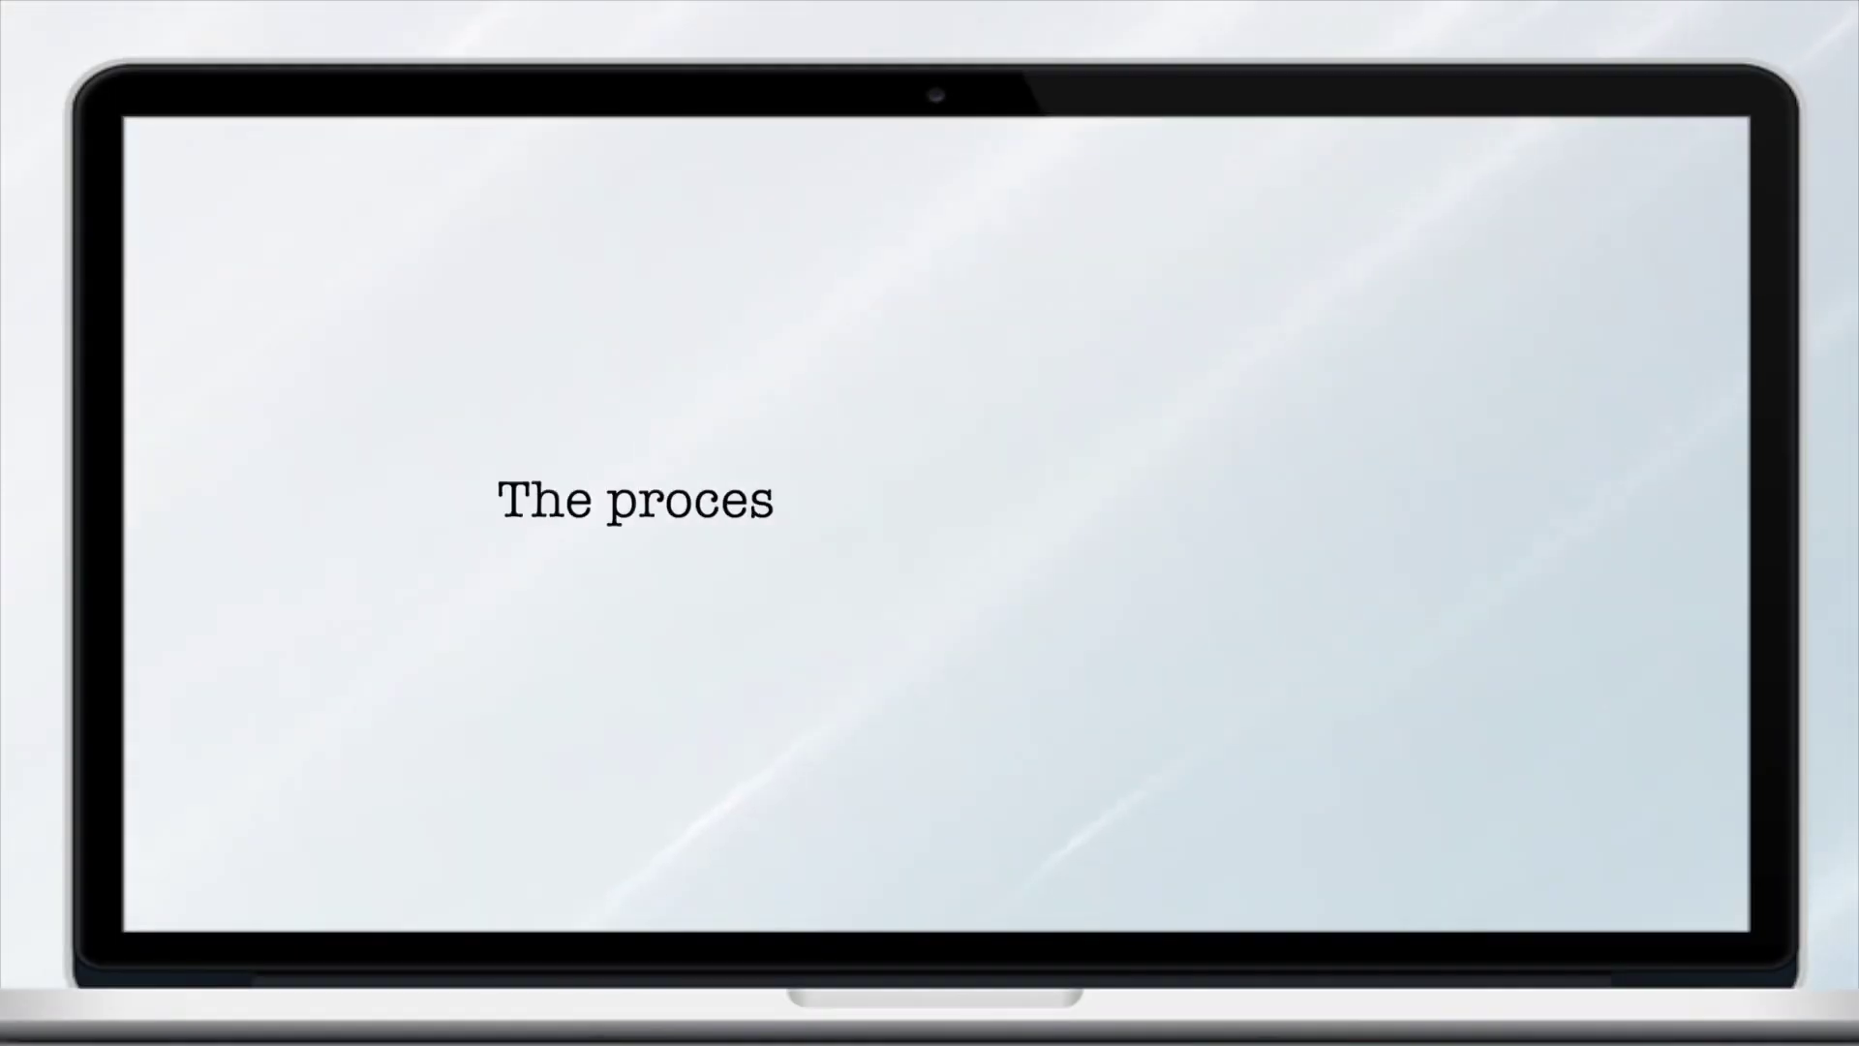